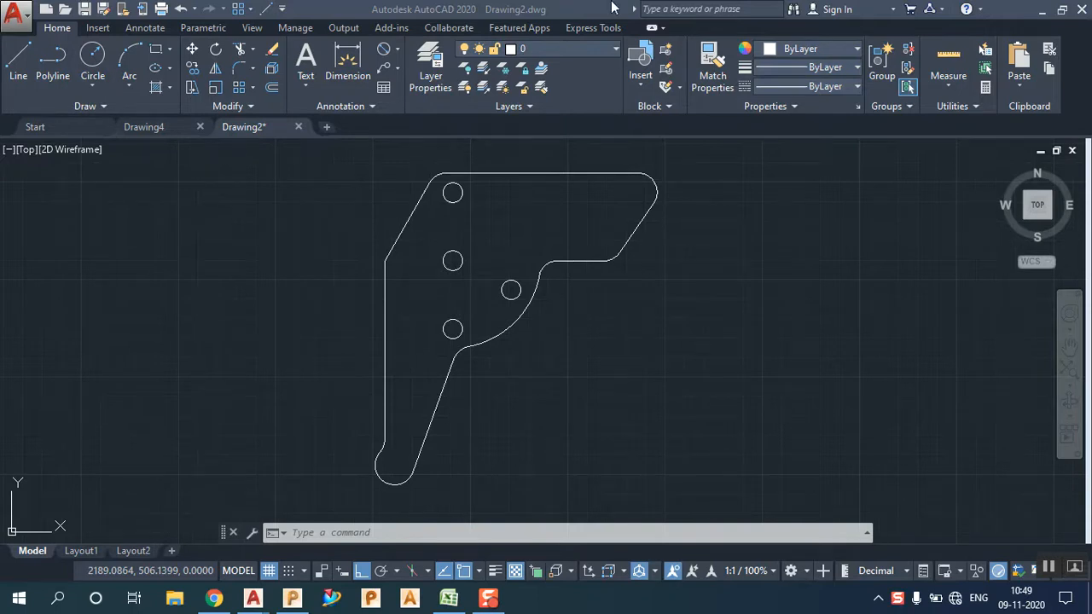
pyautogui.middleClick(638, 249)
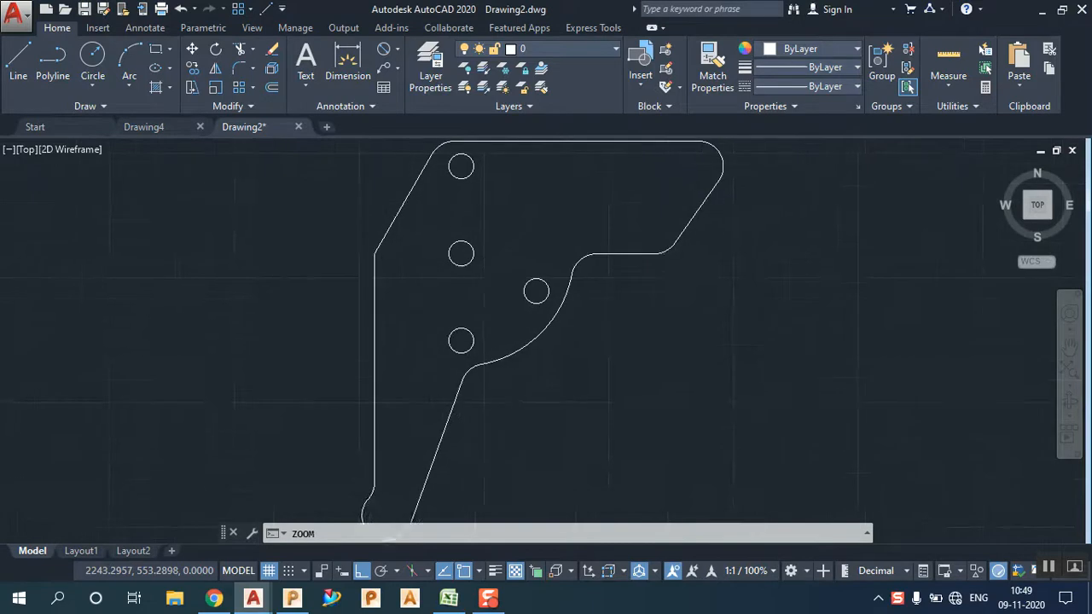
pyautogui.scroll(-2, 654, 282)
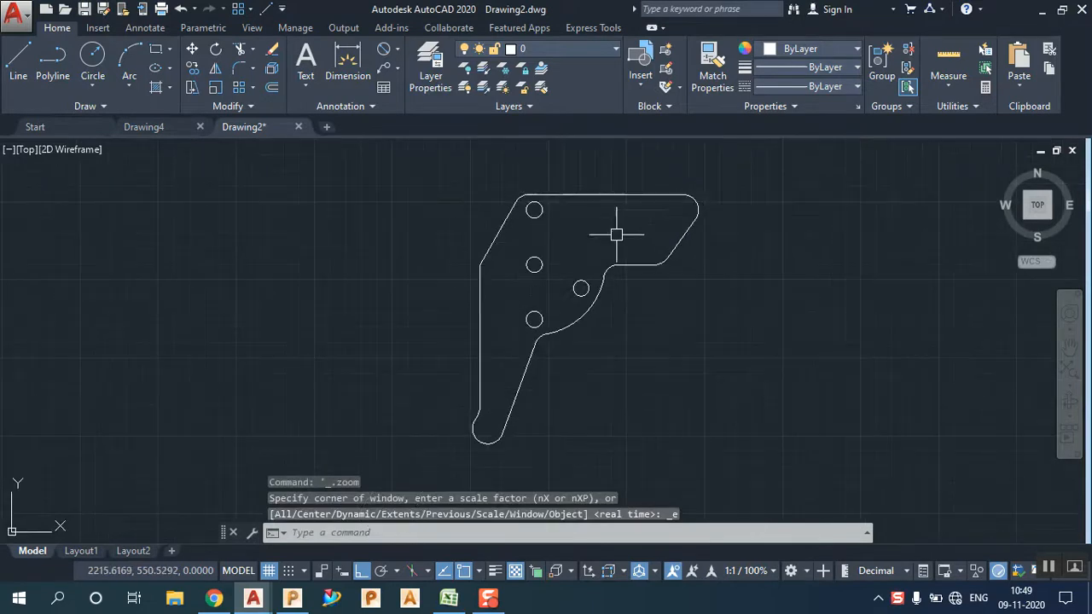
pyautogui.click(398, 50)
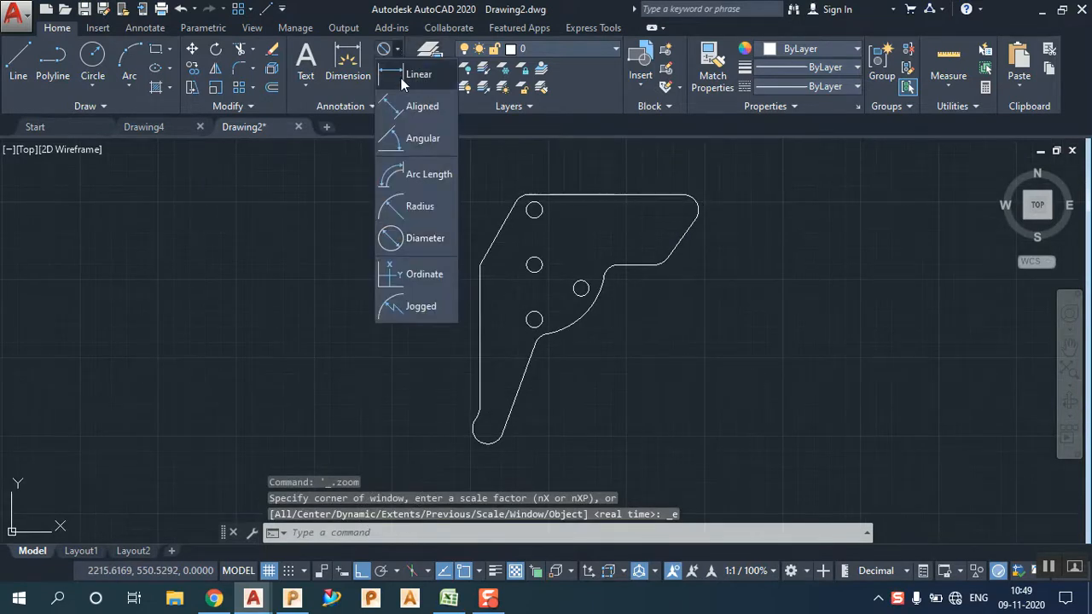
pyautogui.click(145, 28)
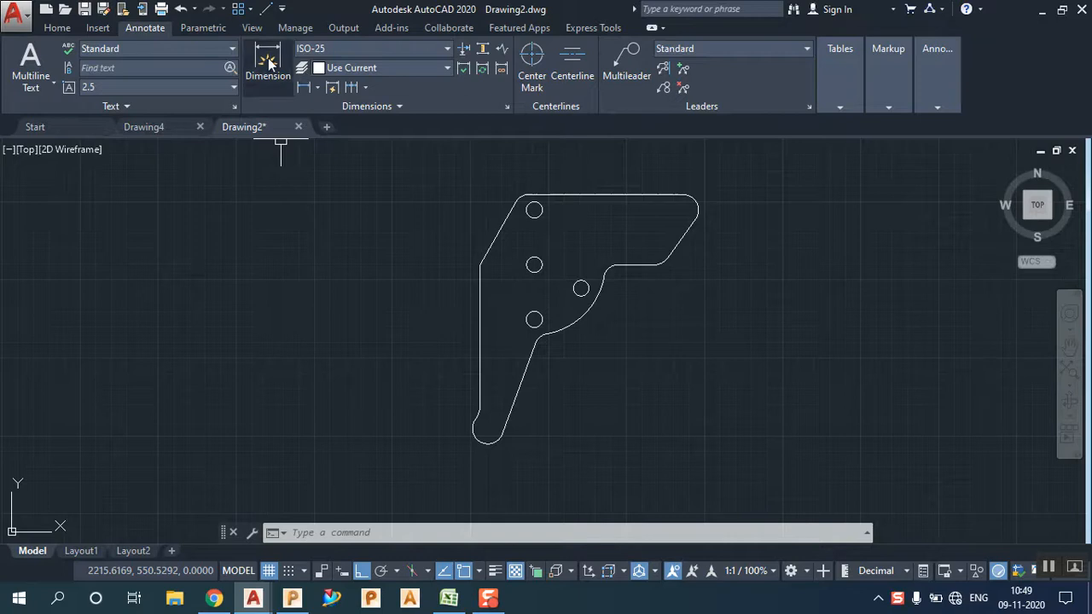
pyautogui.click(57, 27)
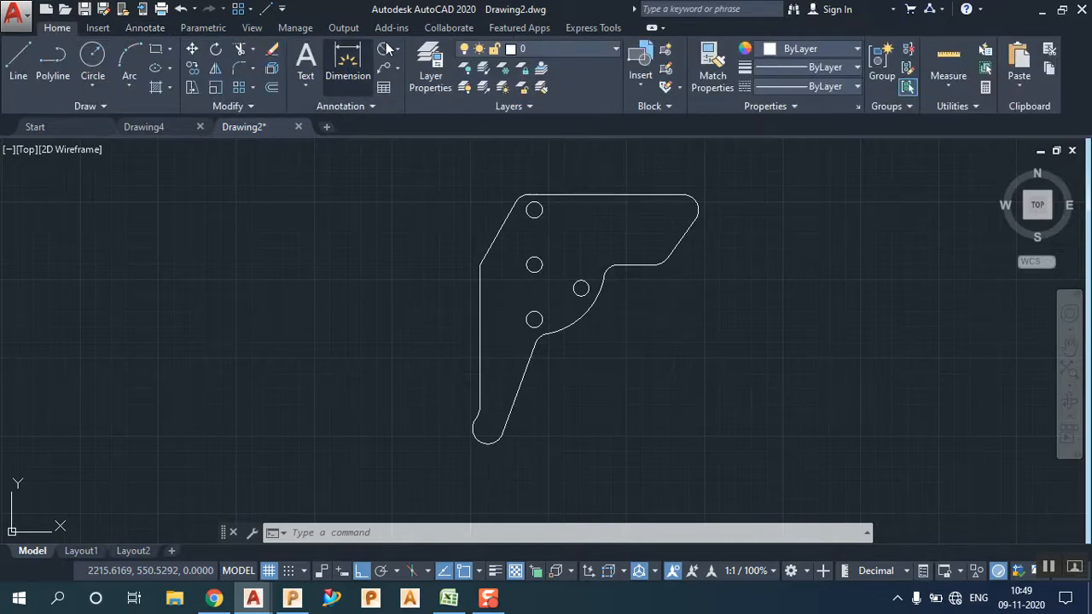
# Step: Add a vertical linear dimension between the centres of the upper two holes, placed outside the profile's slanted edge
pyautogui.click(162, 33)
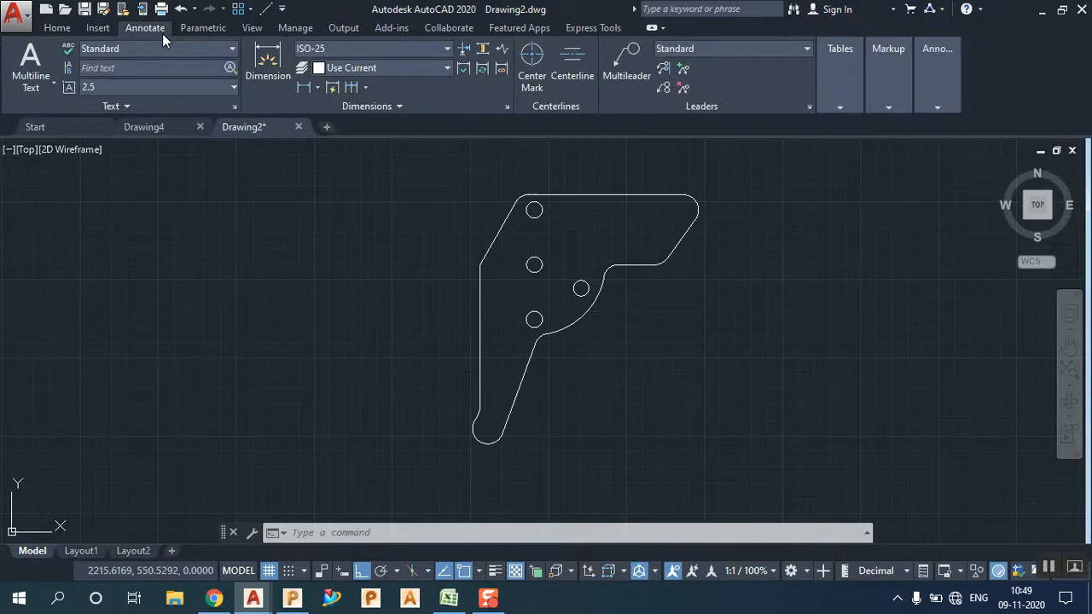
pyautogui.click(319, 87)
pyautogui.click(330, 114)
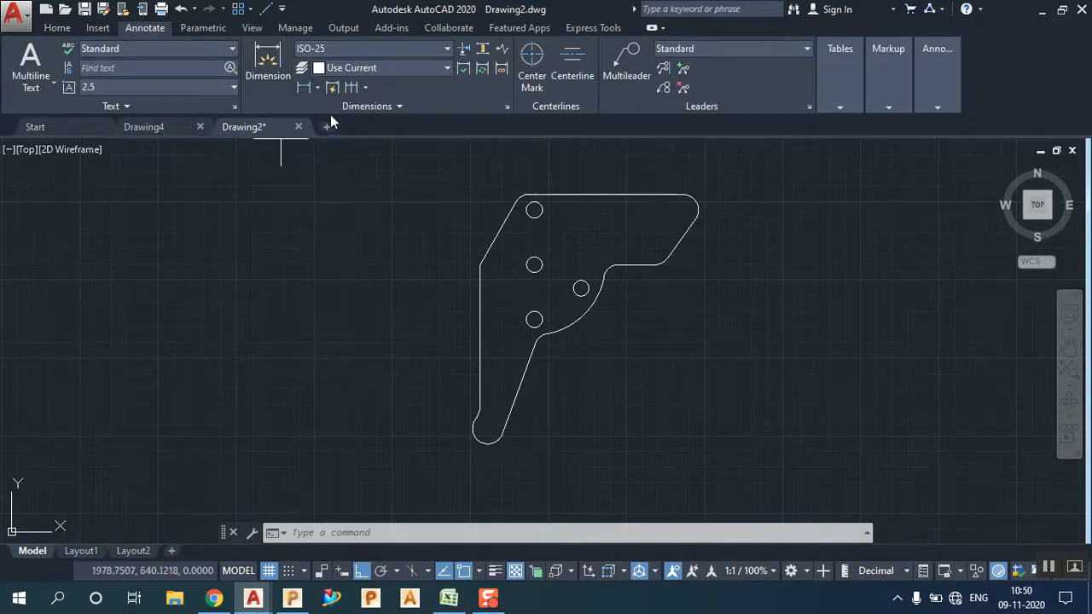
pyautogui.click(534, 209)
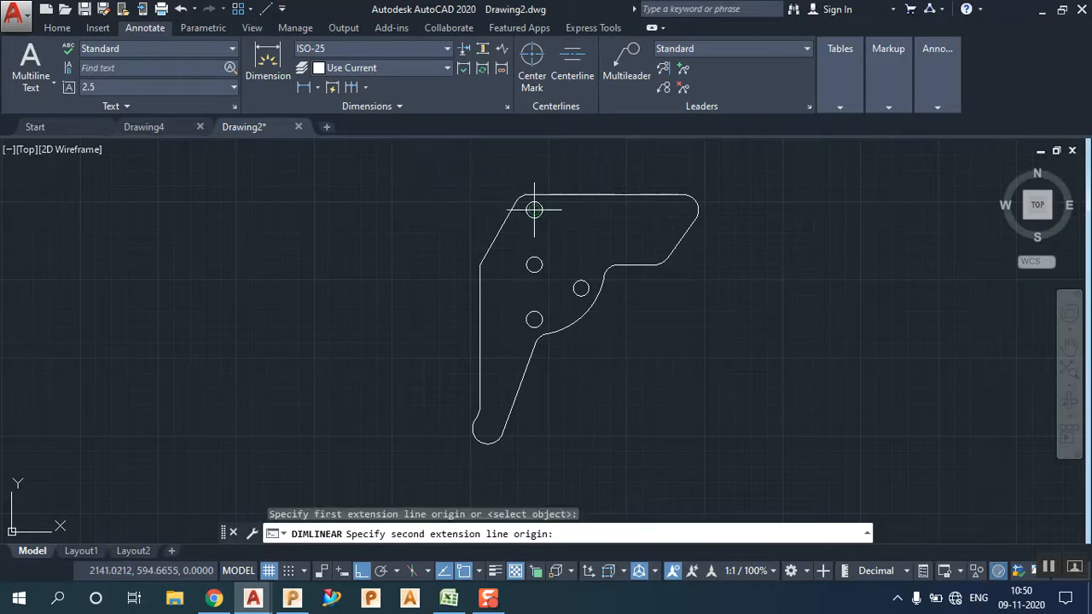
pyautogui.click(534, 264)
pyautogui.scroll(5, 475, 236)
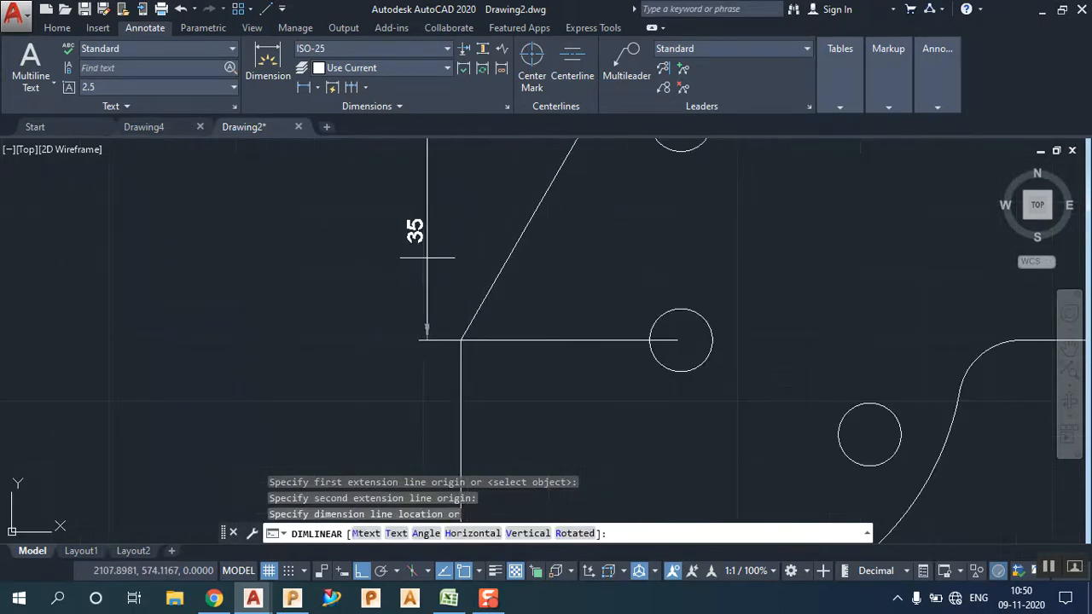
pyautogui.click(386, 255)
pyautogui.scroll(-4, 361, 293)
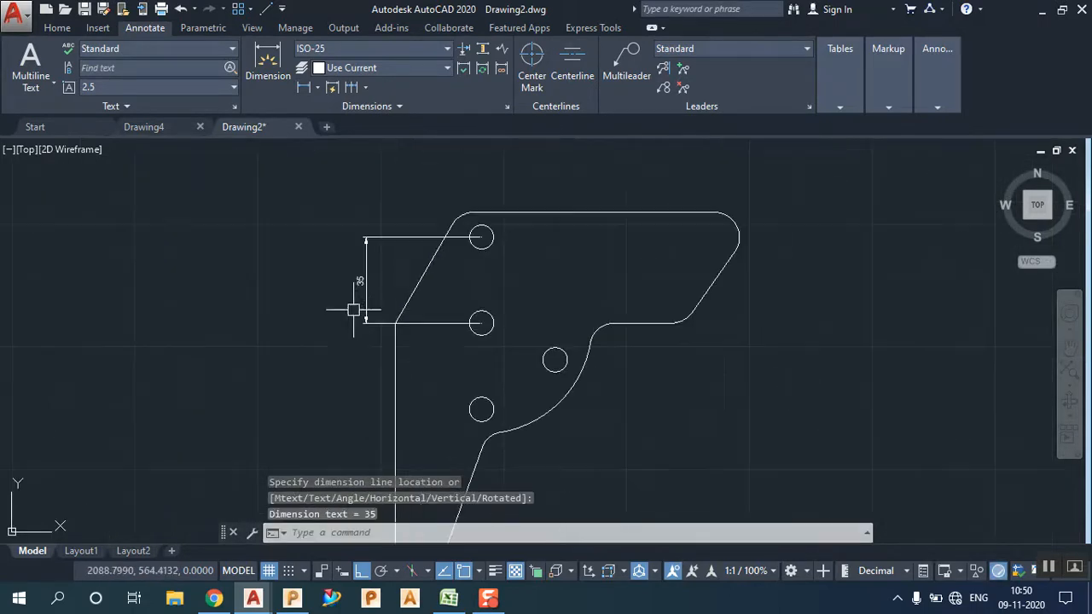
# Step: Add a horizontal linear dimension between the lowest hole's centre and the offset hole's centre, placed below the holes
pyautogui.click(303, 87)
pyautogui.click(472, 416)
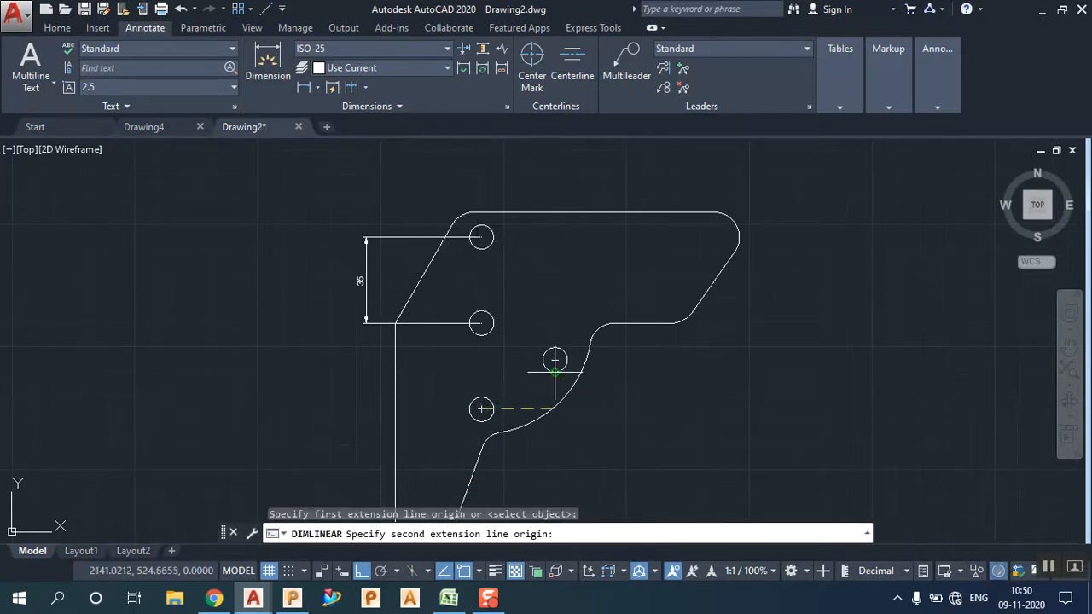
pyautogui.click(554, 361)
pyautogui.click(539, 457)
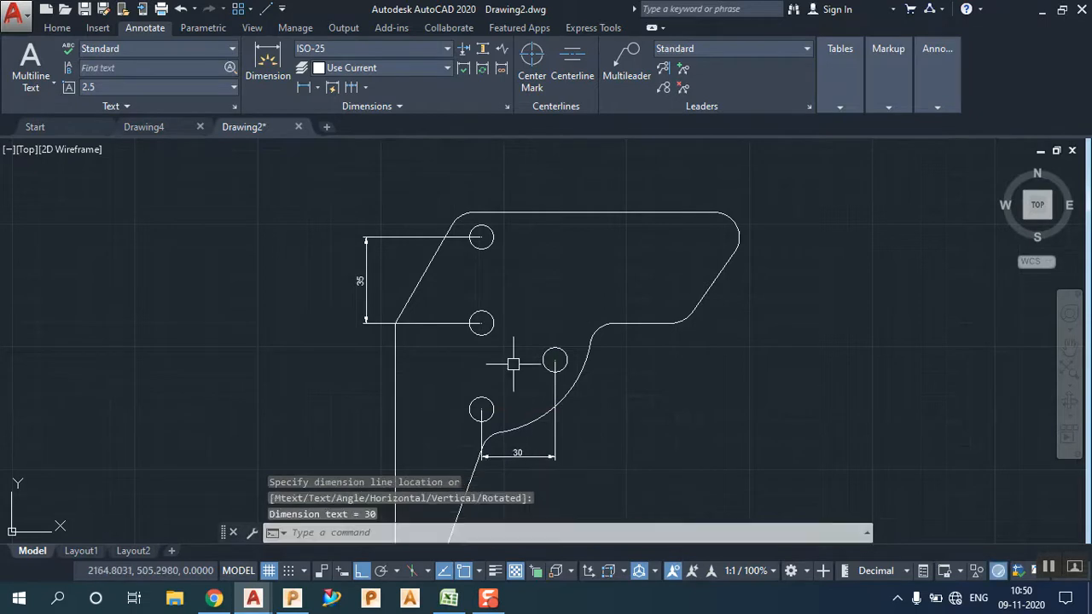
# Step: Add a vertical linear dimension between the lowest hole's centre and the offset hole's centre, placed beyond the concave-side curve
pyautogui.click(301, 88)
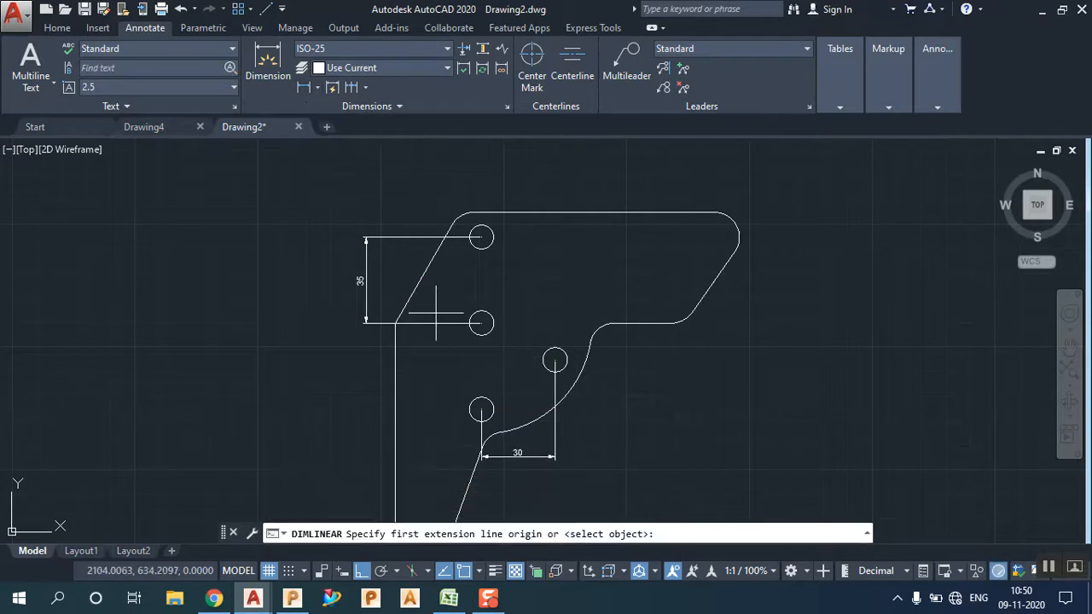
pyautogui.click(481, 409)
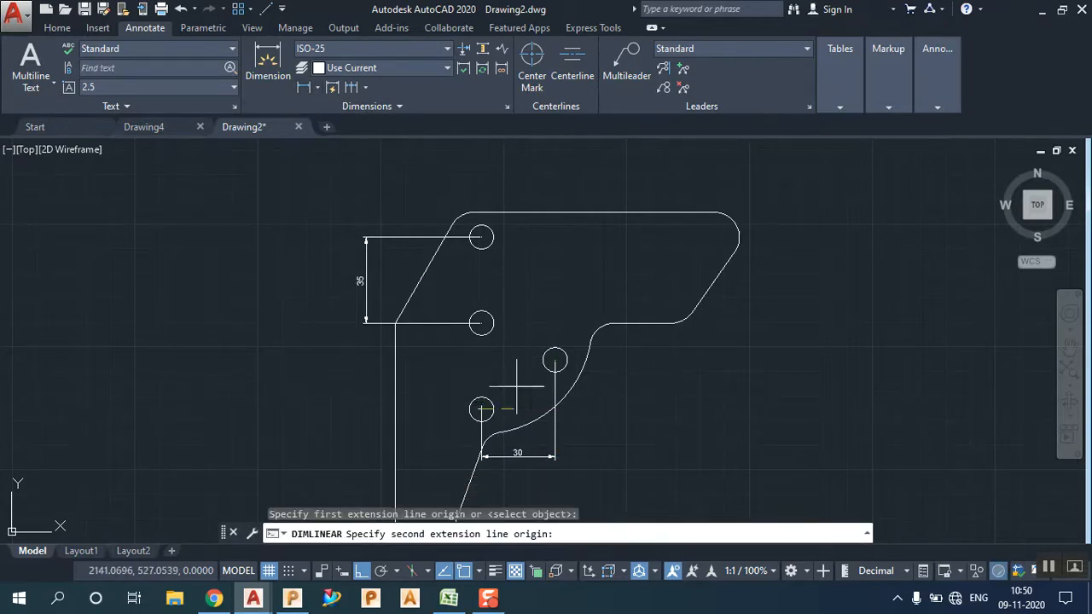
pyautogui.click(554, 361)
pyautogui.click(618, 373)
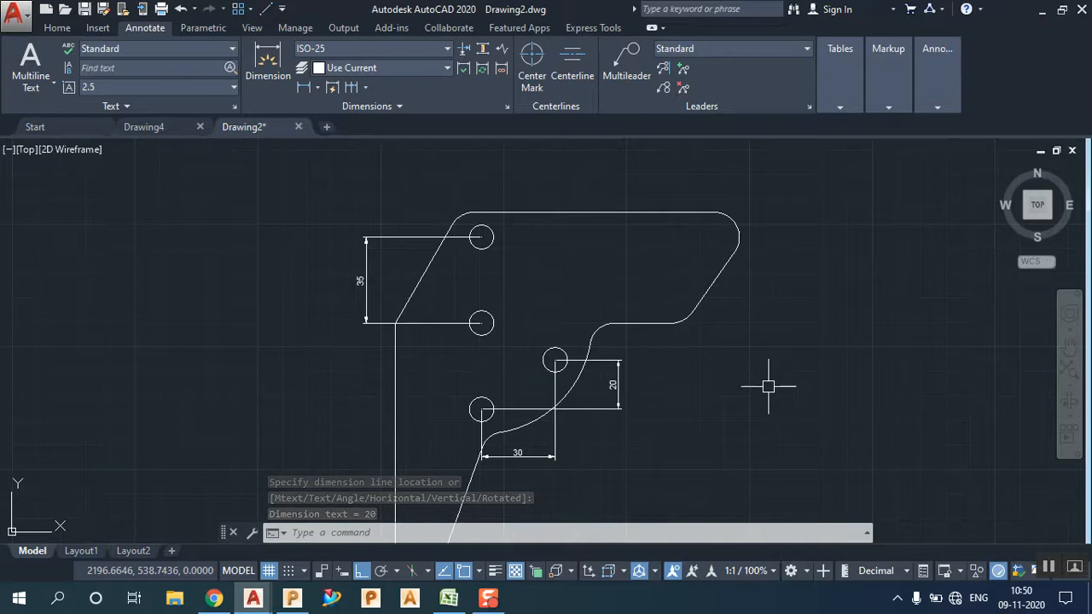
# Step: Erase the horizontal and vertical dimensions between the lowest hole and the offset hole
pyautogui.click(665, 408)
pyautogui.click(580, 431)
pyautogui.click(569, 442)
pyautogui.click(559, 457)
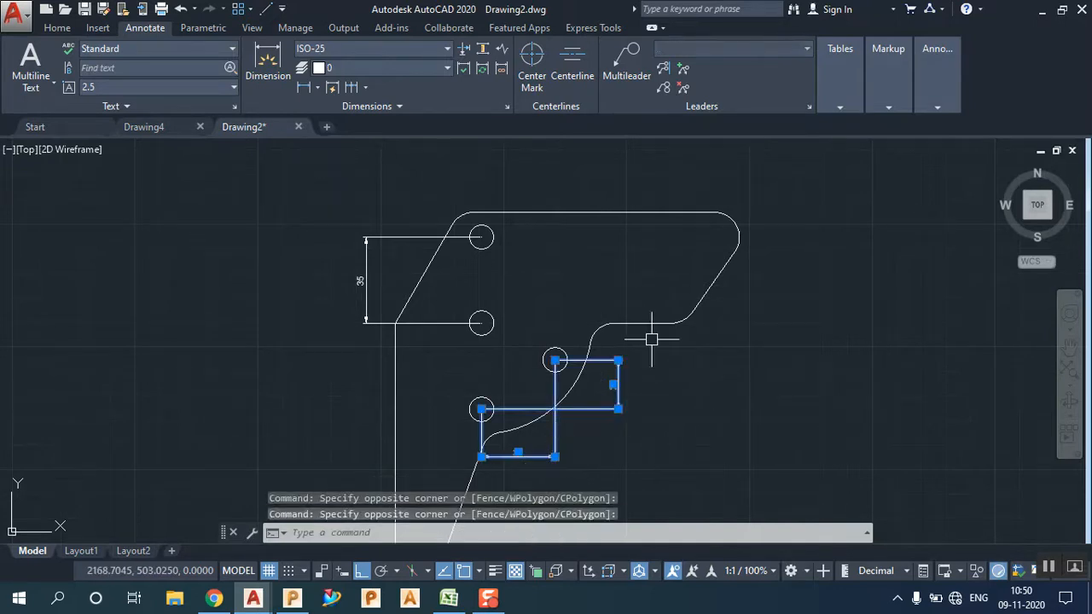
pyautogui.rightClick(638, 270)
pyautogui.click(673, 315)
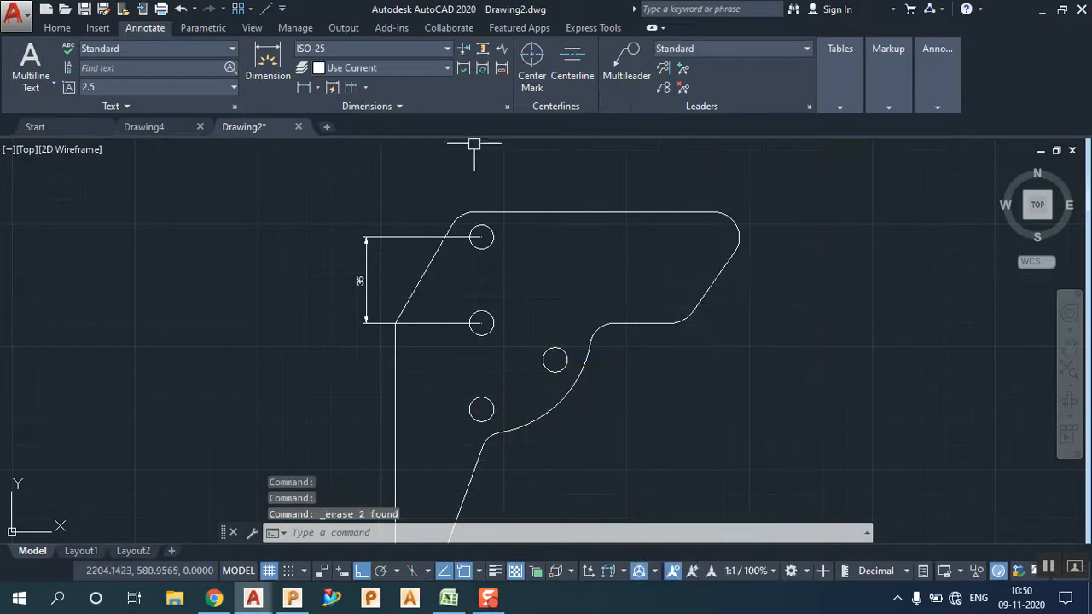
# Step: Add a horizontal linear dimension from the upper-right corner arc's centre to the bottom rounded end's centre, placed below the profile
pyautogui.click(303, 88)
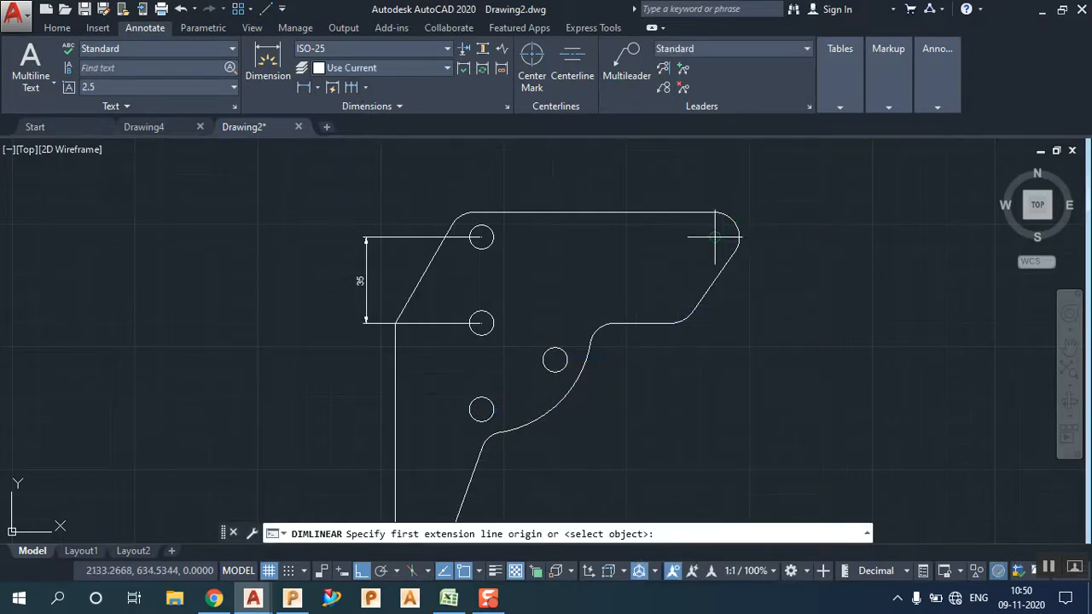
pyautogui.click(721, 232)
pyautogui.scroll(-6, 648, 205)
pyautogui.scroll(4, 629, 285)
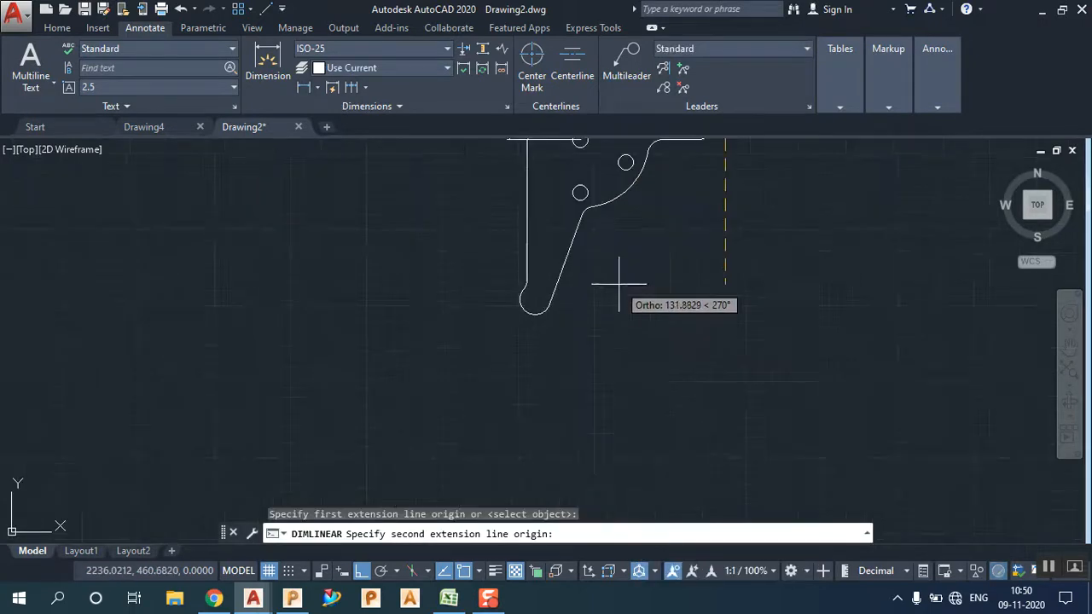
pyautogui.click(533, 301)
pyautogui.scroll(-4, 610, 310)
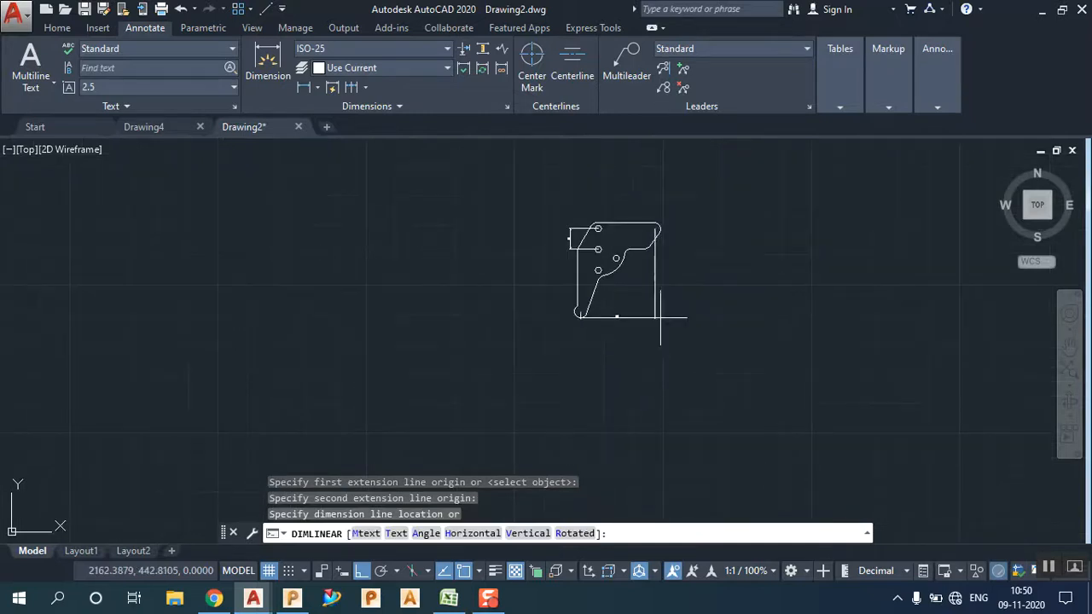
pyautogui.scroll(5, 668, 263)
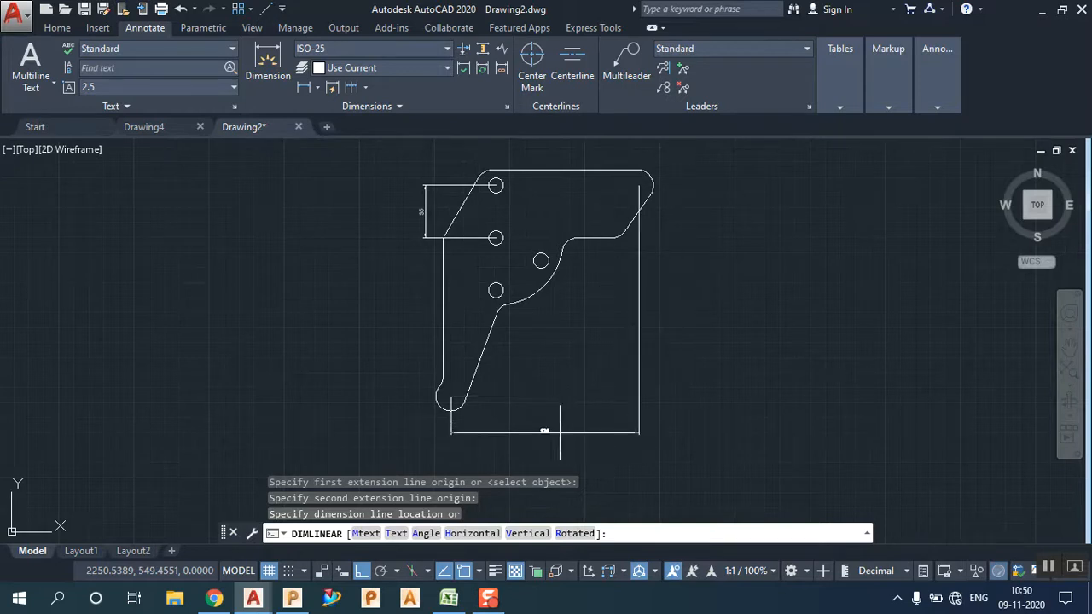
pyautogui.click(558, 435)
# Step: Examine how readable the dimension text and arrows are at close range and with the whole profile in view
pyautogui.scroll(2, 597, 324)
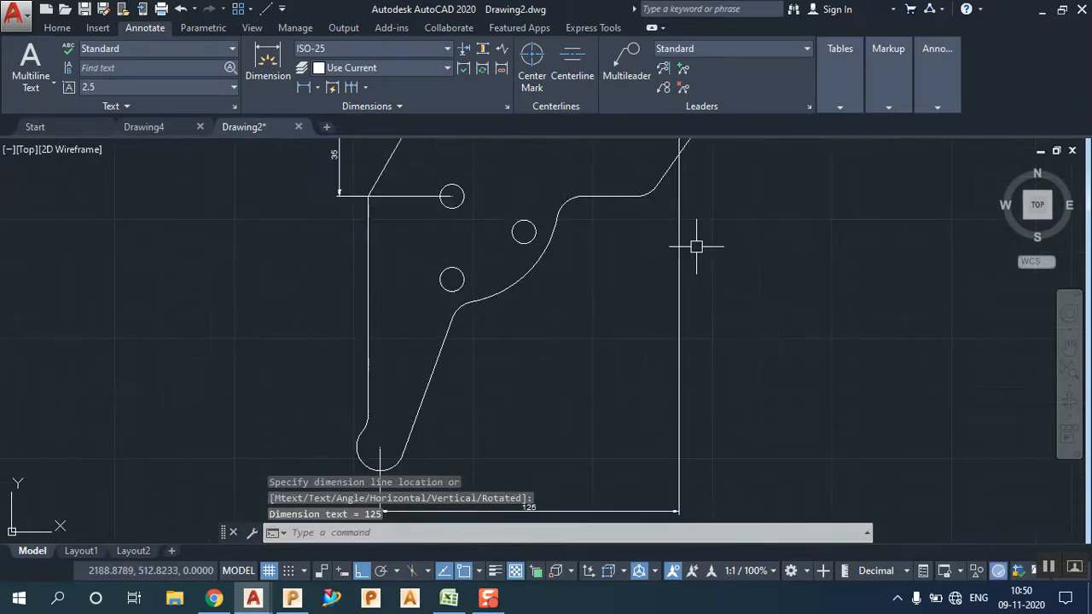
pyautogui.scroll(-2, 714, 299)
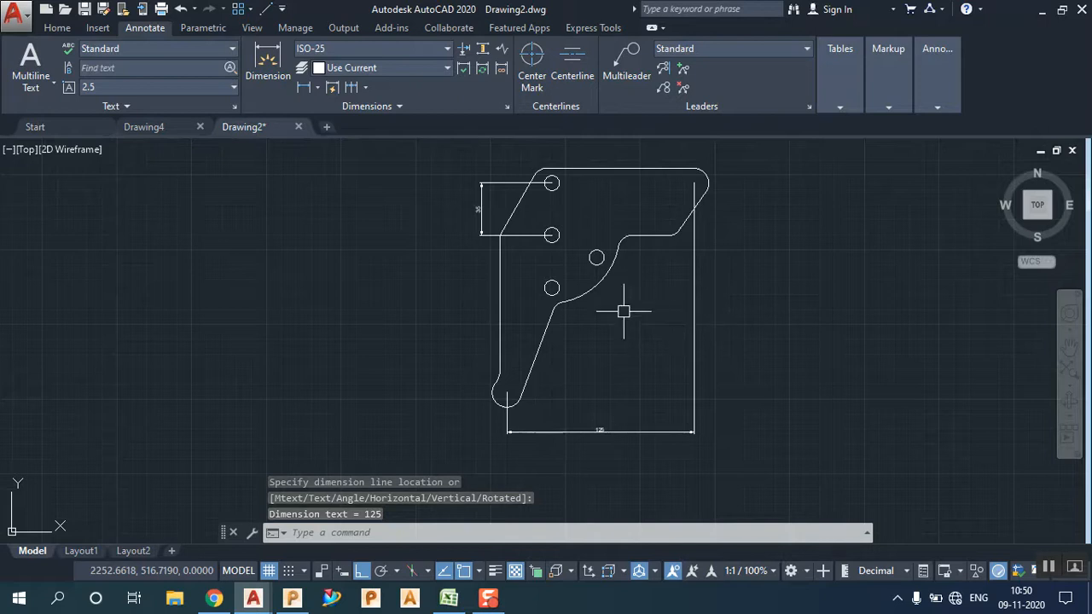
pyautogui.scroll(3, 640, 418)
pyautogui.scroll(2, 578, 444)
pyautogui.scroll(-6, 577, 444)
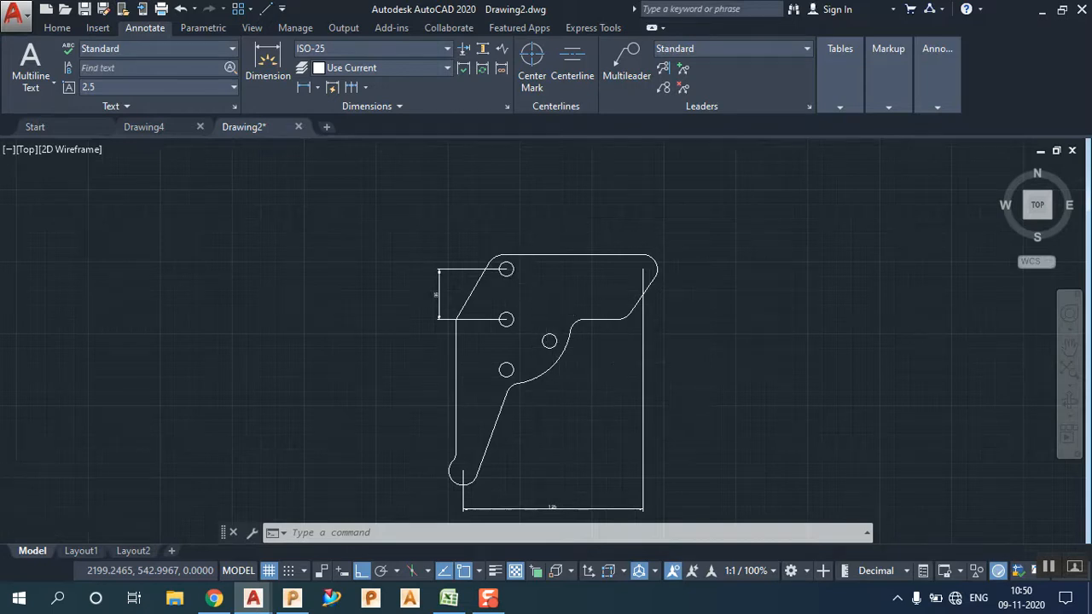
pyautogui.scroll(2, 555, 456)
pyautogui.middleClick(614, 304)
pyautogui.middleClick(614, 304)
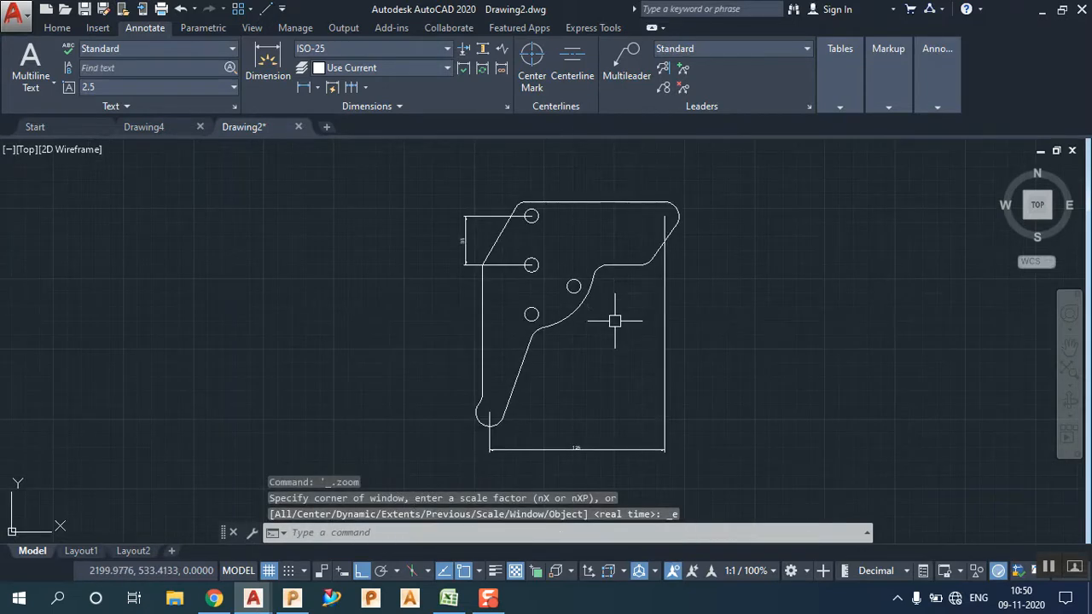
pyautogui.scroll(2, 614, 322)
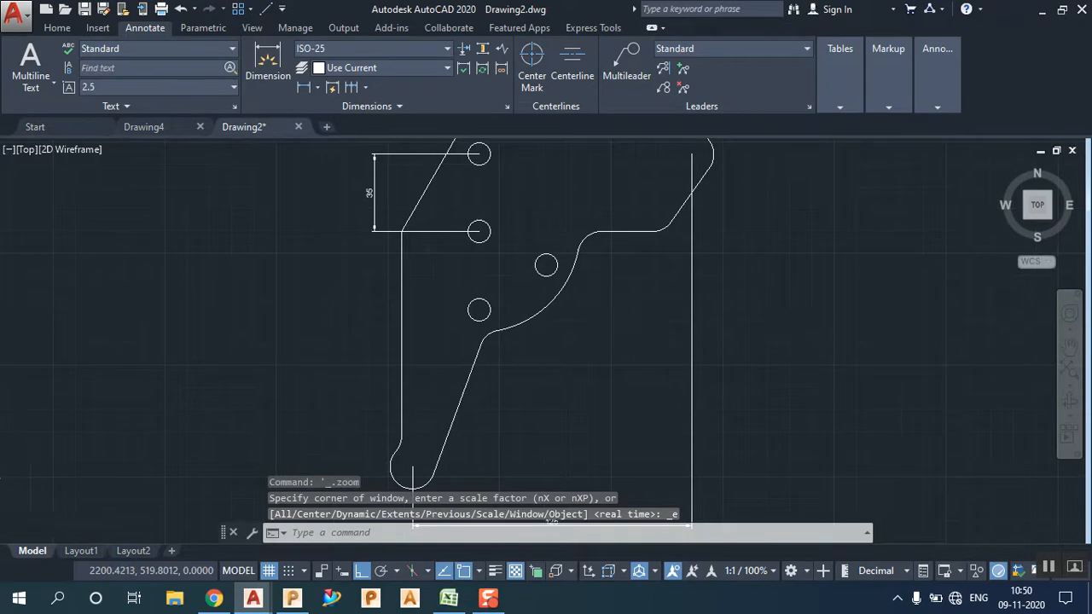
pyautogui.scroll(-2, 622, 333)
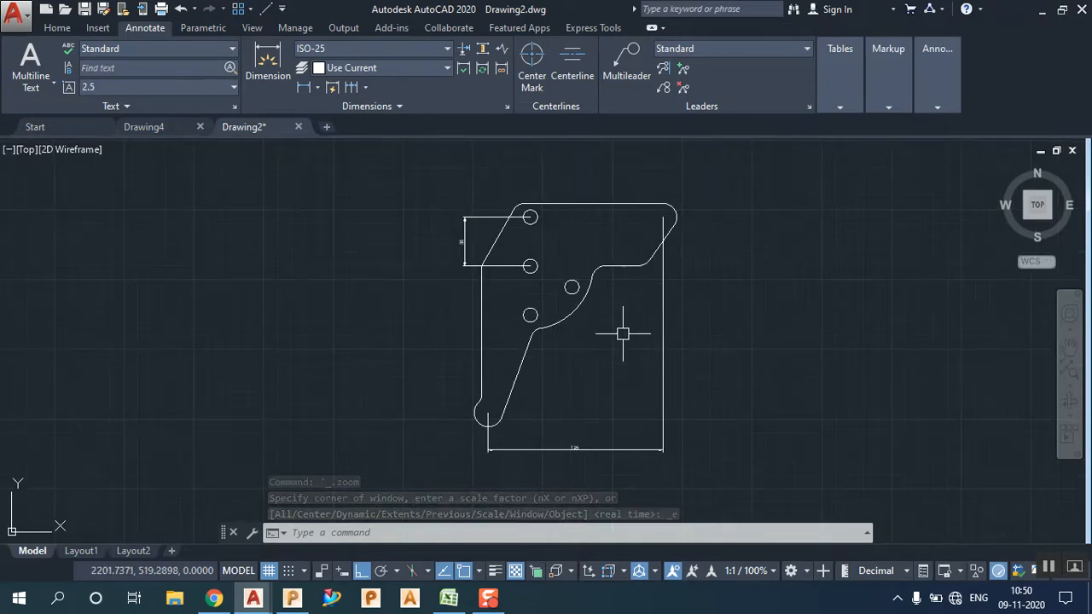
pyautogui.write('d')
pyautogui.press('Return')
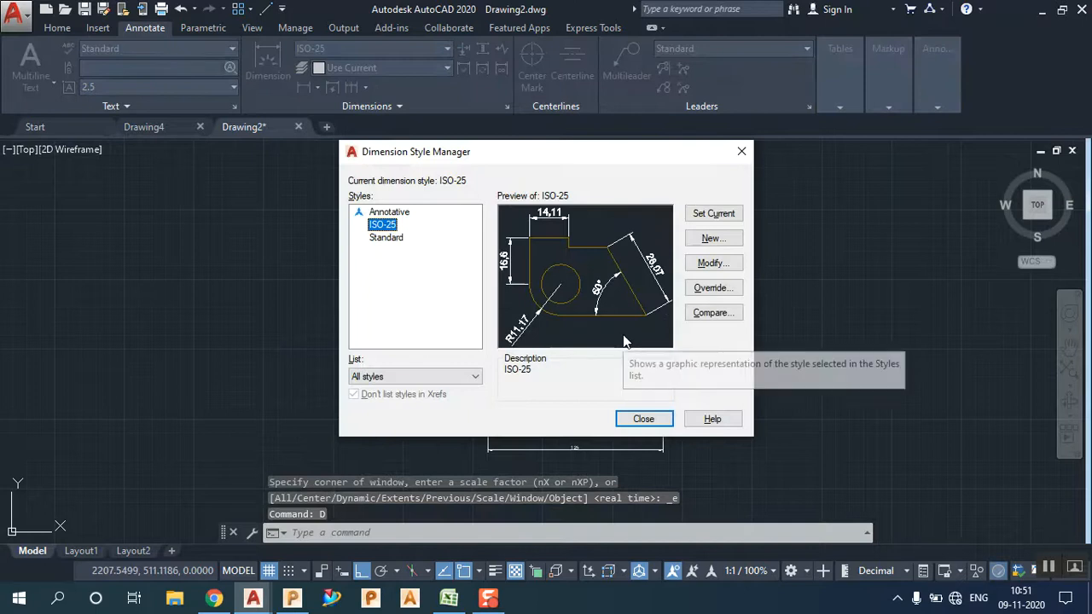
pyautogui.click(646, 419)
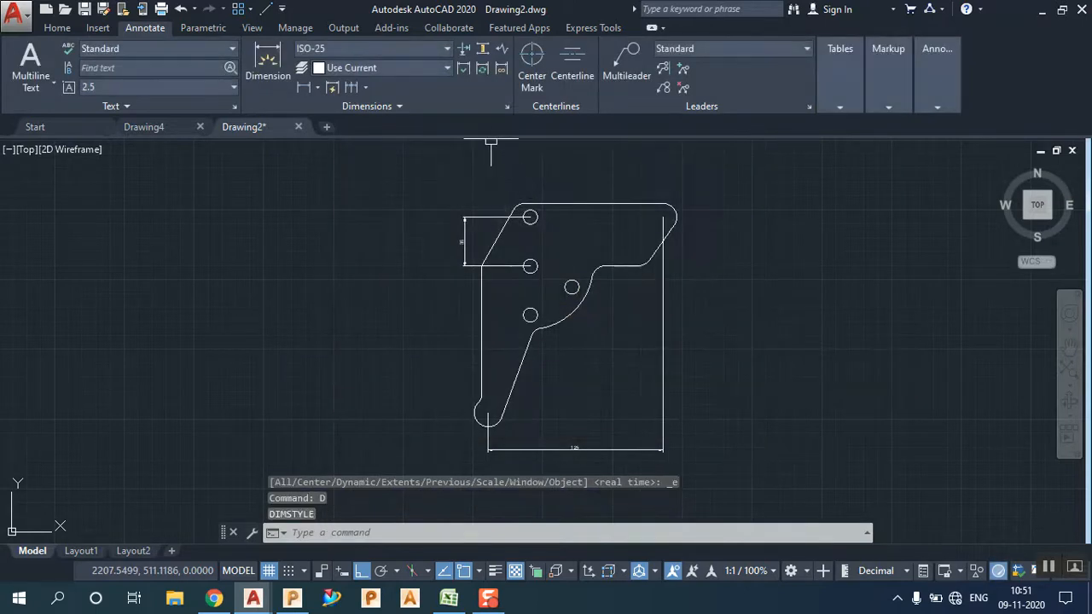
# Step: Set the overall scale of the ISO-25 dimension style to 3 and make that style current
pyautogui.click(507, 107)
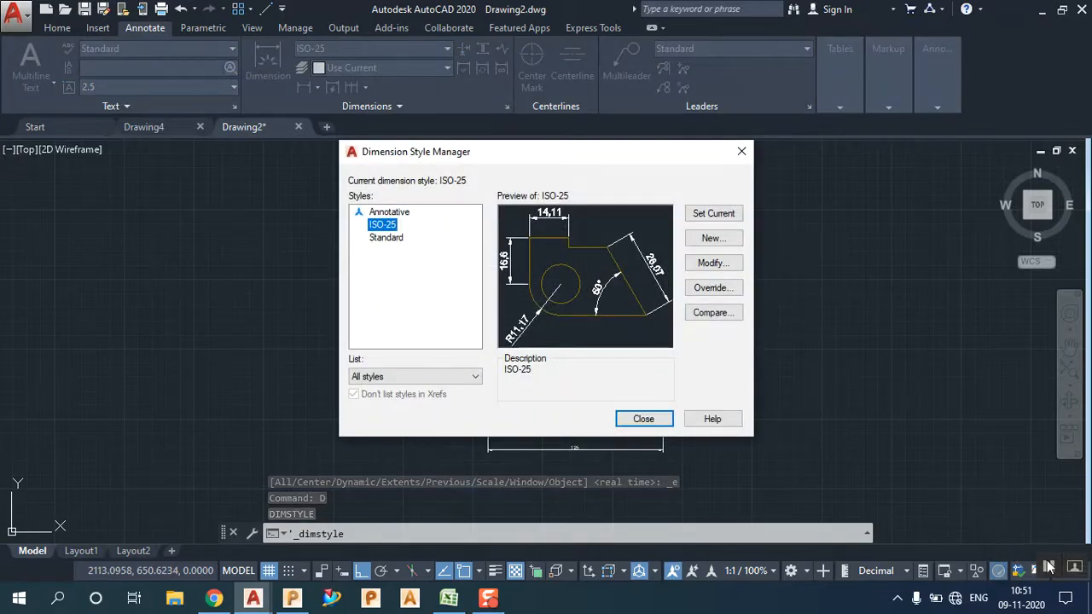
pyautogui.click(1049, 567)
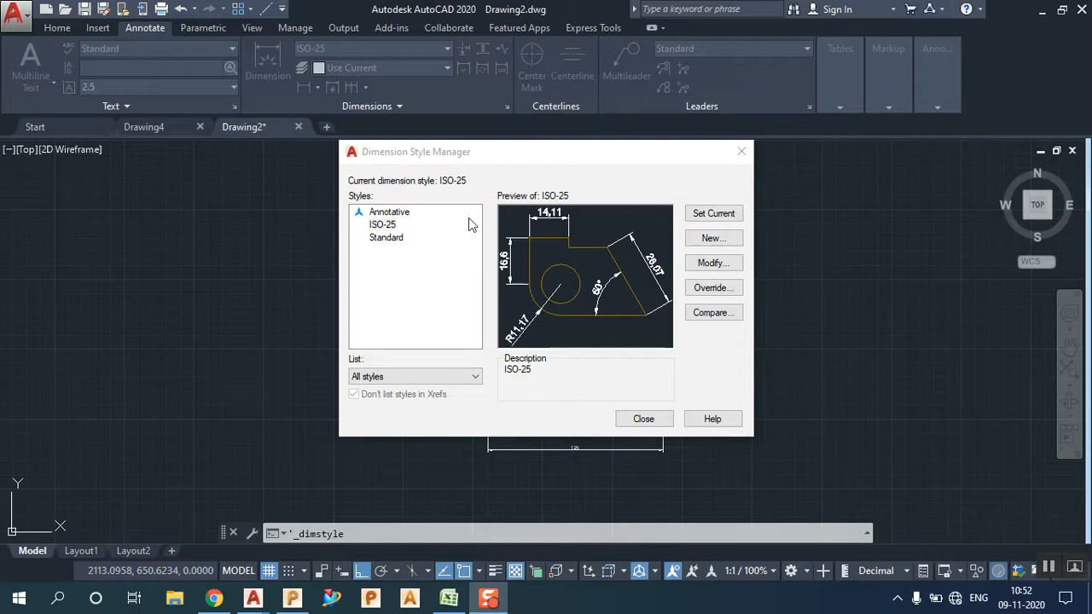
pyautogui.click(715, 263)
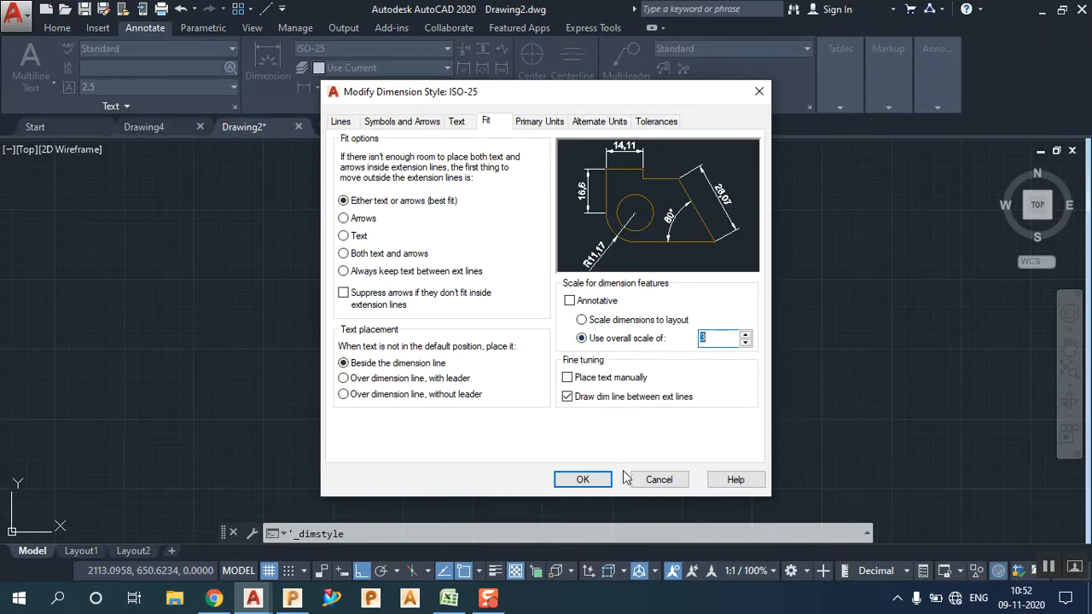
pyautogui.click(583, 479)
pyautogui.click(705, 217)
pyautogui.click(639, 420)
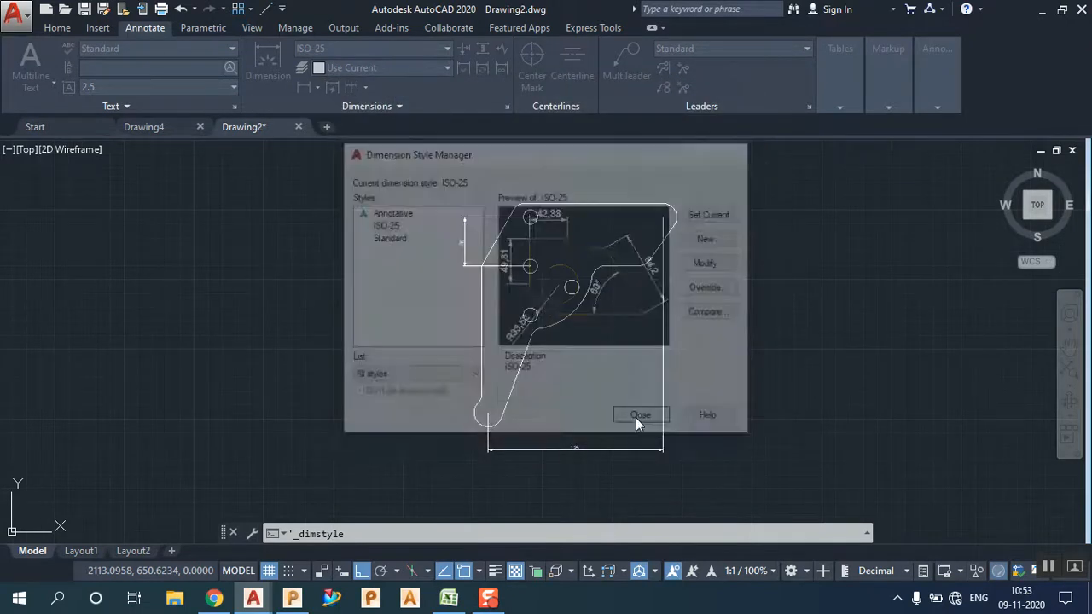
pyautogui.scroll(2, 580, 375)
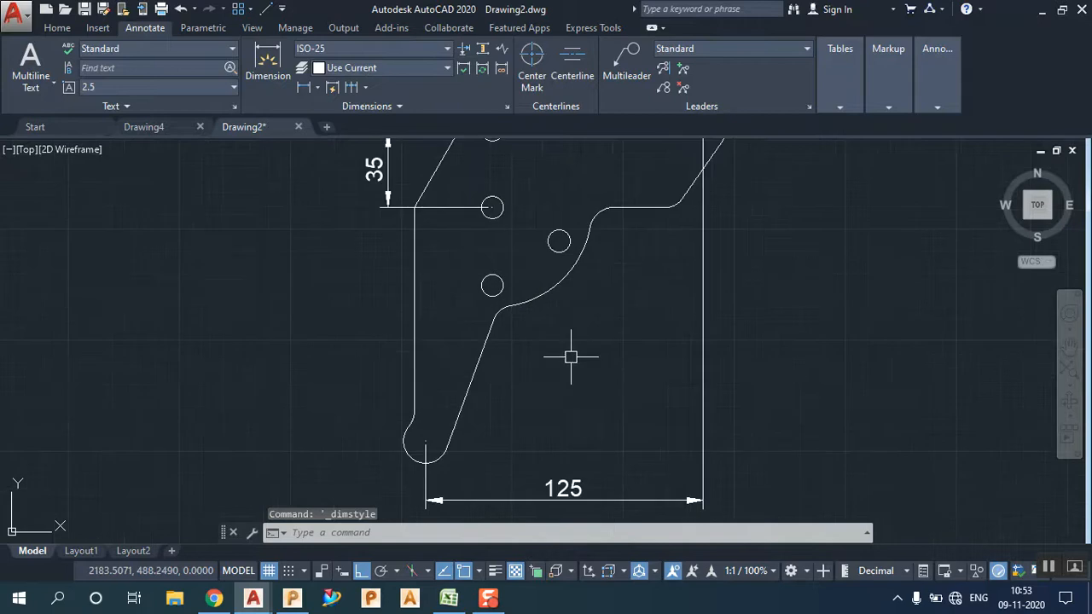
pyautogui.scroll(-2, 530, 339)
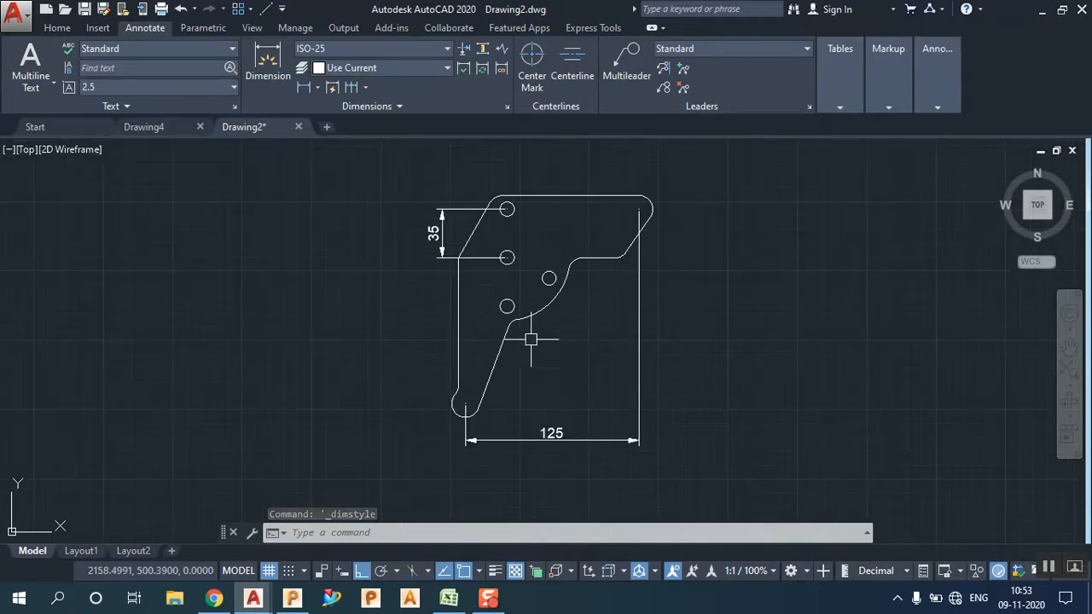
# Step: Set the overall scale of the ISO-25 dimension style to 2
pyautogui.click(507, 107)
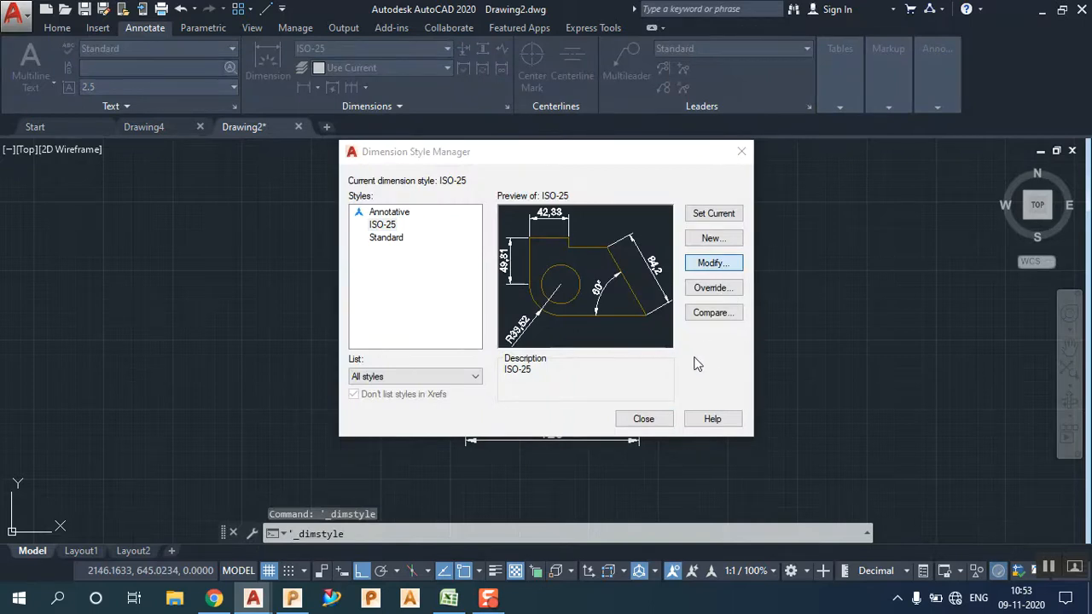
pyautogui.click(713, 263)
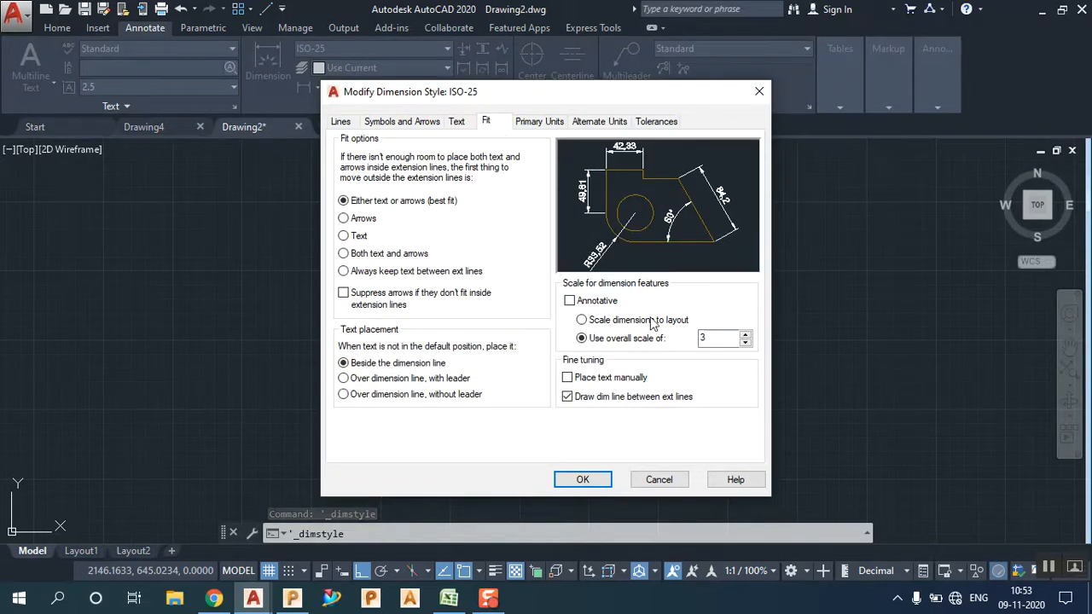
pyautogui.doubleClick(713, 340)
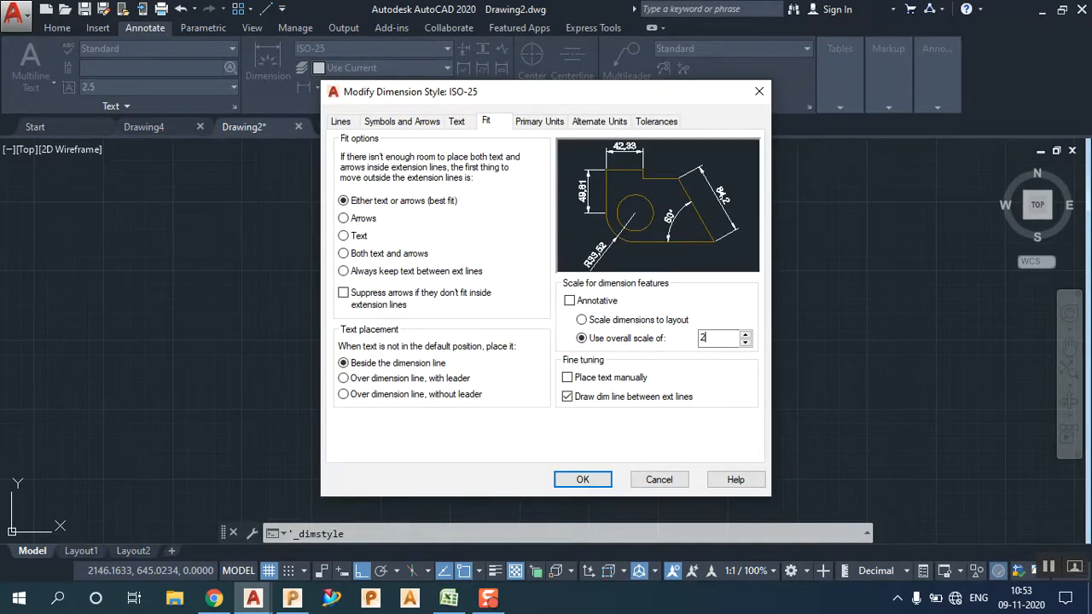
pyautogui.click(588, 480)
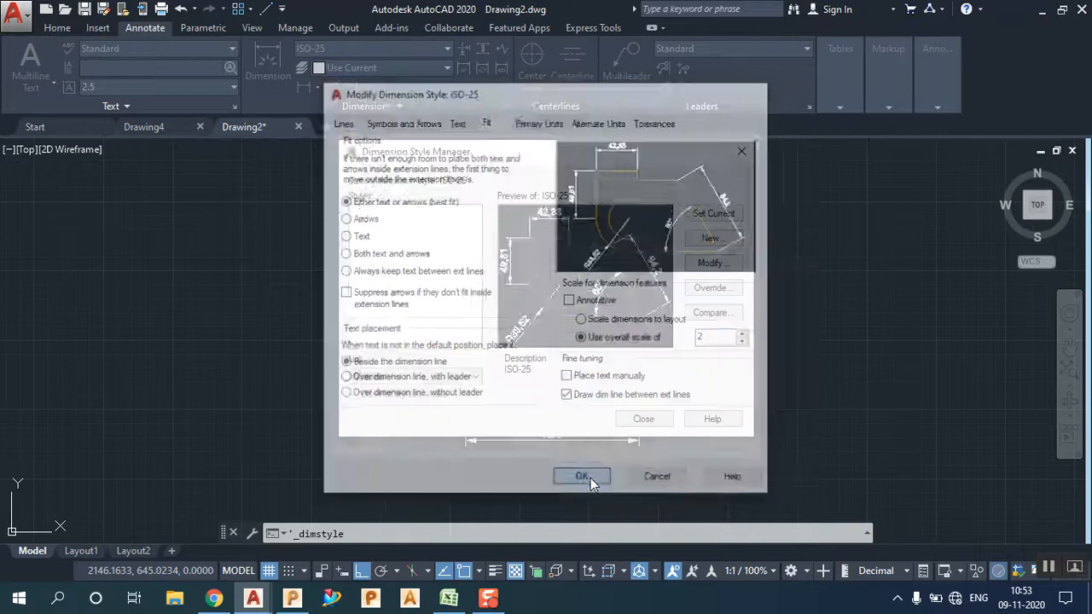
pyautogui.click(635, 418)
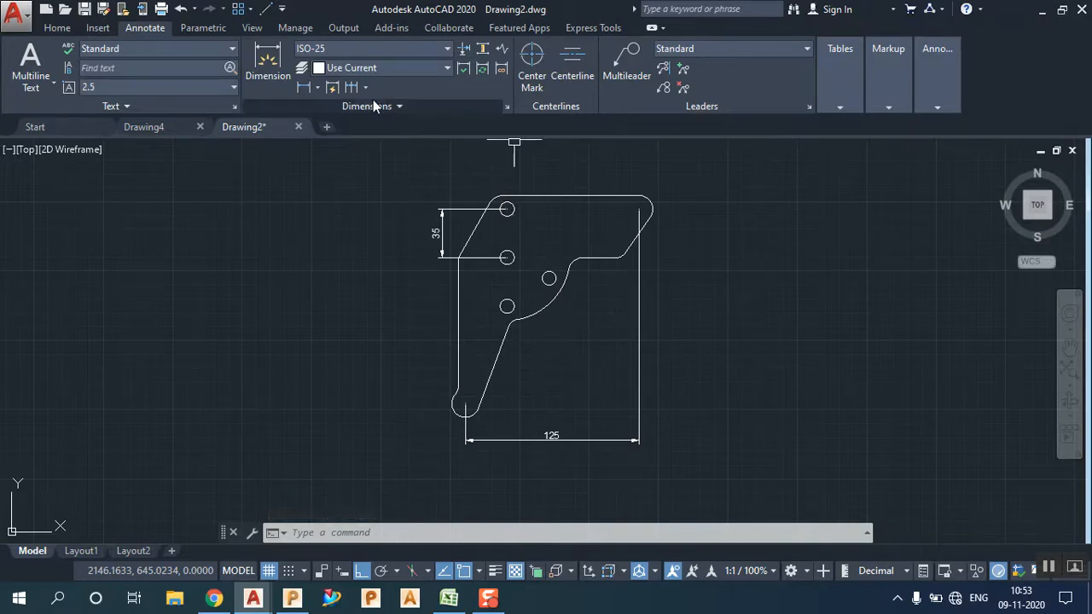
# Step: Add a vertical linear dimension between the centres of the lowest and uppermost holes of the three-hole column
pyautogui.click(303, 87)
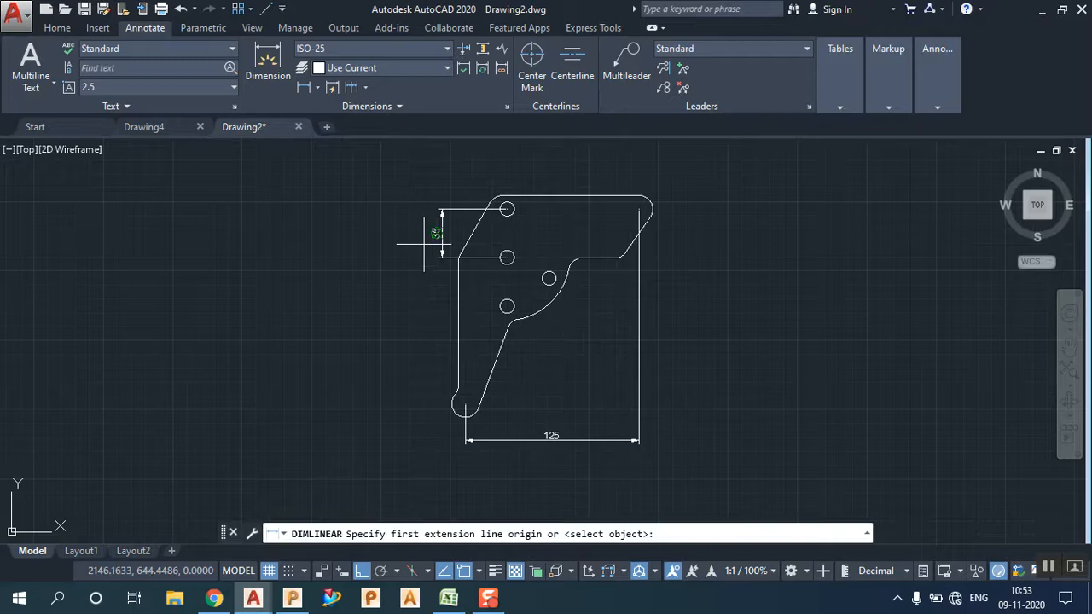
pyautogui.click(507, 305)
pyautogui.click(507, 208)
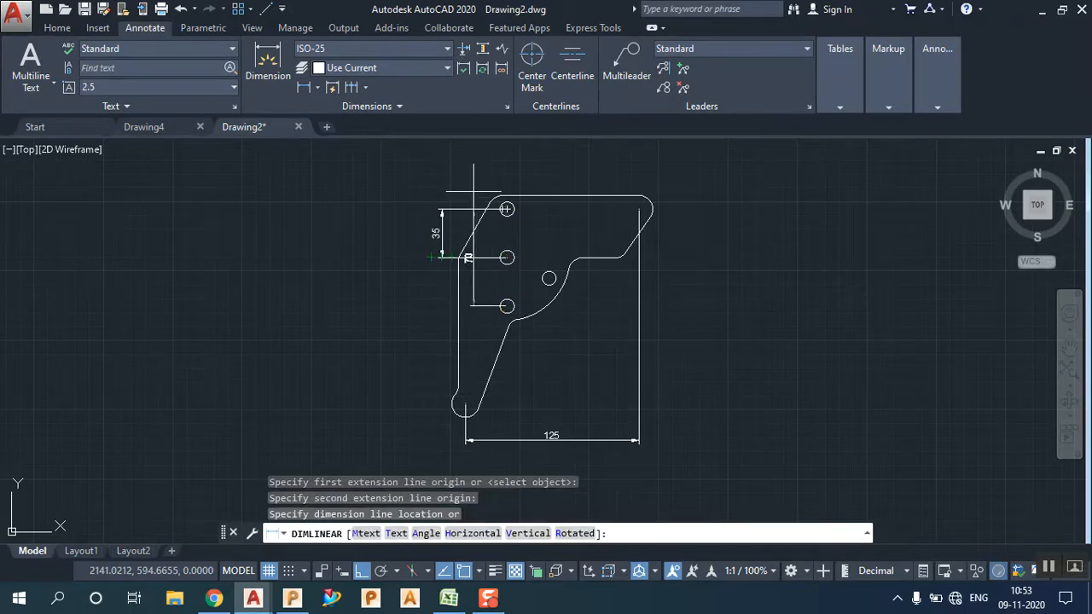
pyautogui.click(467, 247)
# Step: Move the vertical dimension spanning all three holes outward, beyond the 35 dimension, so it clears the profile
pyautogui.scroll(6, 463, 268)
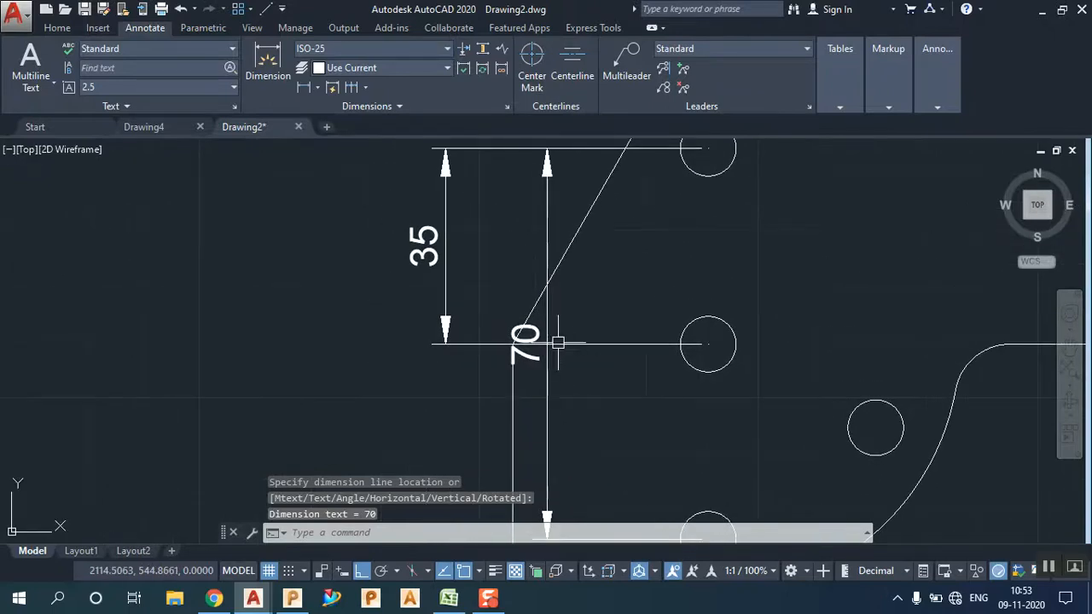
pyautogui.scroll(-2, 544, 355)
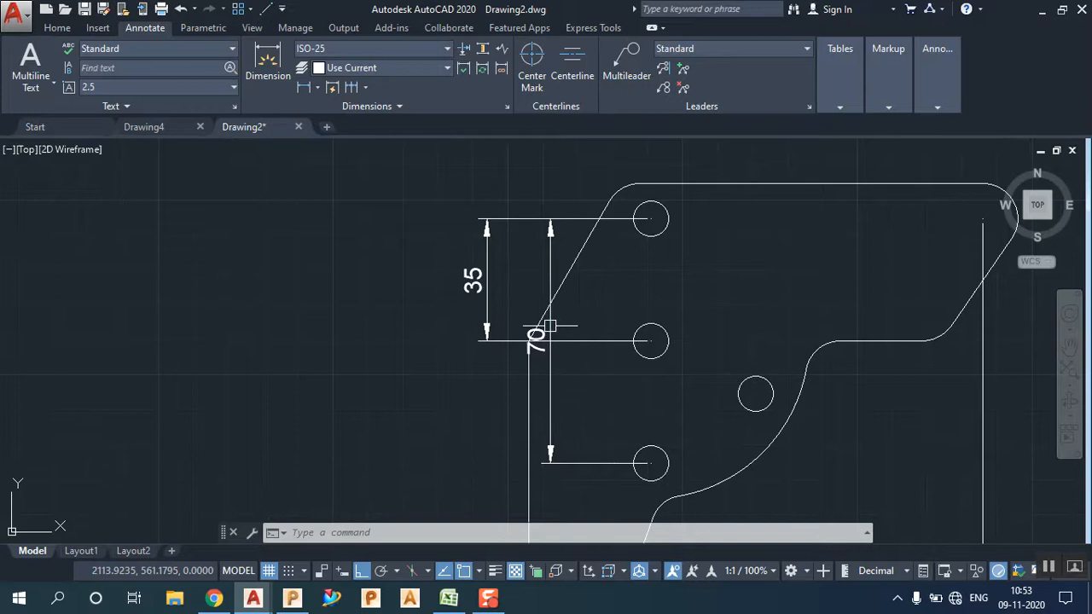
pyautogui.click(550, 325)
pyautogui.click(536, 339)
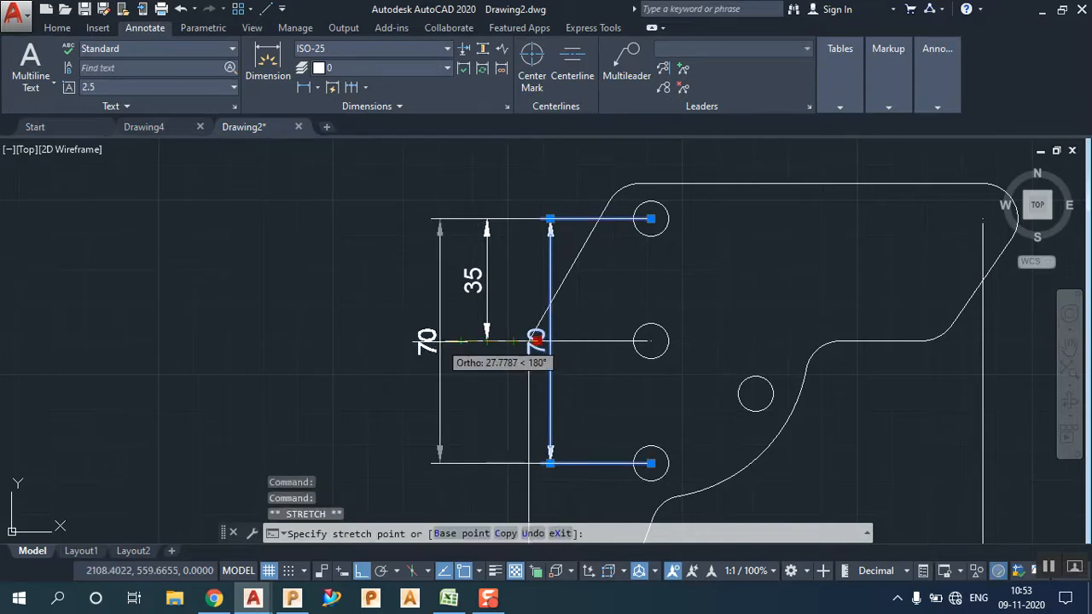
pyautogui.click(425, 341)
pyautogui.press('Escape')
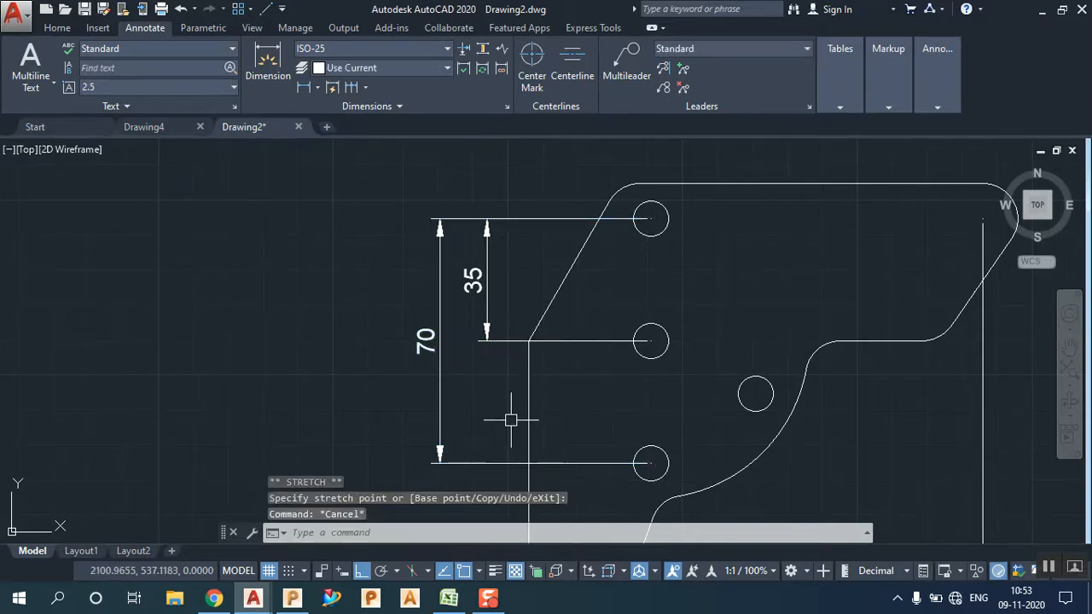
# Step: Add a horizontal linear dimension from the uppermost hole's centre to the upper-right corner arc's centre, placed above the profile
pyautogui.scroll(-3, 536, 390)
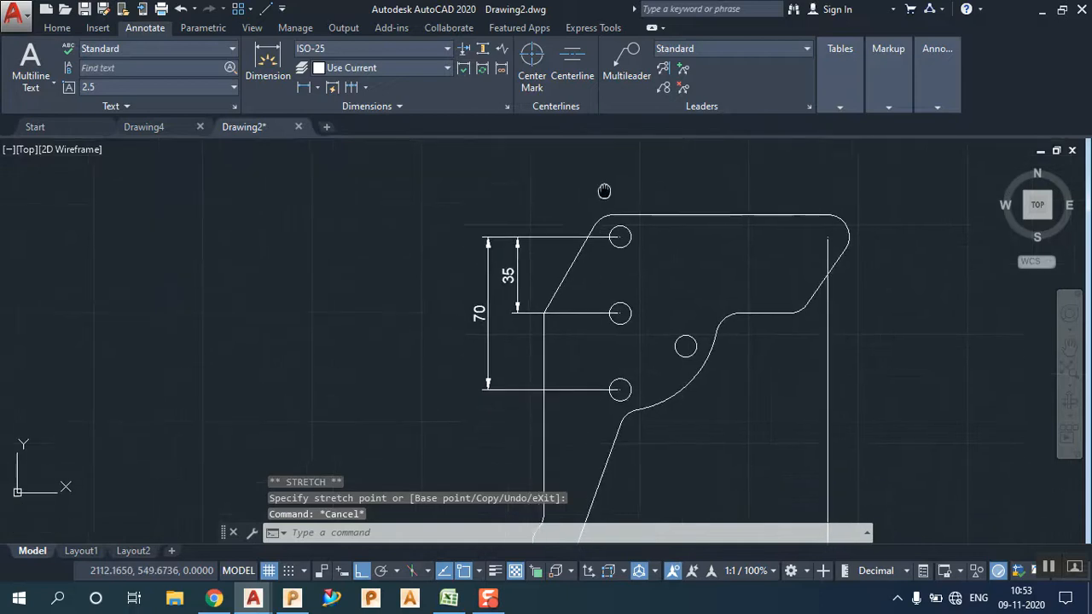
pyautogui.moveTo(603, 180); pyautogui.dragTo(486, 127, button='middle')
pyautogui.middleClick(694, 258)
pyautogui.moveTo(693, 258); pyautogui.dragTo(662, 341, button='middle')
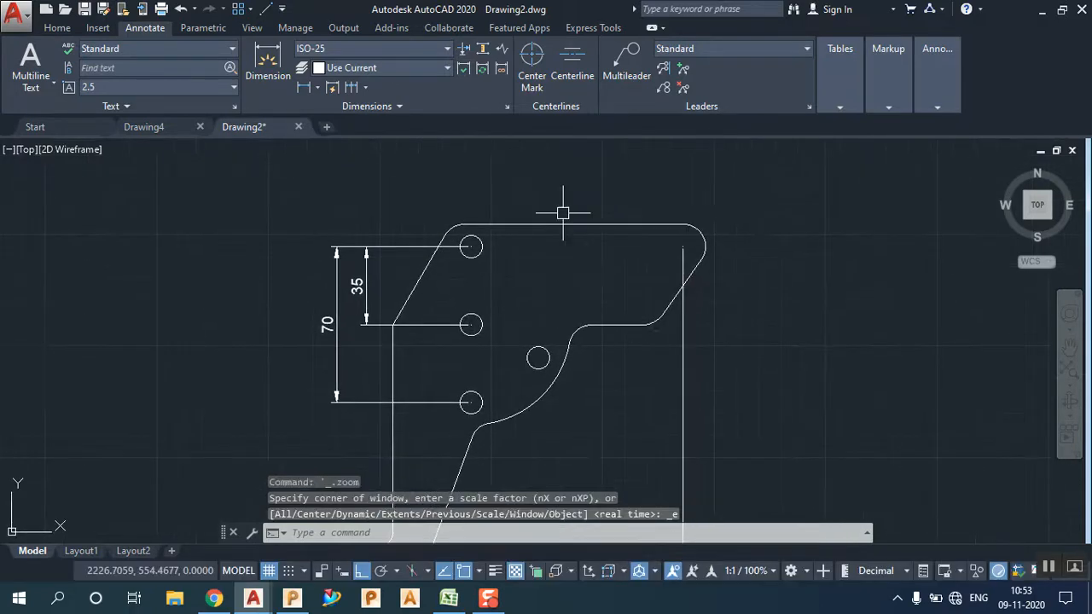
pyautogui.scroll(4, 557, 199)
pyautogui.click(306, 90)
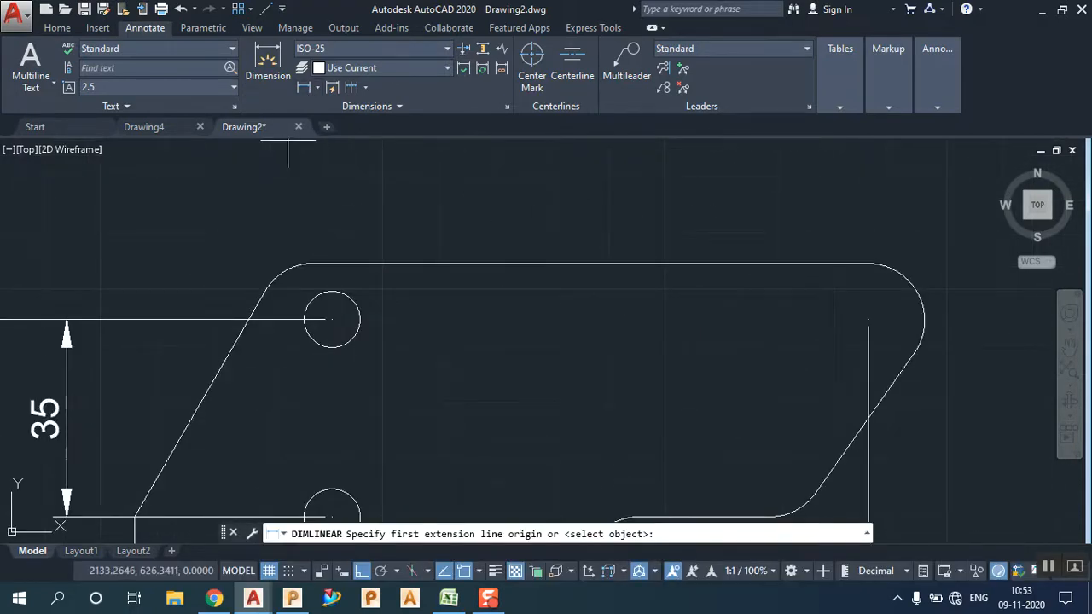
pyautogui.click(332, 319)
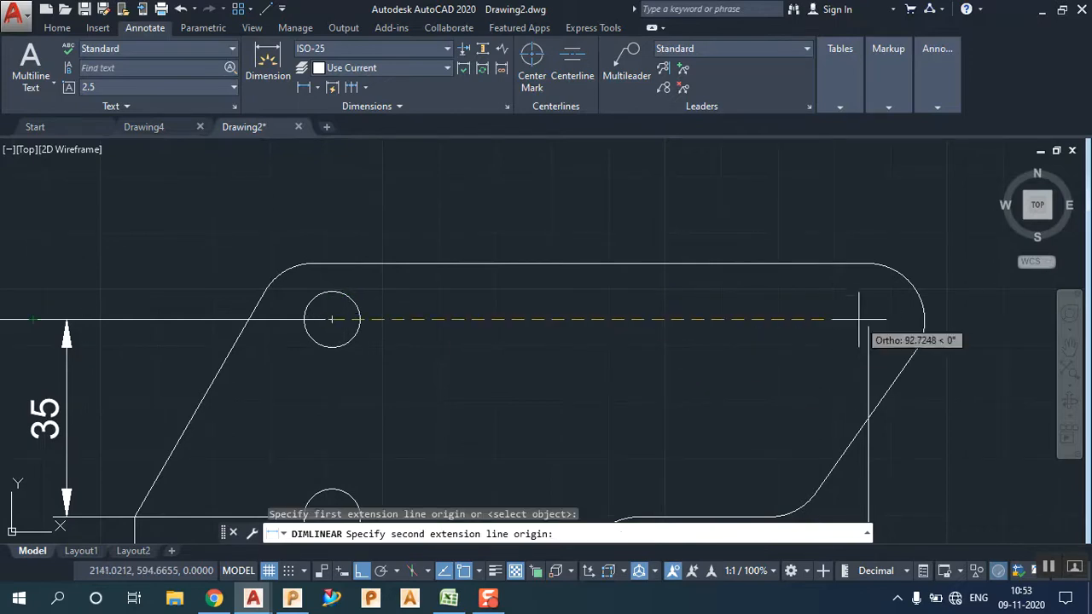
pyautogui.click(869, 319)
pyautogui.click(875, 224)
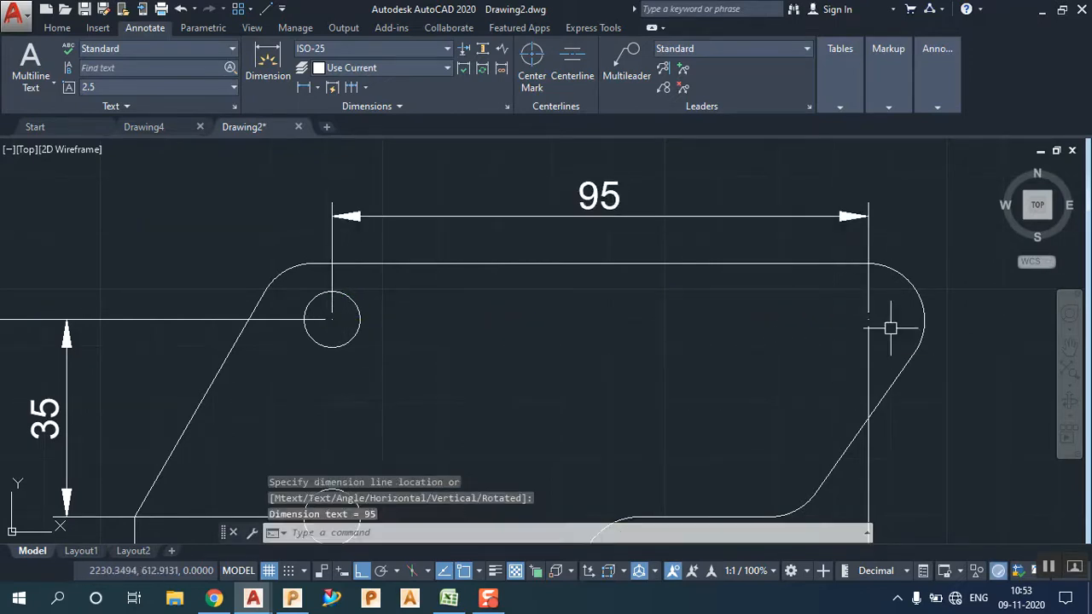
# Step: Erase the horizontal dimension between the uppermost hole and the upper-right corner arc's centre
pyautogui.scroll(5, 858, 300)
pyautogui.scroll(-5, 851, 336)
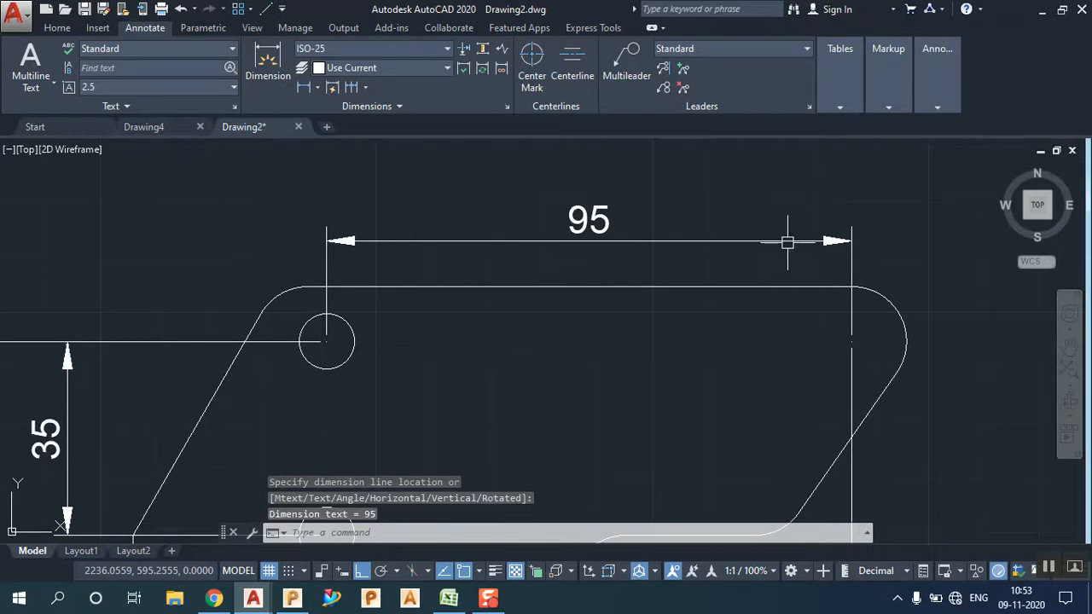
pyautogui.click(787, 241)
pyautogui.rightClick(582, 223)
pyautogui.click(613, 290)
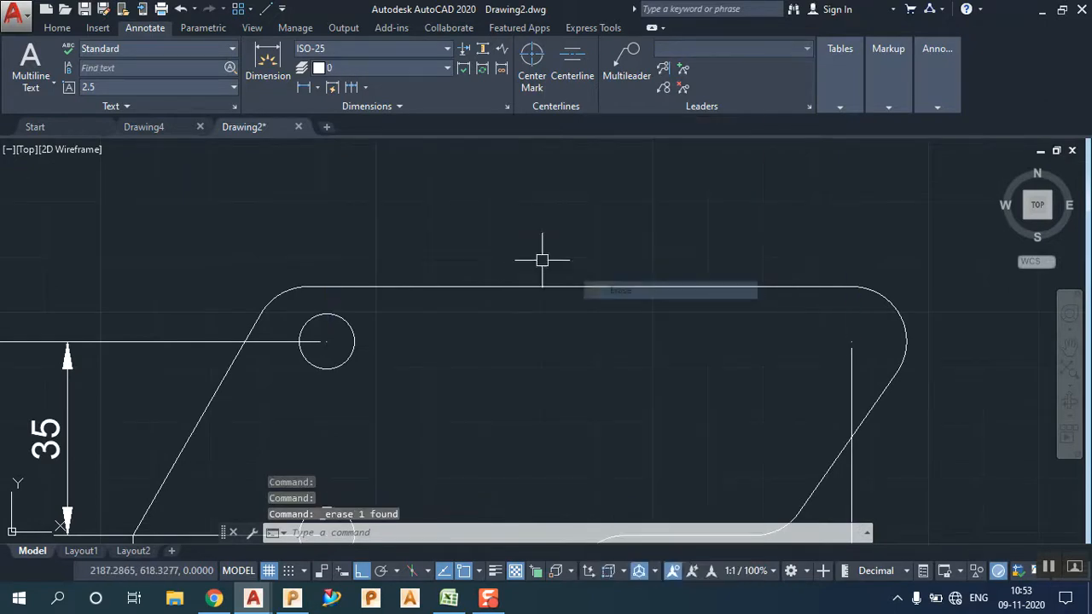
# Step: Add a horizontal linear dimension between the two endpoints of the profile's straight top edge, placed above it
pyautogui.click(308, 88)
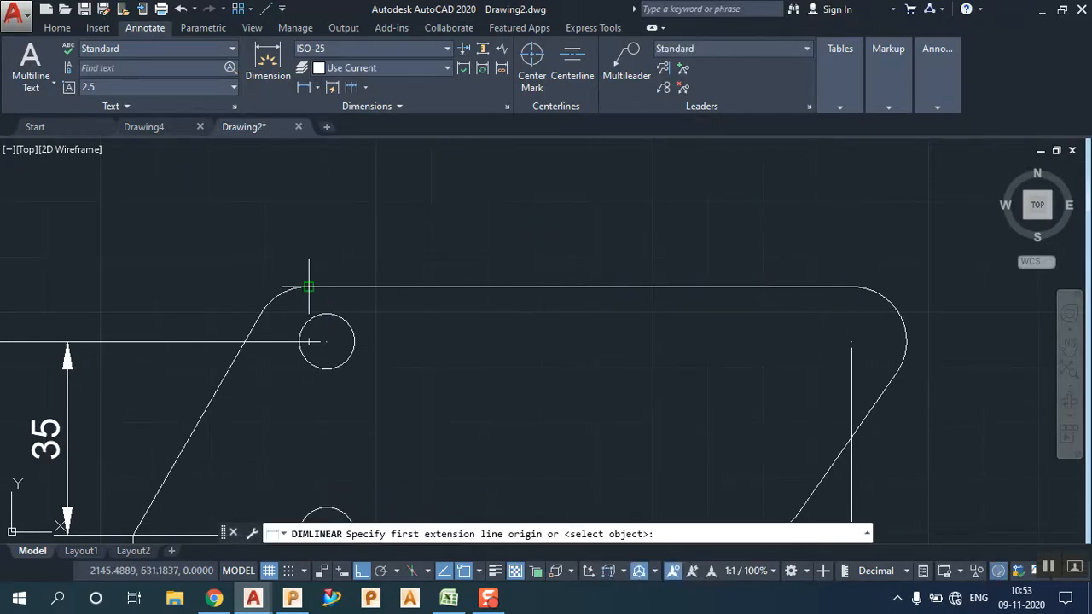
pyautogui.click(309, 287)
pyautogui.click(851, 287)
pyautogui.click(832, 221)
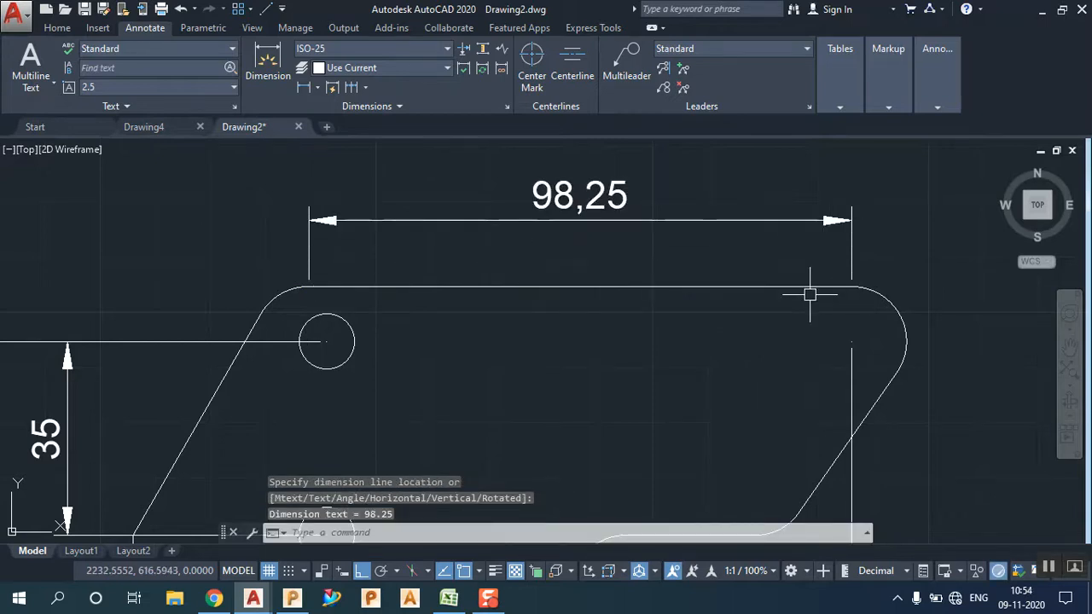
# Step: Erase the horizontal dimension of the profile's straight top edge
pyautogui.click(820, 221)
pyautogui.rightClick(714, 231)
pyautogui.click(739, 289)
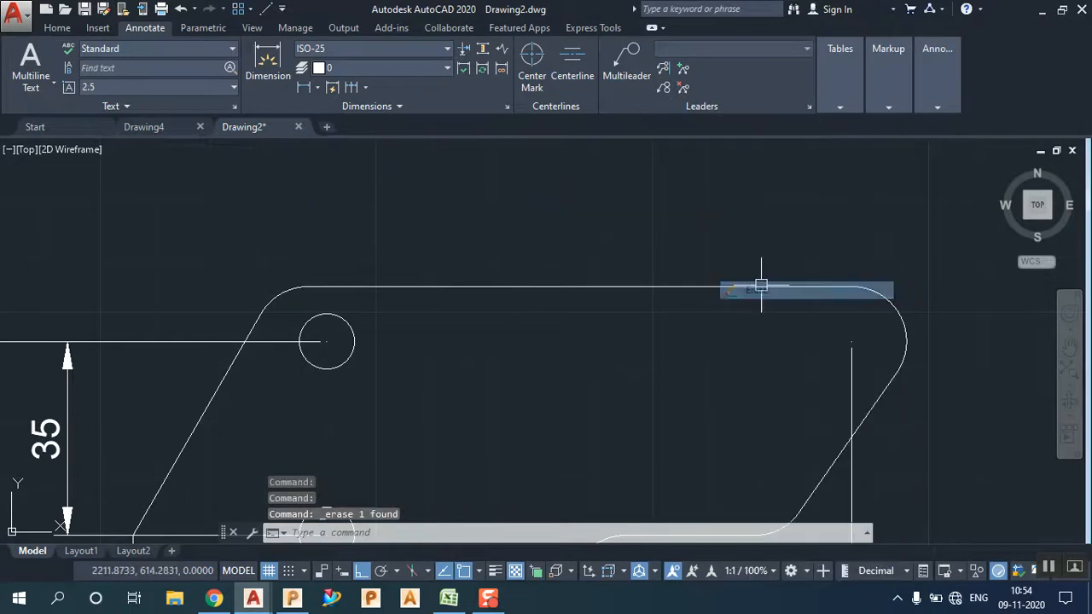
# Step: Draw a rectangle about 103 units wide in the empty area to the right of the profile
pyautogui.scroll(-6, 750, 290)
pyautogui.moveTo(828, 317)
pyautogui.mouseDown(button='middle')
pyautogui.moveTo(653, 268)
pyautogui.moveTo(634, 285)
pyautogui.moveTo(470, 278)
pyautogui.mouseUp(button='middle')
pyautogui.scroll(3, 695, 277)
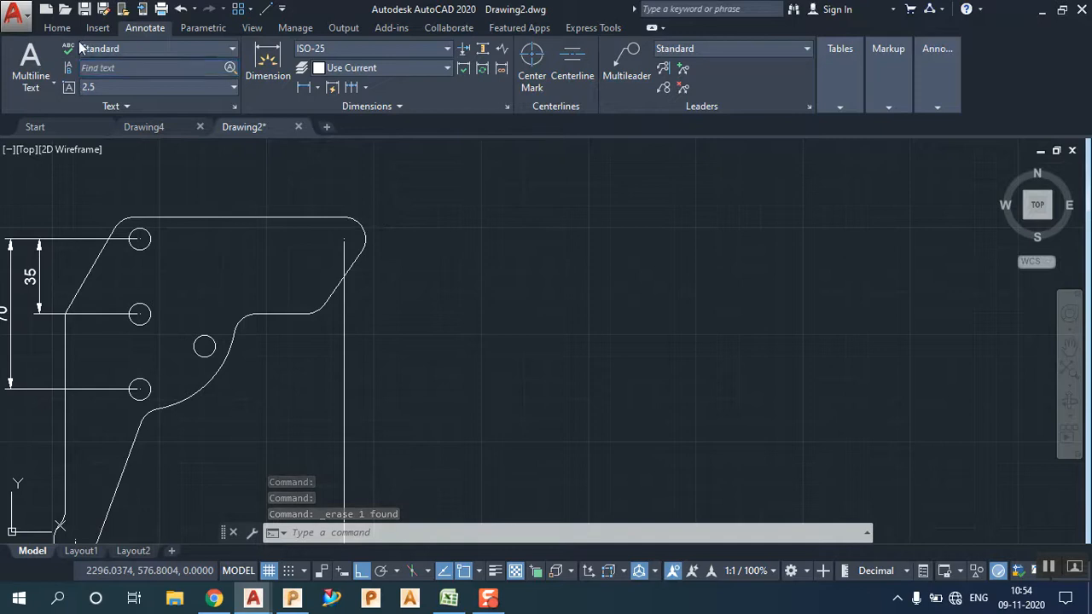
pyautogui.scroll(2, 94, 52)
pyautogui.click(156, 48)
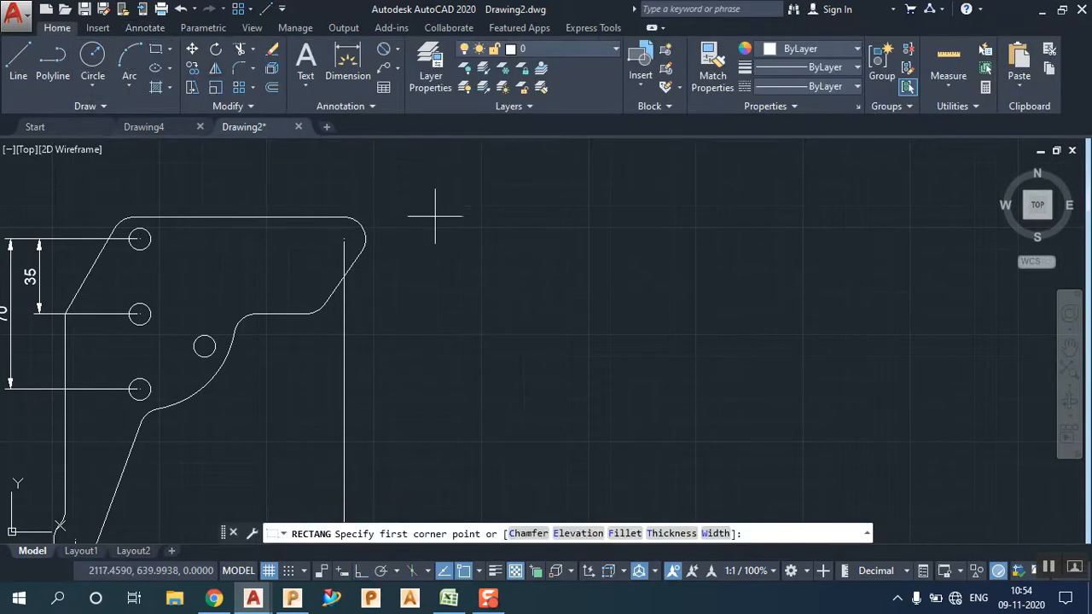
pyautogui.click(452, 228)
pyautogui.click(673, 336)
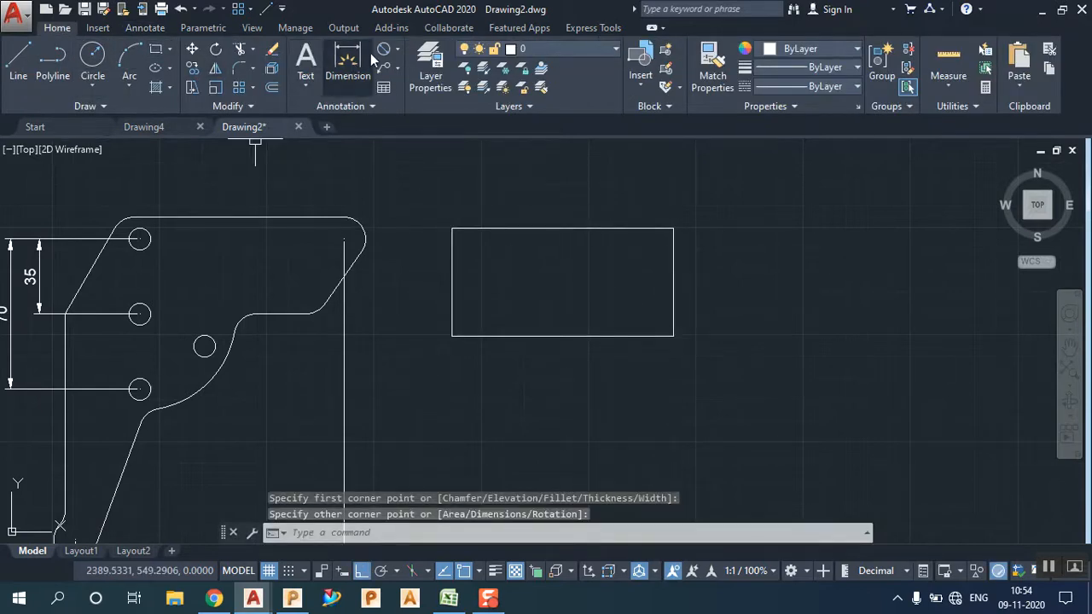
# Step: Add a horizontal linear dimension between the midpoints of the rectangle's left and right sides, placed above the rectangle
pyautogui.click(399, 48)
pyautogui.click(414, 73)
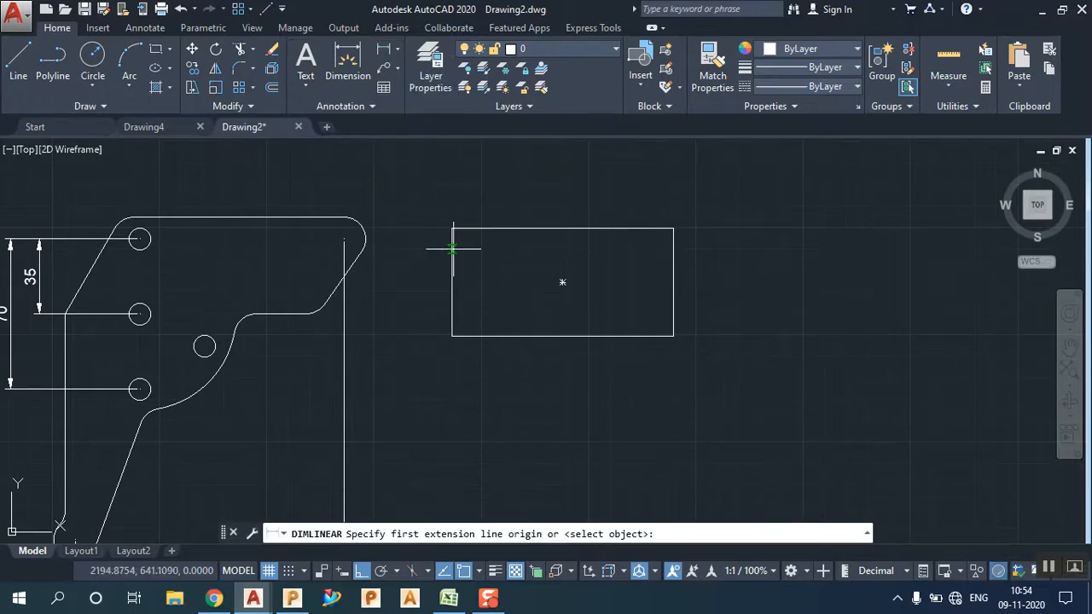
pyautogui.click(452, 282)
pyautogui.click(673, 282)
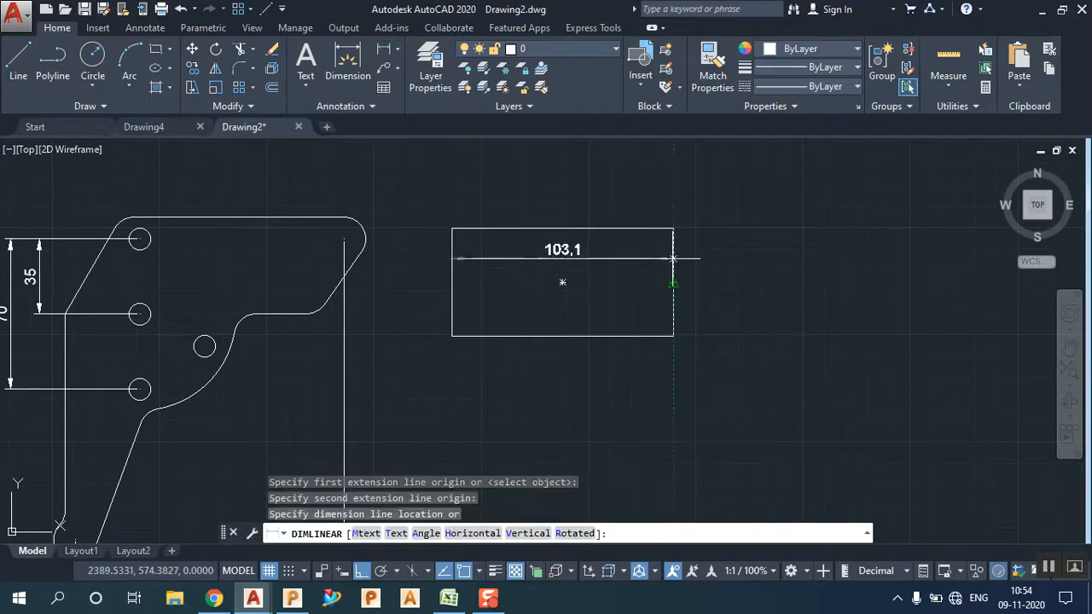
pyautogui.click(674, 168)
# Step: Erase the width dimension taken from the midpoints of the rectangle's sides
pyautogui.scroll(4, 478, 222)
pyautogui.moveTo(442, 218); pyautogui.dragTo(405, 272, button='middle')
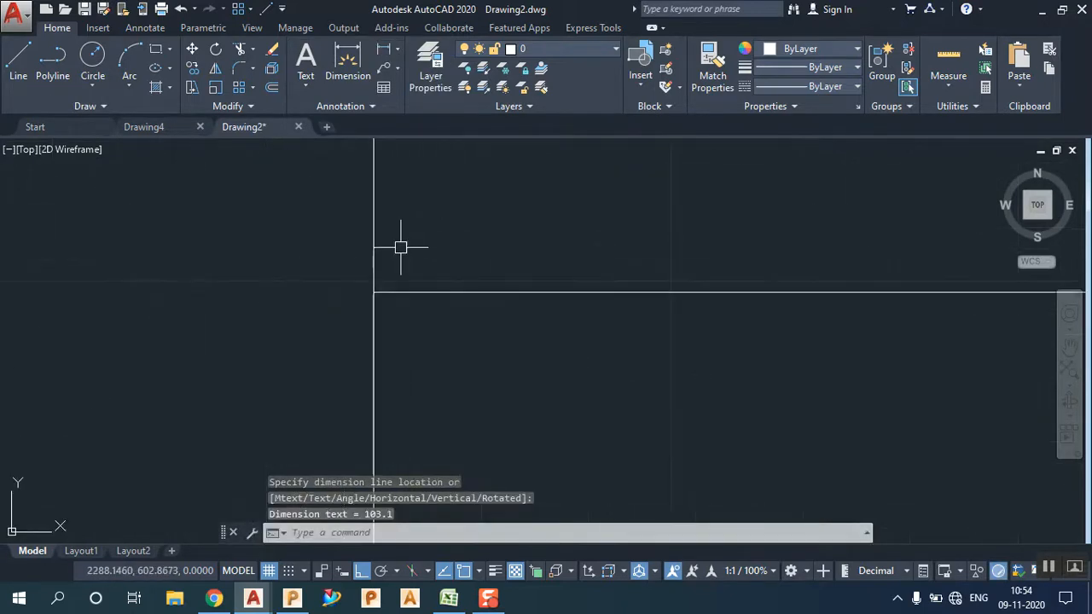
pyautogui.click(366, 248)
pyautogui.rightClick(295, 243)
pyautogui.click(341, 285)
# Step: Add a horizontal linear dimension between the rectangle's upper-left and upper-right corners, placed above the top edge
pyautogui.click(388, 53)
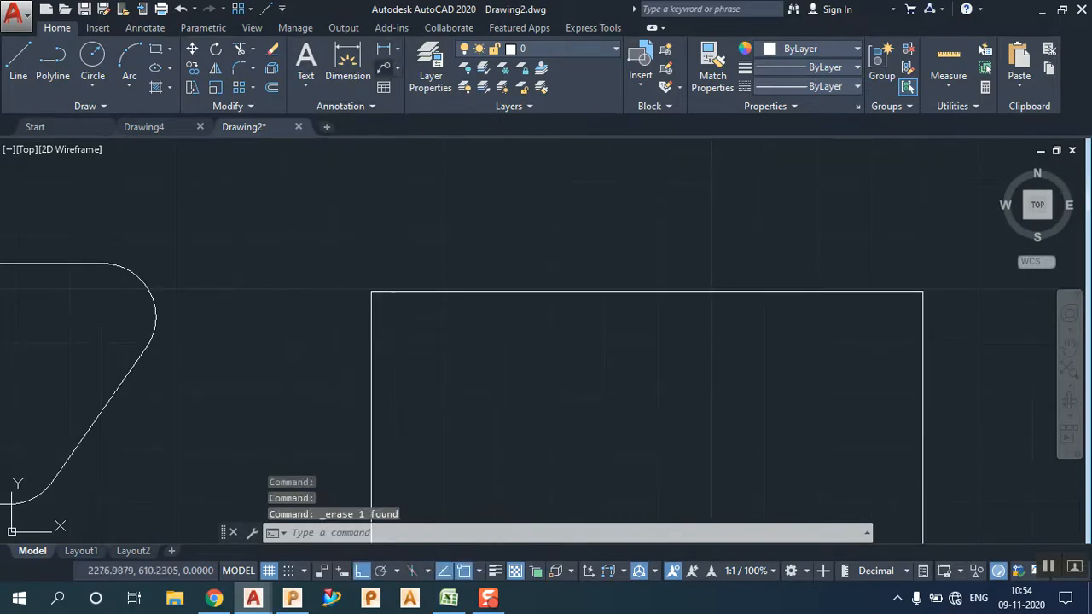
pyautogui.click(371, 292)
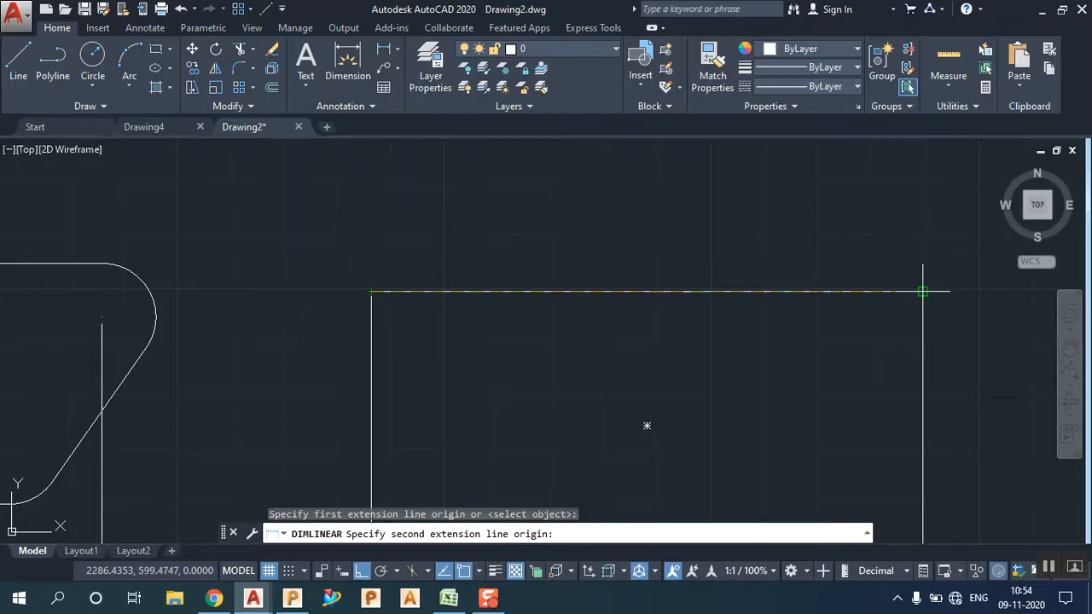
pyautogui.click(922, 291)
pyautogui.click(893, 220)
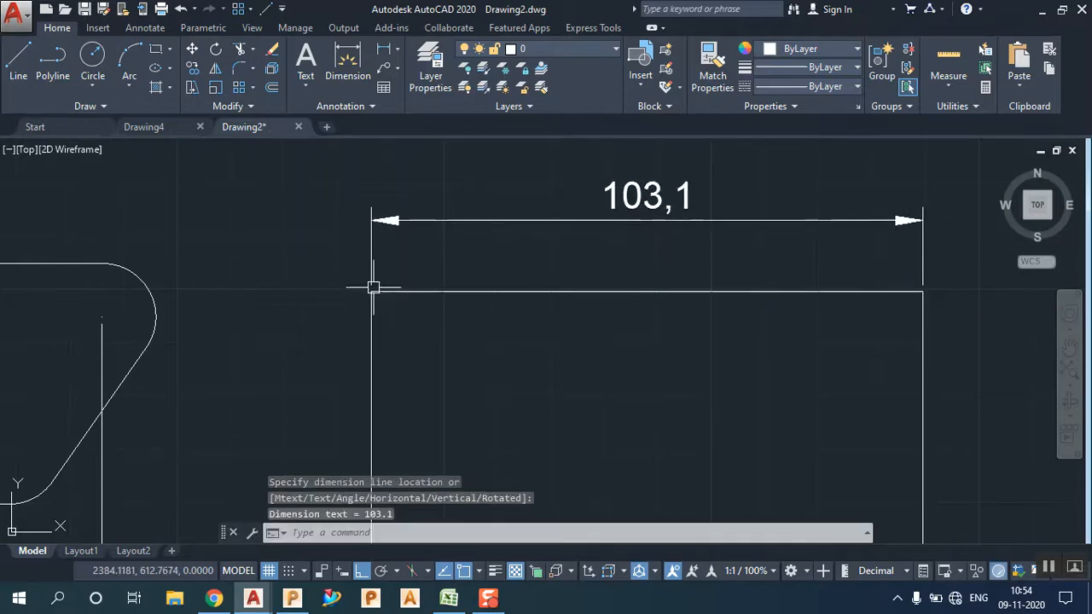
# Step: Add a vertical linear dimension from the width dimension's right extension line end to the rectangle's lower-right corner, placed beside the rectangle
pyautogui.scroll(4, 356, 290)
pyautogui.scroll(-4, 355, 291)
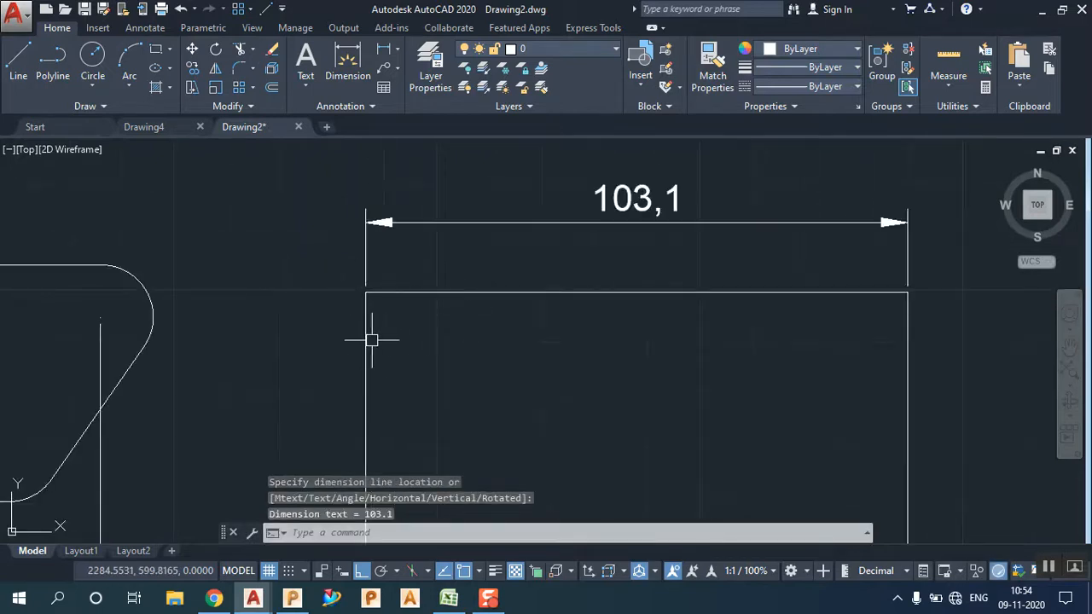
pyautogui.scroll(-6, 626, 290)
pyautogui.scroll(6, 626, 310)
pyautogui.scroll(-3, 591, 256)
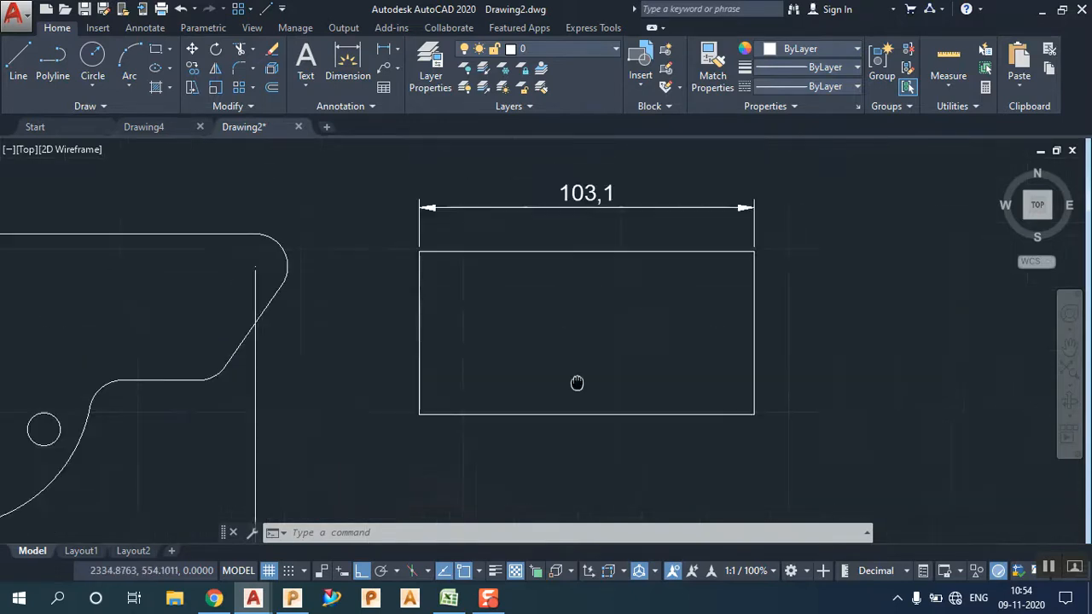
pyautogui.click(381, 53)
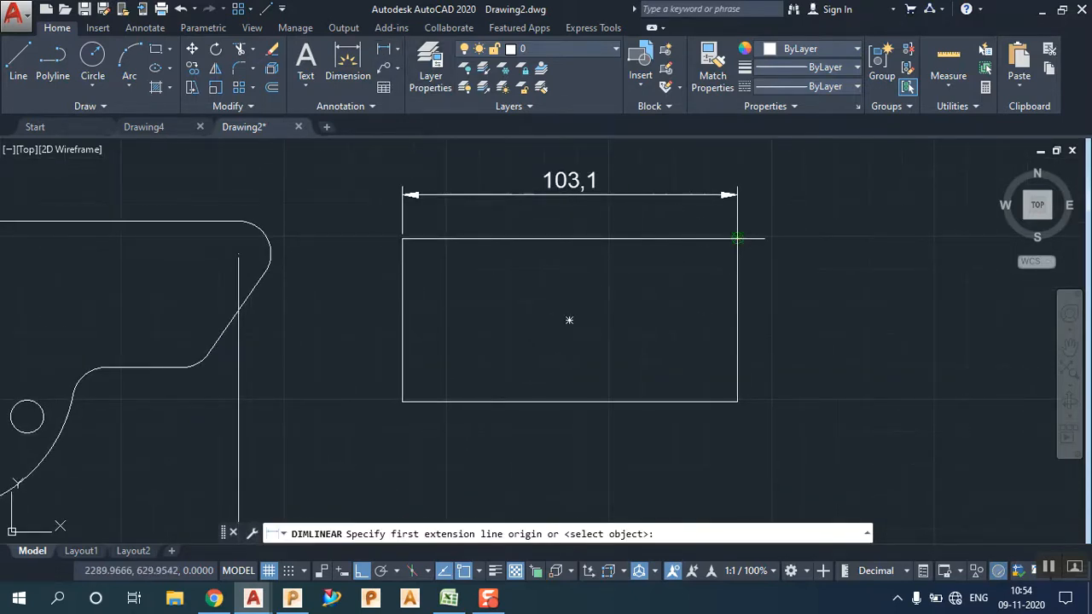
pyautogui.scroll(3, 739, 239)
pyautogui.scroll(4, 697, 460)
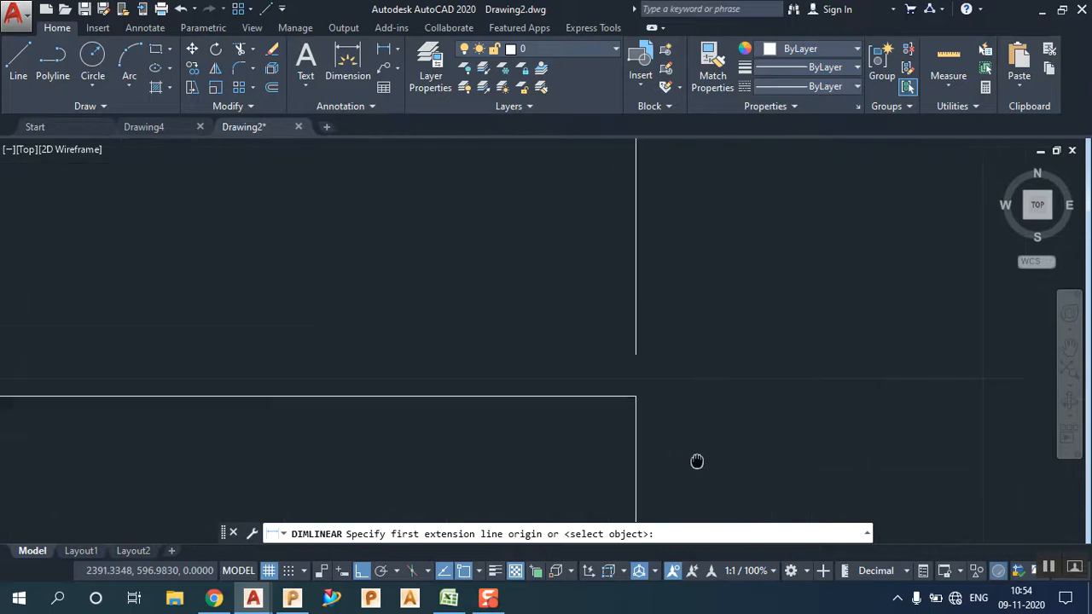
pyautogui.click(636, 360)
pyautogui.scroll(-5, 716, 409)
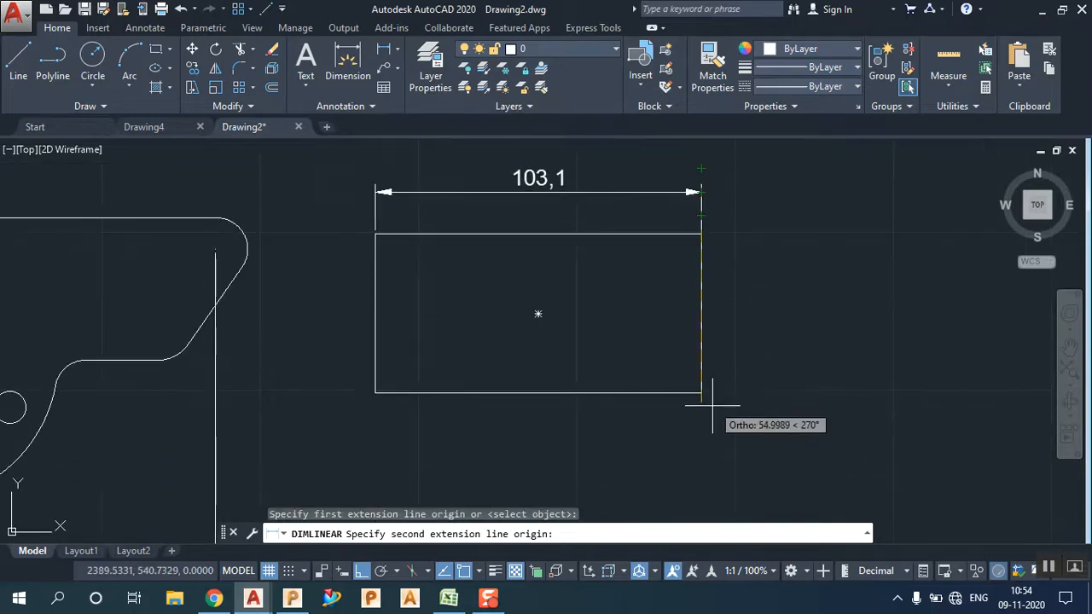
pyautogui.click(702, 393)
pyautogui.click(750, 364)
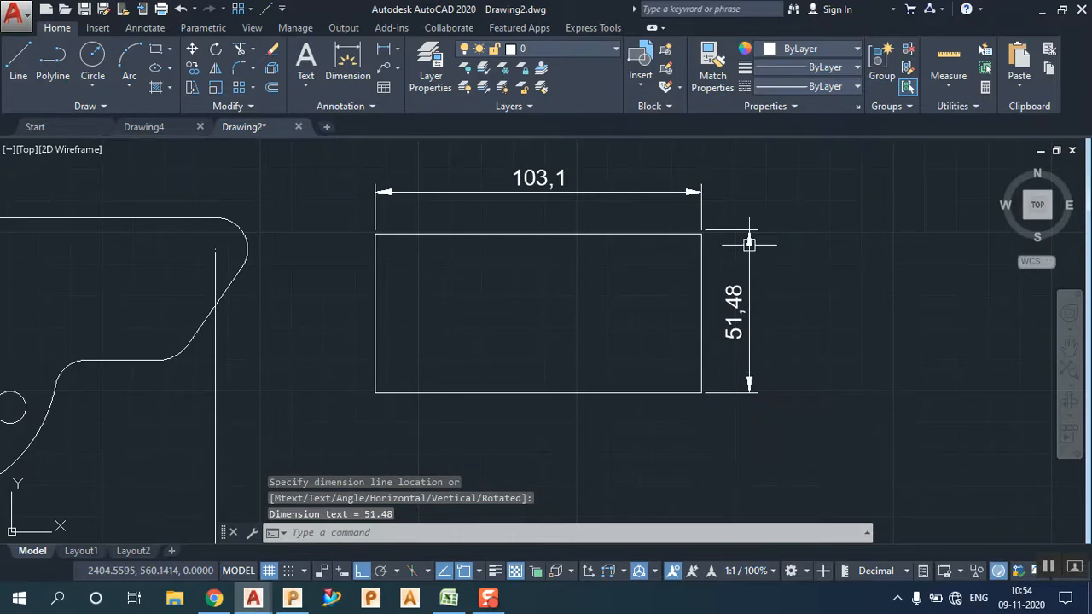
# Step: Erase the height dimension whose upper origin lies above the rectangle's corner
pyautogui.click(745, 228)
pyautogui.rightClick(738, 263)
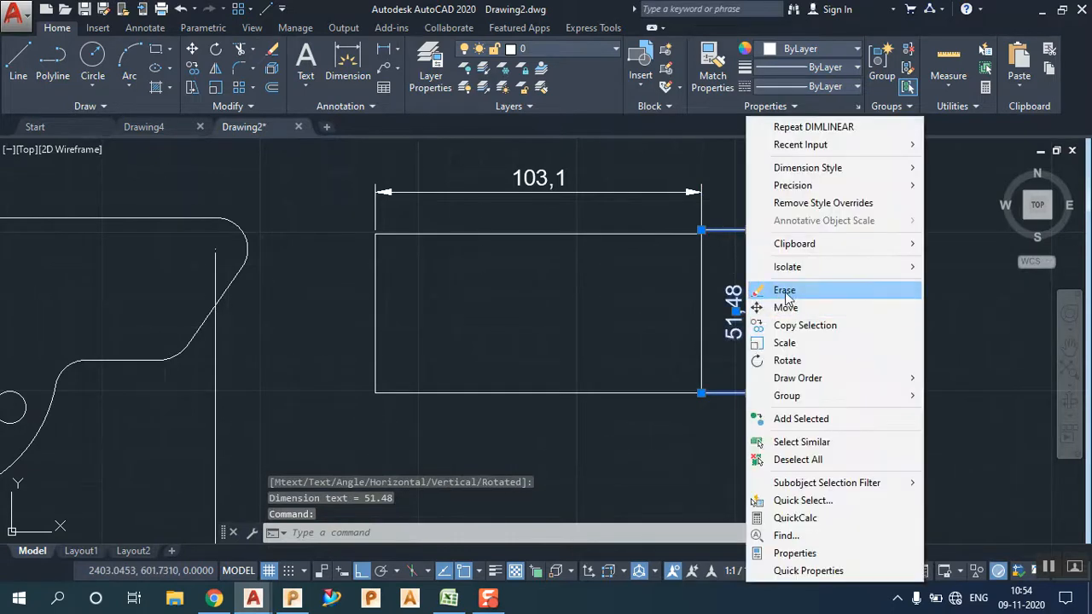
pyautogui.click(772, 290)
# Step: Add a vertical linear dimension between the rectangle's upper-right and lower-right corners, placed to the right of the rectangle
pyautogui.click(385, 49)
pyautogui.scroll(3, 653, 202)
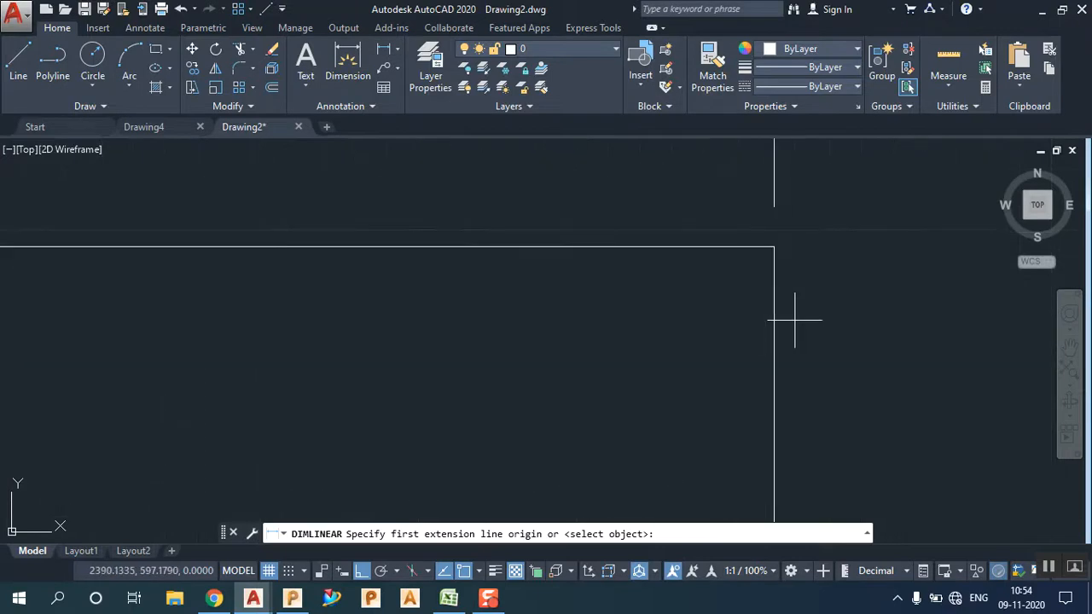
pyautogui.click(775, 251)
pyautogui.scroll(-5, 780, 226)
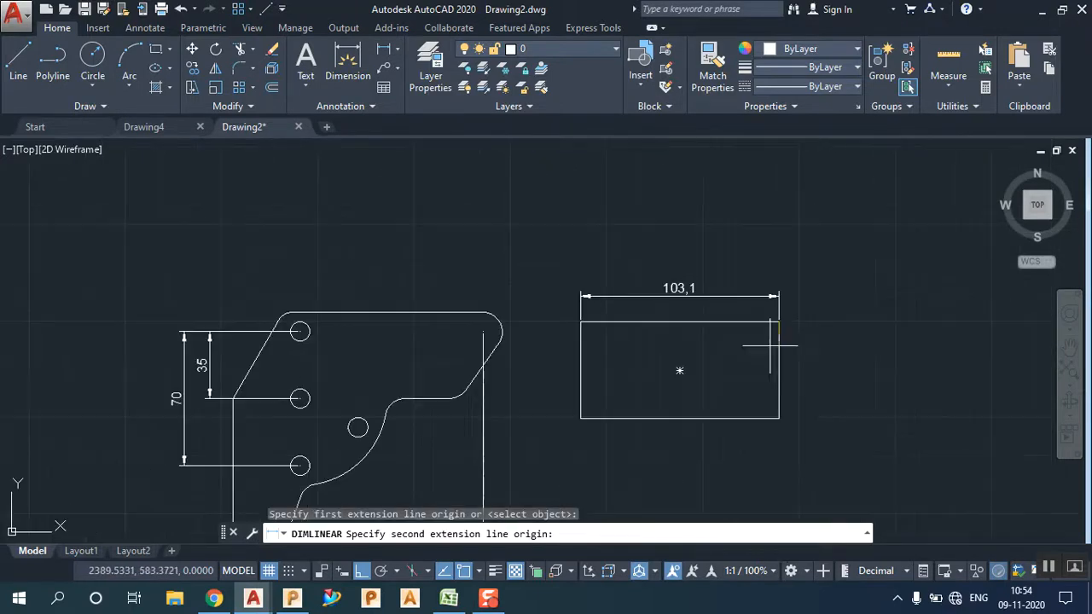
pyautogui.click(778, 418)
pyautogui.click(833, 401)
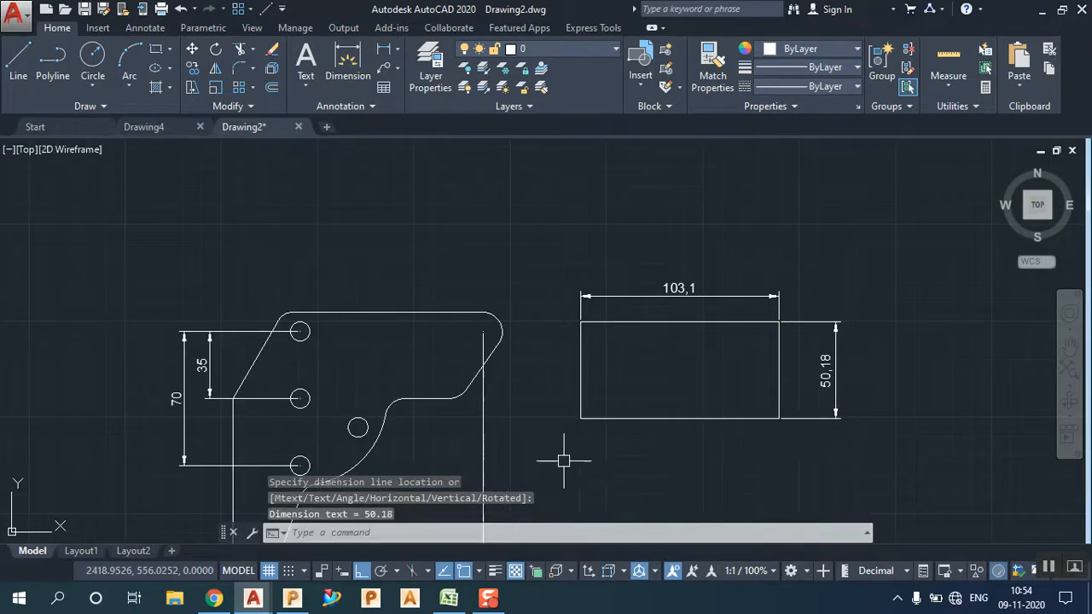
# Step: Add a horizontal linear dimension from the midpoint of the rectangle's left side to its centre, placed below the rectangle
pyautogui.moveTo(585, 451); pyautogui.dragTo(658, 395, button='middle')
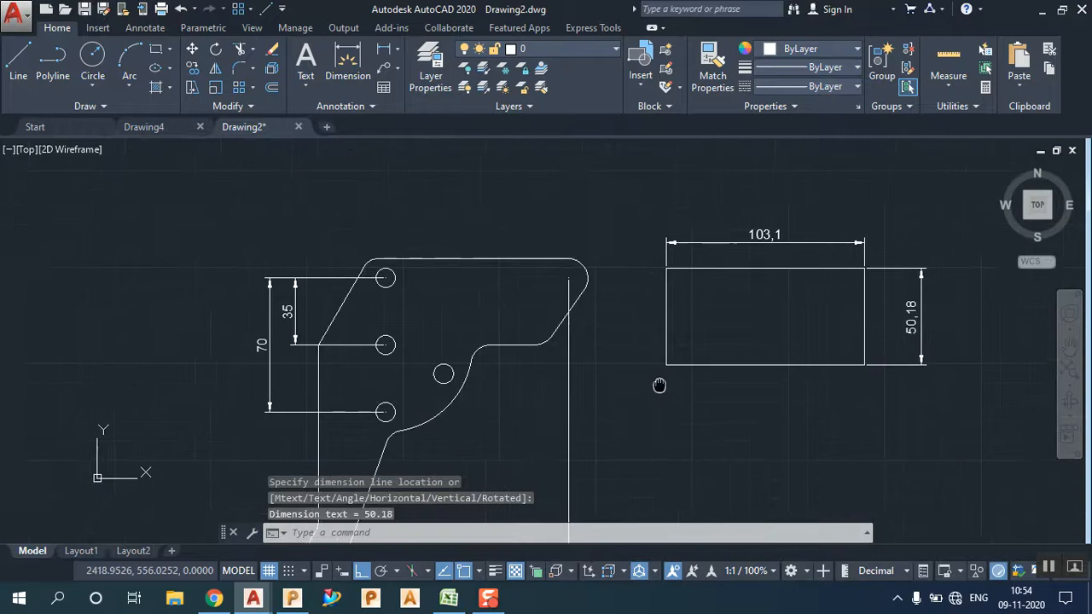
pyautogui.click(385, 49)
pyautogui.click(652, 314)
pyautogui.click(751, 314)
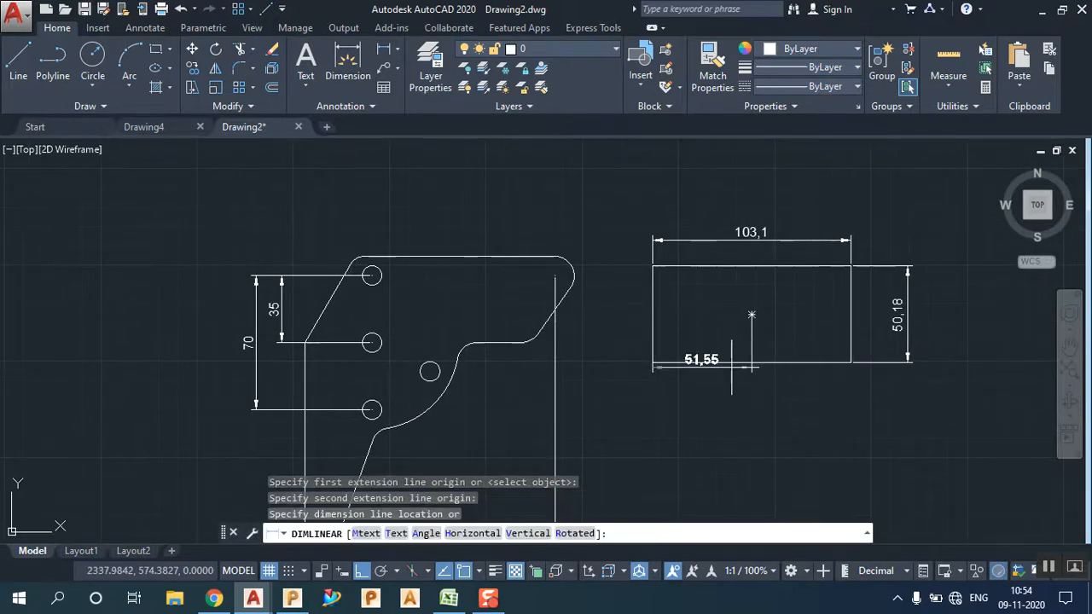
pyautogui.click(749, 399)
# Step: Stretch the left extension line origin of the dimension below the rectangle to the rectangle's lower-left corner
pyautogui.scroll(5, 650, 369)
pyautogui.scroll(2, 650, 370)
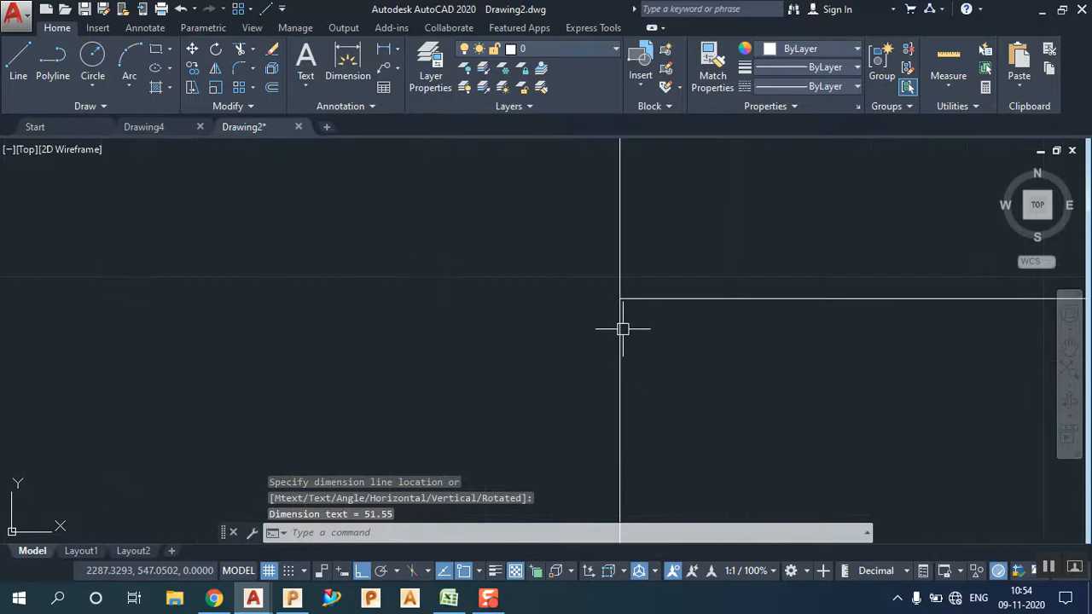
pyautogui.scroll(-4, 619, 319)
pyautogui.click(591, 367)
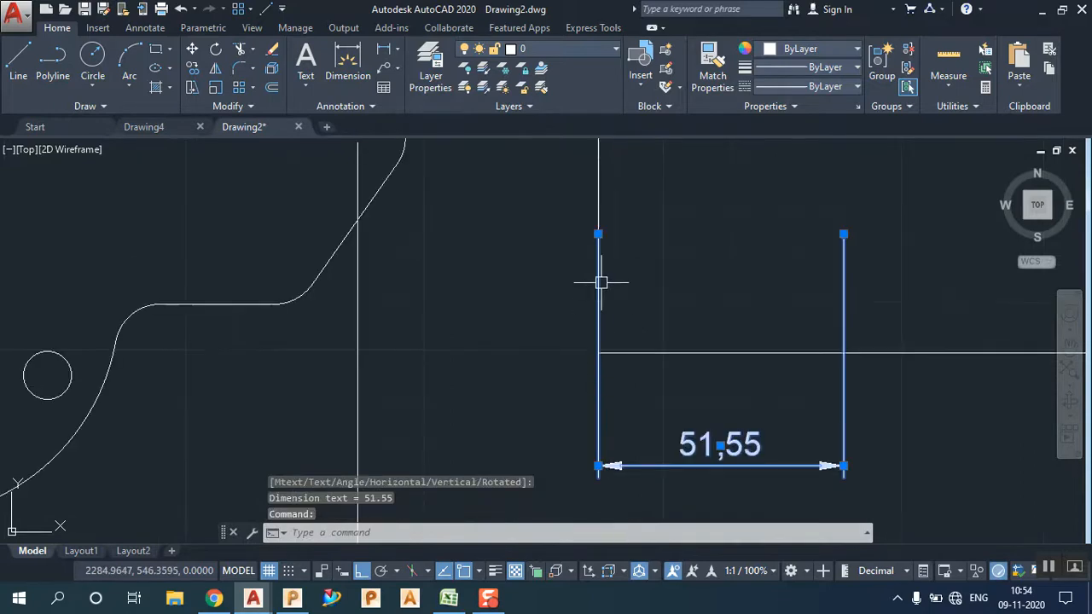
pyautogui.click(597, 228)
pyautogui.click(598, 391)
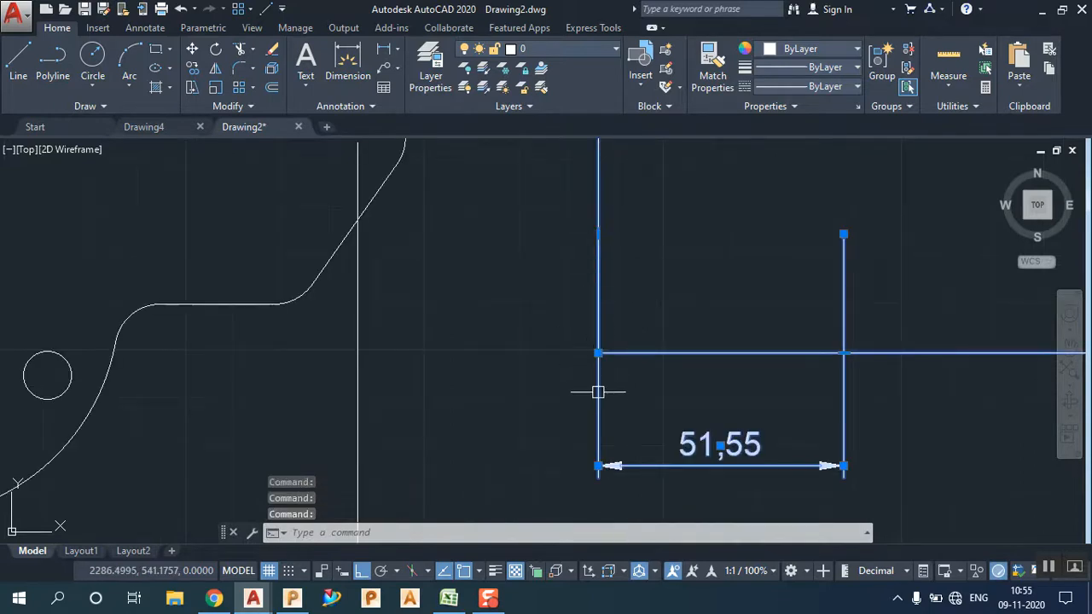
pyautogui.press('Escape')
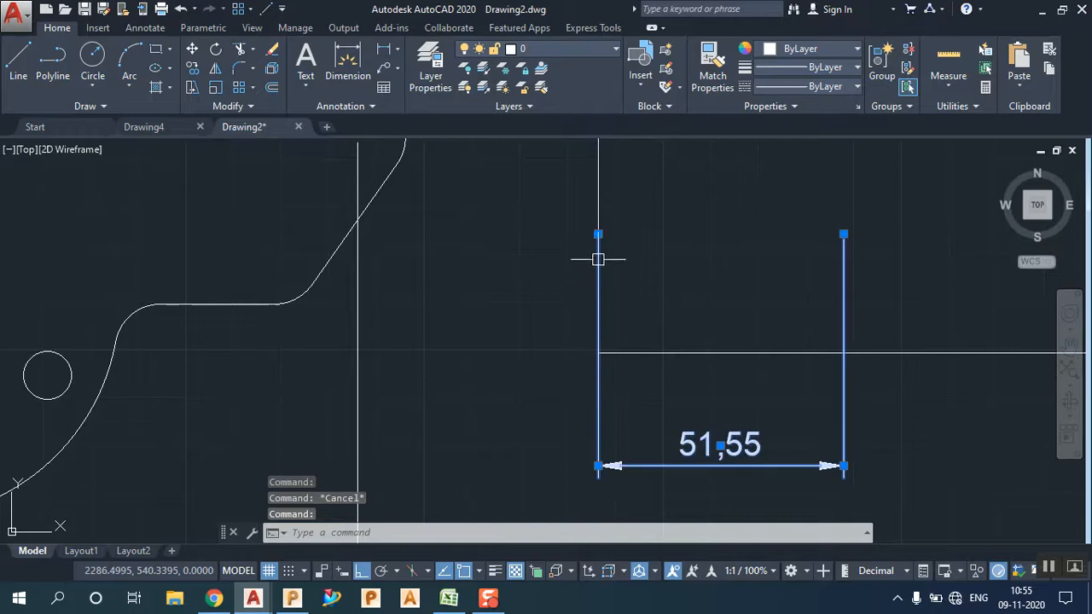
pyautogui.click(598, 232)
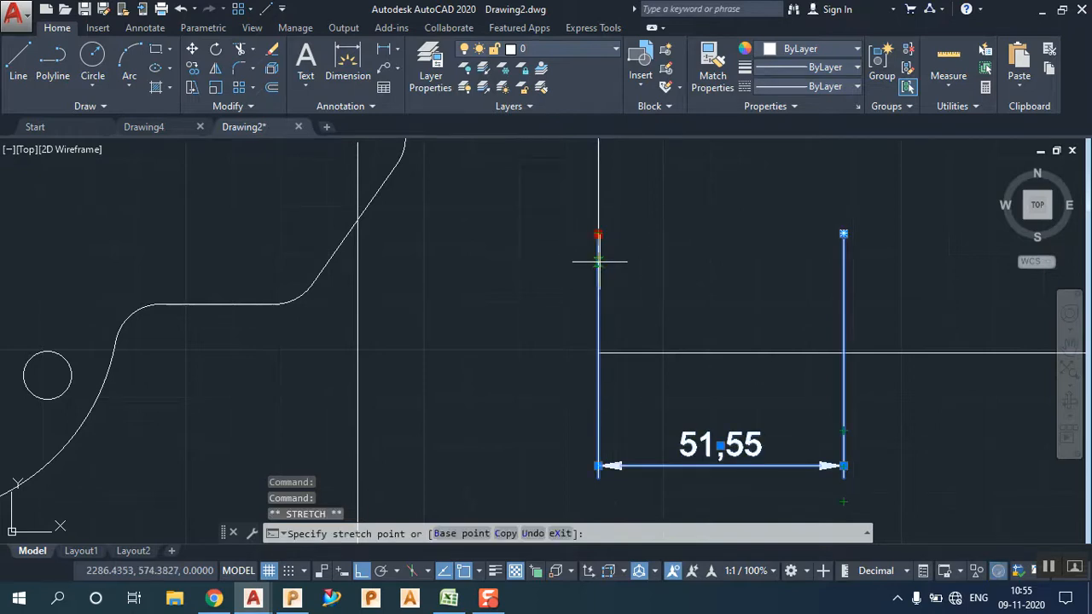
pyautogui.click(597, 352)
pyautogui.press('Escape')
pyautogui.scroll(3, 597, 351)
pyautogui.scroll(-4, 588, 346)
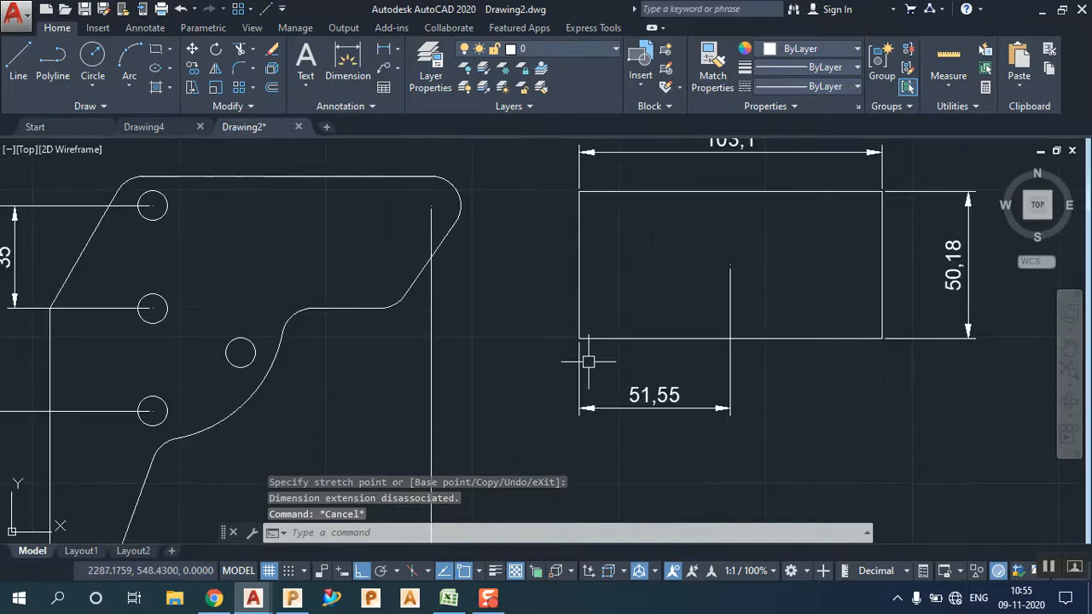
# Step: Add a vertical linear dimension from the profile's top hole centre to the bottom rounded end's centre, placed left of the existing dimensions
pyautogui.scroll(-2, 626, 390)
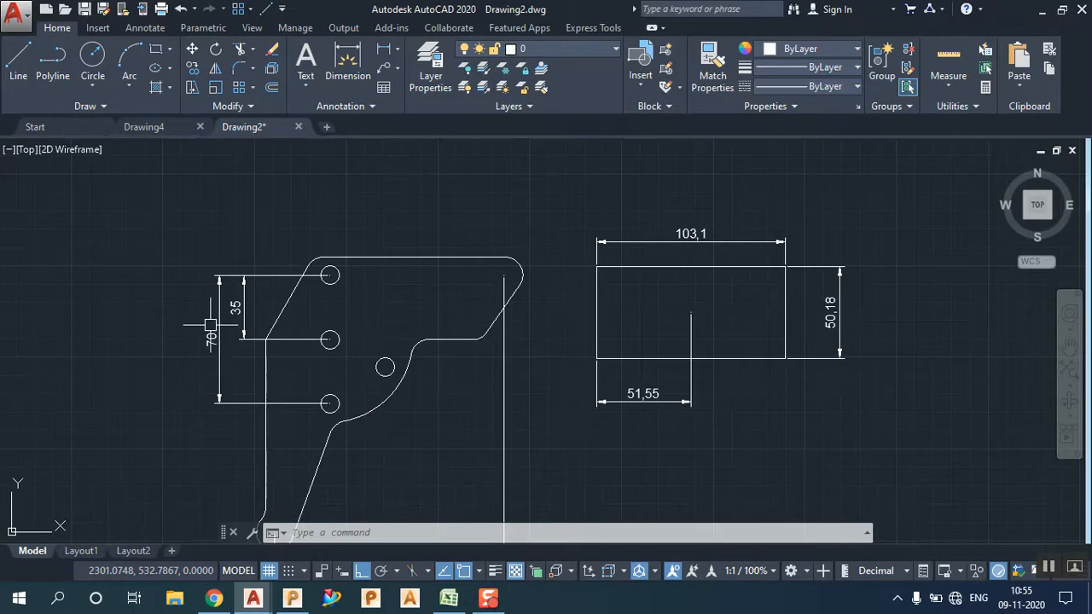
pyautogui.moveTo(359, 371)
pyautogui.mouseDown(button='middle')
pyautogui.moveTo(395, 259)
pyautogui.moveTo(455, 236)
pyautogui.mouseUp(button='middle')
pyautogui.moveTo(308, 225); pyautogui.dragTo(314, 307, button='middle')
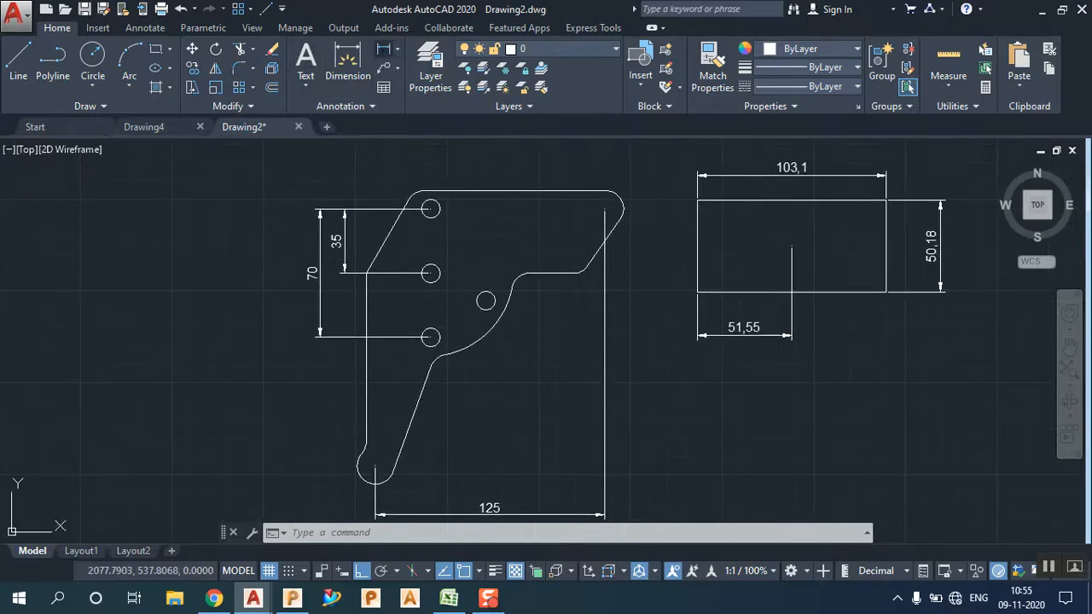
pyautogui.click(349, 61)
pyautogui.click(430, 208)
pyautogui.click(376, 467)
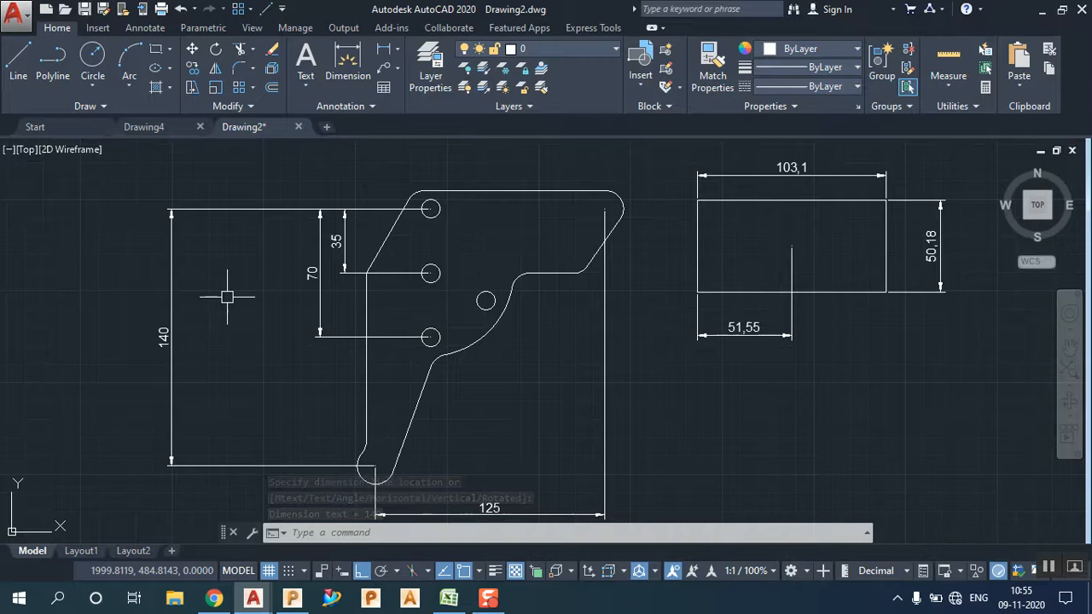
# Step: Move the profile's overall vertical dimension line closer, just left of the 70 dimension
pyautogui.click(171, 303)
pyautogui.click(160, 342)
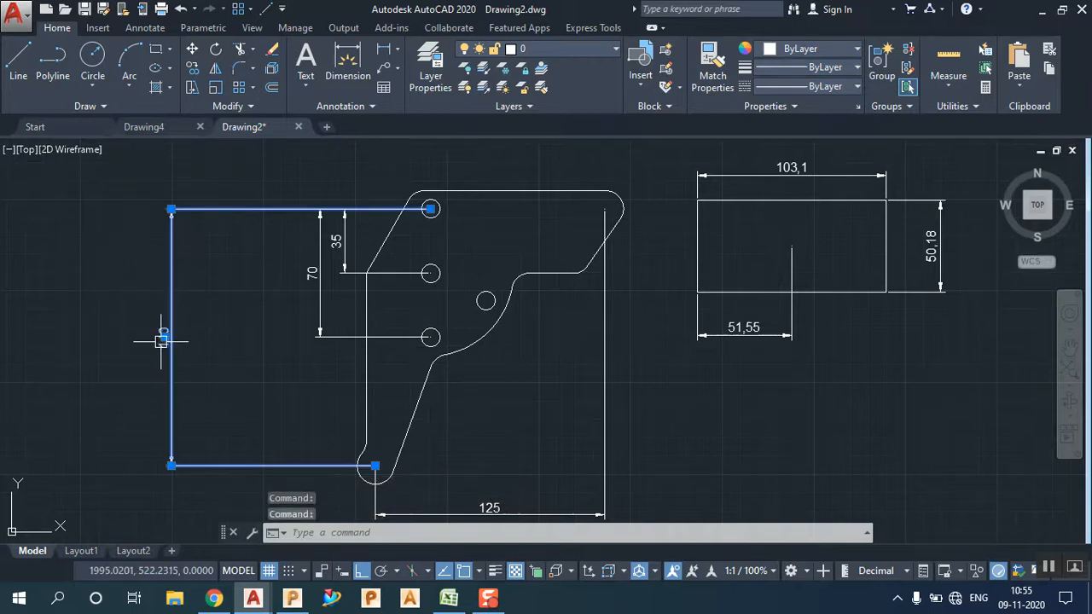
pyautogui.click(287, 336)
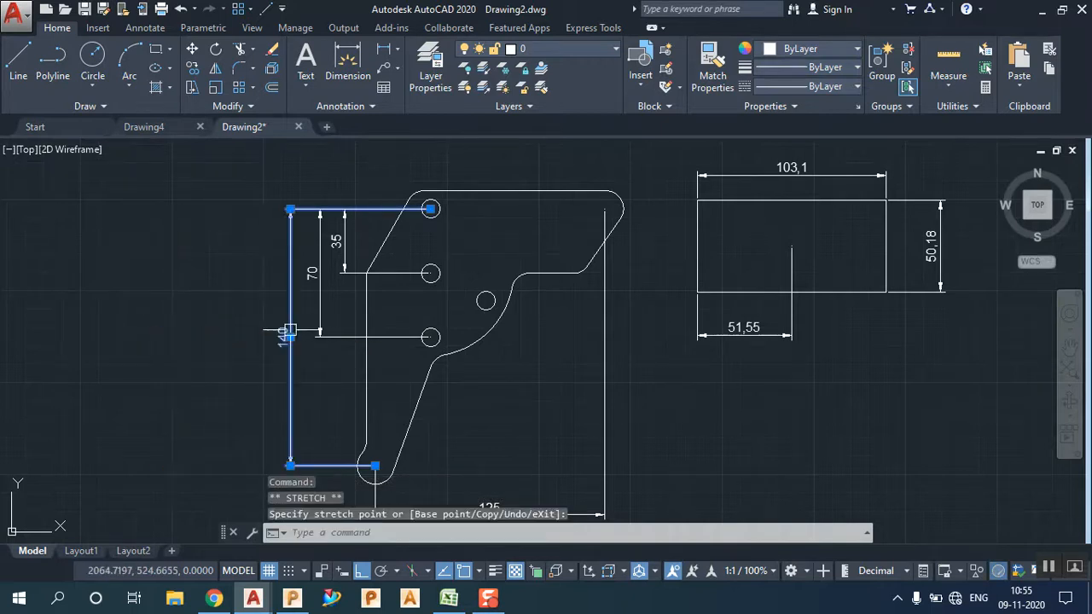
pyautogui.press('Escape')
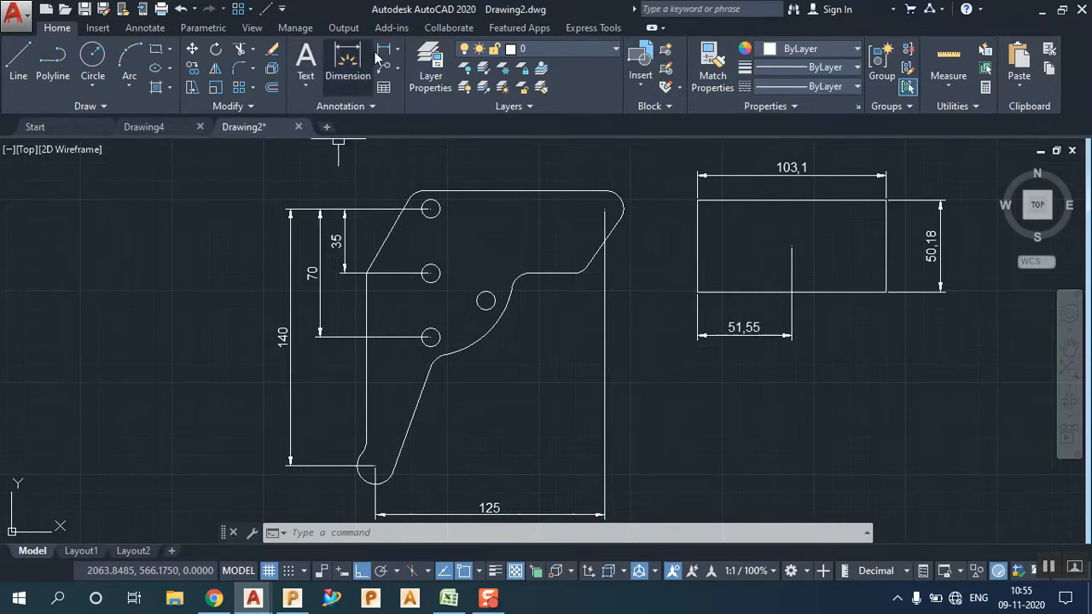
# Step: Add a vertical linear dimension between the middle and top hole centres, placed inside the profile to the right of the holes
pyautogui.click(397, 49)
pyautogui.click(416, 76)
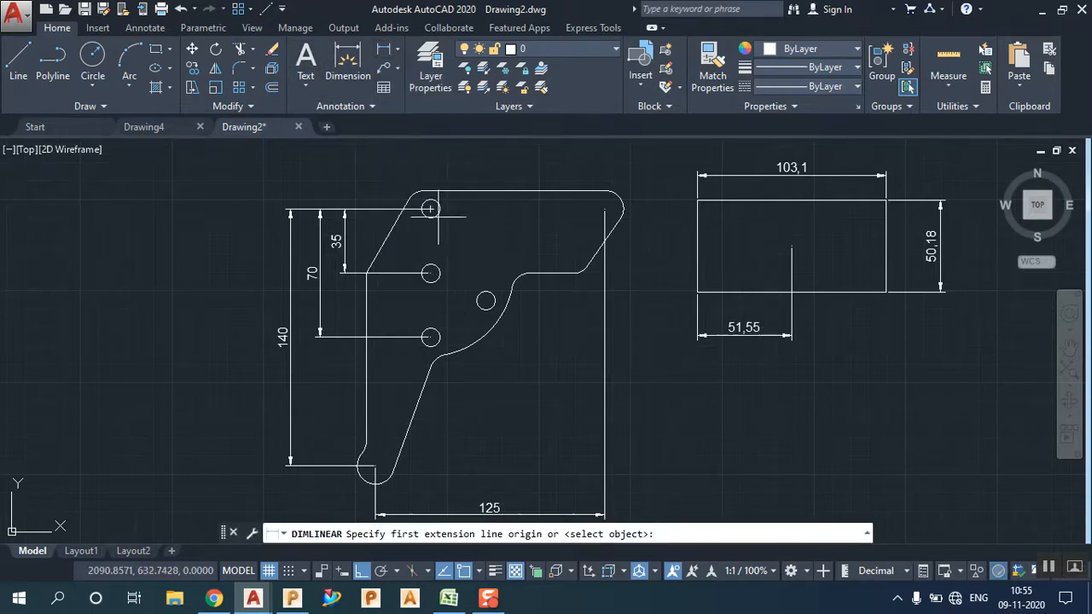
pyautogui.click(429, 273)
pyautogui.click(430, 208)
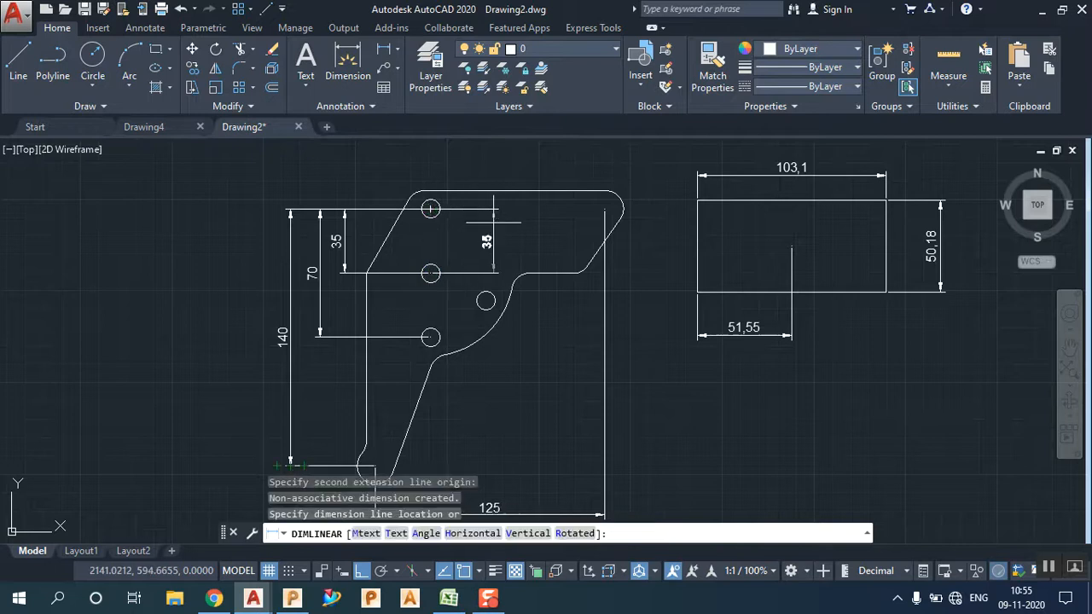
pyautogui.click(494, 241)
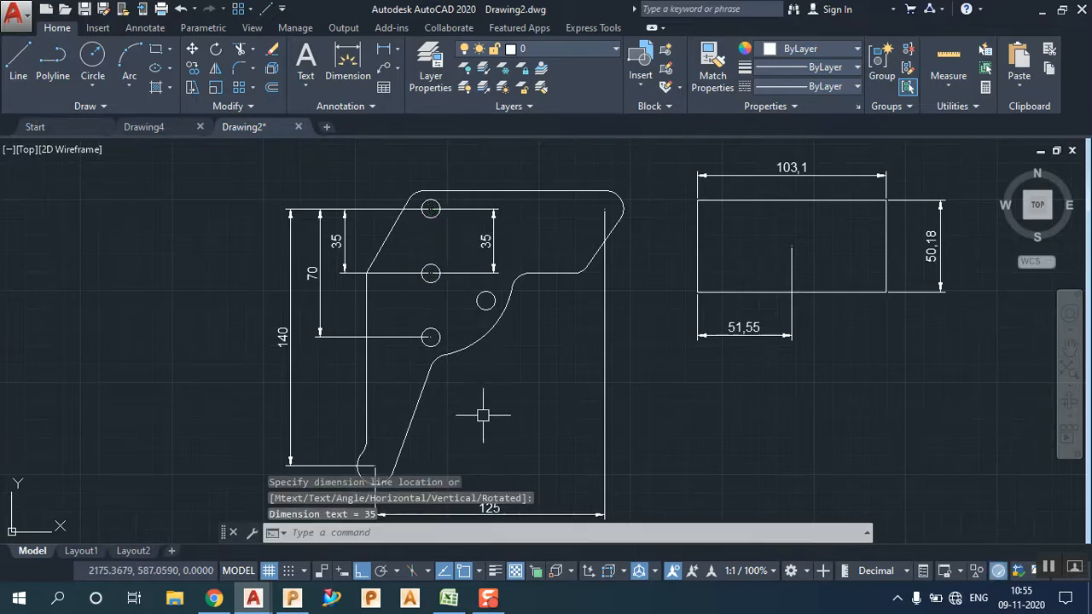
# Step: Erase the duplicate hole spacing dimension placed inside the profile
pyautogui.click(470, 275)
pyautogui.rightClick(464, 250)
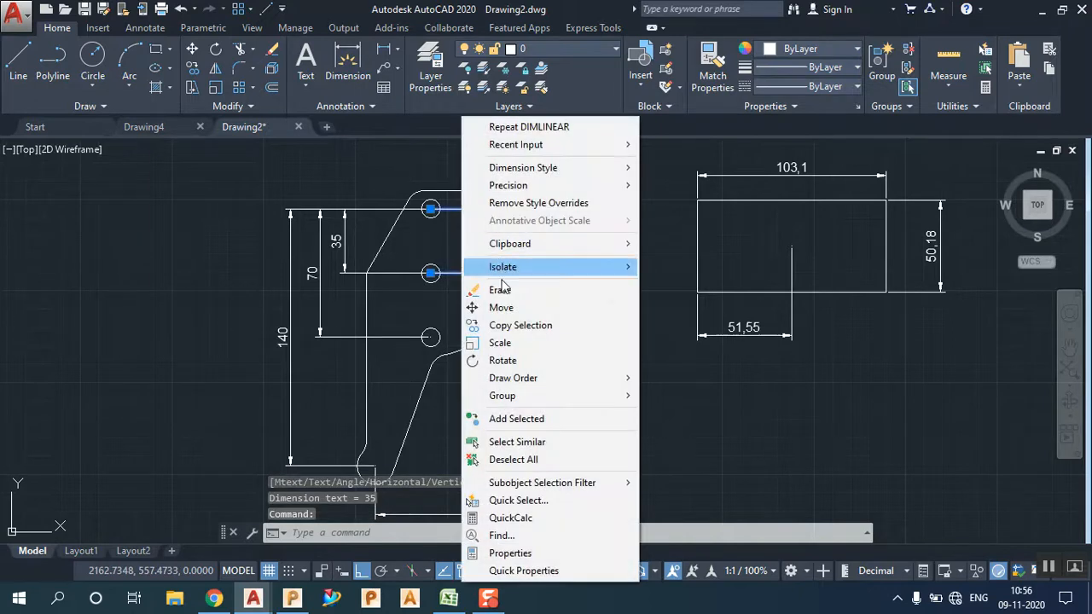
pyautogui.click(507, 290)
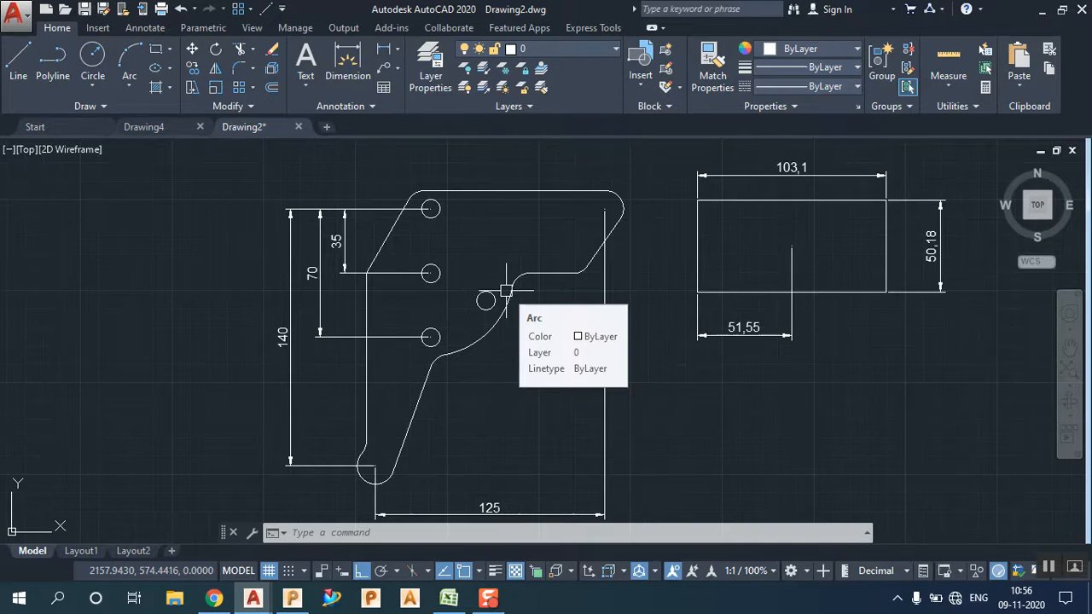
# Step: Add a radius dimension to the single hole next to the profile's large arc, placed to its lower right
pyautogui.click(400, 47)
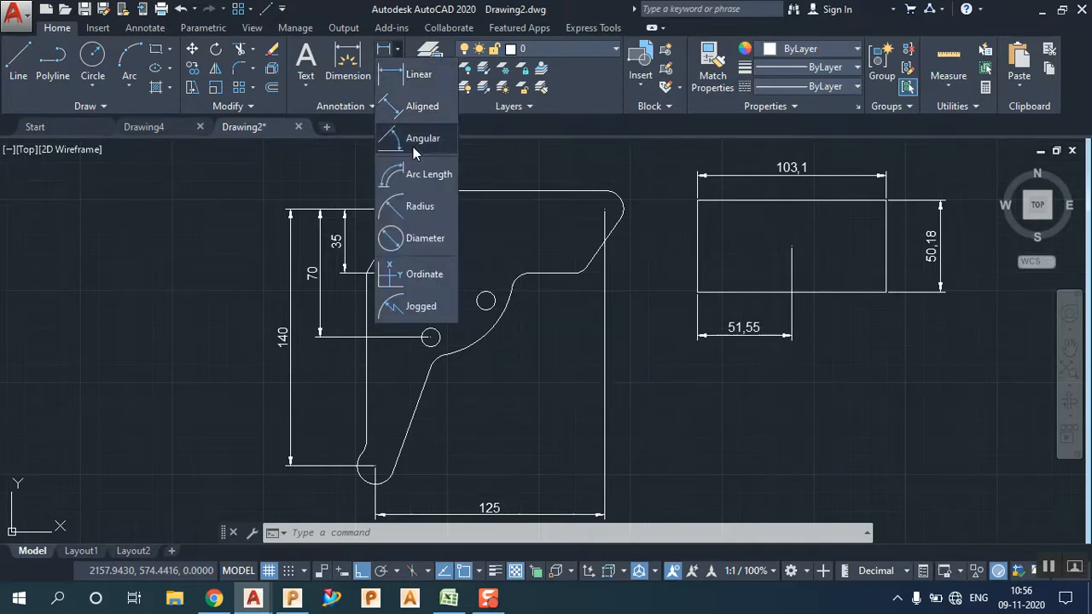
pyautogui.click(419, 216)
pyautogui.click(494, 298)
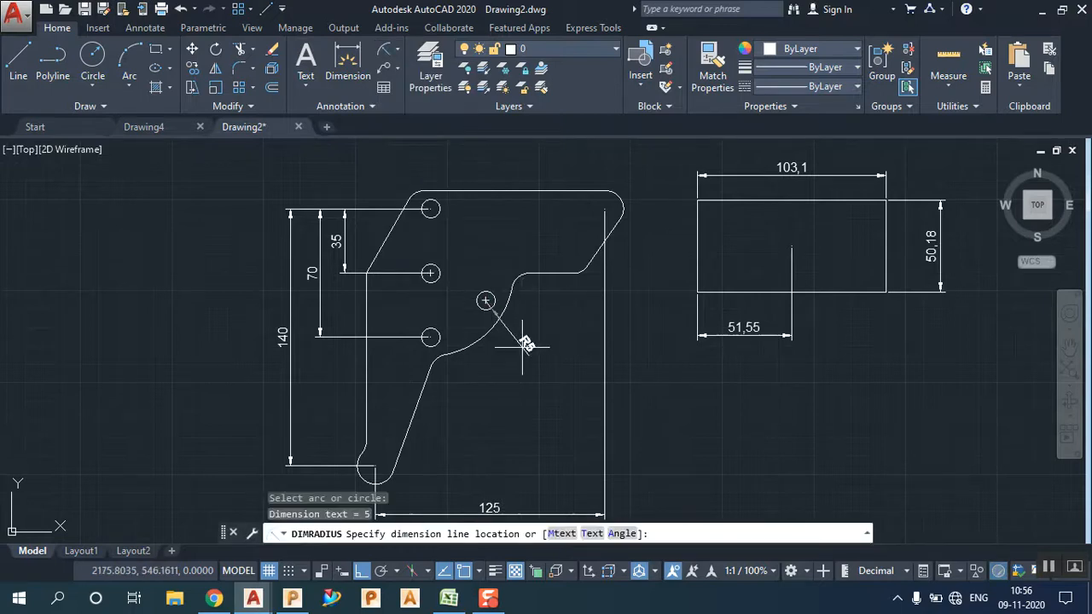
# Step: Add a diameter dimension to the lowest of the three aligned holes, placed to its lower right
pyautogui.click(397, 49)
pyautogui.click(397, 50)
pyautogui.click(402, 49)
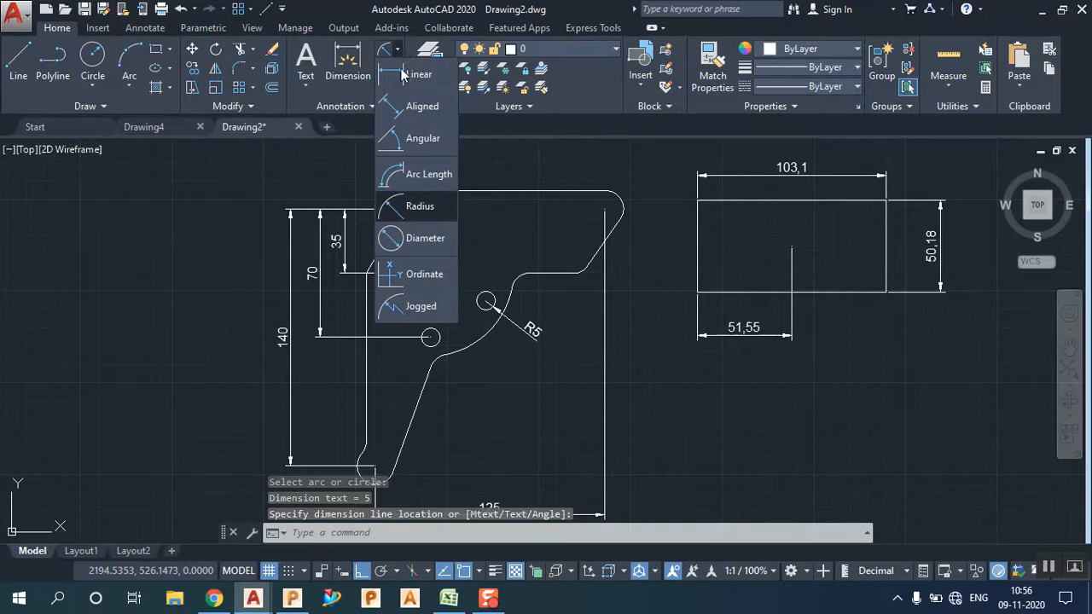
pyautogui.click(418, 238)
pyautogui.click(435, 344)
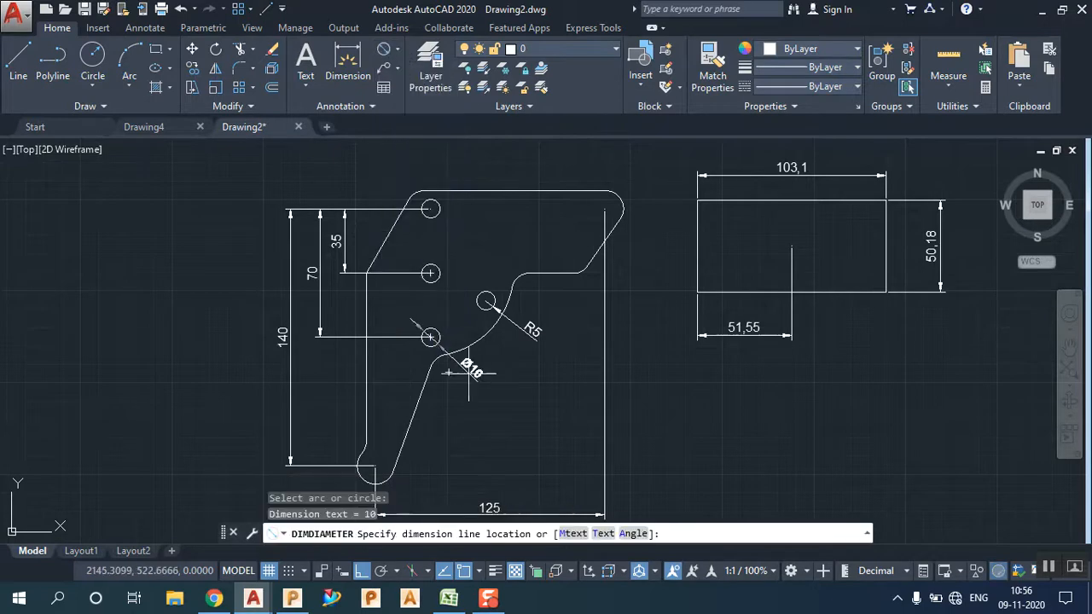
# Step: Erase the radius dimension from the single hole next to the profile's large arc
pyautogui.scroll(2, 433, 325)
pyautogui.scroll(4, 401, 341)
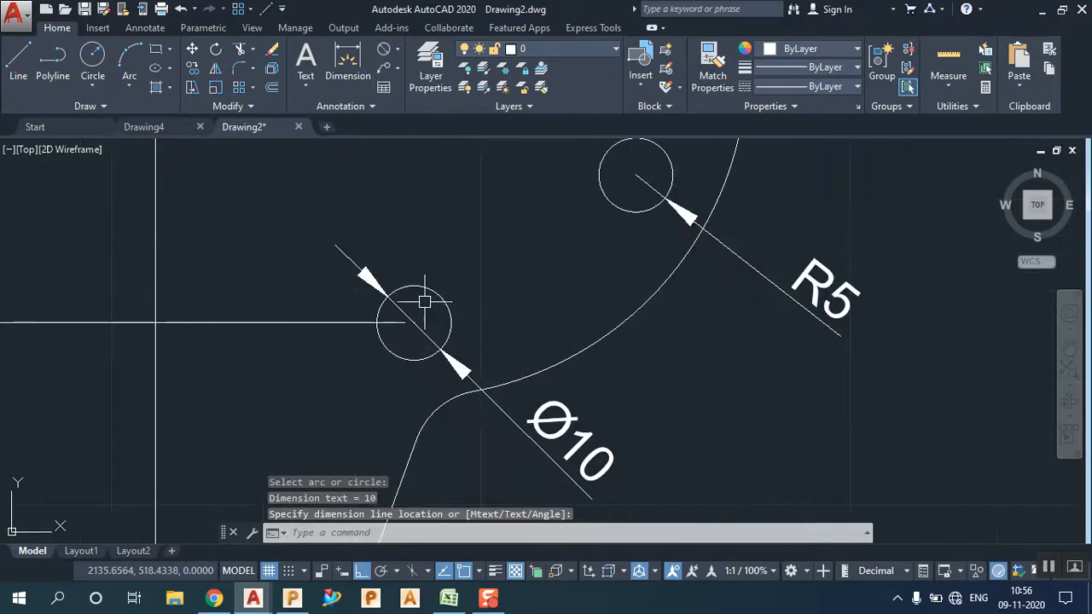
pyautogui.click(802, 290)
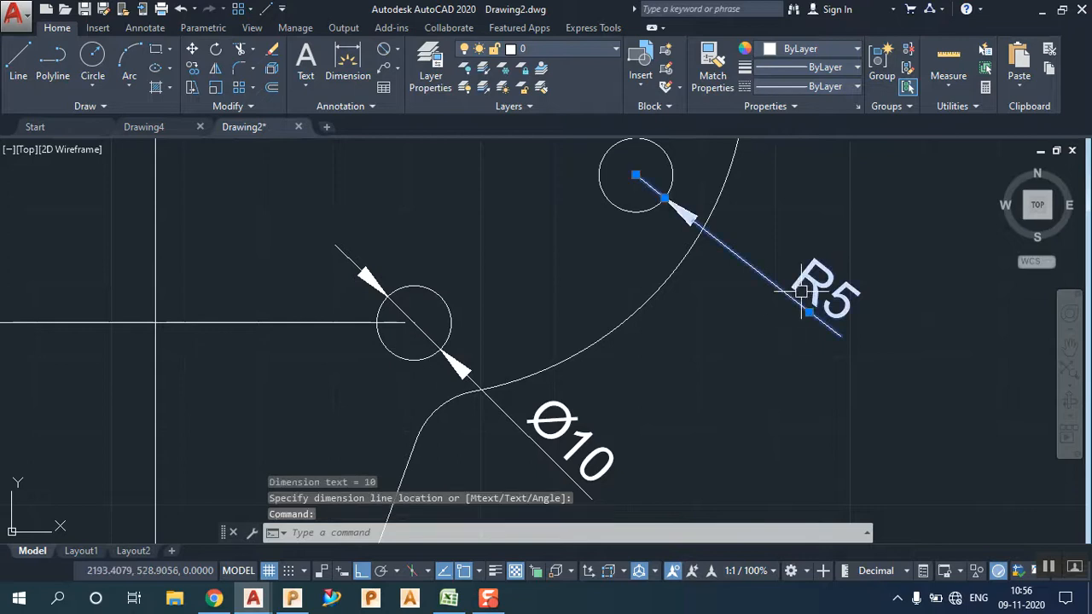
pyautogui.rightClick(726, 298)
pyautogui.click(756, 289)
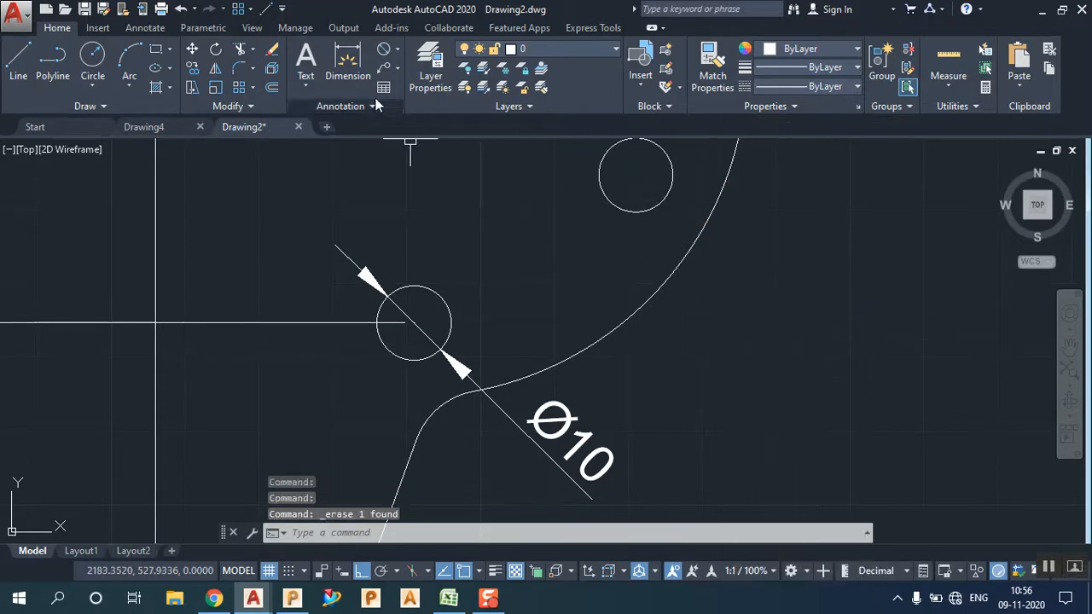
# Step: Add a radius dimension to the profile's large concave arc, placed outside the profile to its lower right
pyautogui.click(401, 49)
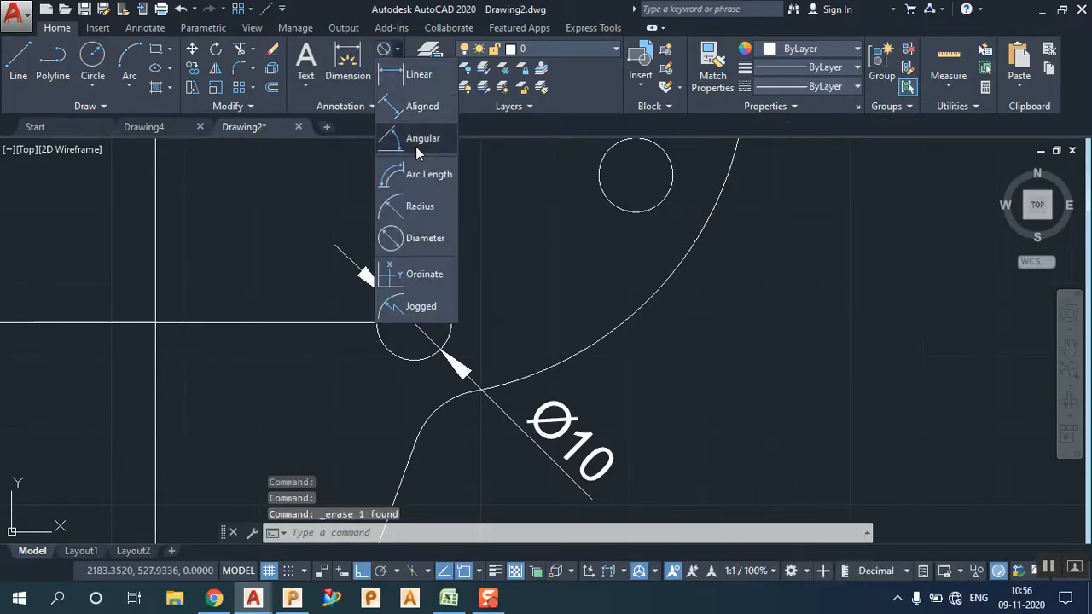
pyautogui.click(421, 210)
pyautogui.click(648, 288)
pyautogui.click(690, 324)
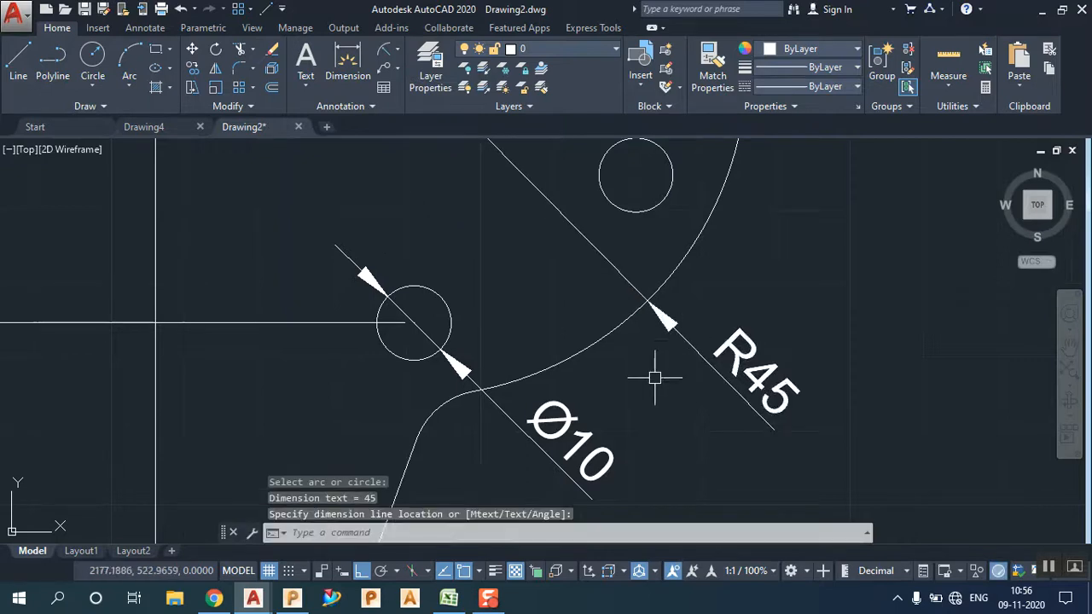
# Step: Add a diameter dimension to the top hole, placed outside the profile to its upper right
pyautogui.scroll(-3, 653, 370)
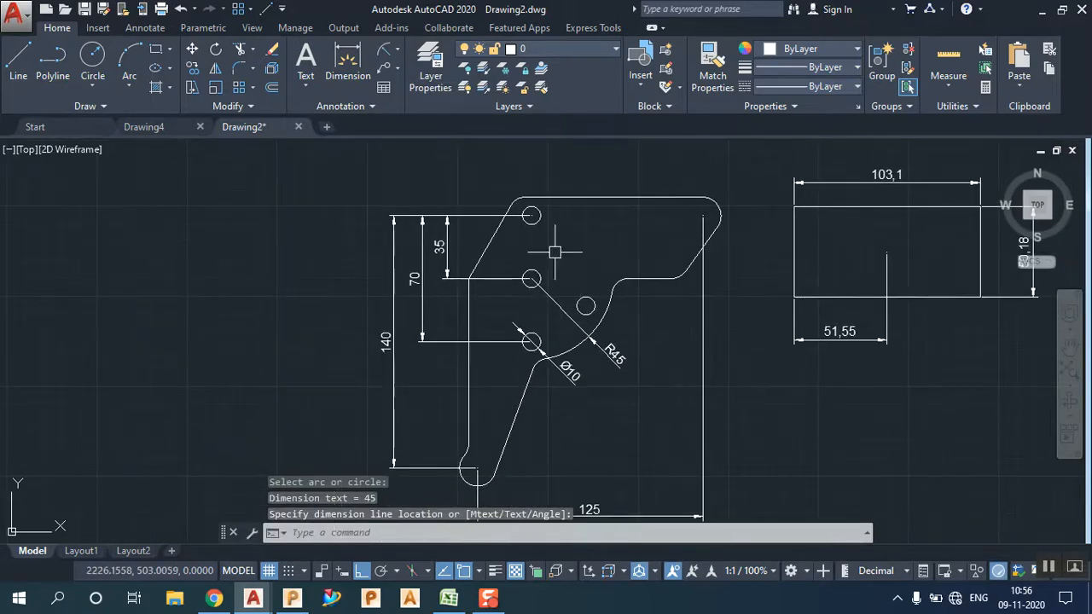
pyautogui.click(398, 49)
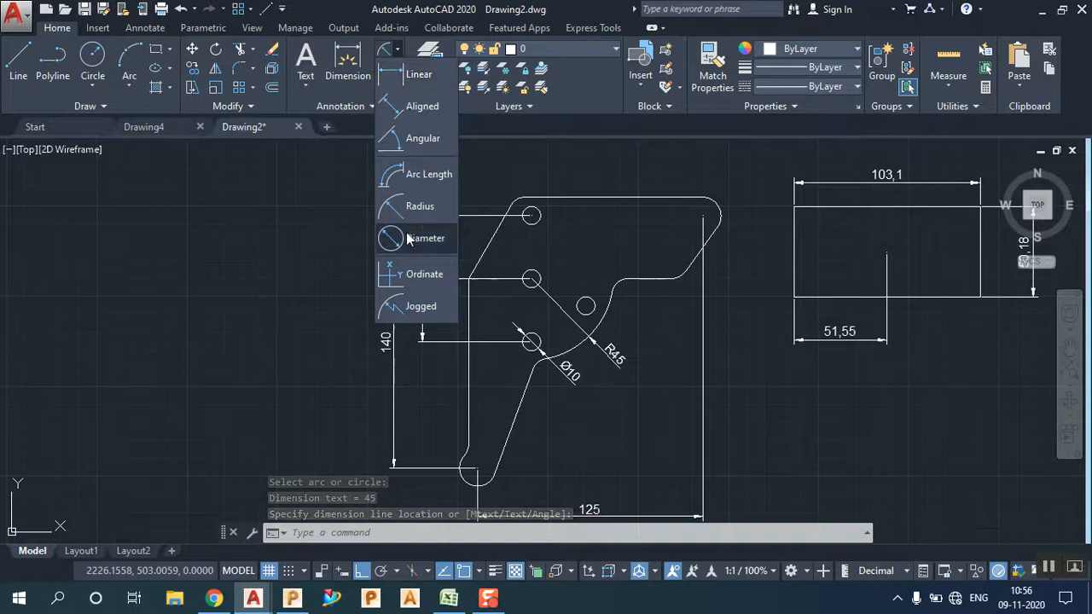
pyautogui.scroll(4, 554, 209)
pyautogui.click(485, 236)
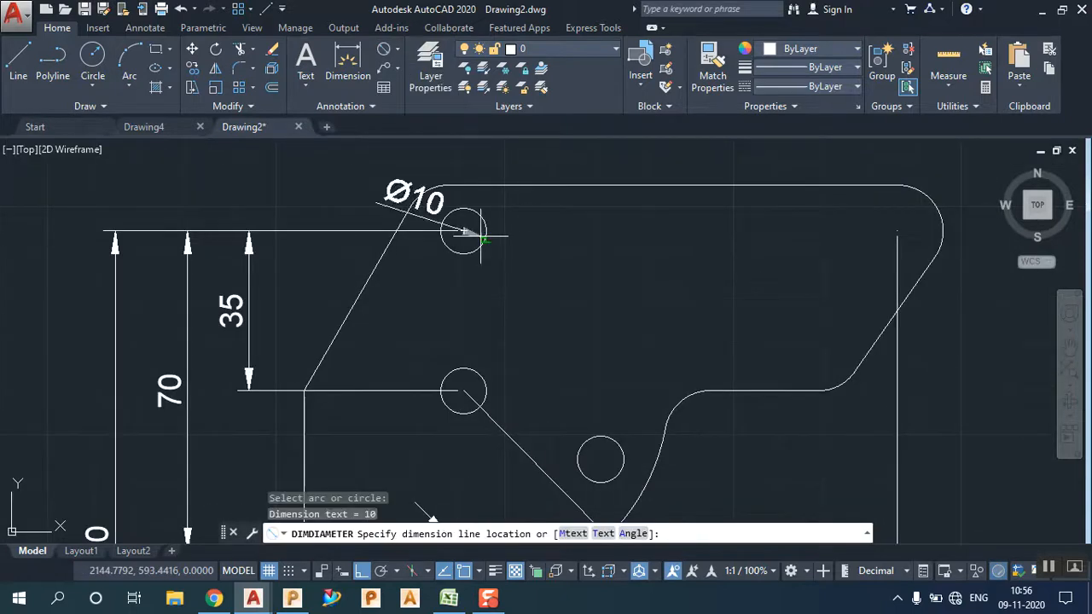
pyautogui.click(516, 155)
pyautogui.scroll(-2, 531, 251)
pyautogui.moveTo(576, 306)
pyautogui.mouseDown(button='middle')
pyautogui.moveTo(457, 303)
pyautogui.moveTo(421, 314)
pyautogui.mouseUp(button='middle')
# Step: Add a radius dimension to the profile's upper-right rounded corner, placed outside to its upper right
pyautogui.click(396, 56)
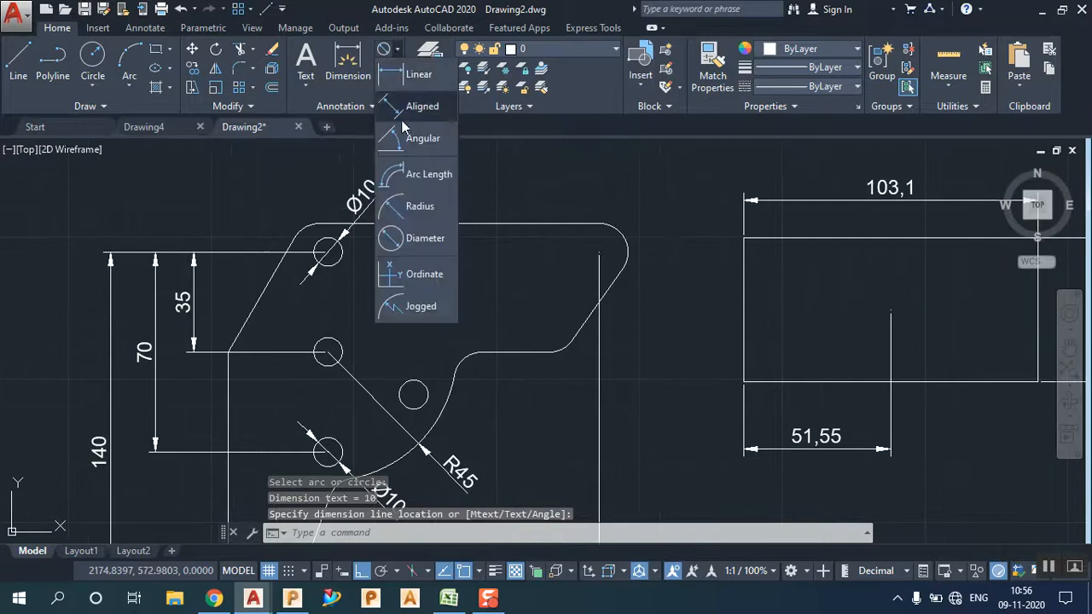
pyautogui.click(409, 207)
pyautogui.click(623, 245)
pyautogui.click(655, 203)
pyautogui.scroll(-4, 614, 277)
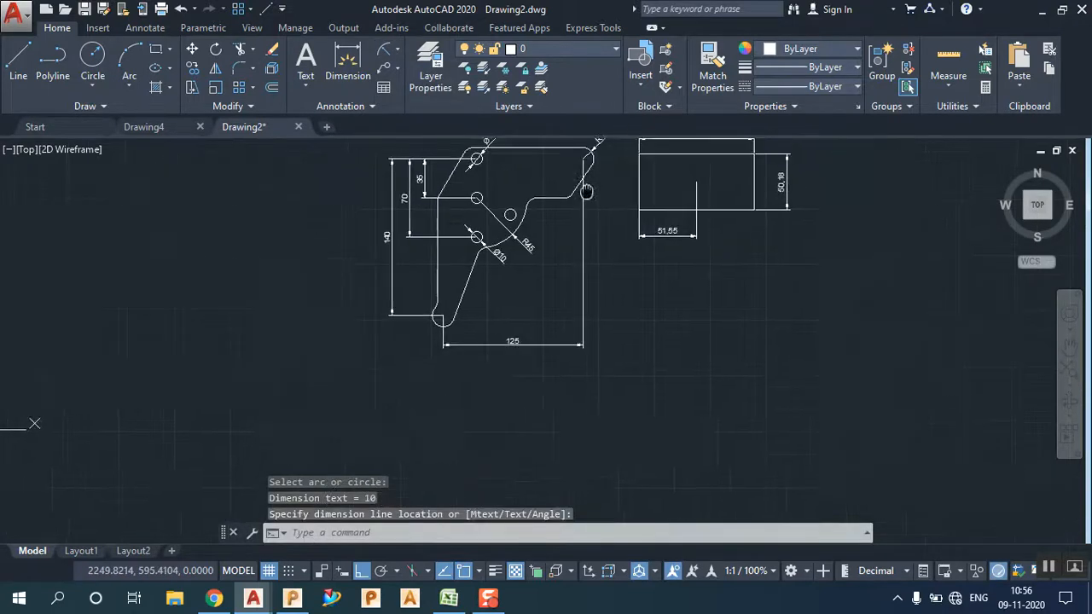
pyautogui.scroll(3, 480, 229)
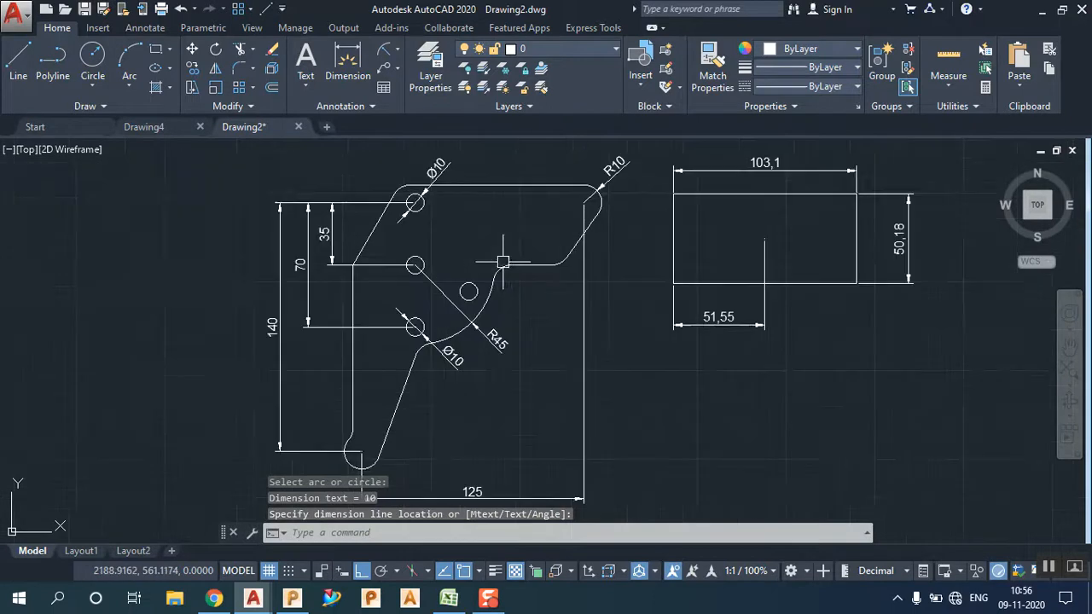
# Step: Add an arc length dimension to the rounded lower end of the profile, placed outside the arc
pyautogui.click(400, 50)
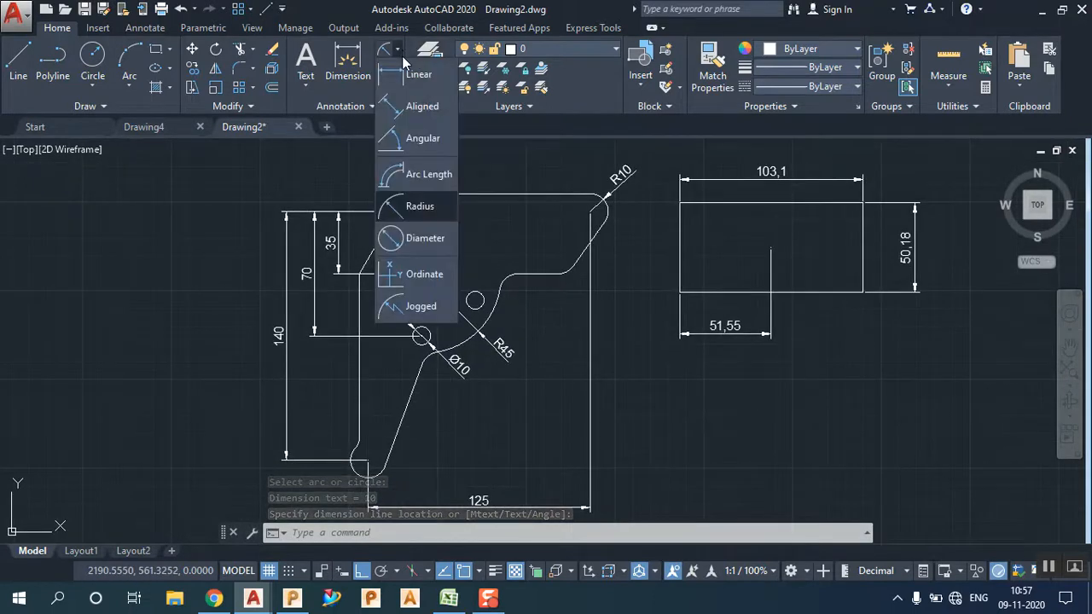
pyautogui.click(422, 184)
pyautogui.moveTo(426, 364)
pyautogui.mouseDown(button='middle')
pyautogui.moveTo(480, 220)
pyautogui.moveTo(405, 348)
pyautogui.moveTo(470, 362)
pyautogui.mouseUp(button='middle')
pyautogui.scroll(4, 470, 366)
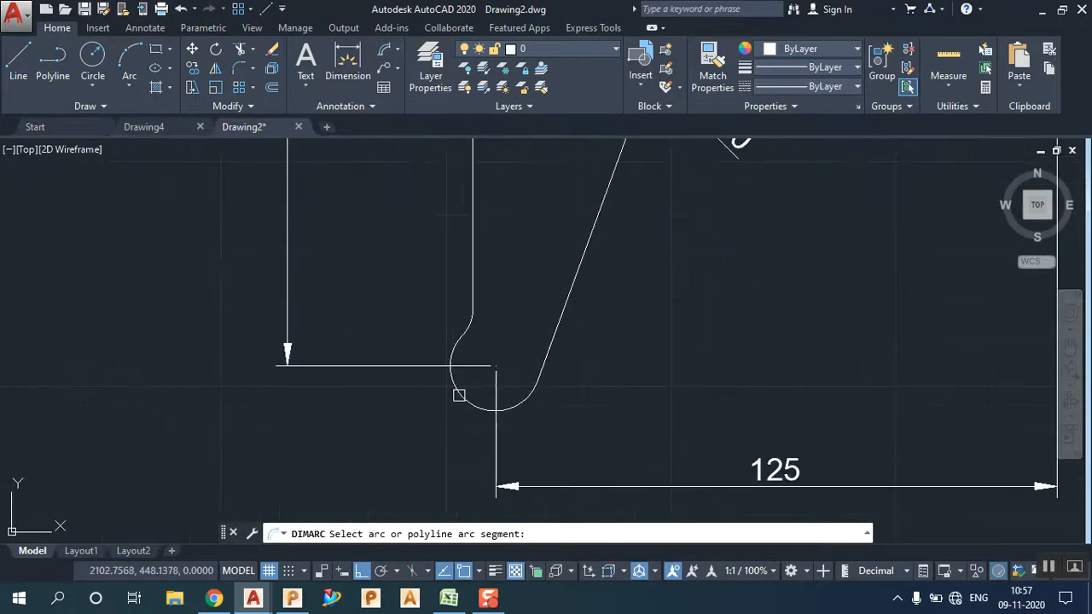
pyautogui.click(461, 397)
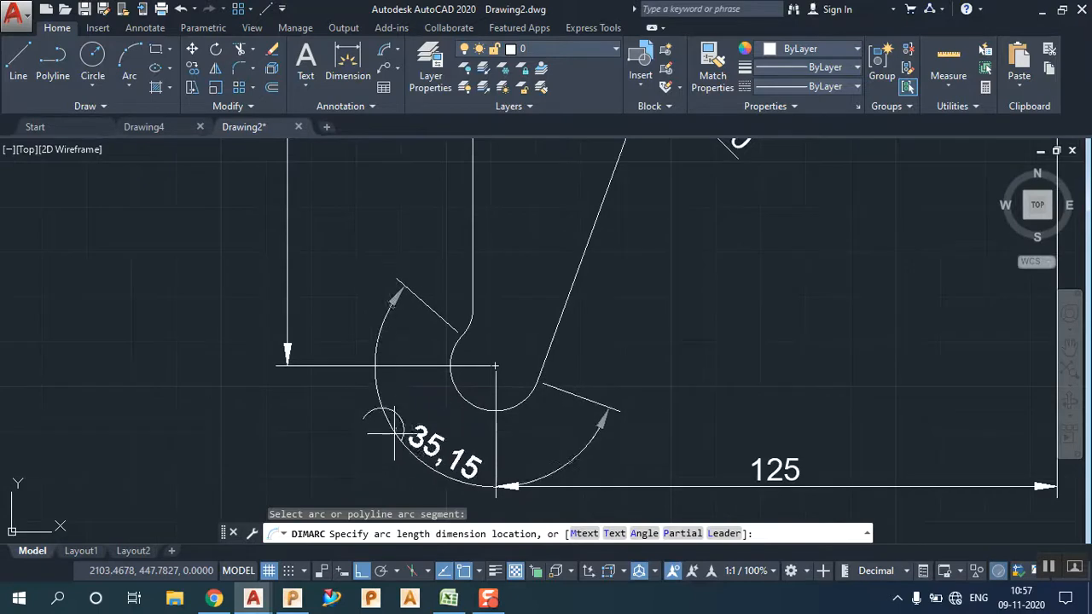
pyautogui.click(494, 366)
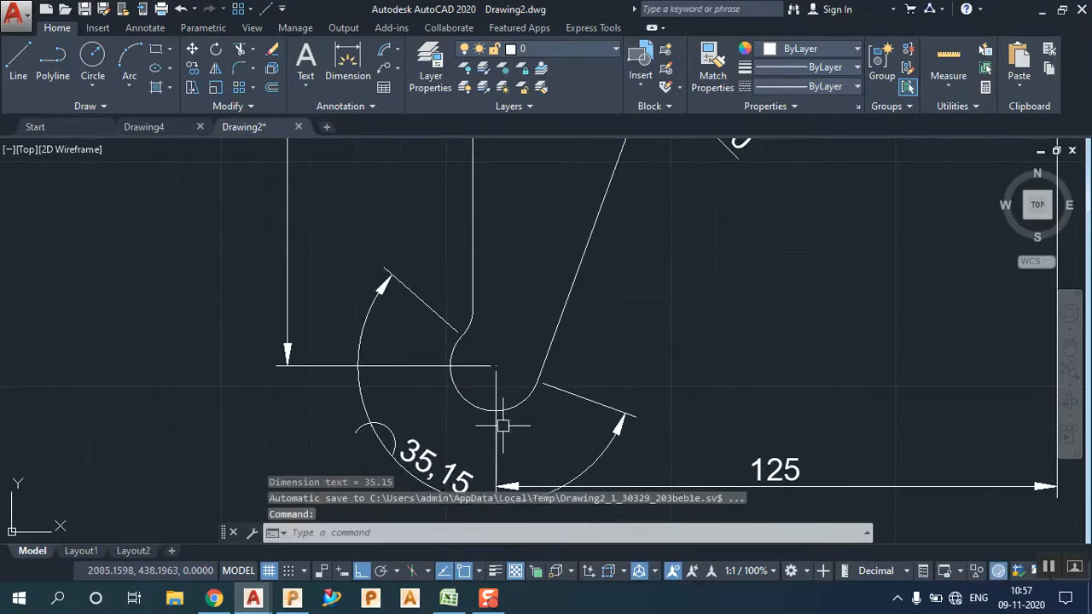
# Step: Erase the arc length dimension from the profile's rounded lower end
pyautogui.click(427, 463)
pyautogui.rightClick(323, 417)
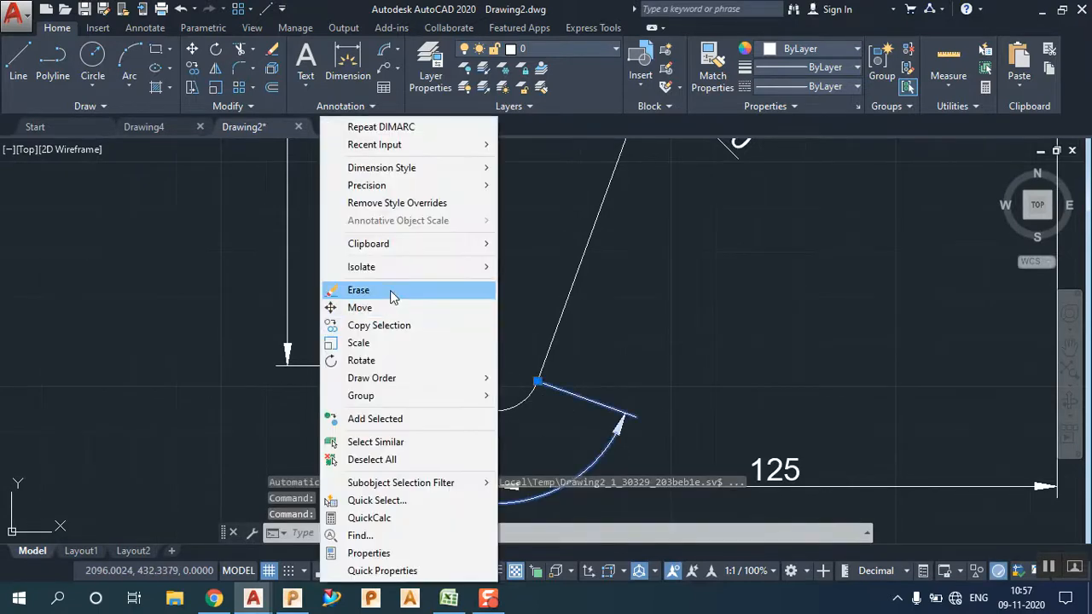
pyautogui.click(390, 292)
# Step: Erase the sample rectangle together with its three linear dimensions
pyautogui.scroll(-5, 415, 378)
pyautogui.click(766, 438)
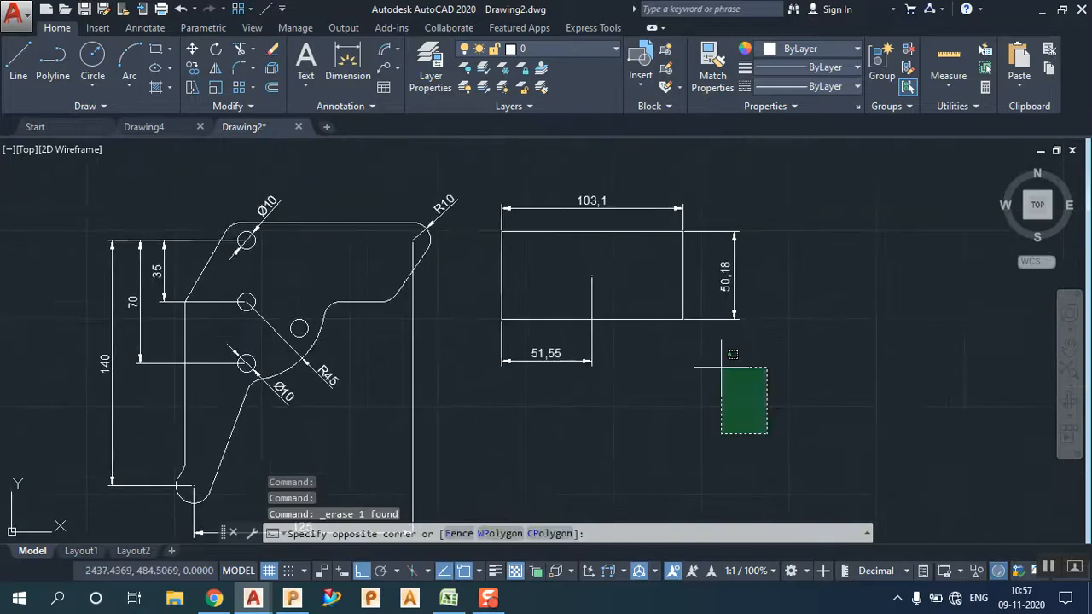
pyautogui.click(520, 171)
pyautogui.rightClick(523, 174)
pyautogui.click(595, 281)
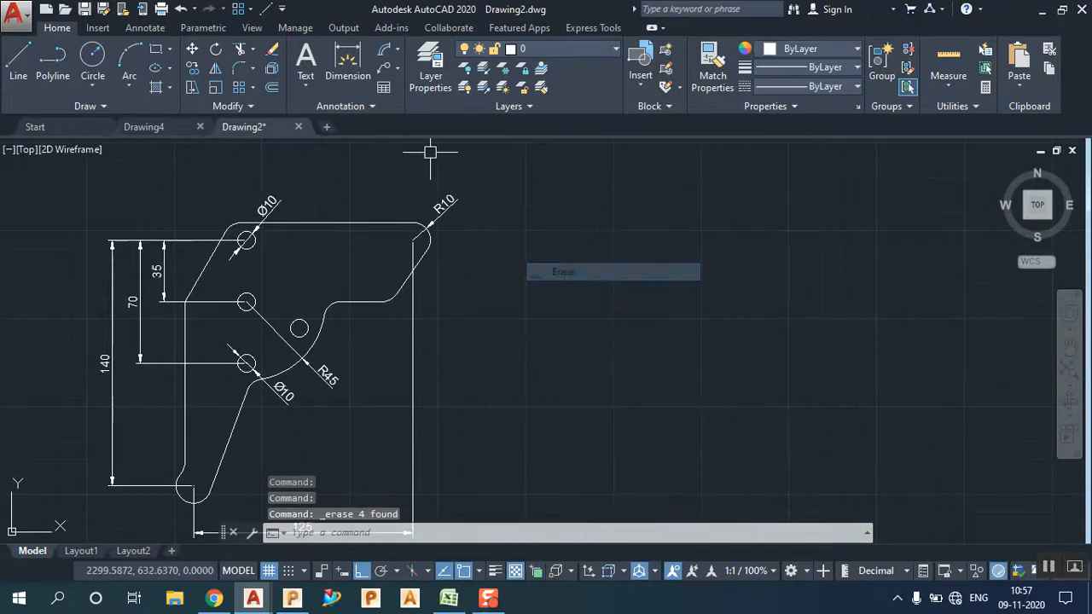
# Step: Draw an upward-curving three-point arc about 136 wide in the empty area to the right of the profile
pyautogui.click(129, 58)
pyautogui.click(517, 289)
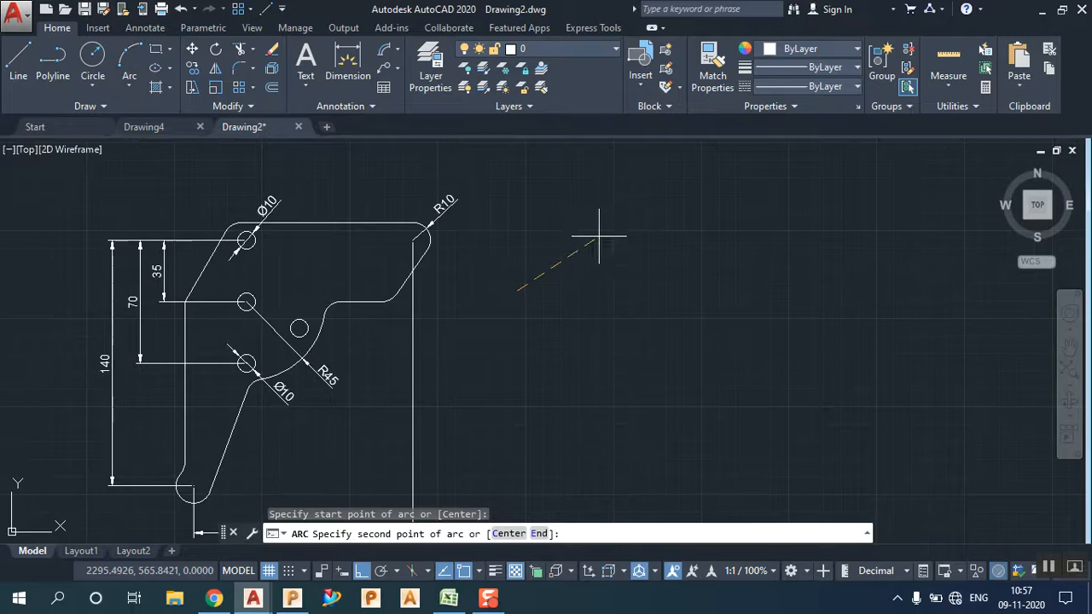
pyautogui.click(601, 234)
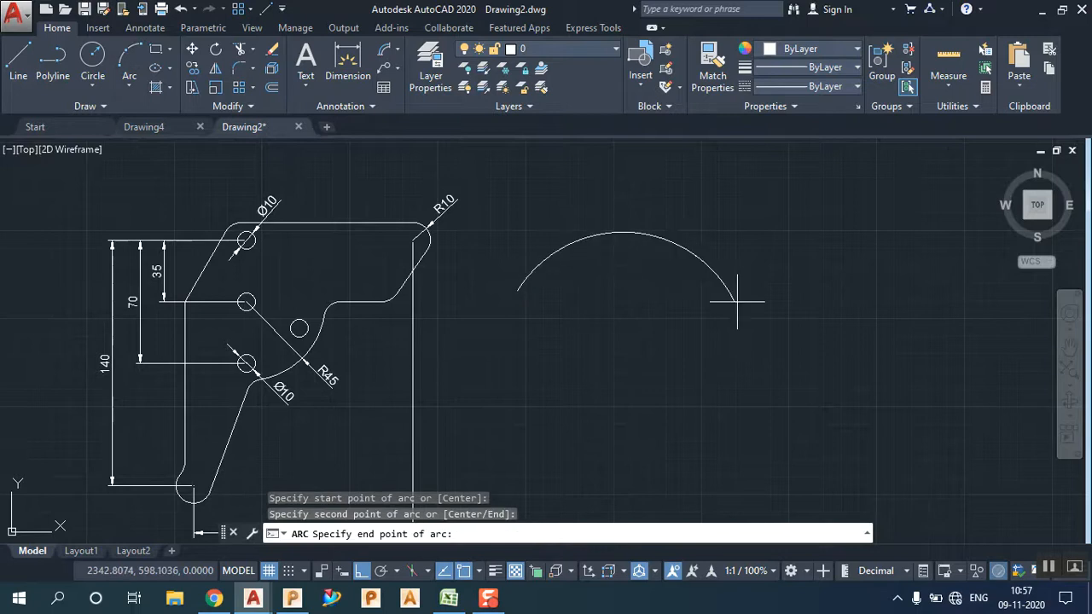
# Step: Add an arc length dimension to the sample arc, placed just above it
pyautogui.click(398, 51)
pyautogui.click(431, 183)
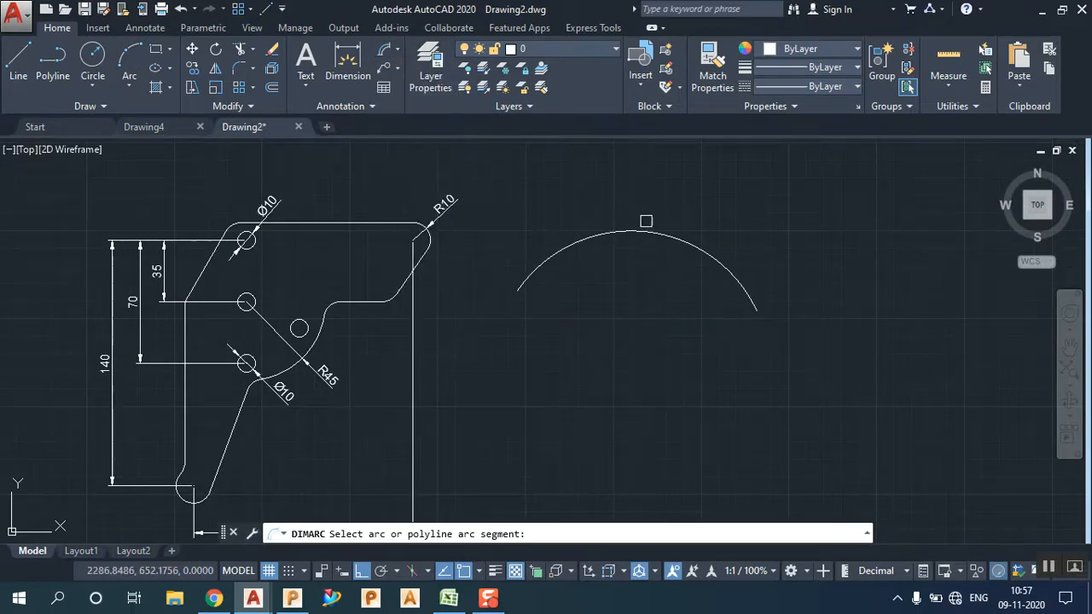
pyautogui.click(654, 231)
pyautogui.click(654, 207)
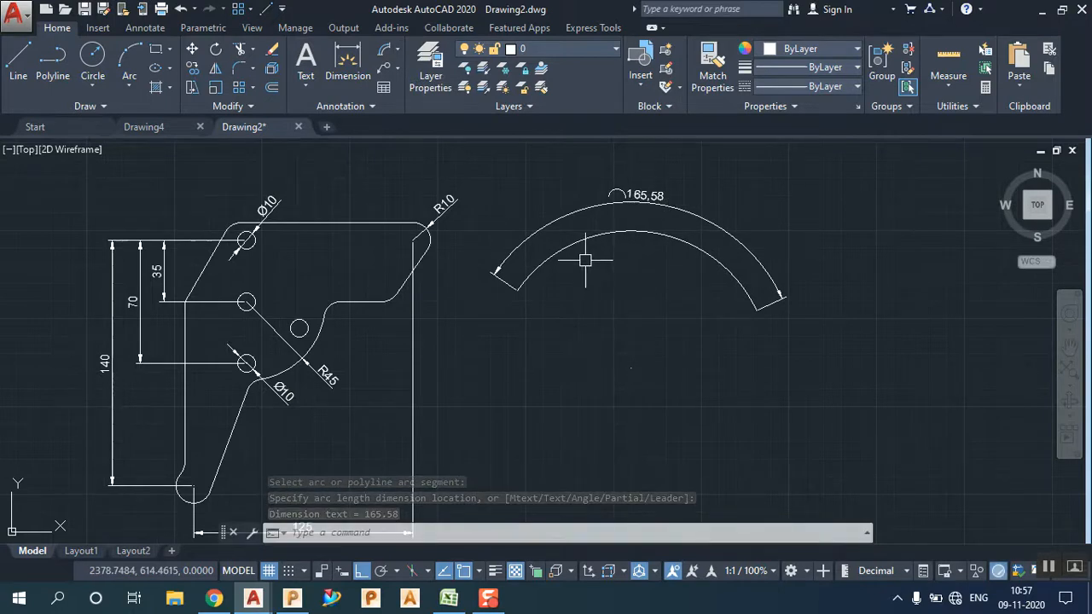
# Step: Add a horizontal linear dimension between the sample arc's two endpoints, placed below the arc
pyautogui.click(396, 48)
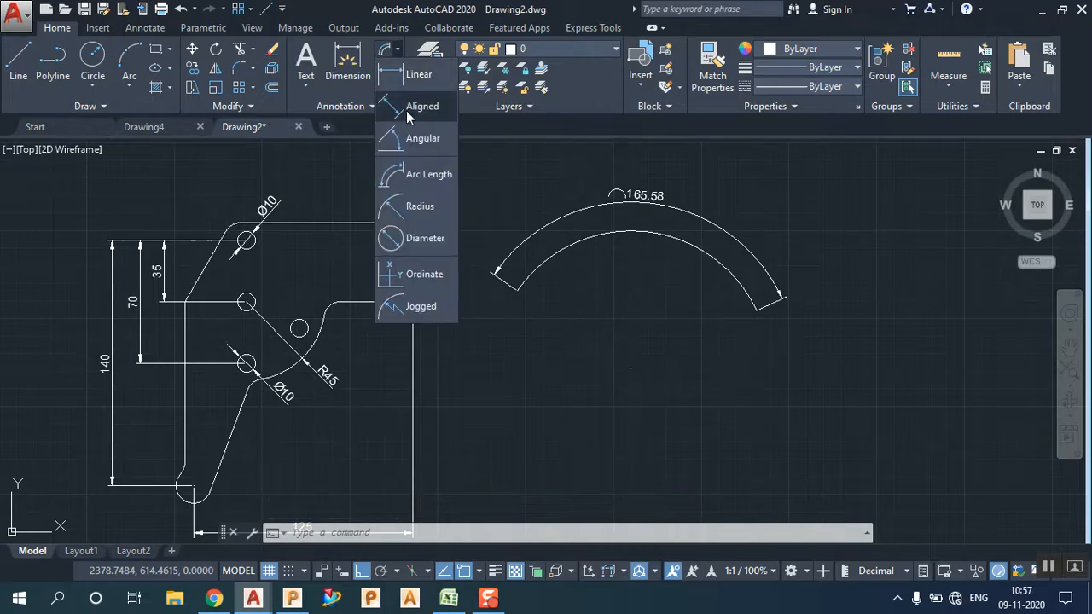
pyautogui.click(411, 75)
pyautogui.click(517, 291)
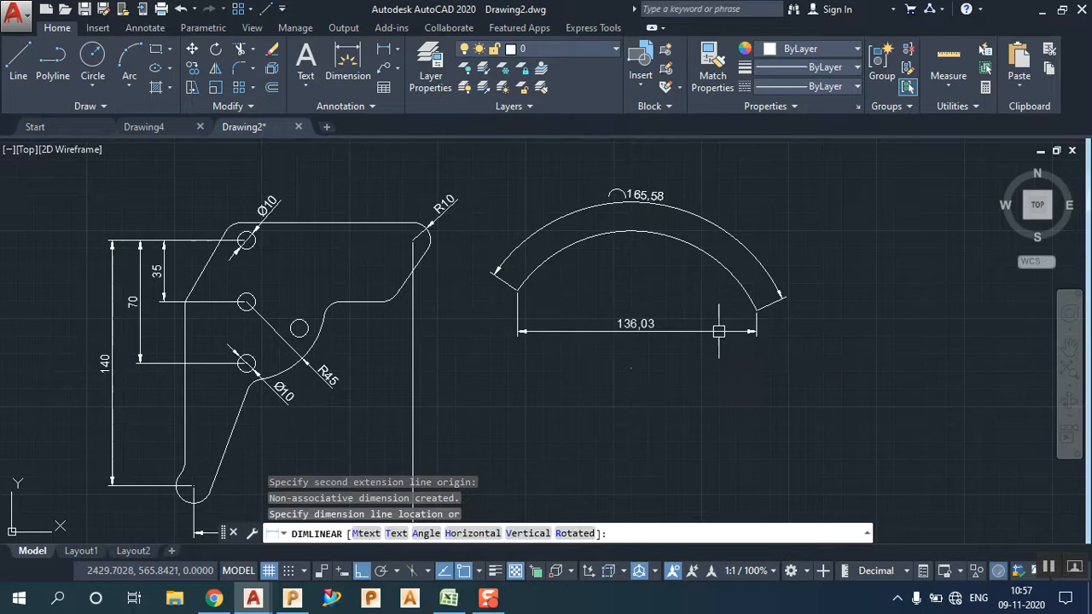
pyautogui.click(635, 329)
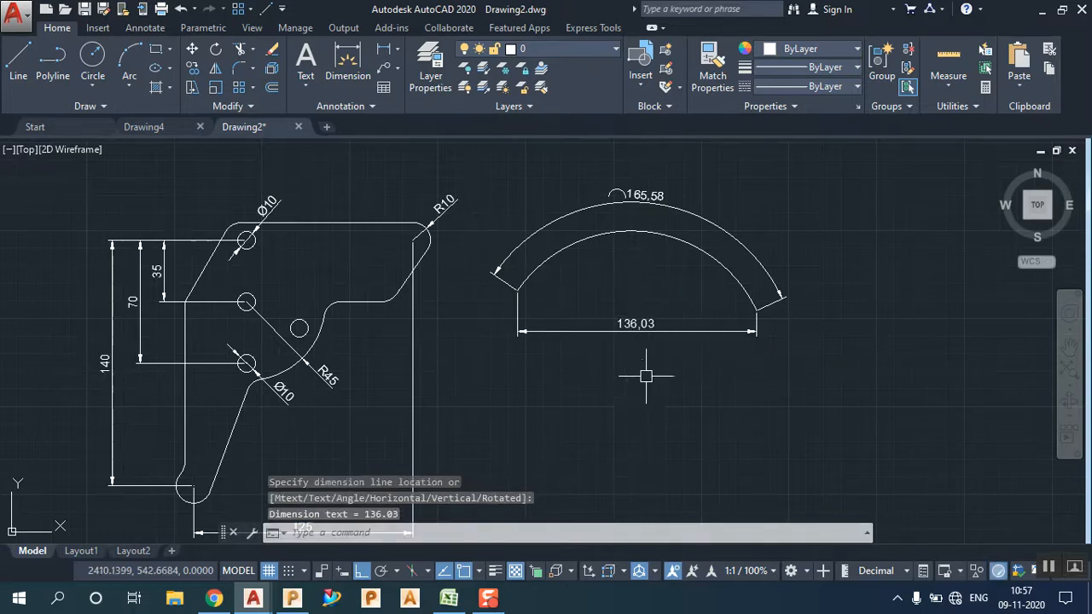
# Step: Erase the horizontal linear dimension below the sample arc
pyautogui.click(640, 328)
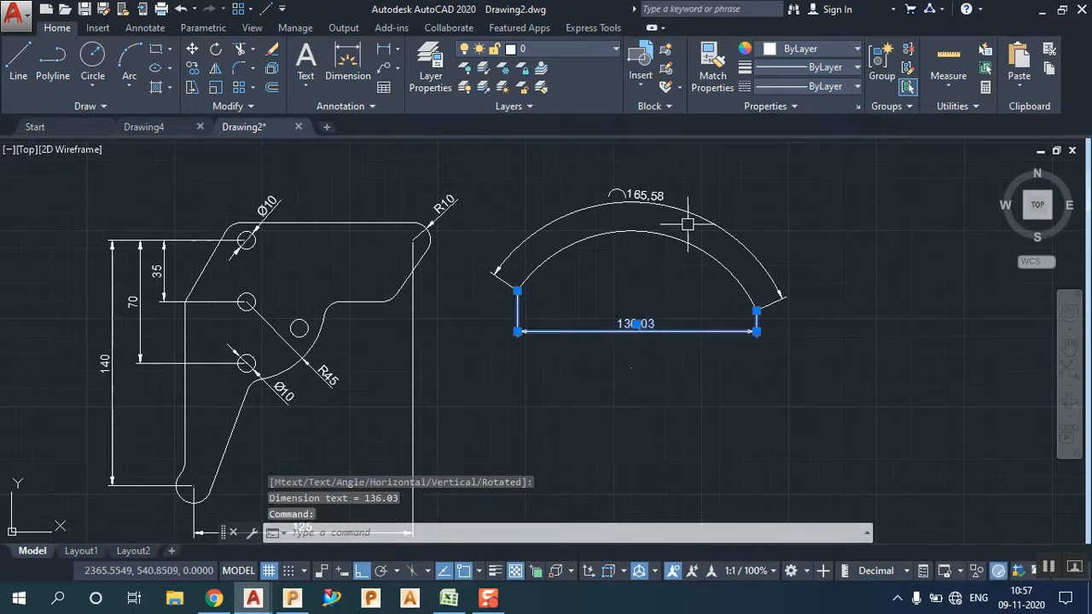
pyautogui.rightClick(623, 333)
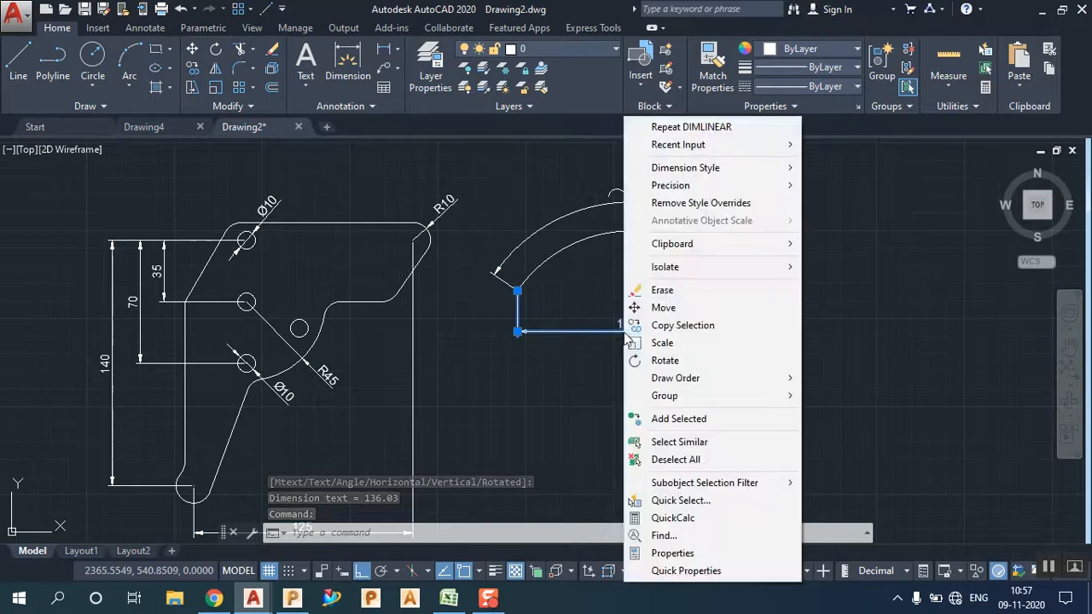
pyautogui.click(663, 290)
# Step: Erase the sample arc together with its arc length dimension
pyautogui.moveTo(617, 329); pyautogui.dragTo(763, 292, button='middle')
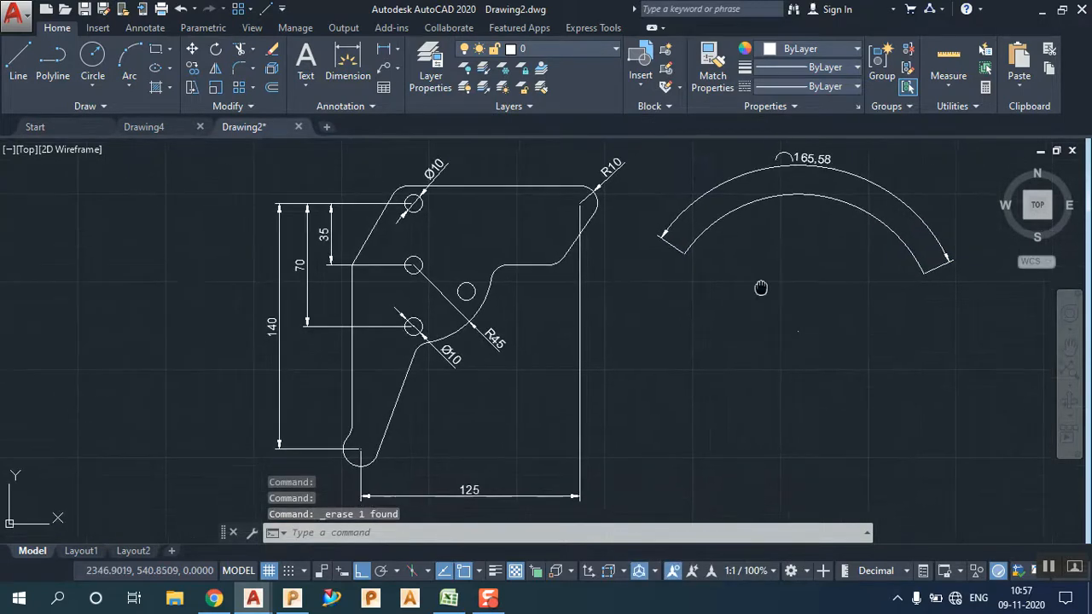
pyautogui.moveTo(714, 346); pyautogui.dragTo(564, 310, button='middle')
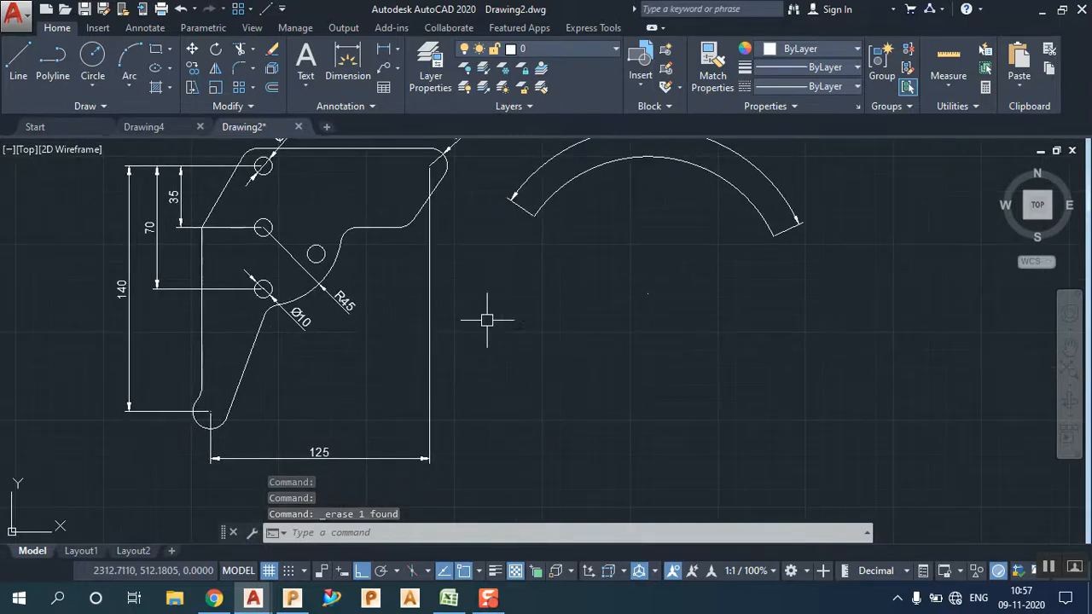
pyautogui.click(794, 290)
pyautogui.click(699, 196)
pyautogui.rightClick(698, 196)
pyautogui.click(733, 292)
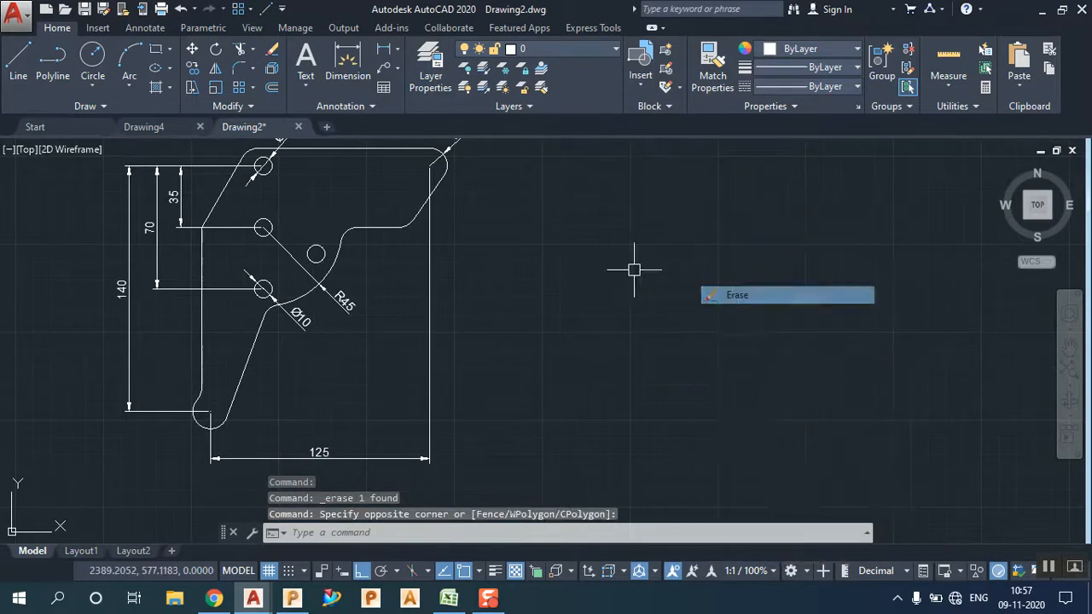
# Step: Draw a slanted line rising to the upper right beside the profile, with Ortho mode off
pyautogui.click(18, 60)
pyautogui.click(584, 374)
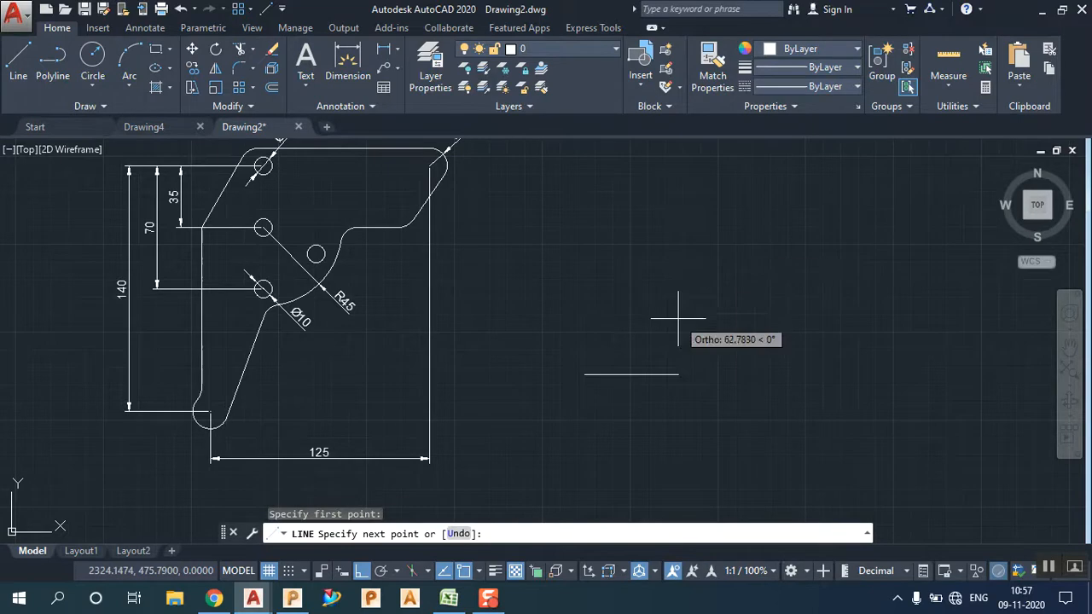
pyautogui.click(364, 571)
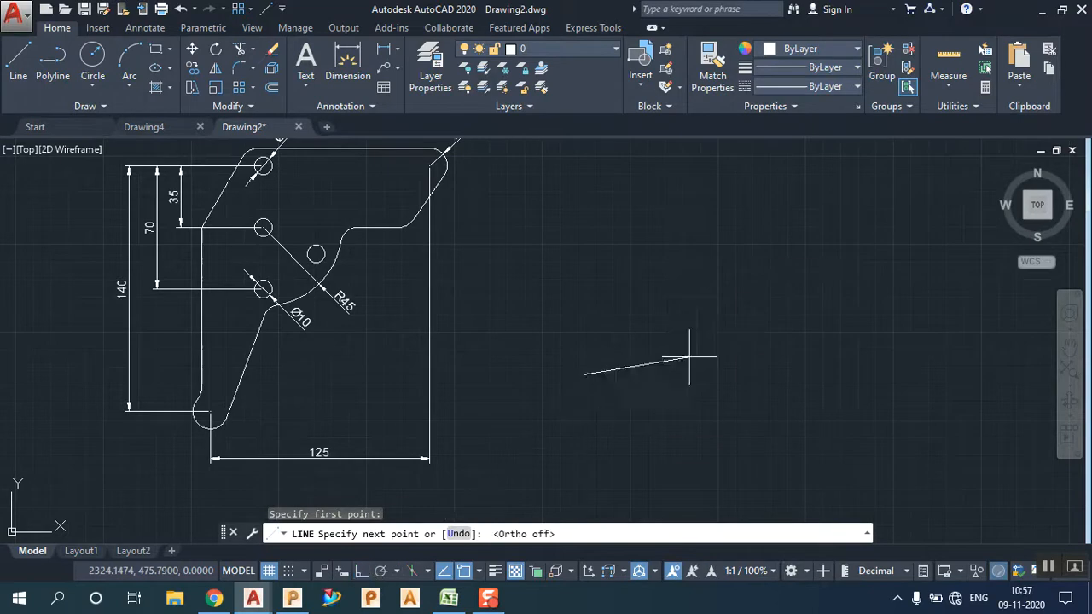
pyautogui.rightClick(688, 248)
pyautogui.click(715, 264)
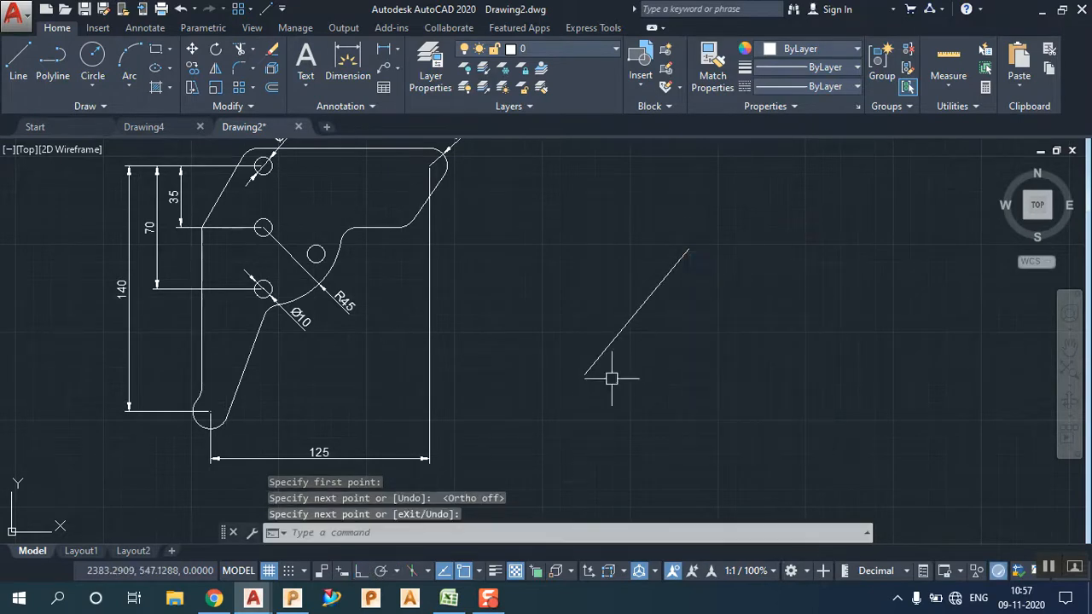
pyautogui.click(398, 72)
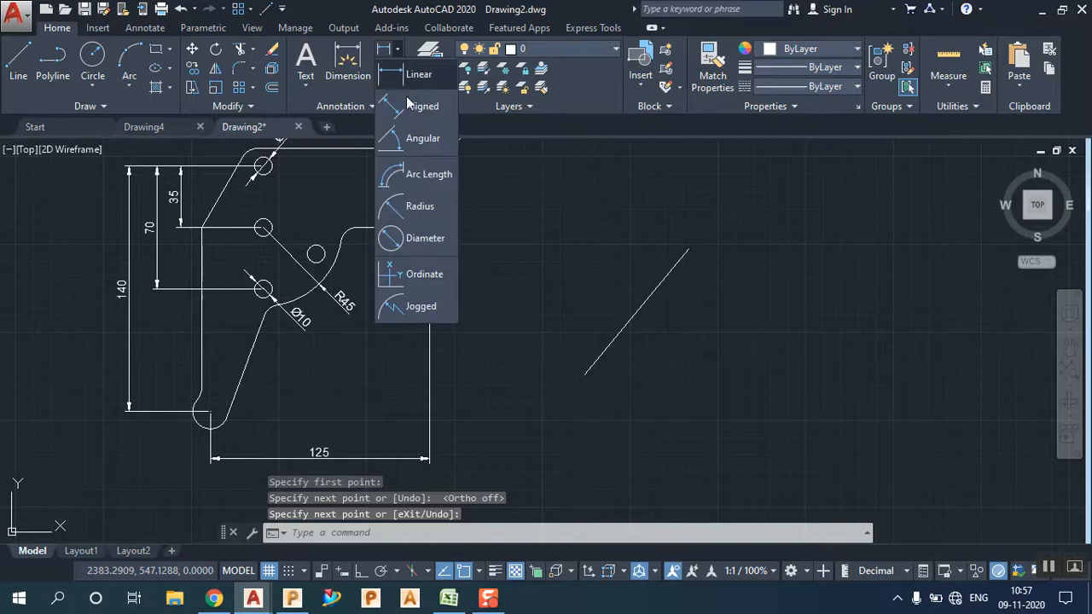
pyautogui.click(414, 86)
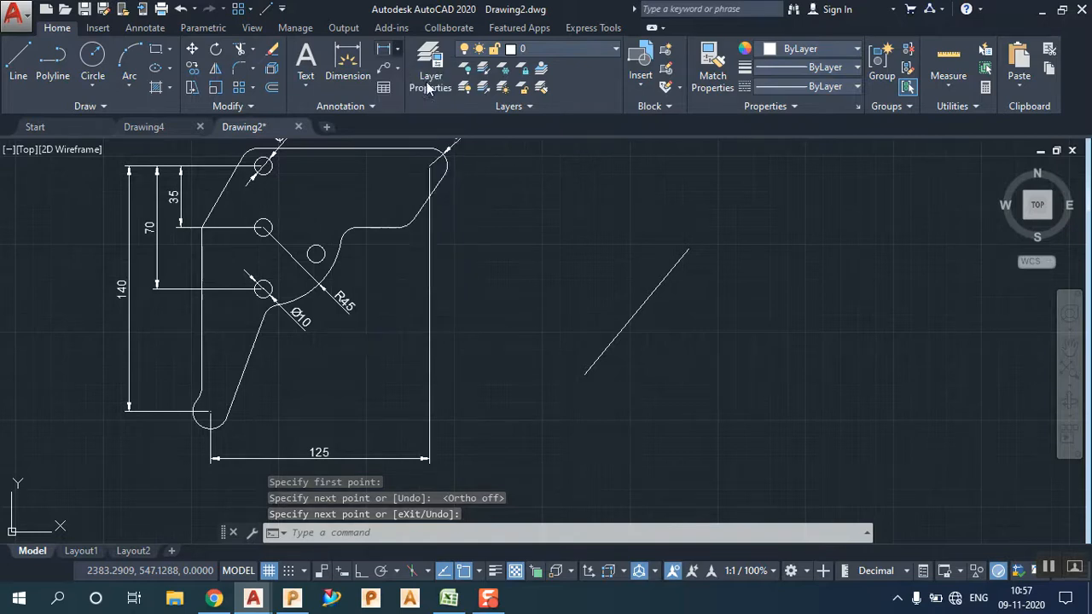
pyautogui.click(584, 374)
pyautogui.click(687, 249)
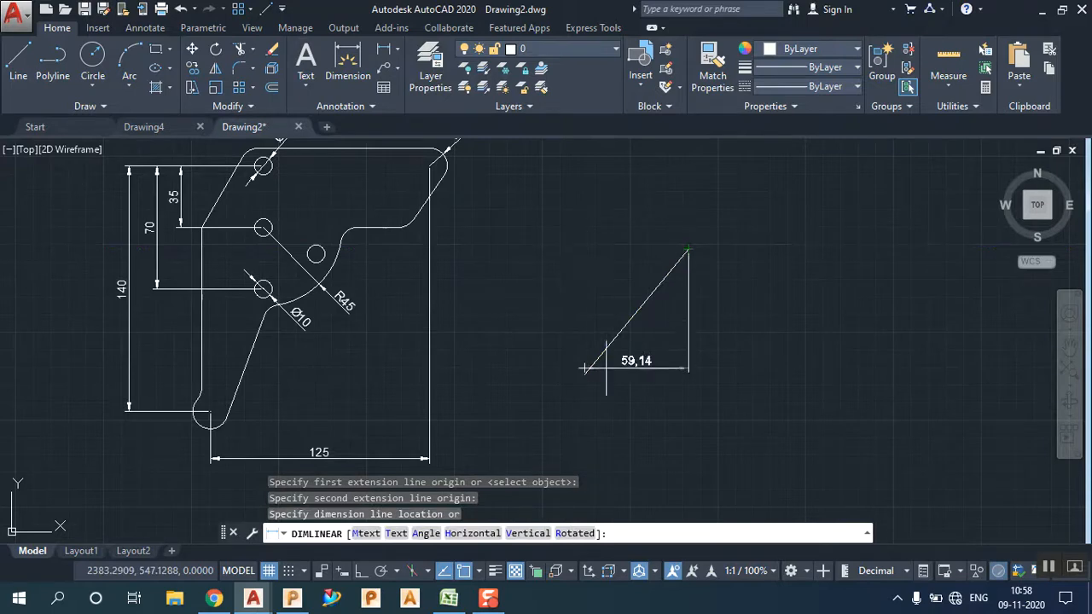
pyautogui.rightClick(689, 205)
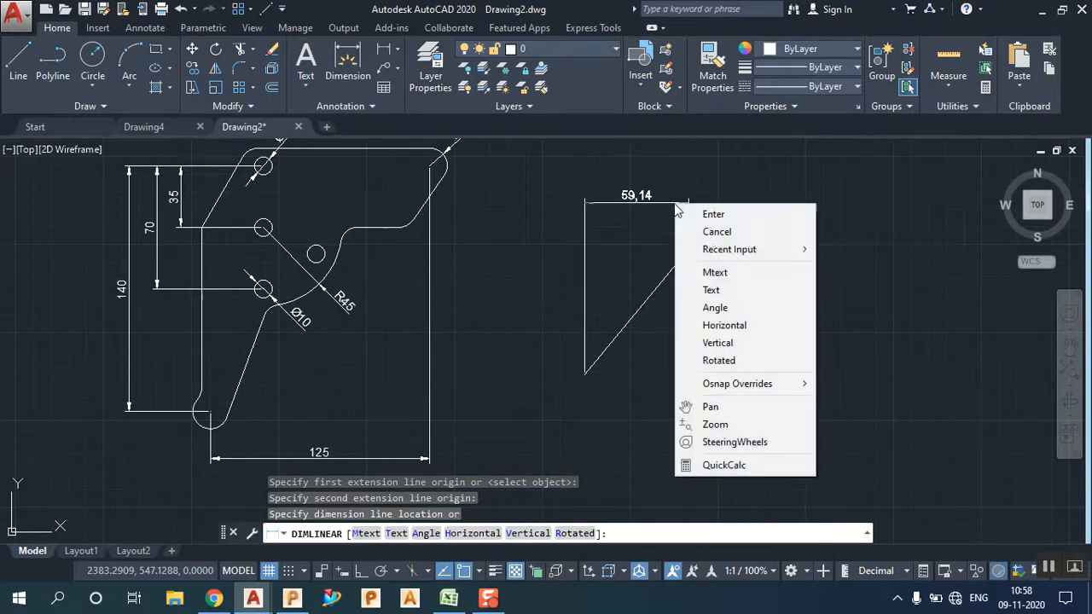
pyautogui.click(706, 232)
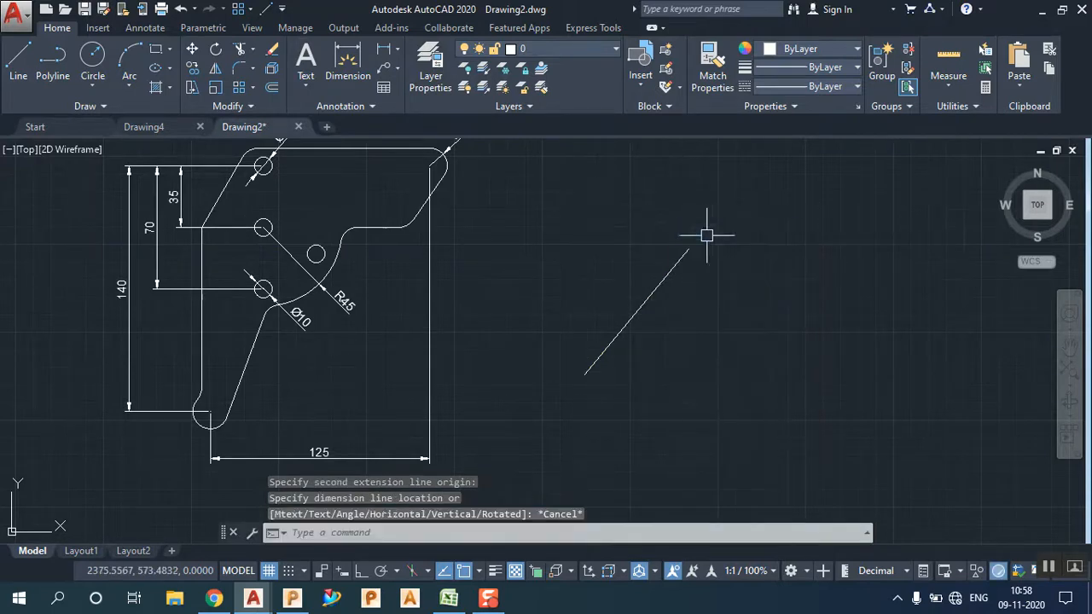
# Step: Add an aligned dimension between the slanted sample line's two endpoints, placed on its upper-left side
pyautogui.click(399, 50)
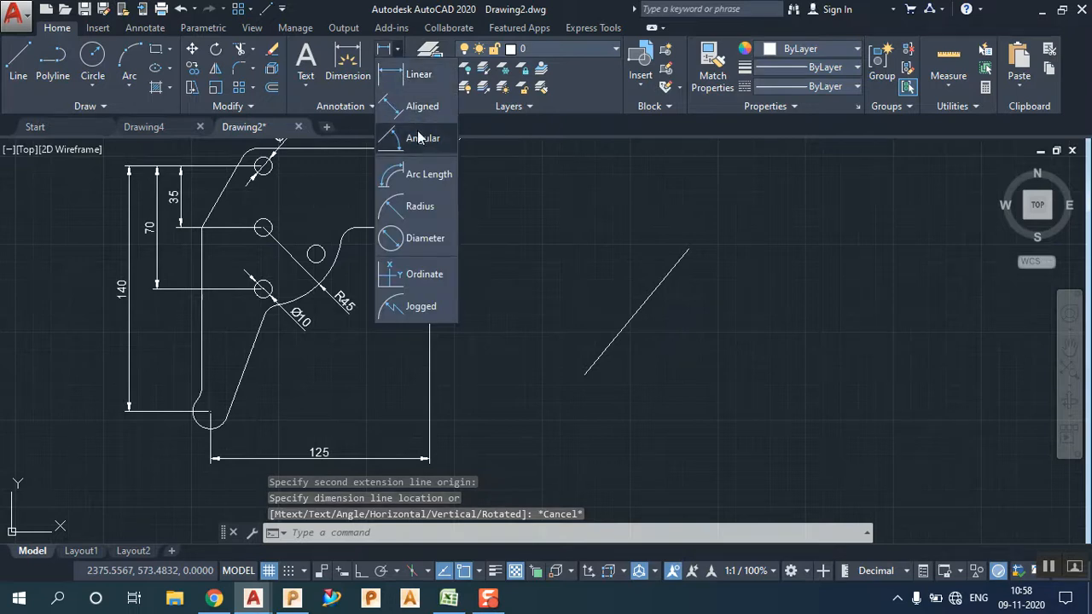
pyautogui.click(418, 138)
pyautogui.click(397, 48)
pyautogui.click(399, 106)
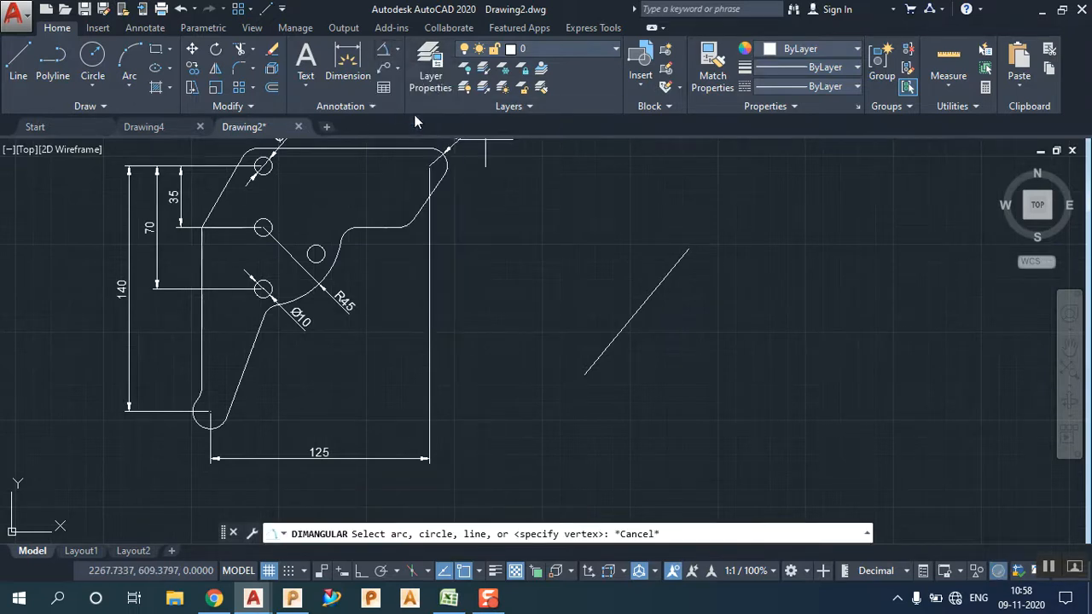
pyautogui.click(688, 249)
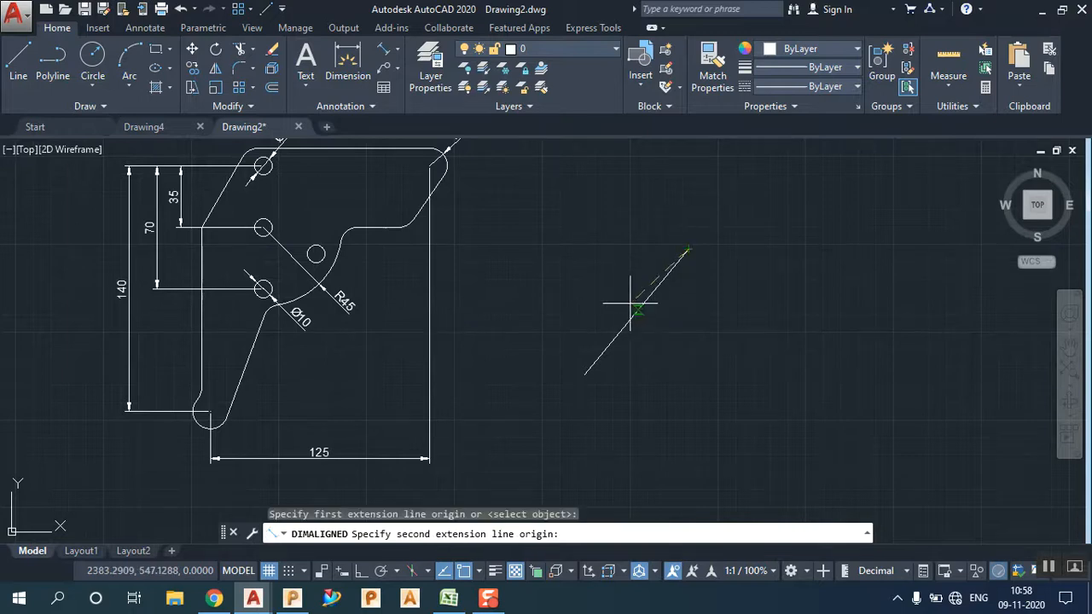
pyautogui.click(584, 375)
pyautogui.click(600, 326)
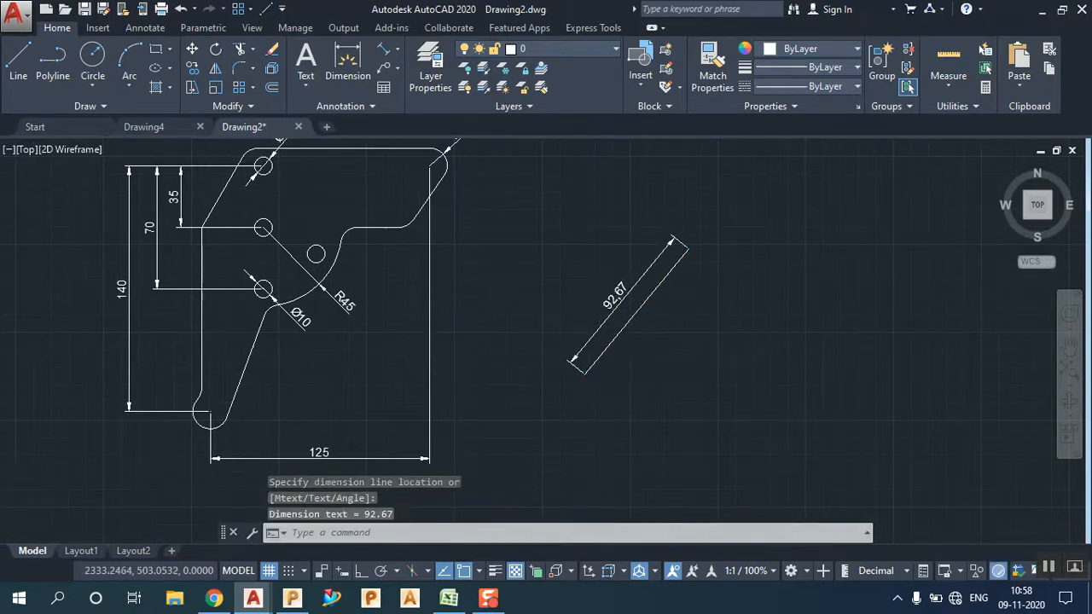
# Step: Examine the aligned dimension on the slanted sample line up close and in relation to the bracket profile
pyautogui.scroll(3, 600, 327)
pyautogui.scroll(-2, 568, 353)
pyautogui.moveTo(639, 361); pyautogui.dragTo(594, 356, button='middle')
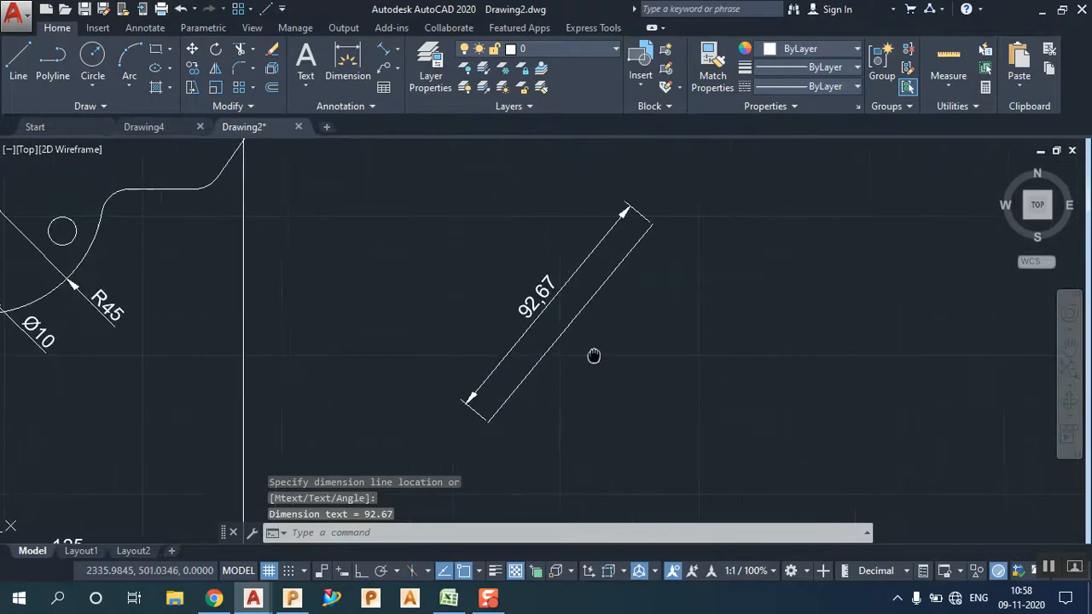
pyautogui.middleClick(614, 359)
pyautogui.middleClick(614, 358)
pyautogui.scroll(2, 845, 362)
pyautogui.moveTo(845, 362); pyautogui.dragTo(713, 322, button='middle')
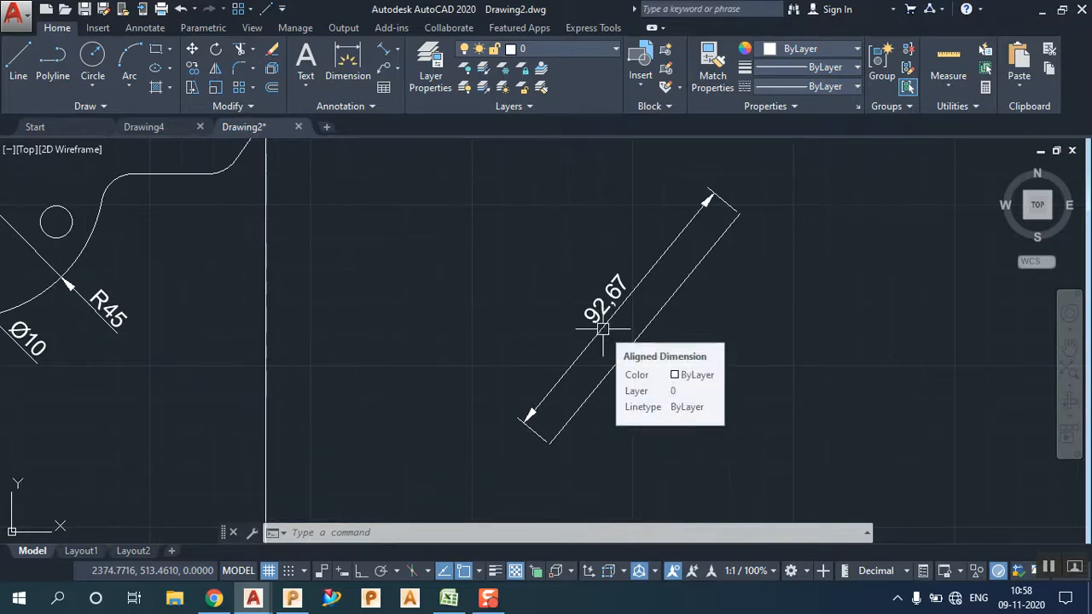
pyautogui.scroll(-4, 604, 323)
pyautogui.scroll(2, 606, 316)
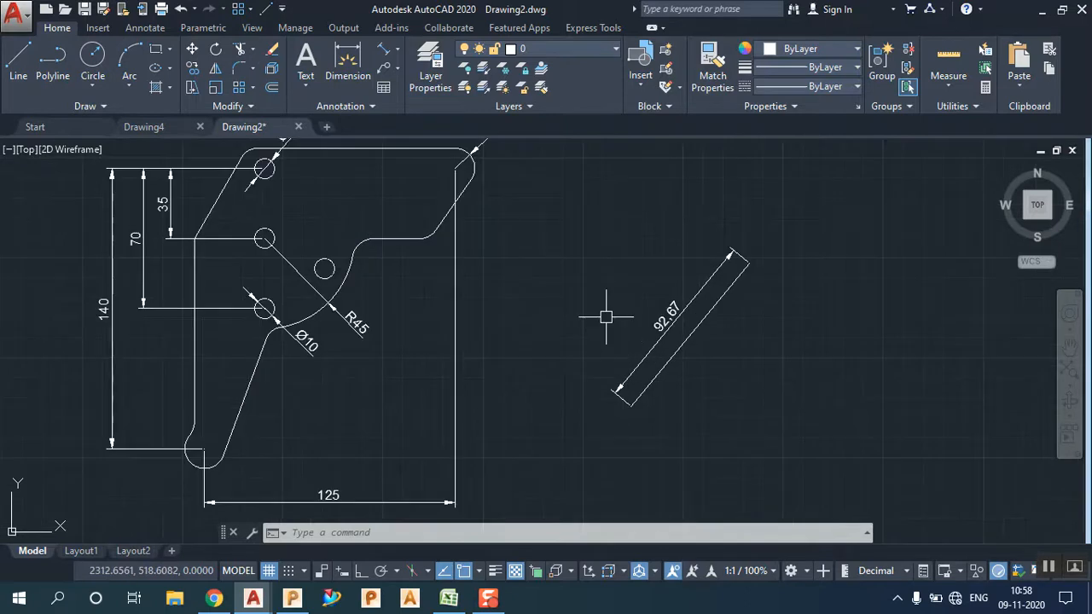
# Step: Add an angular dimension between the profile's short horizontal edge and the adjoining slanted edge below the R10 corner
pyautogui.click(398, 49)
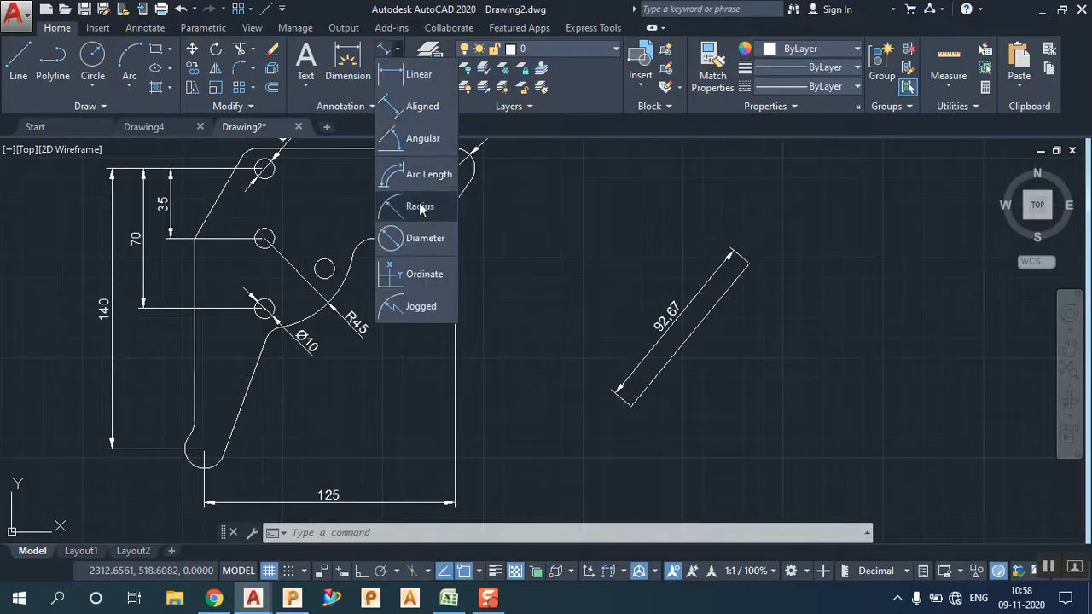
pyautogui.click(421, 141)
pyautogui.click(398, 234)
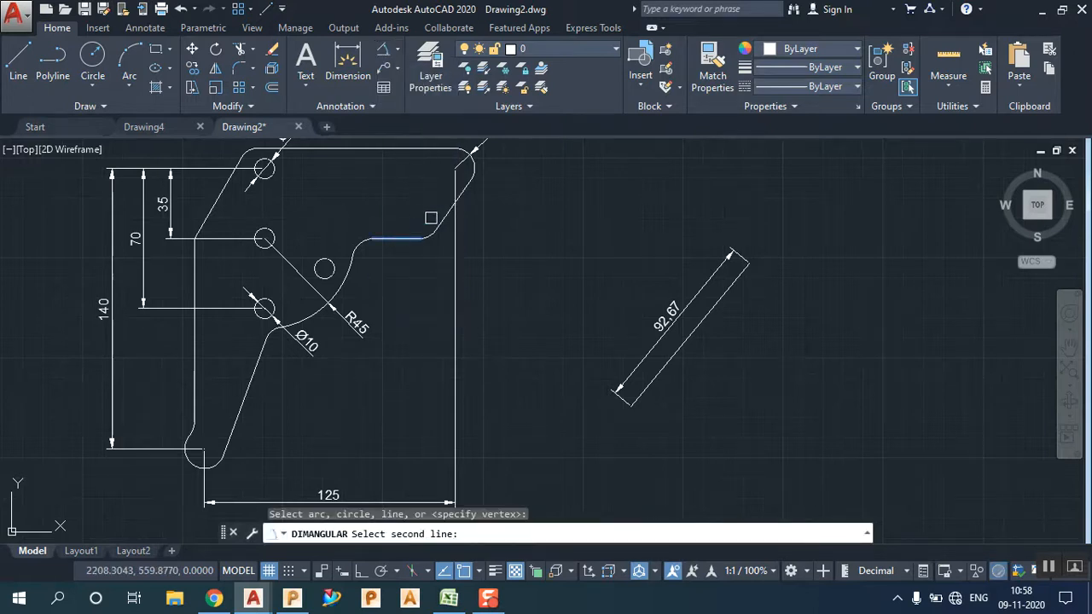
pyautogui.click(442, 220)
pyautogui.click(418, 201)
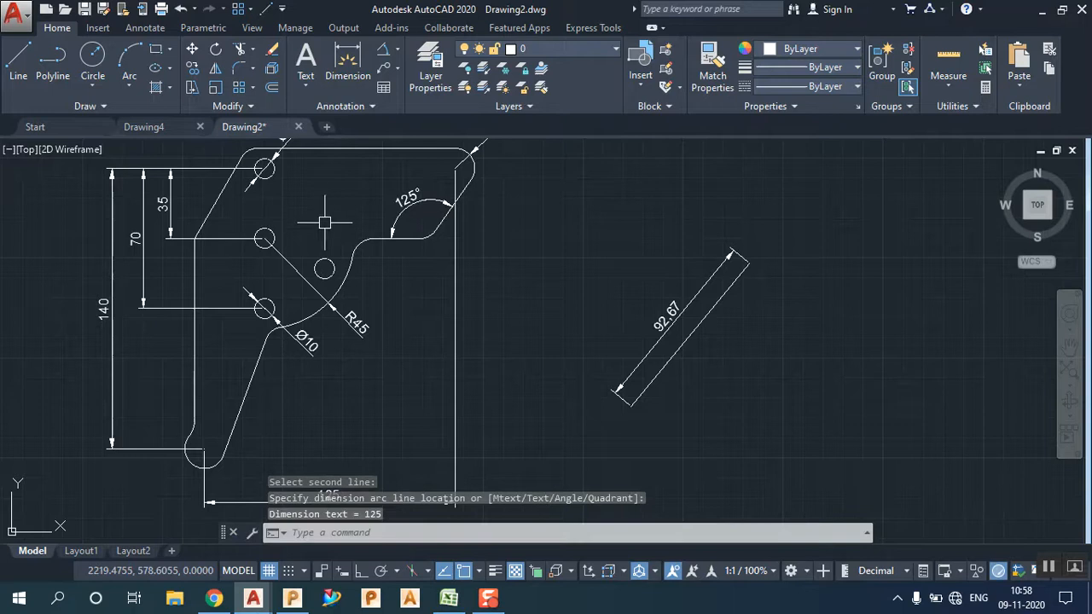
# Step: Add an angular dimension between the profile's upper-left slanted edge and its vertical left edge, placed above the profile
pyautogui.click(382, 52)
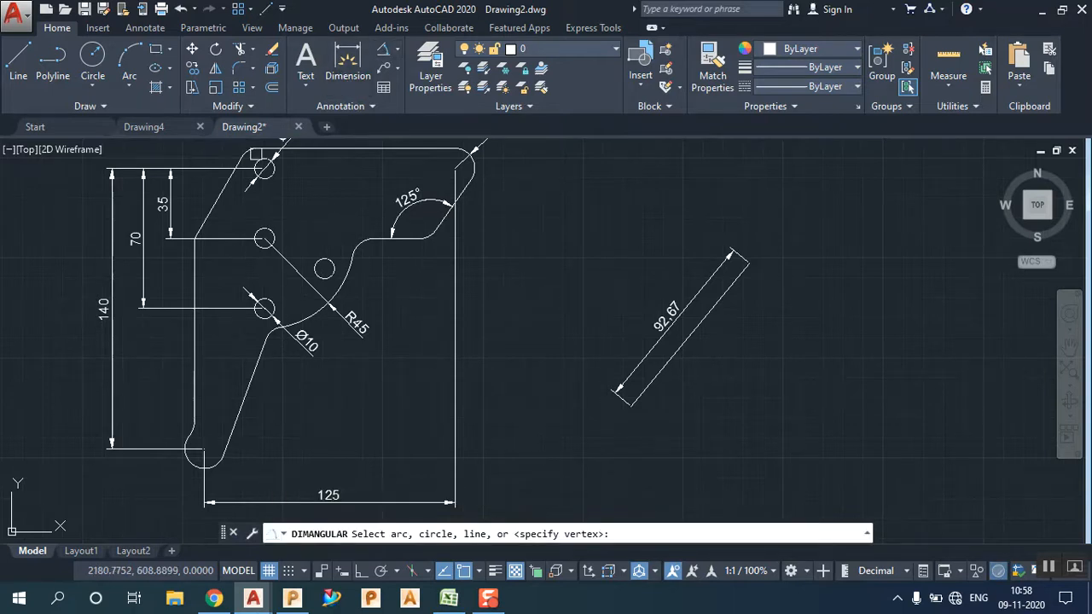
pyautogui.click(221, 189)
pyautogui.click(192, 288)
pyautogui.moveTo(193, 288); pyautogui.dragTo(184, 410, button='middle')
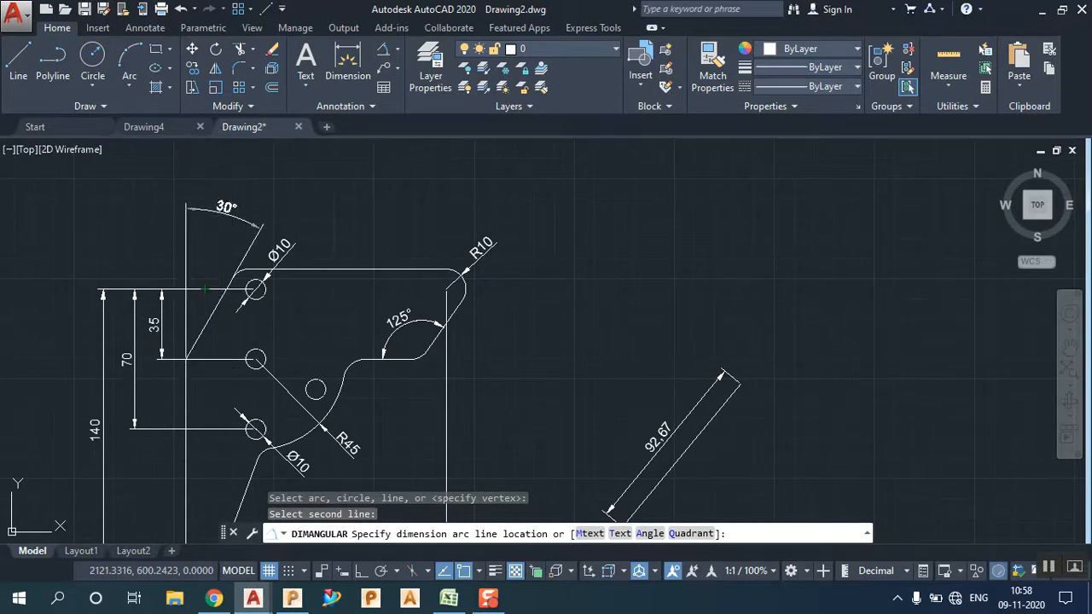
pyautogui.click(229, 215)
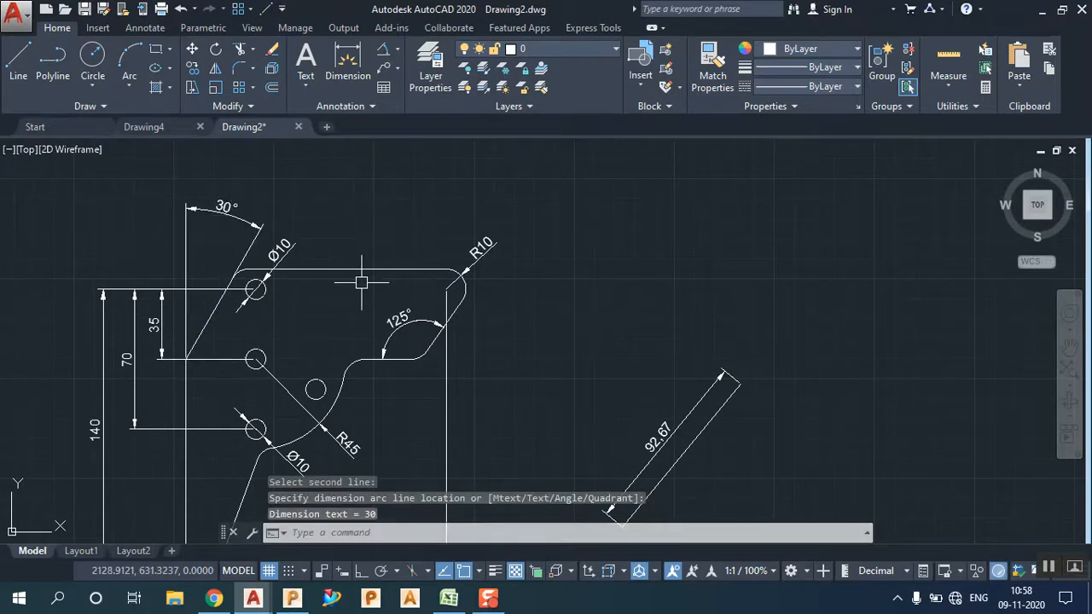
# Step: Add an angular dimension between the profile's vertical left edge and the slanted edge of its lower leg, placed inside the leg
pyautogui.click(392, 49)
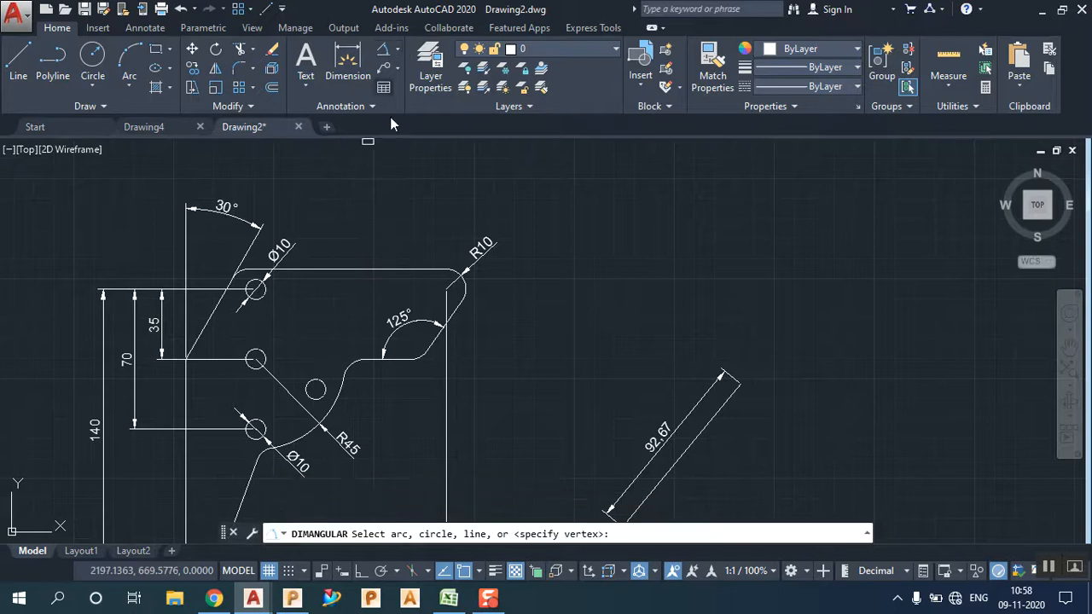
pyautogui.moveTo(298, 343); pyautogui.dragTo(365, 185, button='middle')
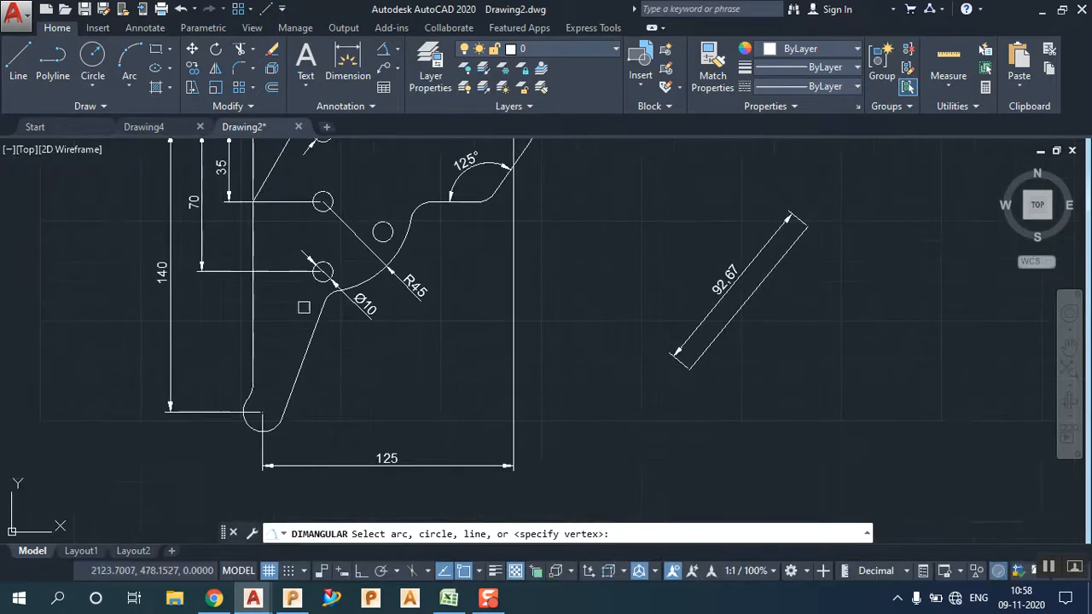
pyautogui.click(254, 339)
pyautogui.click(309, 365)
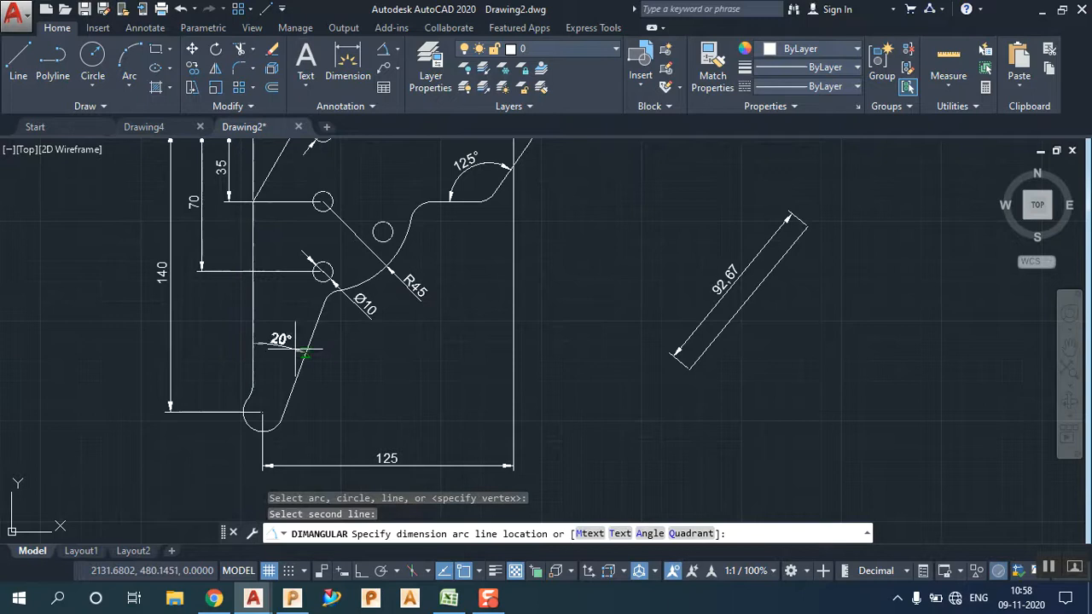
pyautogui.click(287, 334)
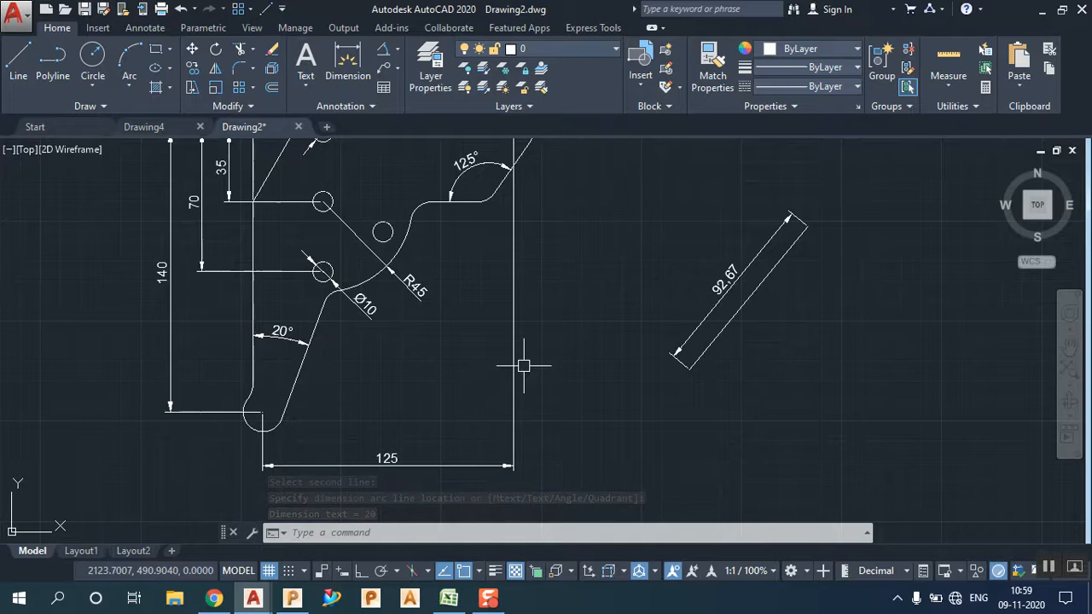
# Step: Draw a sample rectangle about 224 by 112 units in the empty area beyond the slanted sample line
pyautogui.moveTo(523, 365)
pyautogui.mouseDown(button='middle')
pyautogui.moveTo(497, 439)
pyautogui.moveTo(403, 407)
pyautogui.mouseUp(button='middle')
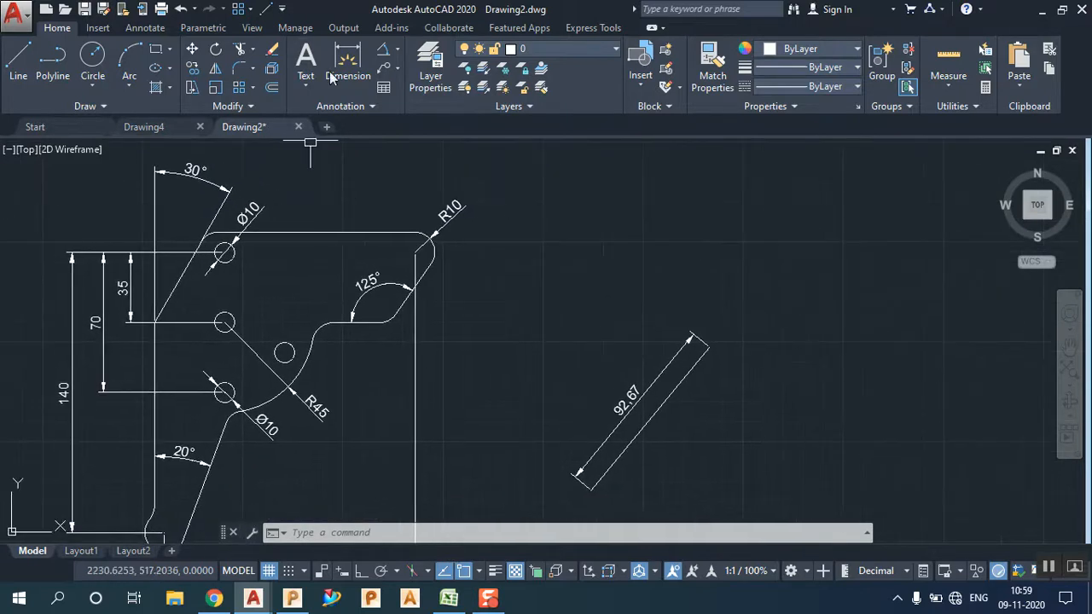
pyautogui.click(398, 52)
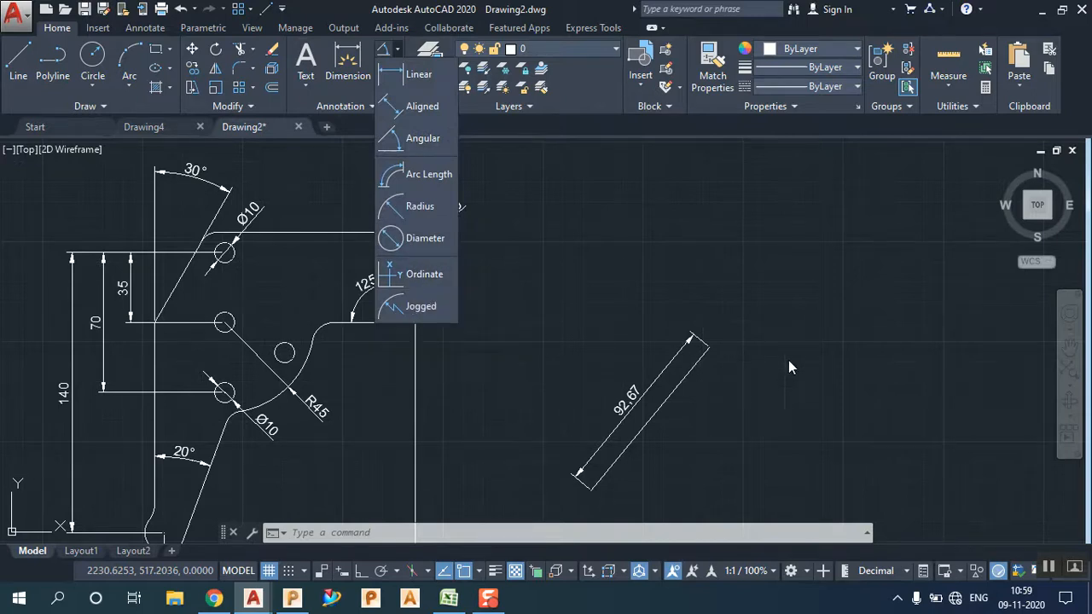
pyautogui.click(820, 327)
pyautogui.moveTo(760, 311); pyautogui.dragTo(293, 345, button='middle')
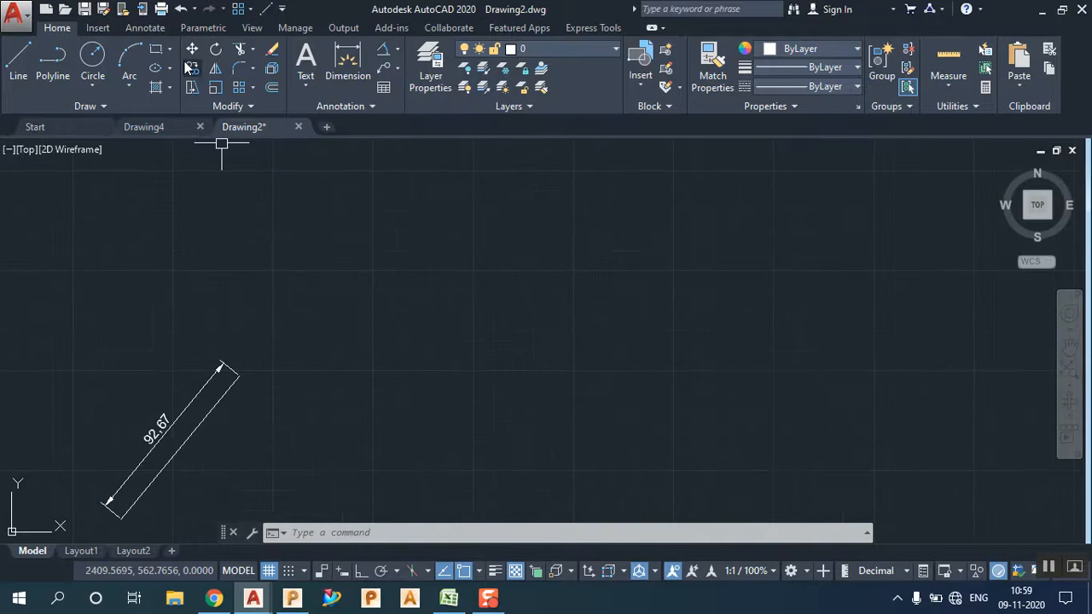
pyautogui.click(160, 52)
pyautogui.click(364, 190)
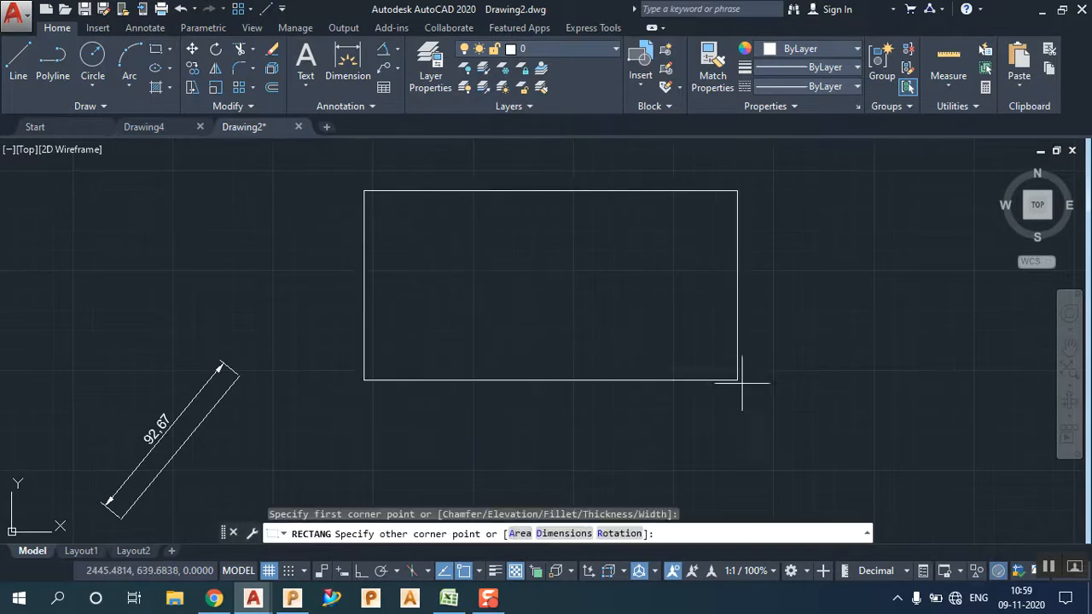
pyautogui.click(813, 415)
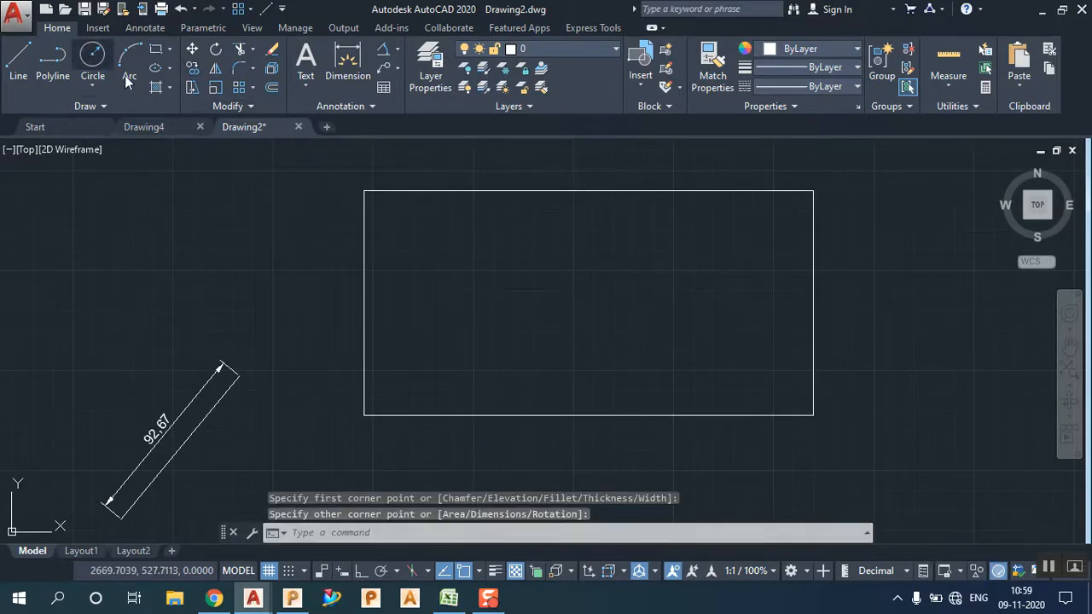
# Step: Draw seven circles of differing sizes scattered inside the sample rectangle
pyautogui.click(92, 53)
pyautogui.click(442, 258)
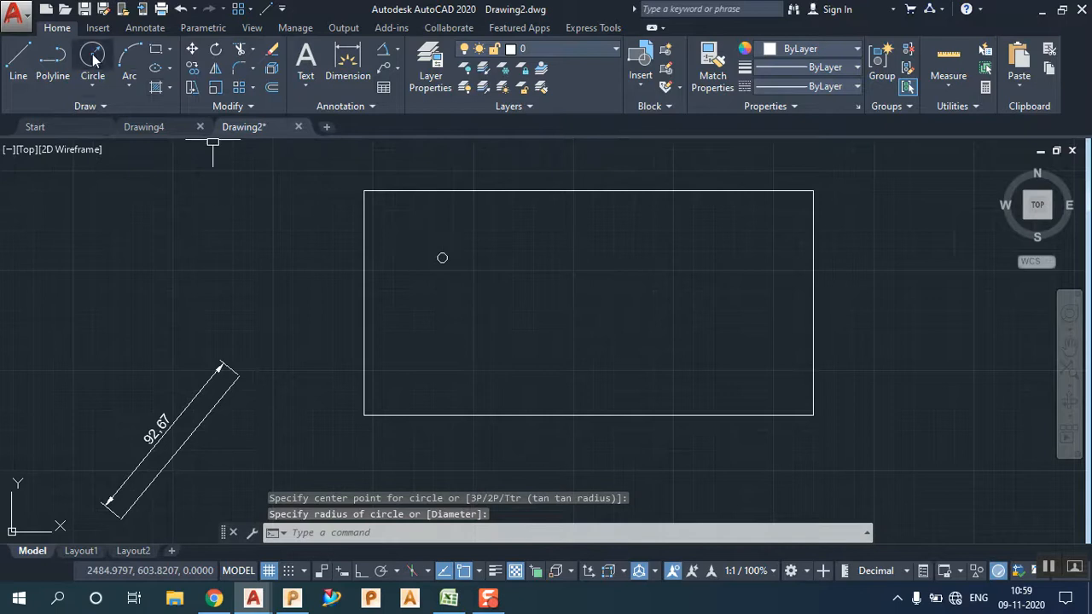
pyautogui.press('Return')
pyautogui.click(548, 318)
pyautogui.click(554, 335)
pyautogui.press('Return')
pyautogui.click(744, 257)
pyautogui.click(744, 287)
pyautogui.press('Return')
pyautogui.click(713, 338)
pyautogui.click(720, 355)
pyautogui.press('Return')
pyautogui.click(626, 376)
pyautogui.click(632, 386)
pyautogui.press('Return')
pyautogui.click(458, 370)
pyautogui.click(458, 379)
pyautogui.press('Return')
pyautogui.click(559, 255)
pyautogui.click(558, 273)
pyautogui.press('Return')
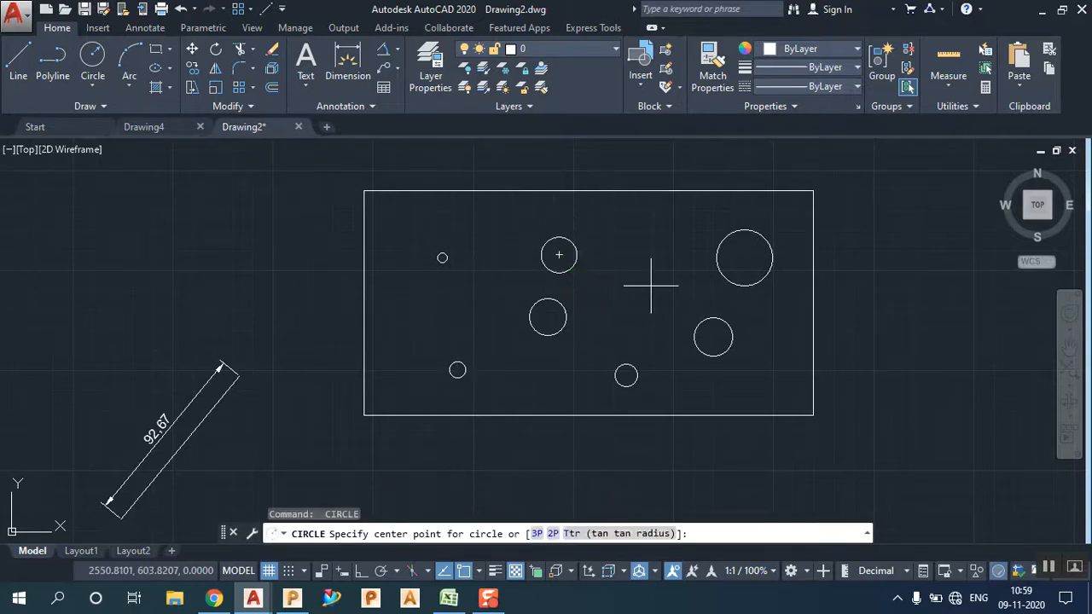
pyautogui.press('Escape')
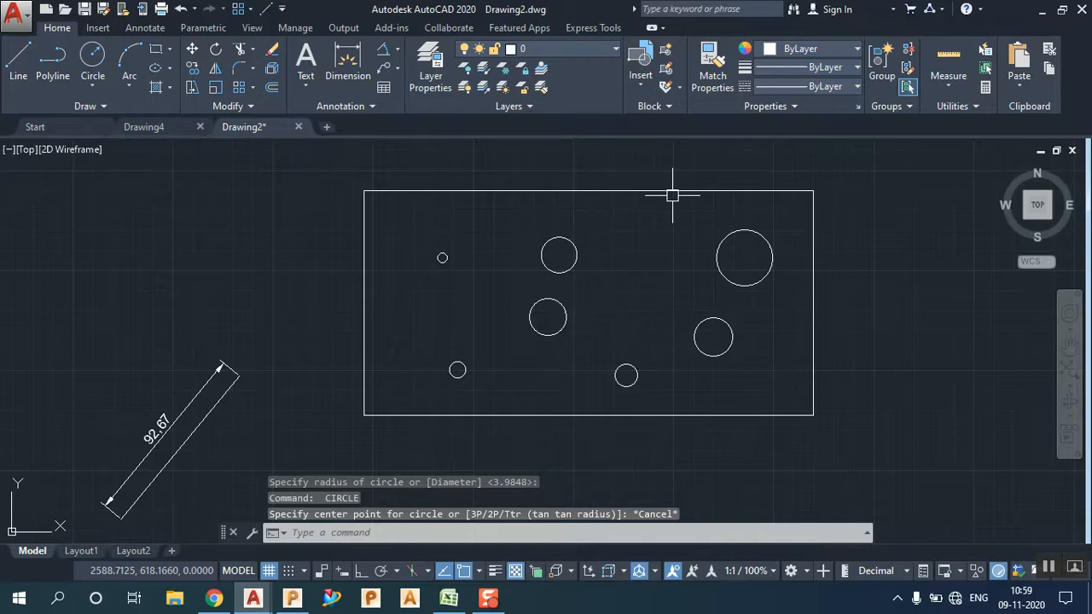
# Step: Move the UCS origin to the lower-left corner of the sample rectangle
pyautogui.click(37, 532)
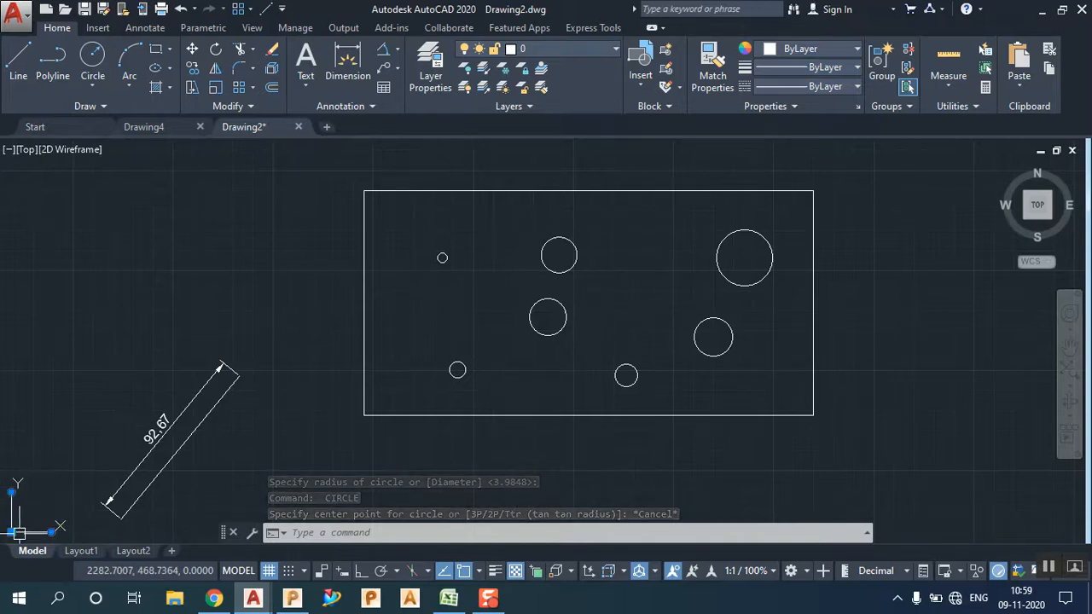
pyautogui.click(14, 532)
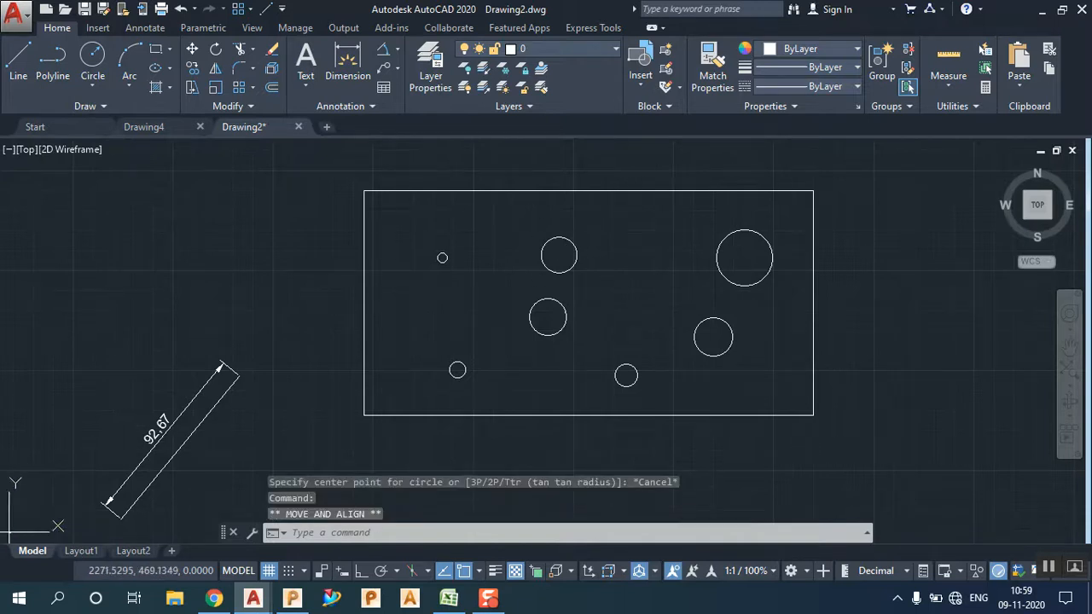
pyautogui.click(364, 416)
pyautogui.press('Escape')
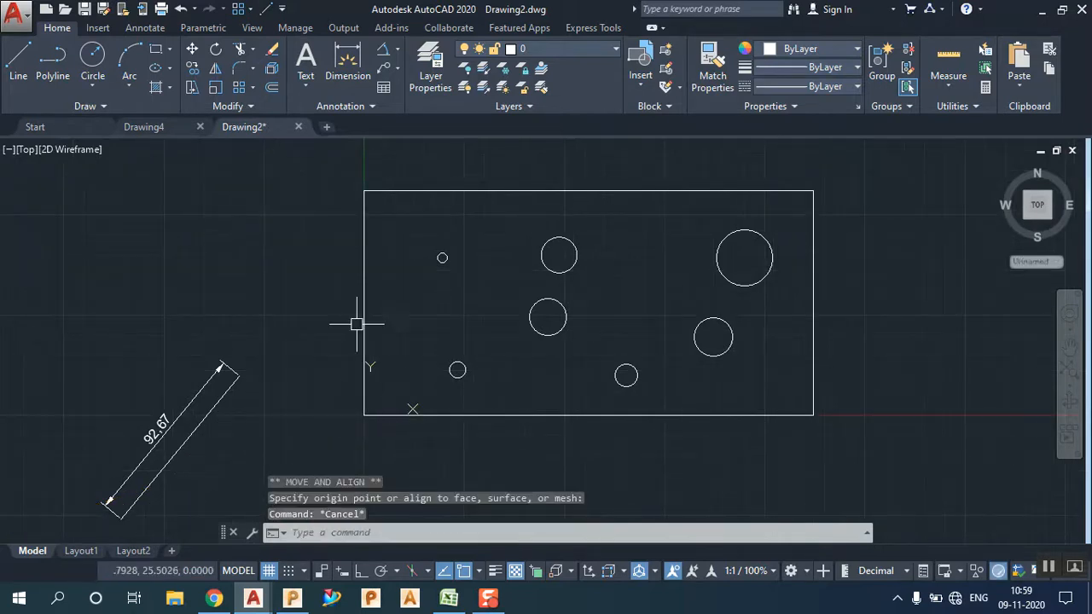
# Step: Add X and Y ordinate dimensions at the sample rectangle's lower-left corner, with leaders below and to the left of it
pyautogui.click(397, 54)
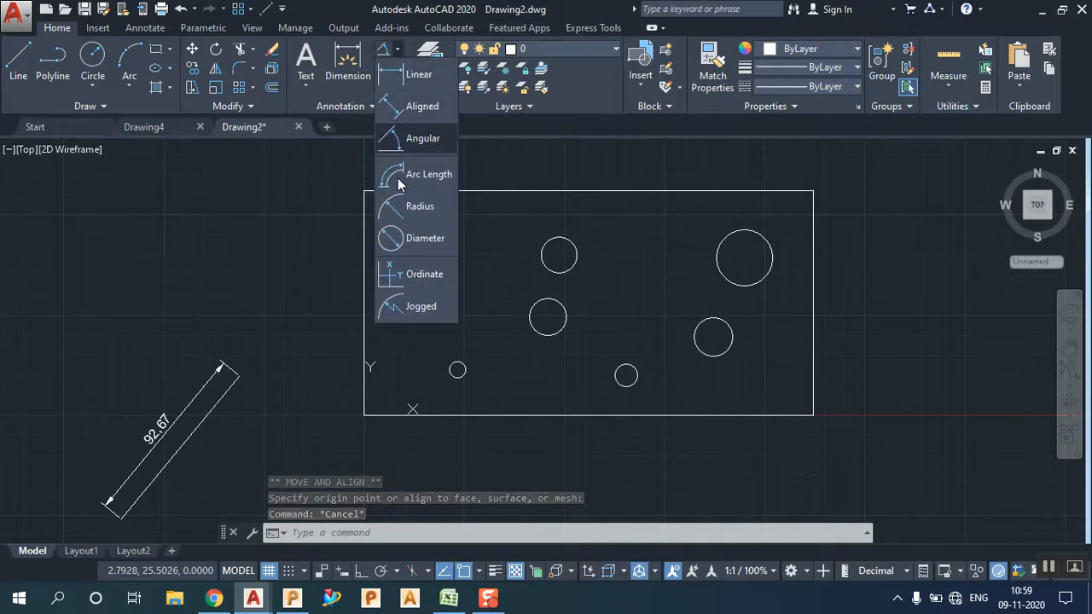
pyautogui.click(401, 276)
pyautogui.click(363, 416)
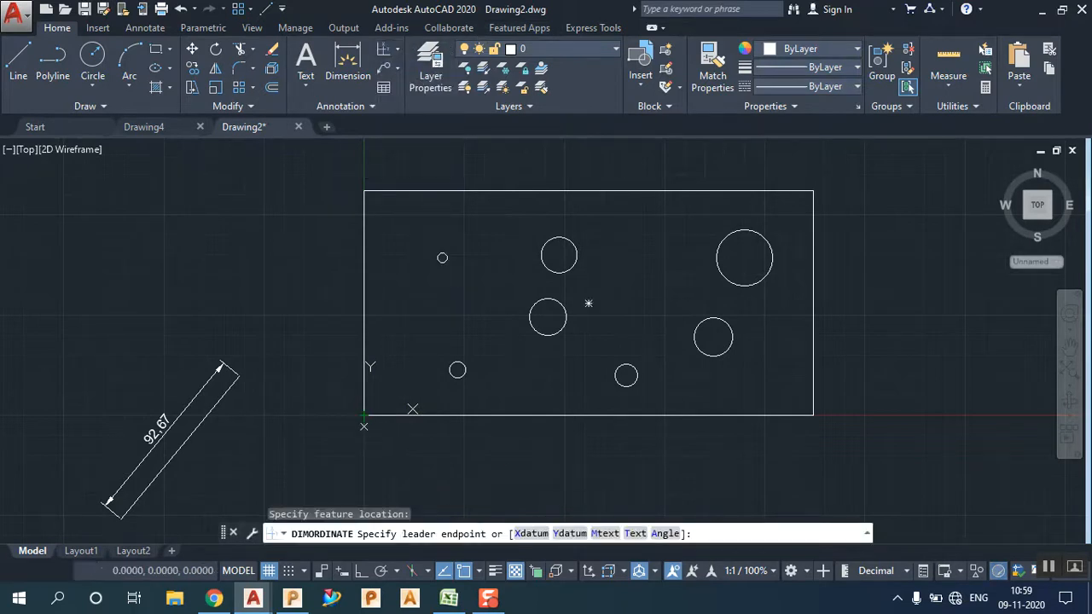
pyautogui.click(356, 446)
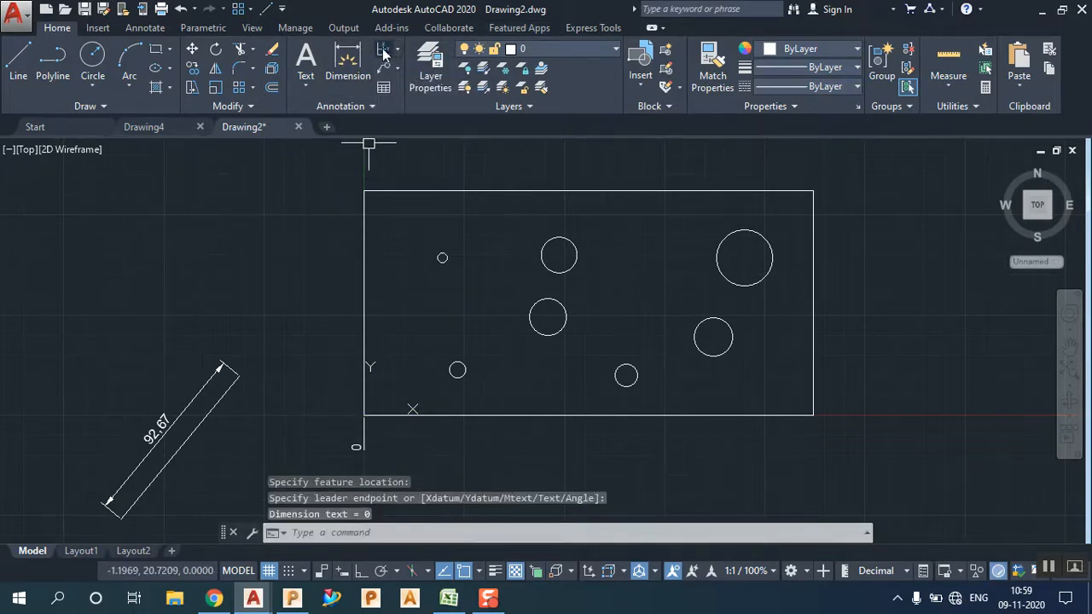
pyautogui.press('Return')
pyautogui.click(363, 415)
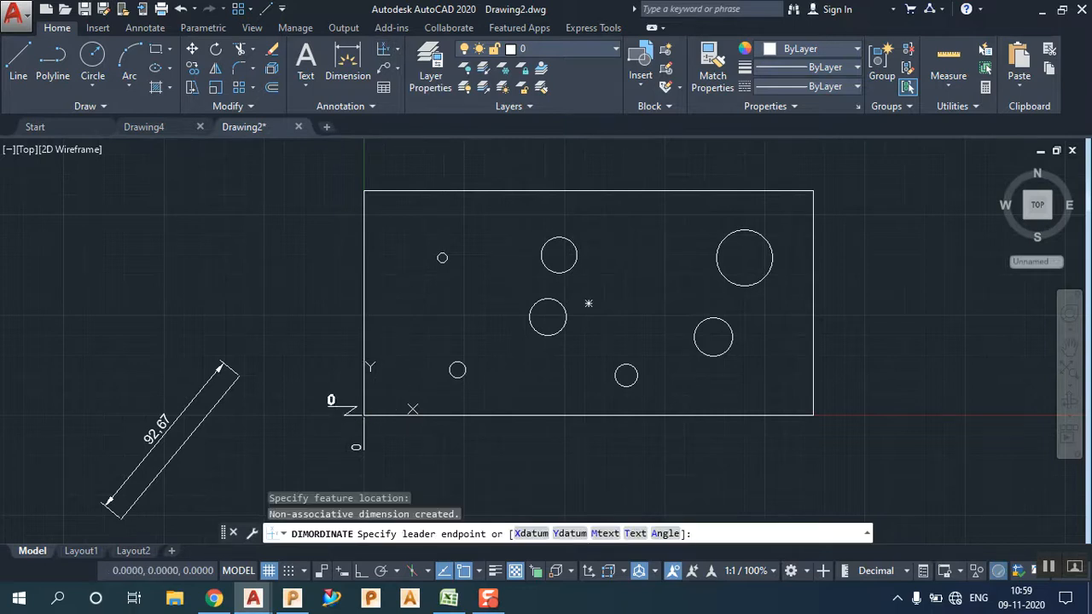
pyautogui.click(317, 402)
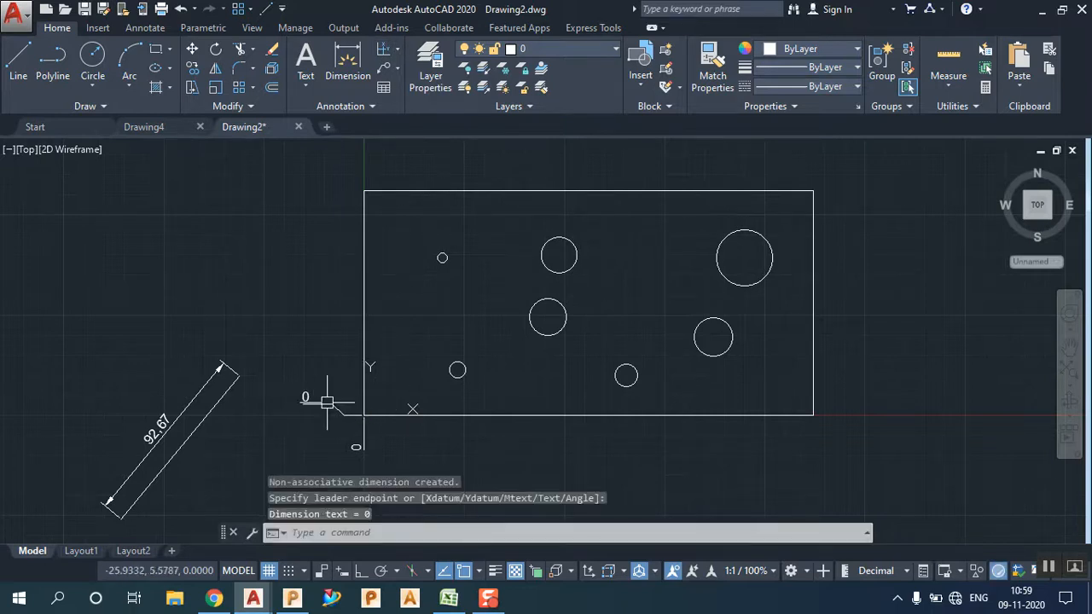
# Step: Add Y and X ordinate dimensions to the centre of the small circle nearest the rectangle's lower-left corner
pyautogui.click(386, 51)
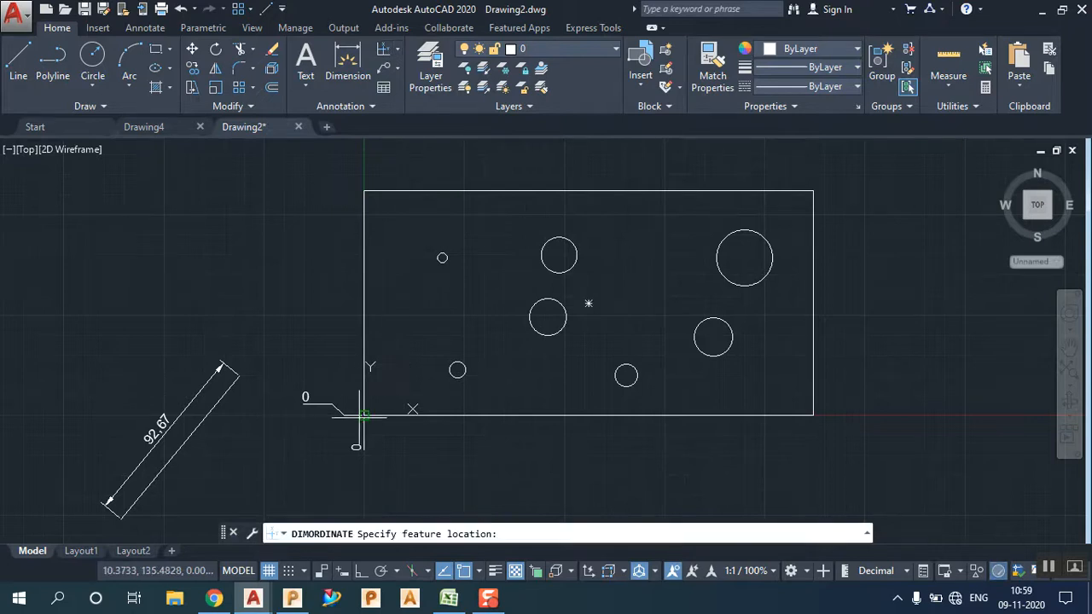
pyautogui.click(458, 369)
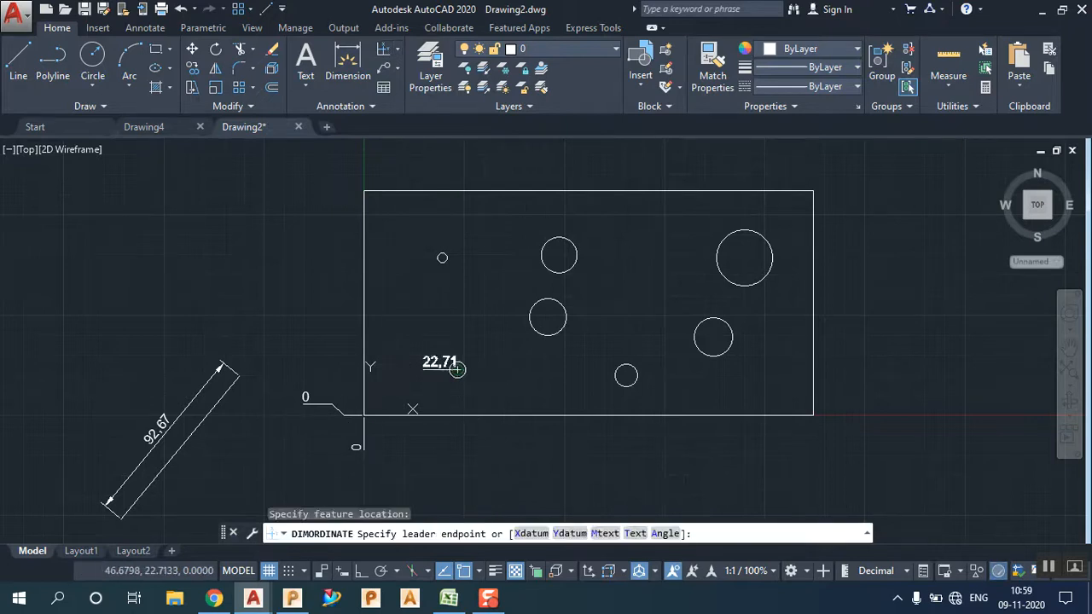
pyautogui.click(493, 366)
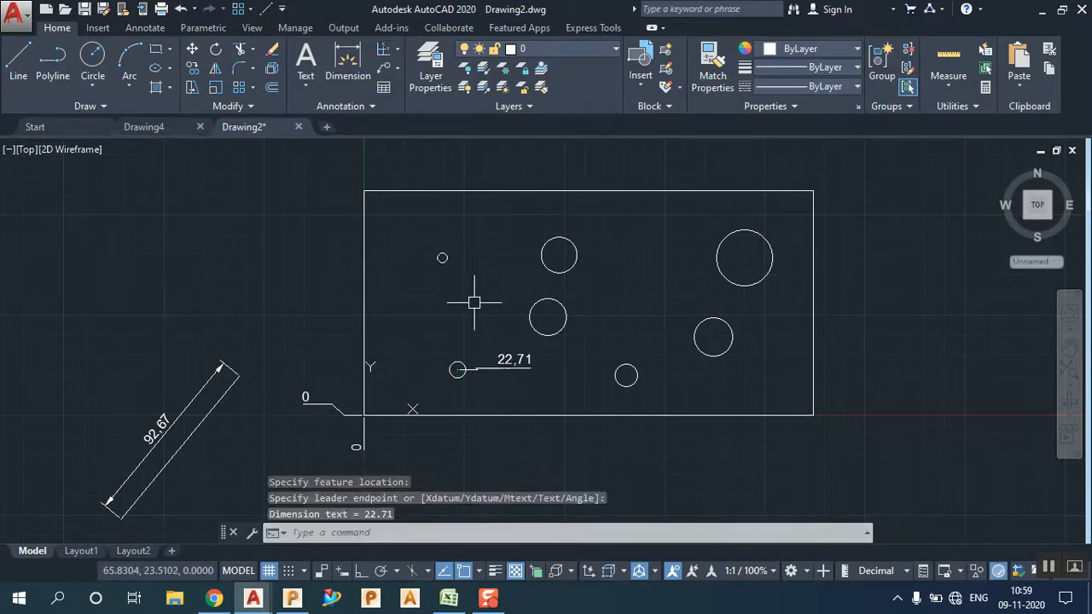
pyautogui.click(386, 51)
pyautogui.click(457, 370)
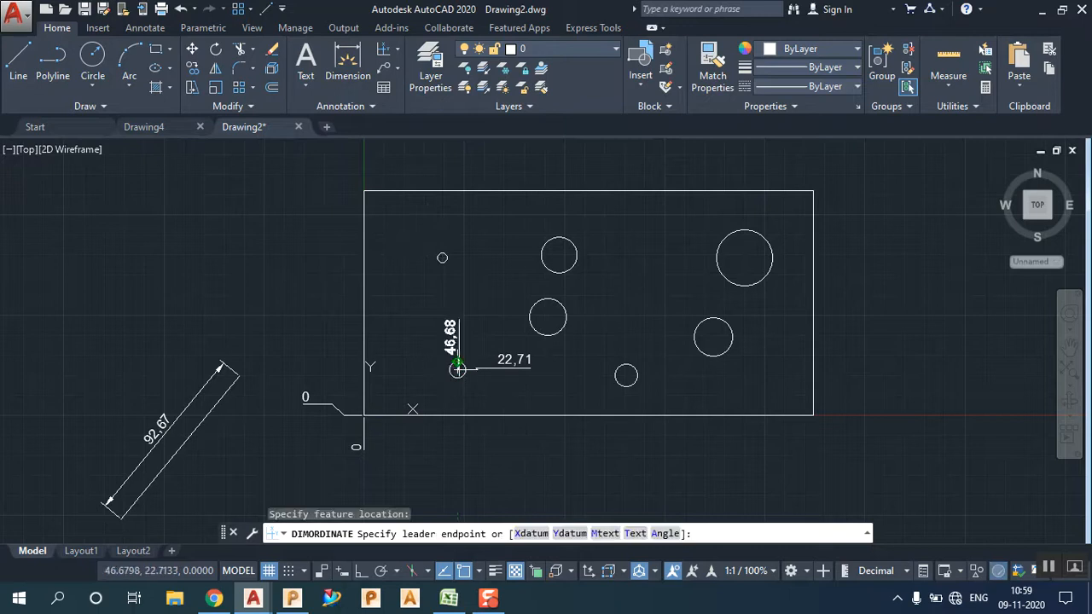
pyautogui.click(458, 300)
# Step: Turn on Ortho mode and add Y and X ordinate dimensions to the small circle near the middle of the rectangle's bottom edge
pyautogui.click(358, 572)
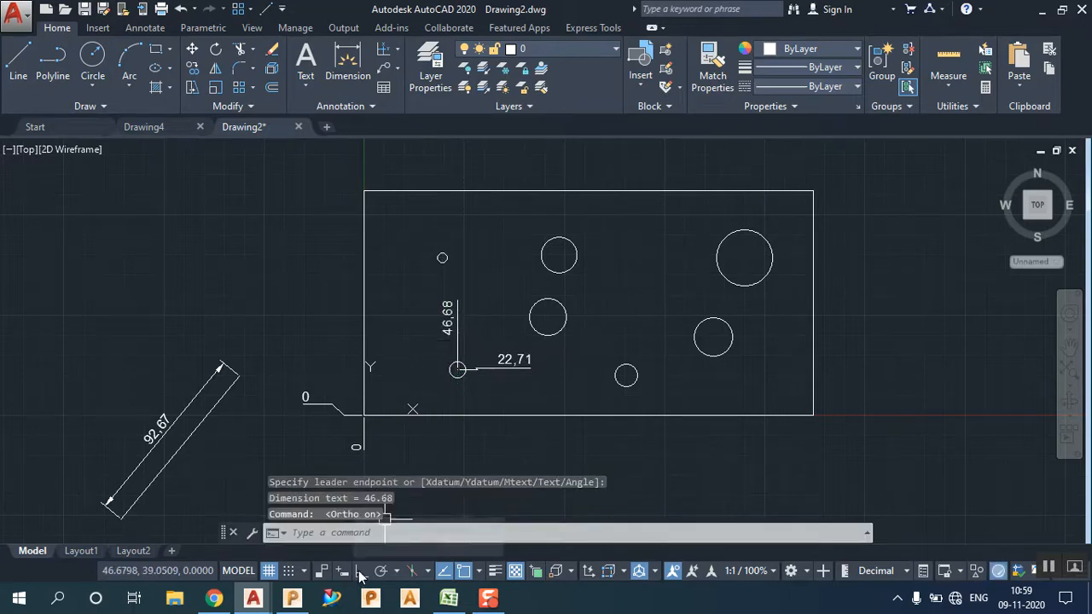
pyautogui.click(385, 55)
pyautogui.click(626, 375)
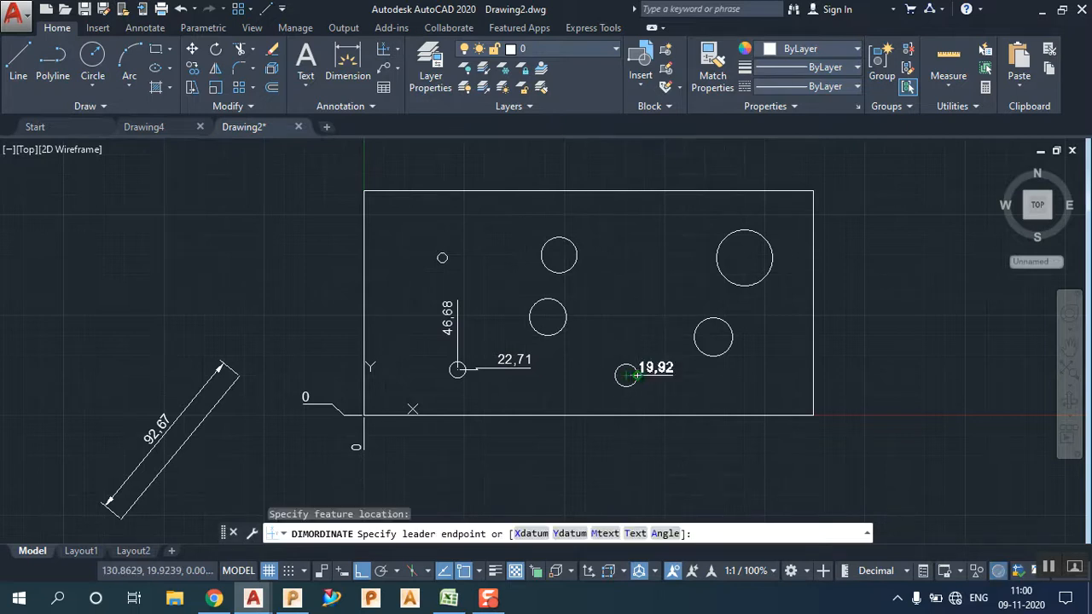
pyautogui.click(695, 375)
pyautogui.click(393, 53)
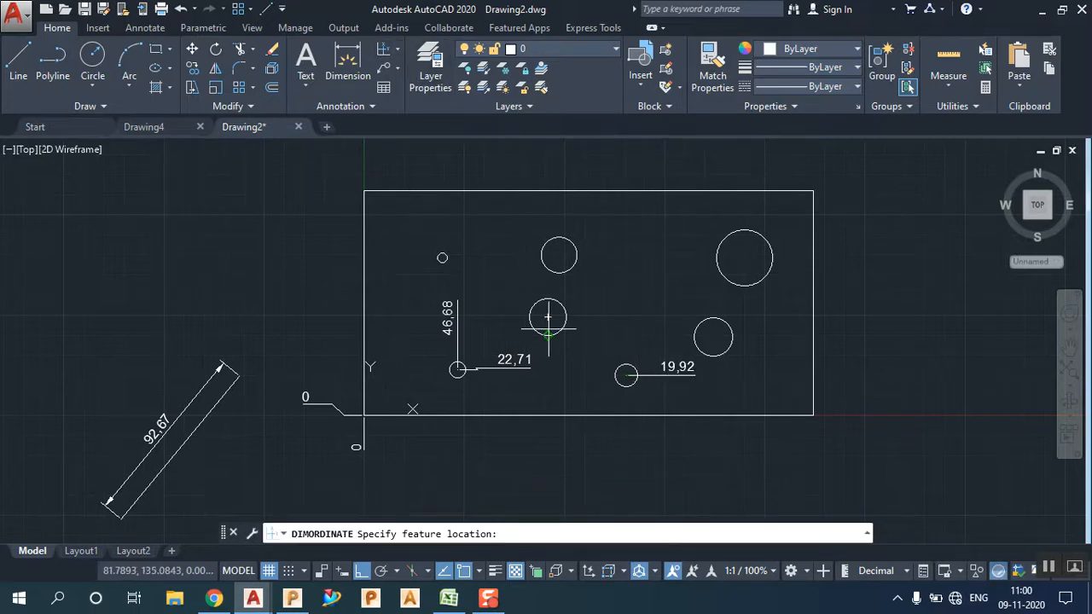
pyautogui.click(626, 375)
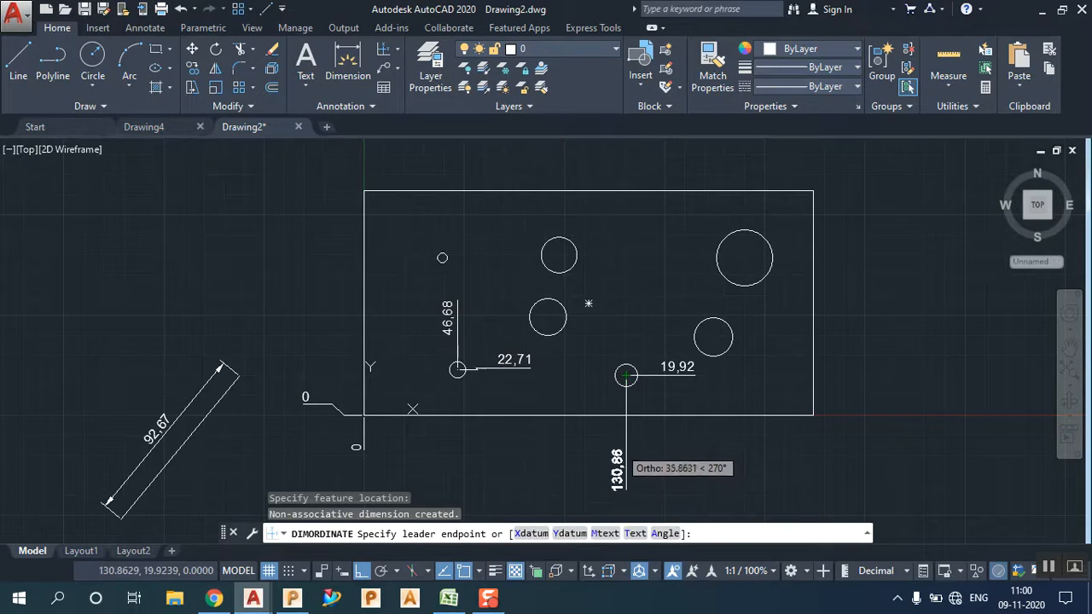
pyautogui.click(626, 488)
# Step: Add X and Y ordinate dimensions to the largest circle's centre, with leaders running above and to the right of the rectangle
pyautogui.click(386, 53)
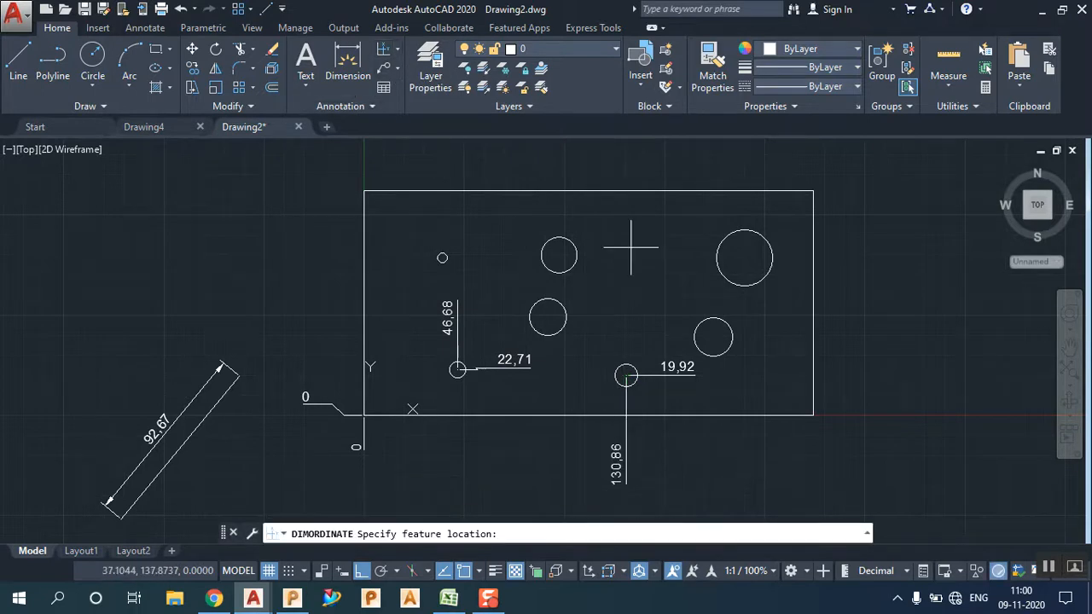
pyautogui.click(743, 258)
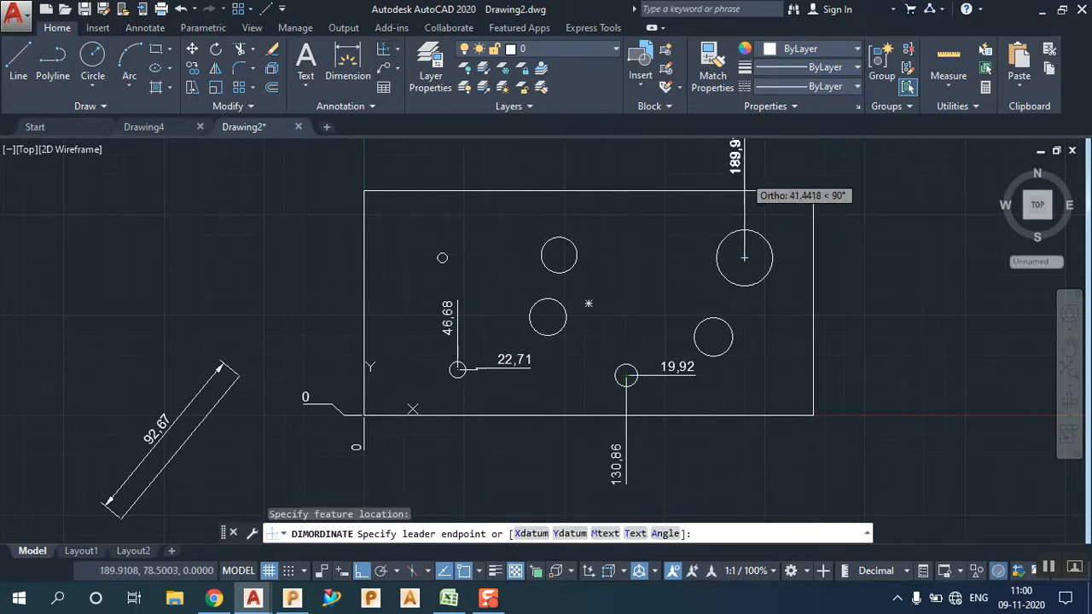
pyautogui.click(744, 177)
pyautogui.click(387, 52)
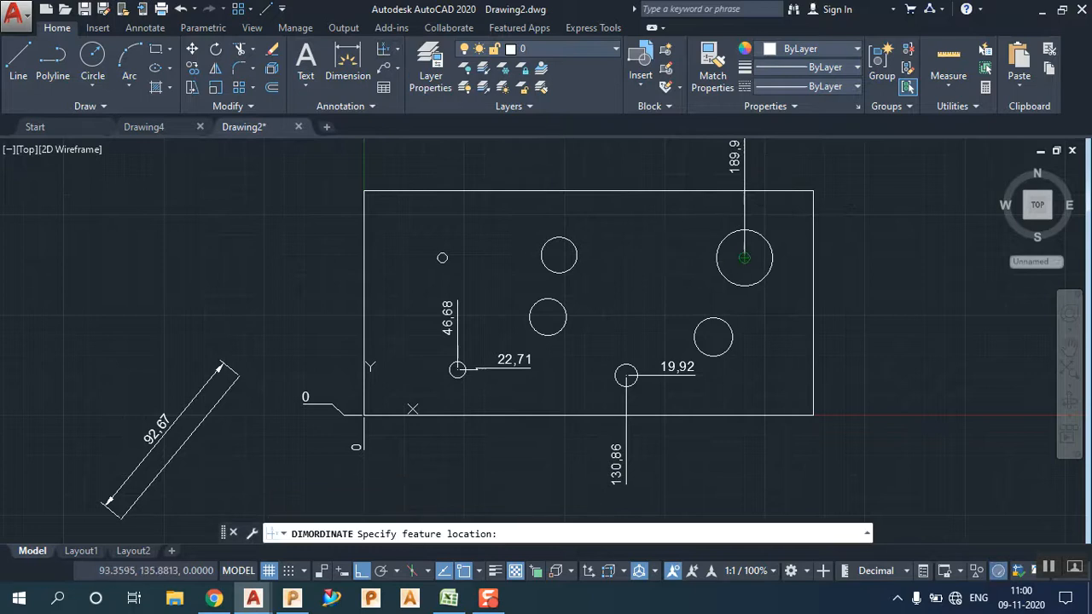
pyautogui.click(744, 257)
pyautogui.click(852, 258)
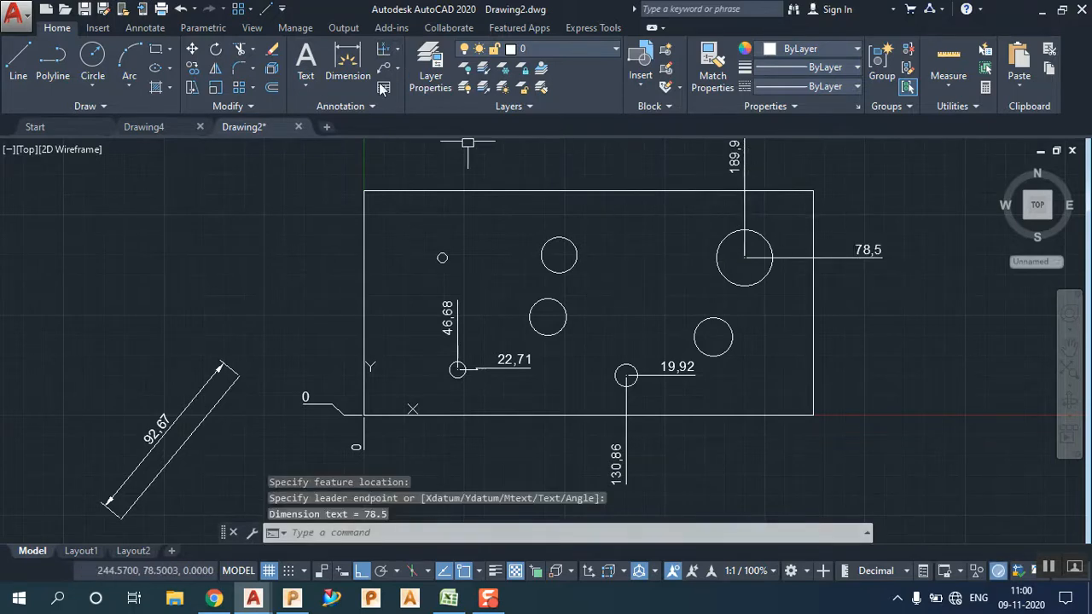
# Step: Add Y and X ordinate dimensions to the circle below the largest one, with leaders running right of and below the rectangle
pyautogui.click(384, 52)
pyautogui.click(713, 337)
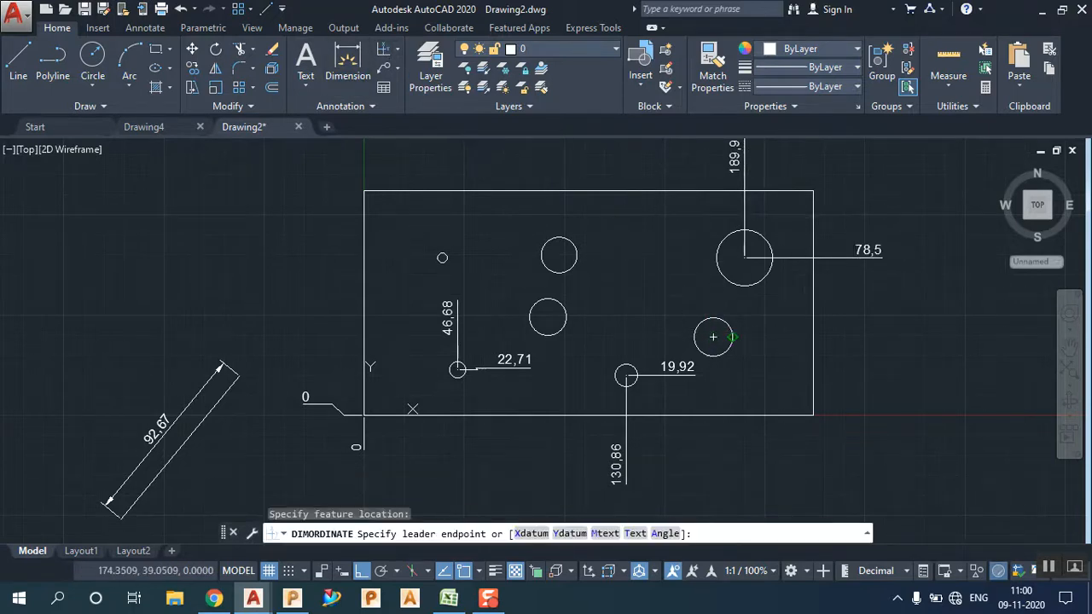
pyautogui.click(860, 337)
pyautogui.click(383, 48)
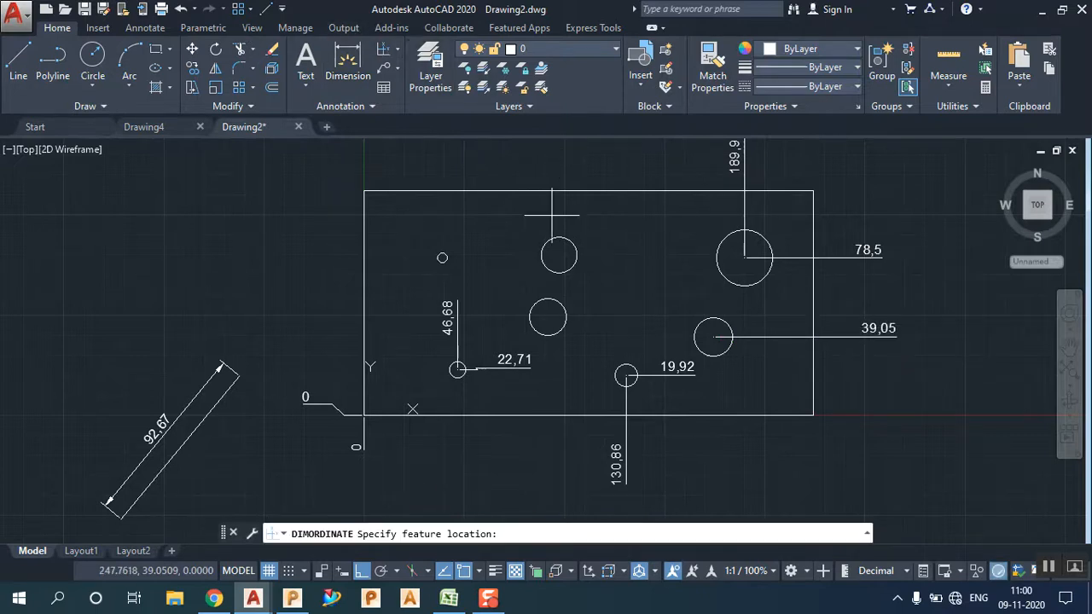
pyautogui.click(713, 337)
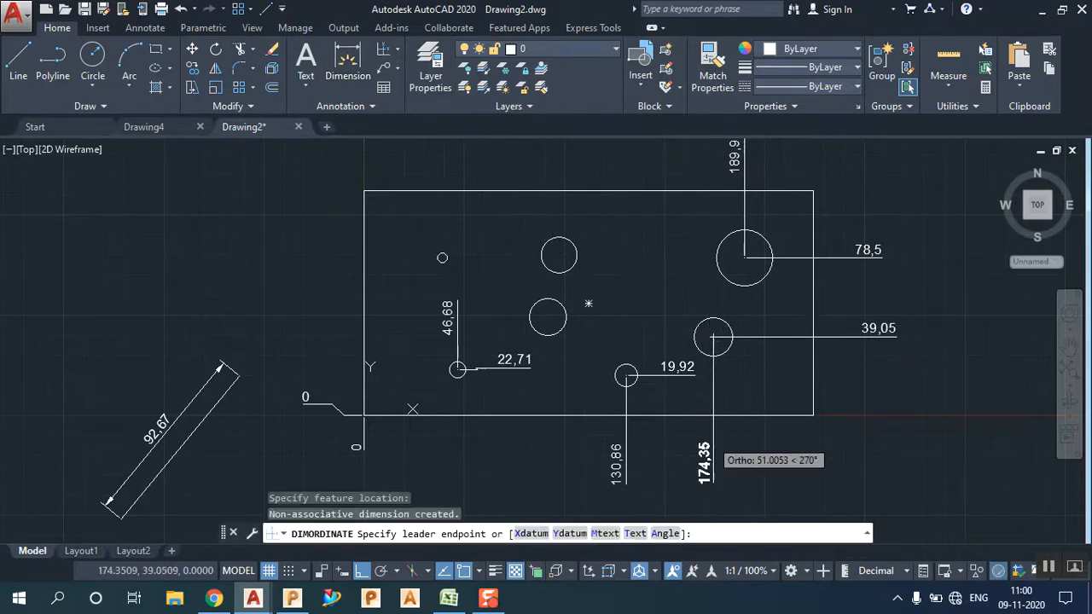
pyautogui.click(709, 449)
# Step: Add X and Y ordinate dimensions to the lower of the two central circles, with one leader below the rectangle and one inside it
pyautogui.click(383, 49)
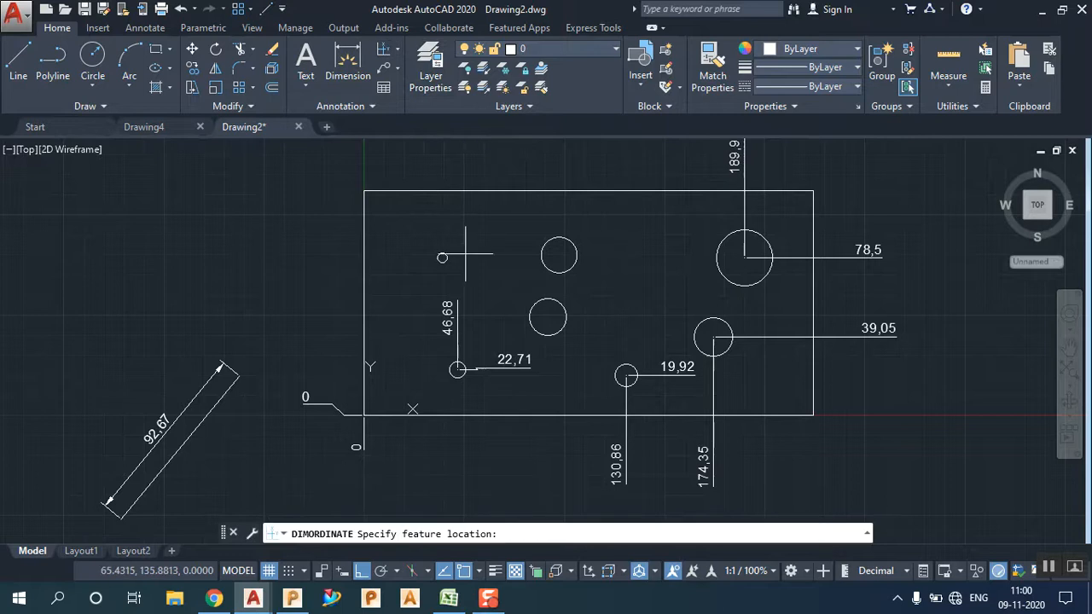
pyautogui.click(547, 318)
pyautogui.click(550, 441)
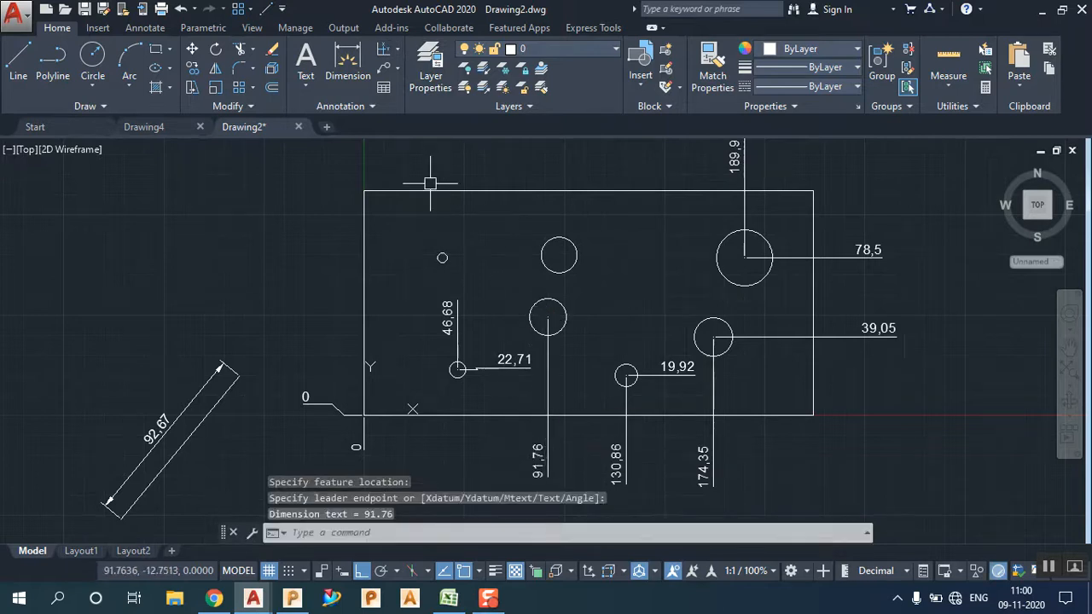
pyautogui.click(384, 52)
pyautogui.click(548, 317)
pyautogui.click(625, 309)
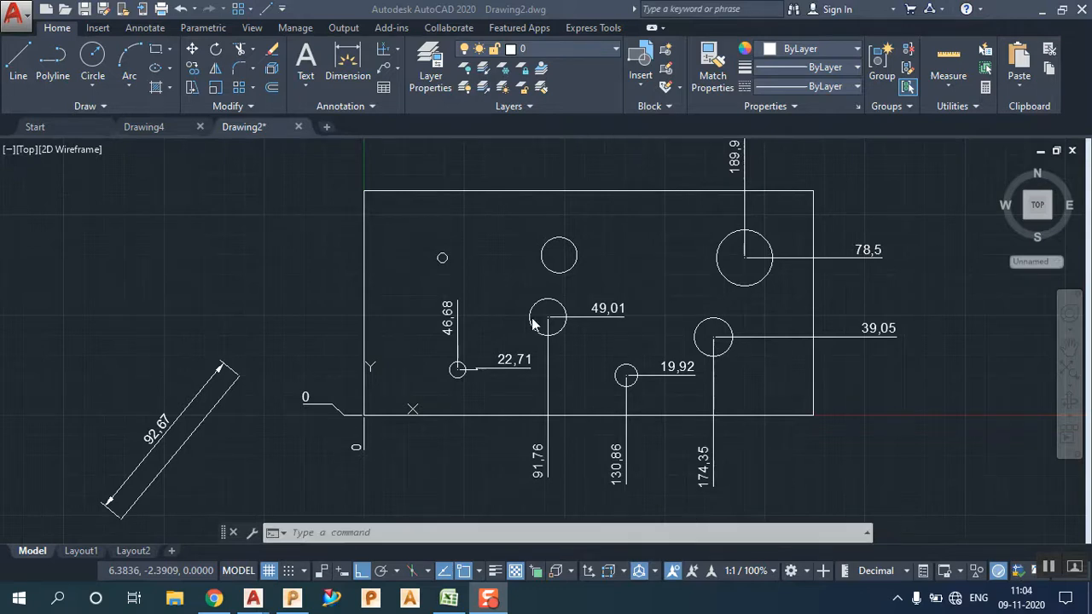
pyautogui.click(401, 52)
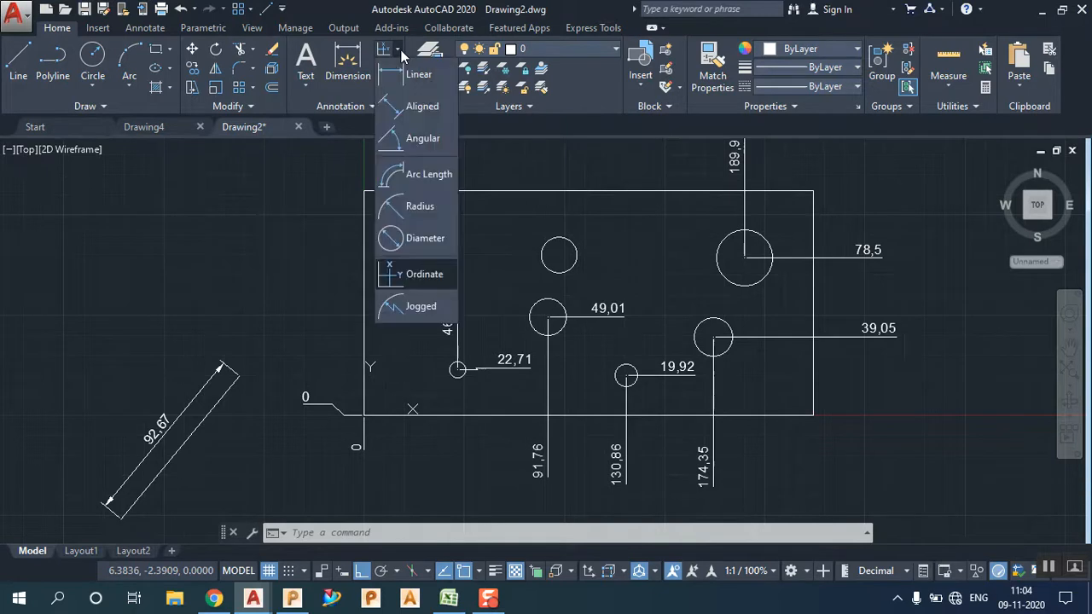
pyautogui.click(435, 307)
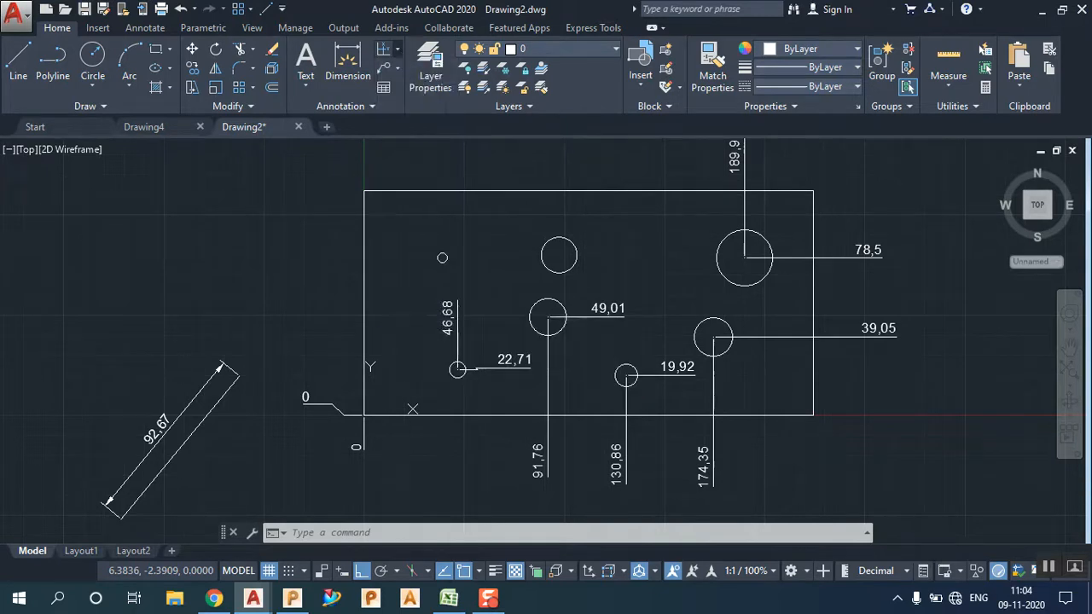
pyautogui.moveTo(443, 257)
pyautogui.mouseDown(button='middle')
pyautogui.moveTo(490, 260)
pyautogui.moveTo(413, 246)
pyautogui.mouseUp(button='middle')
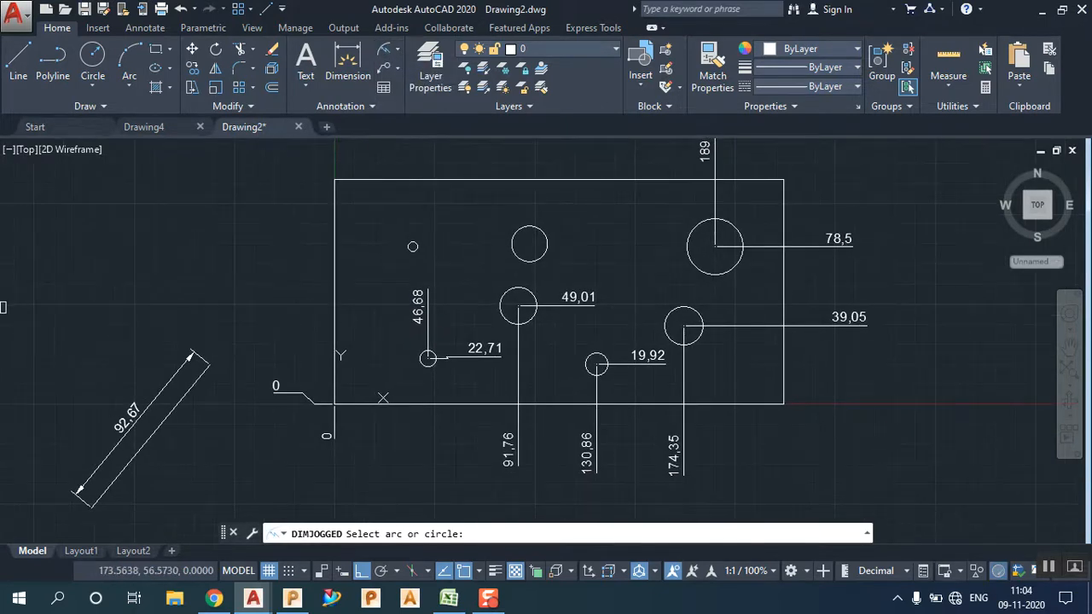
pyautogui.scroll(-4, 651, 291)
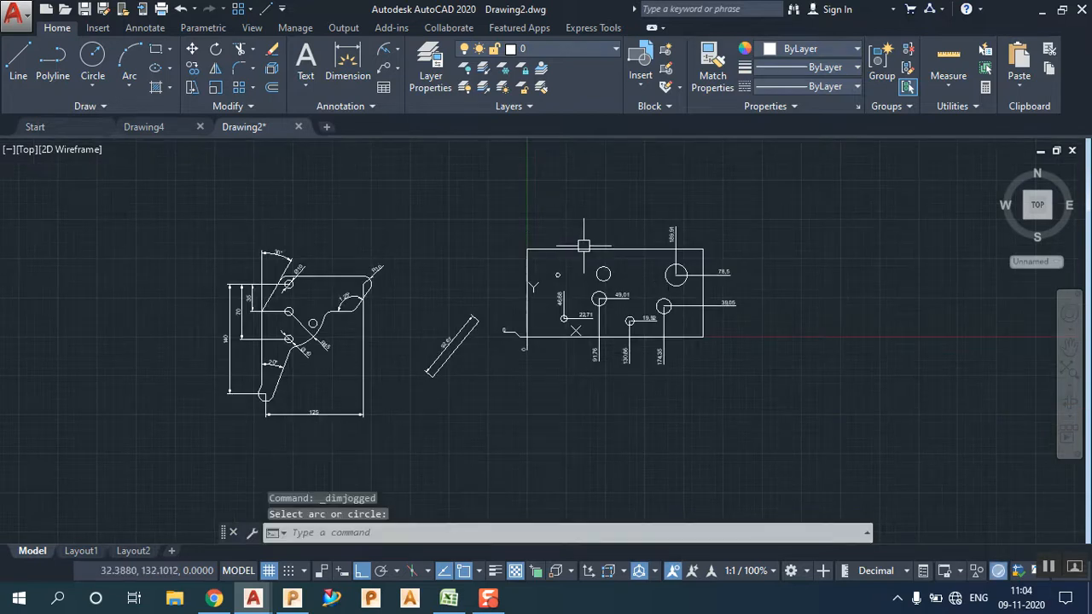
pyautogui.scroll(4, 754, 281)
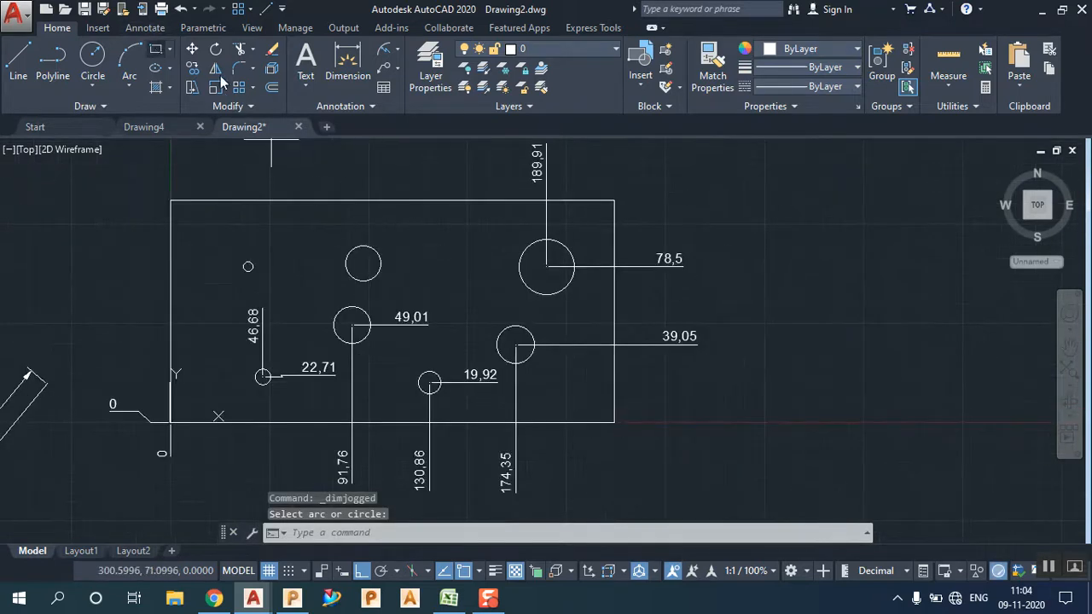
# Step: Draw a second sample rectangle about 201 by 96 units in the empty area to the right of the ordinate-dimensioned one
pyautogui.click(157, 48)
pyautogui.scroll(-2, 553, 225)
pyautogui.click(719, 219)
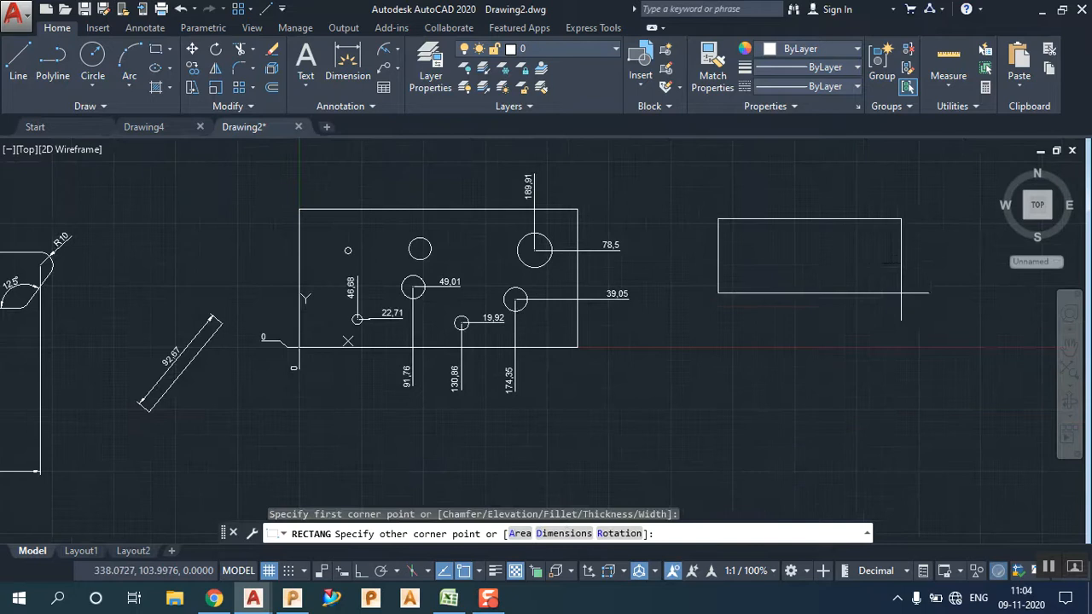
pyautogui.click(967, 337)
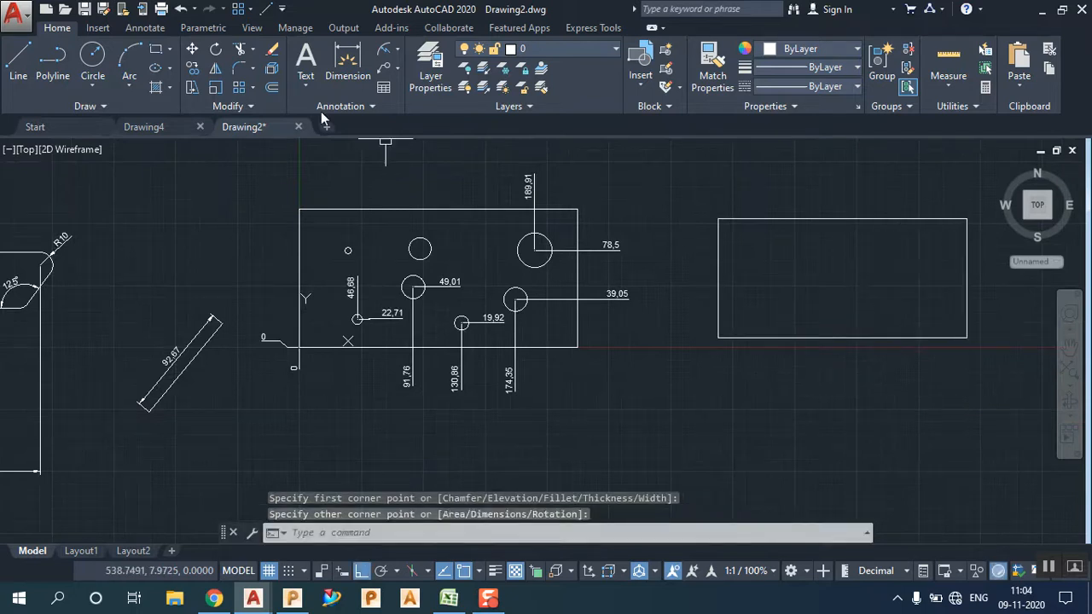
# Step: Draw a shallow upward-bulging three-point arc about 179 units wide with a radius of about 155 inside the new rectangle
pyautogui.click(131, 77)
pyautogui.click(735, 276)
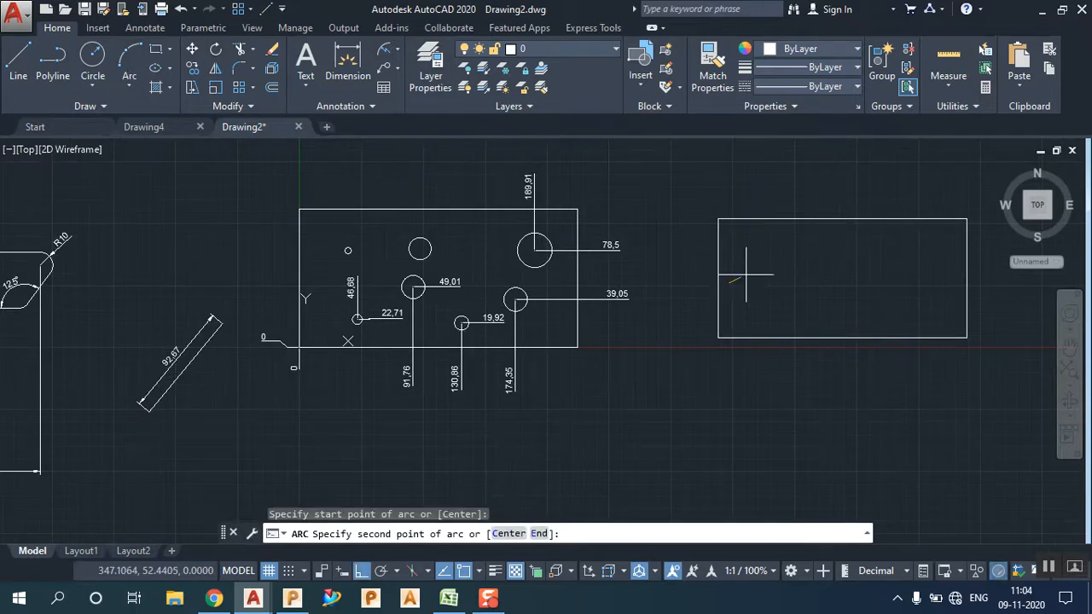
pyautogui.click(819, 251)
pyautogui.click(950, 287)
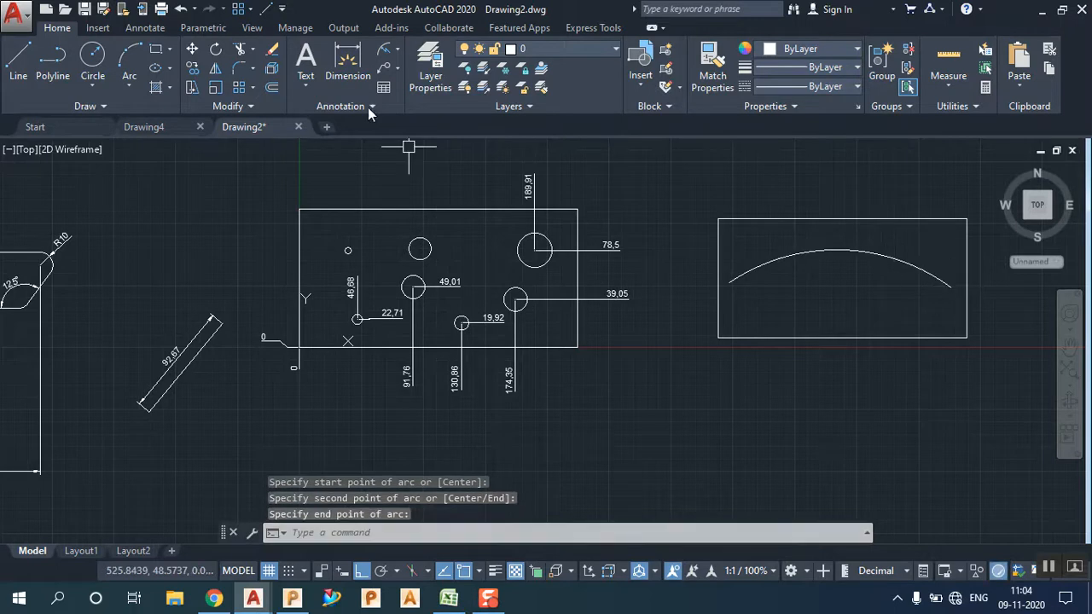
# Step: Add a radius dimension to the shallow arc, with its text above the arc's right part
pyautogui.click(396, 48)
pyautogui.click(413, 207)
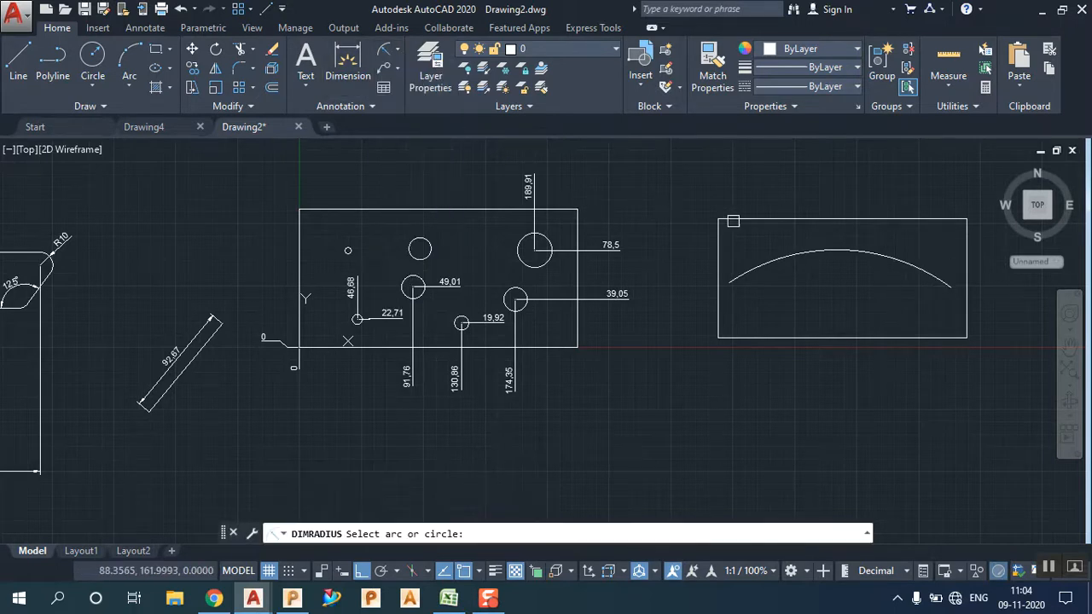
pyautogui.click(861, 252)
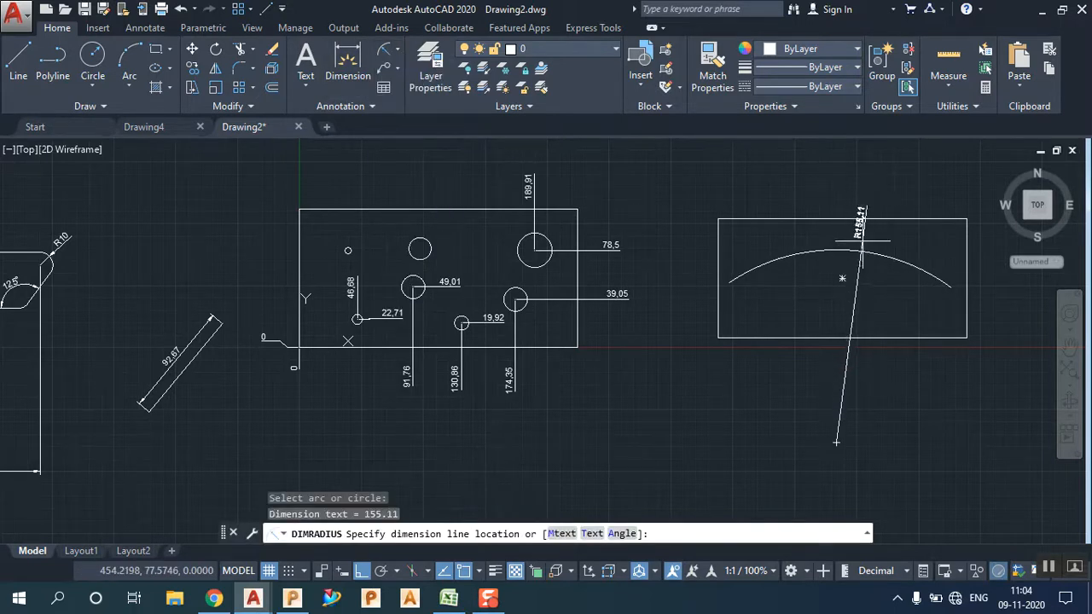
pyautogui.click(928, 242)
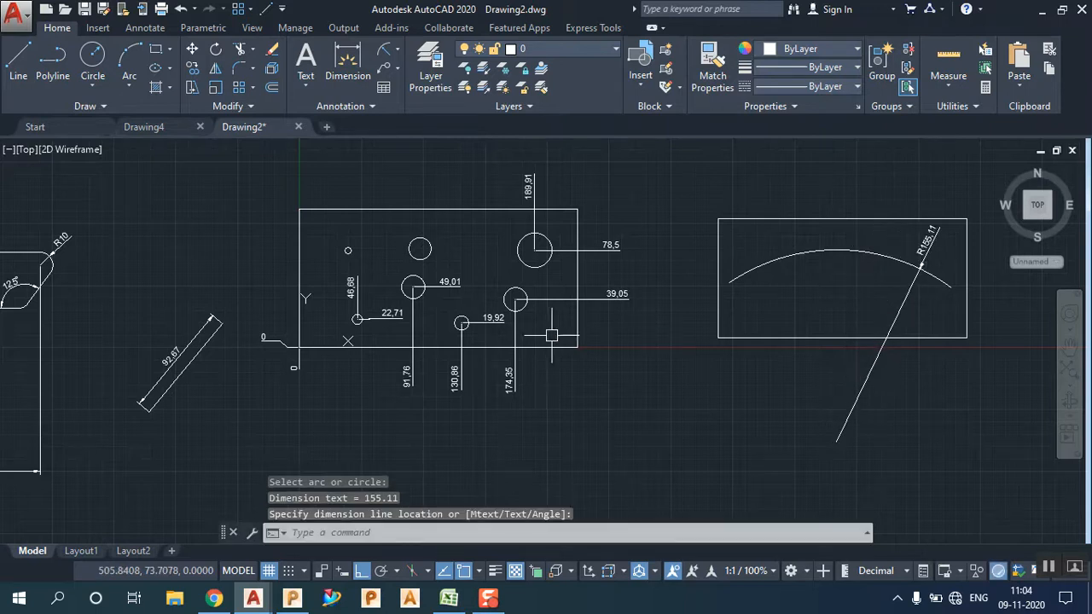
# Step: Erase the radius dimension from the shallow arc
pyautogui.click(856, 414)
pyautogui.rightClick(707, 371)
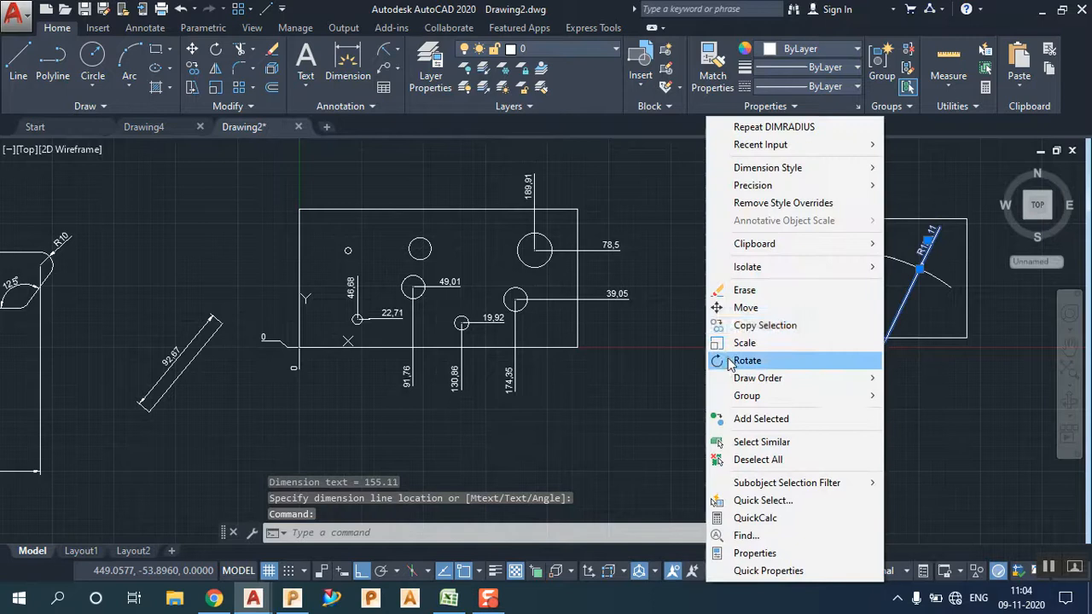
pyautogui.click(740, 287)
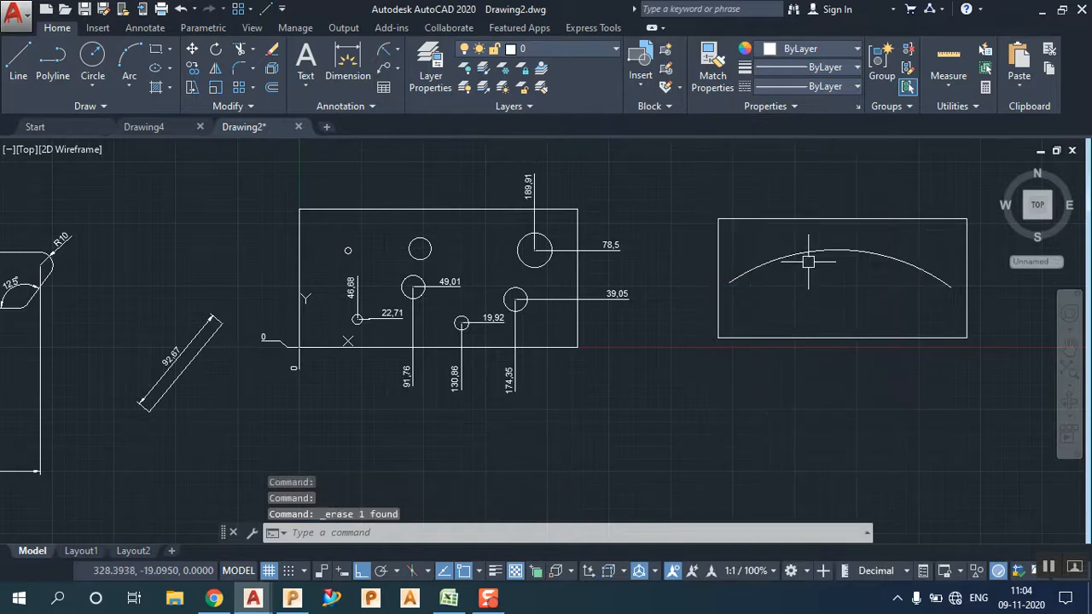
# Step: Add a jogged radius dimension to the arc, its override centre near the rectangle's lower edge and its arrow just left of the crown
pyautogui.click(396, 49)
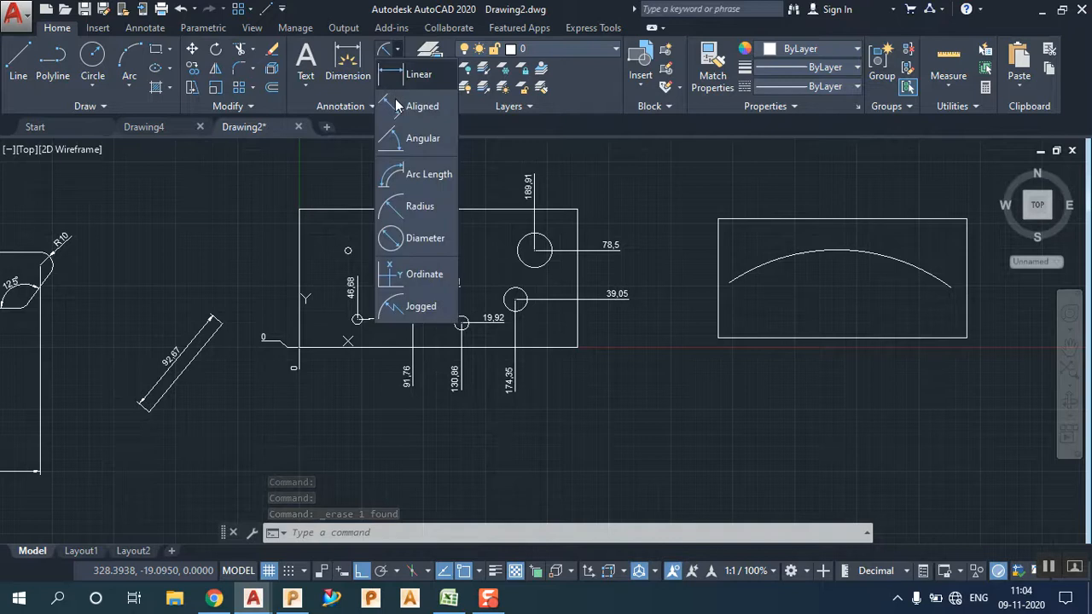
pyautogui.click(427, 313)
pyautogui.scroll(5, 798, 271)
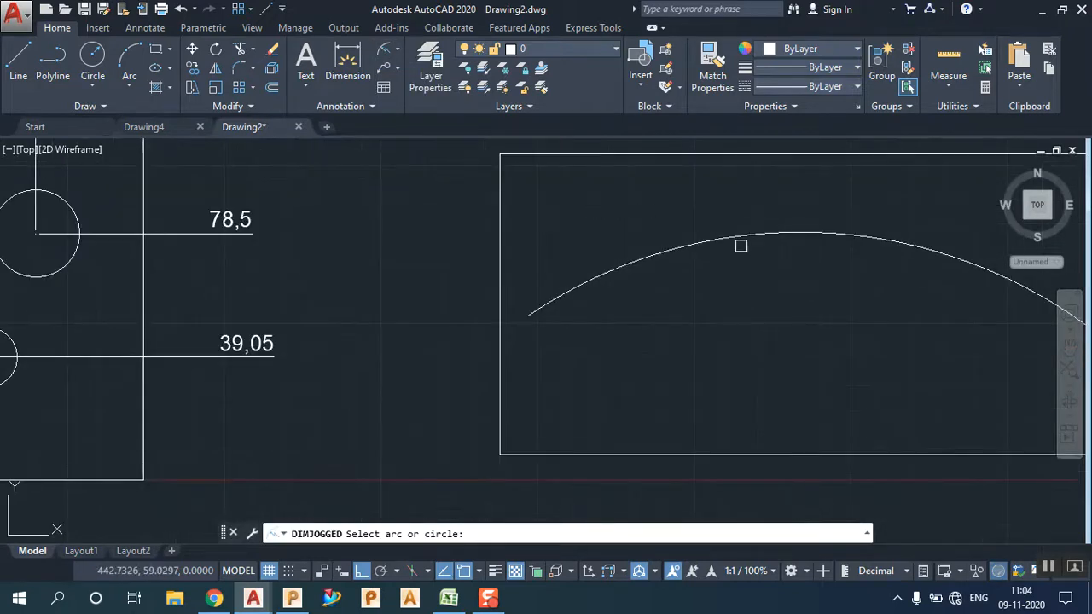
pyautogui.click(852, 240)
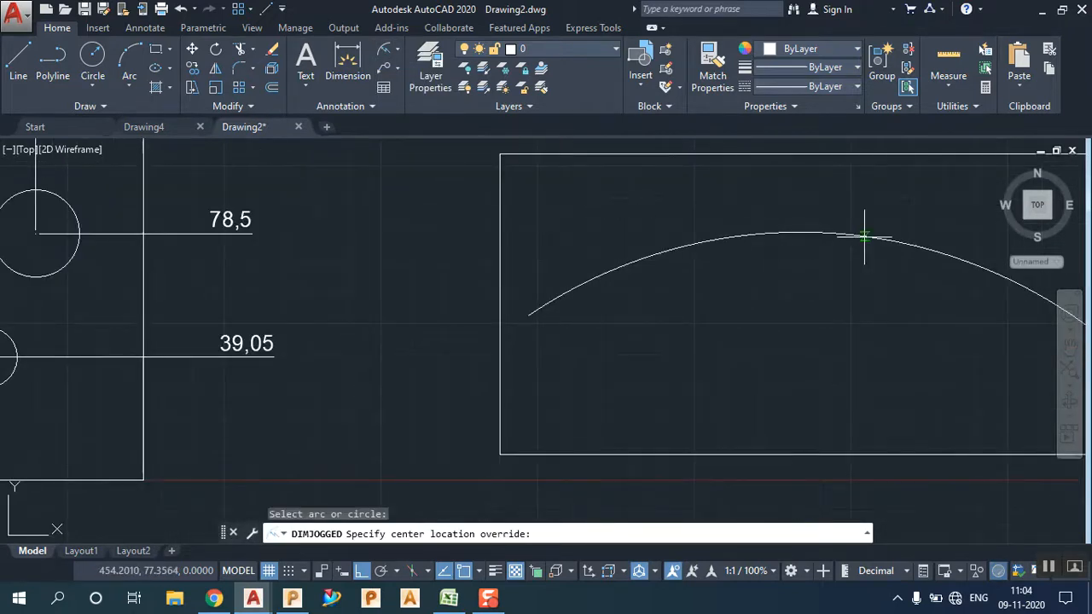
pyautogui.click(787, 435)
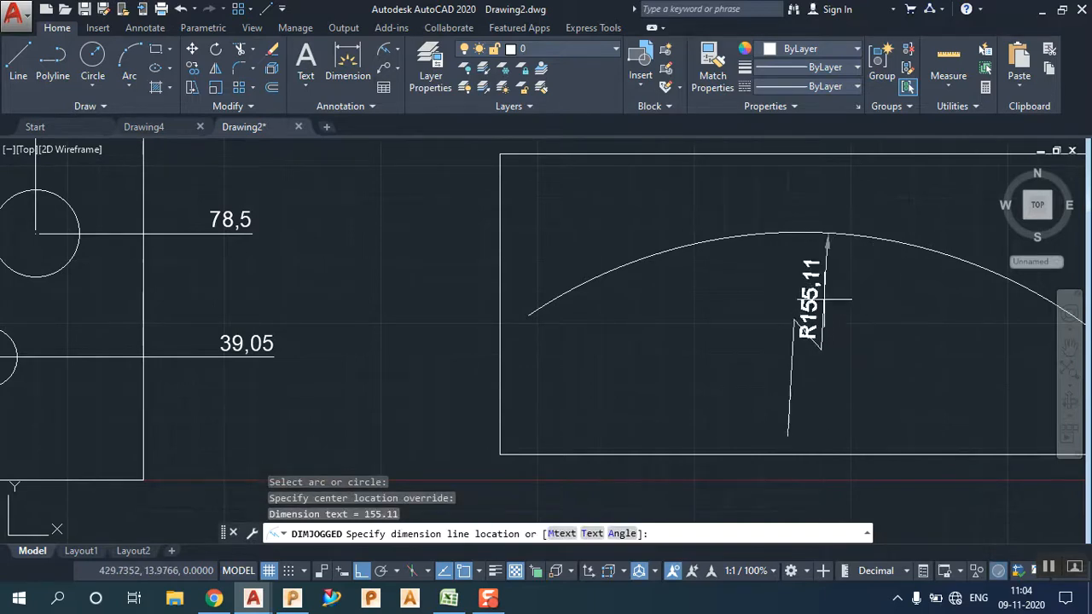
pyautogui.click(766, 341)
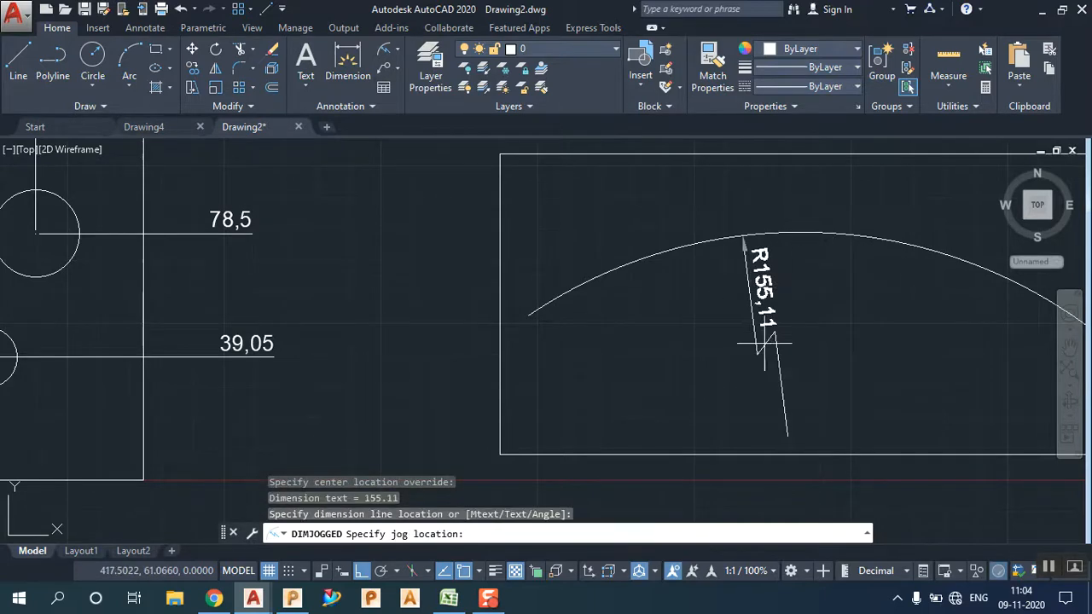
pyautogui.click(768, 363)
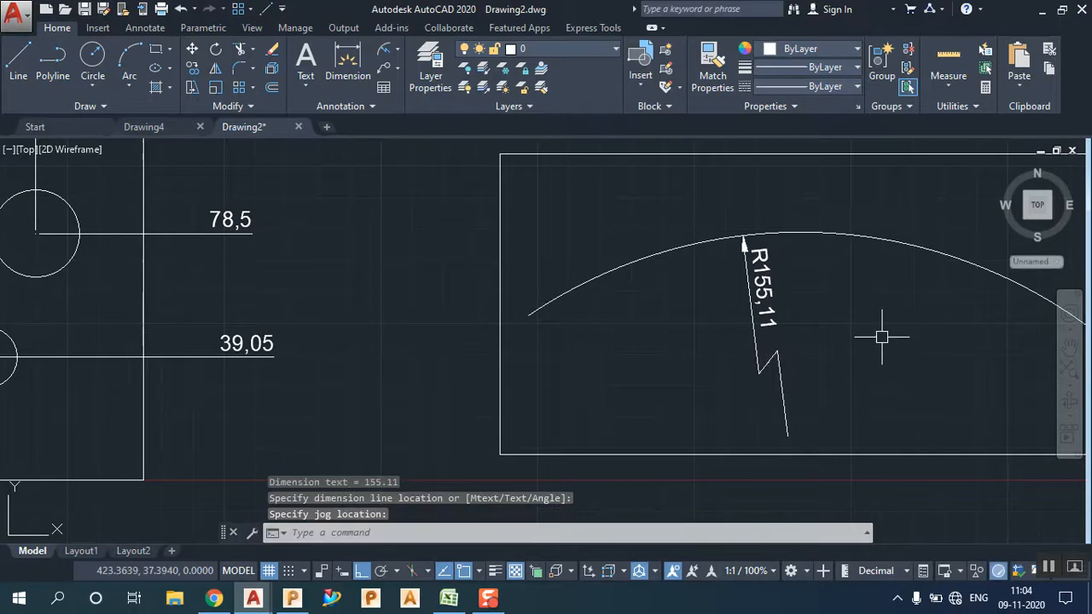
# Step: Erase the jogged radius dimension from the arc
pyautogui.moveTo(779, 253); pyautogui.dragTo(501, 232, button='middle')
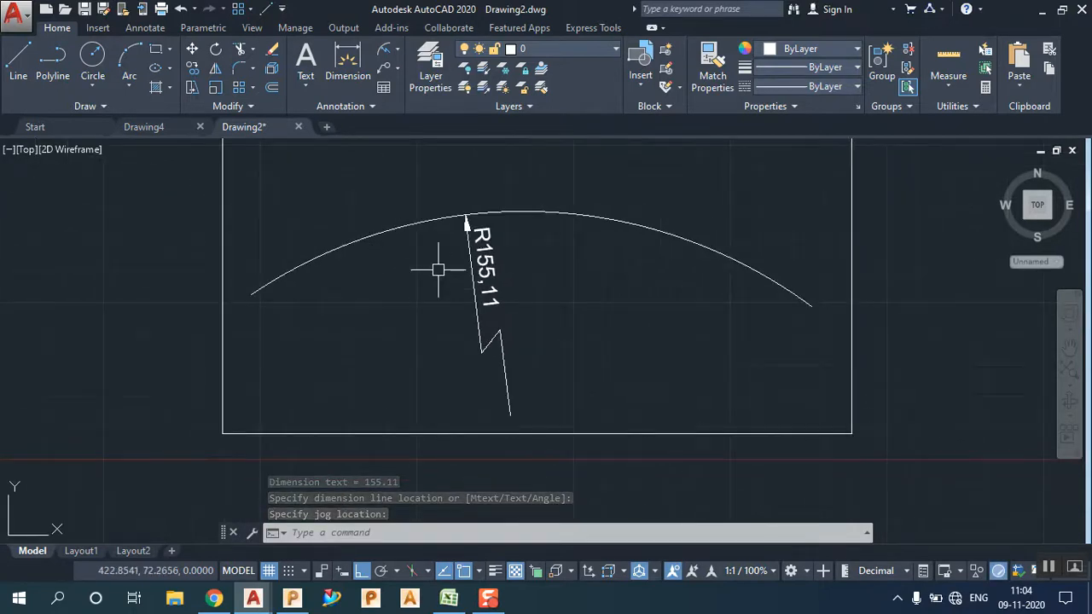
pyautogui.click(480, 294)
pyautogui.rightClick(422, 245)
pyautogui.click(461, 290)
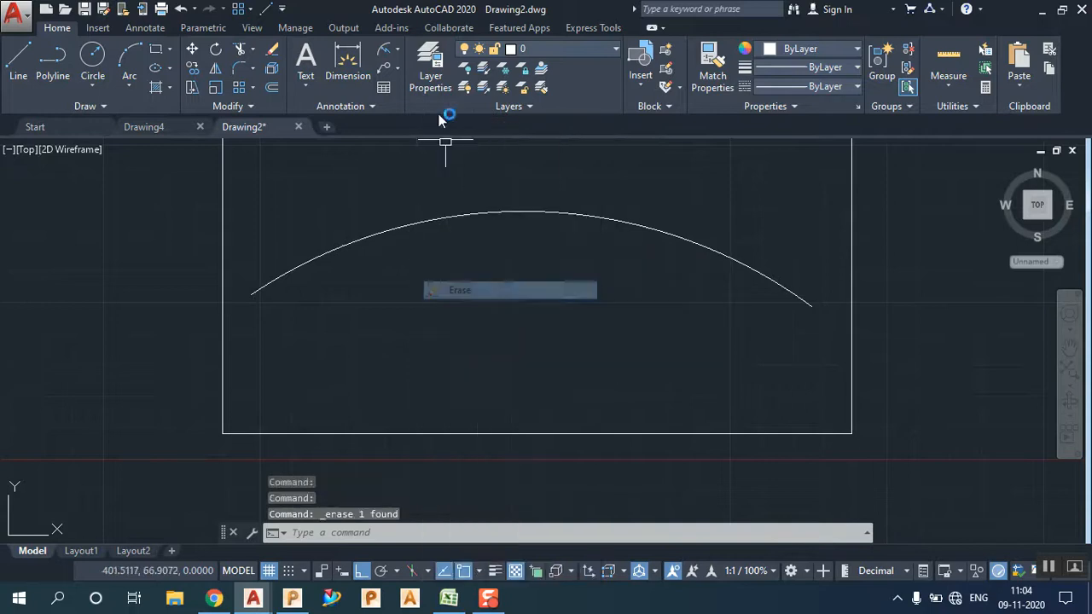
# Step: Add a jogged radius dimension just right of the arc's crown, with the override centre near the rectangle's lower edge and the jog low
pyautogui.click(383, 50)
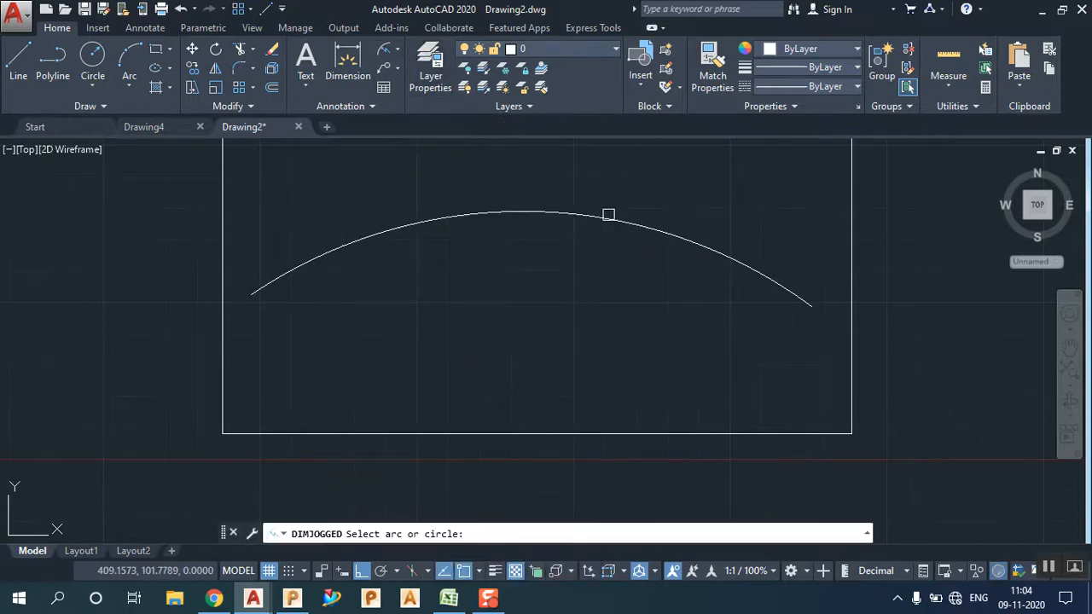
pyautogui.click(611, 216)
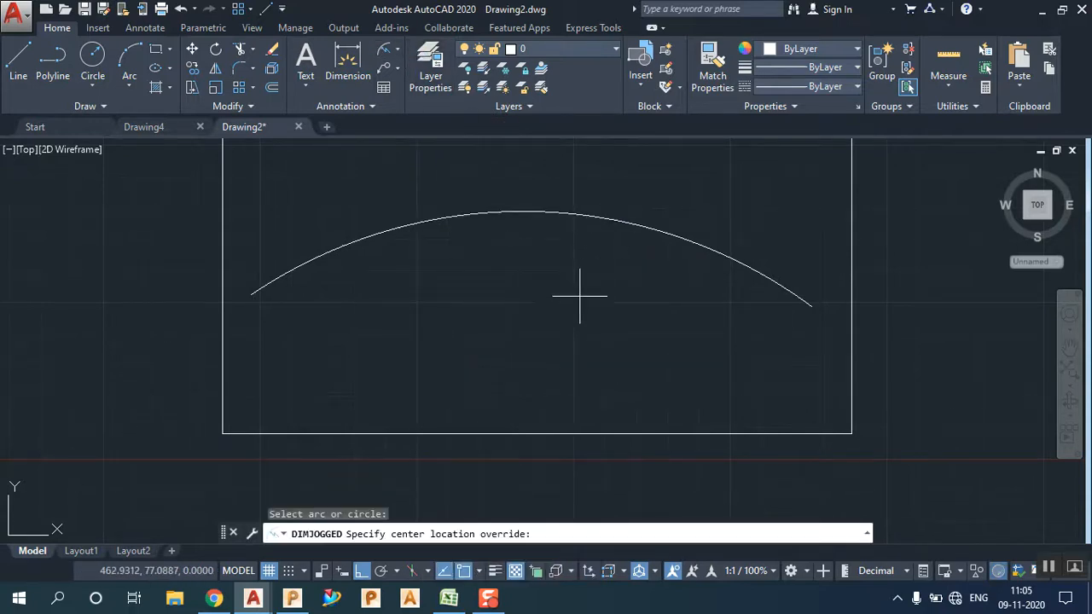
pyautogui.click(521, 415)
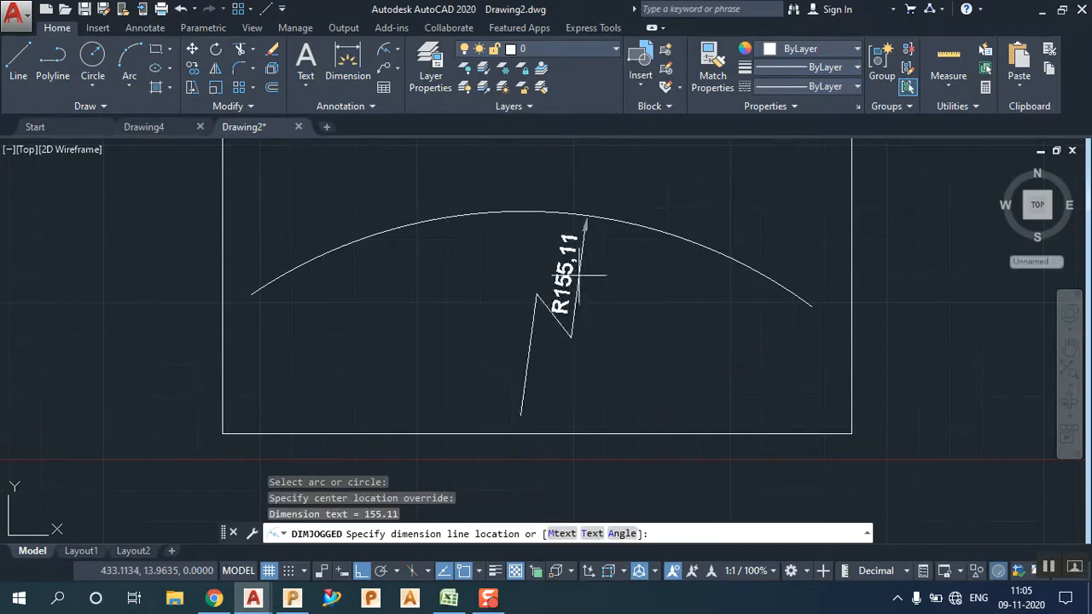
pyautogui.click(559, 256)
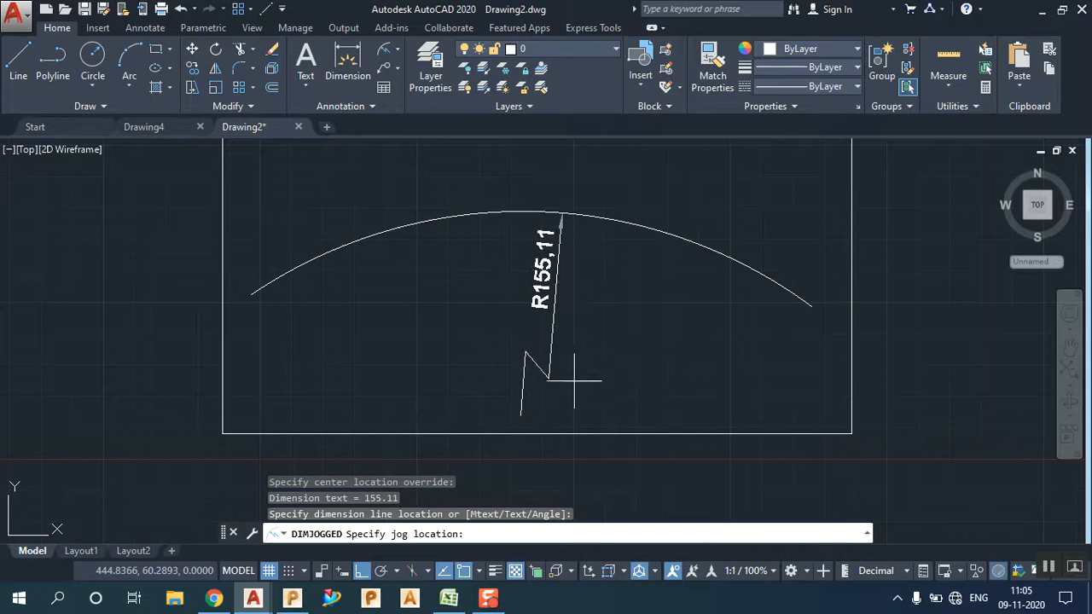
pyautogui.click(601, 381)
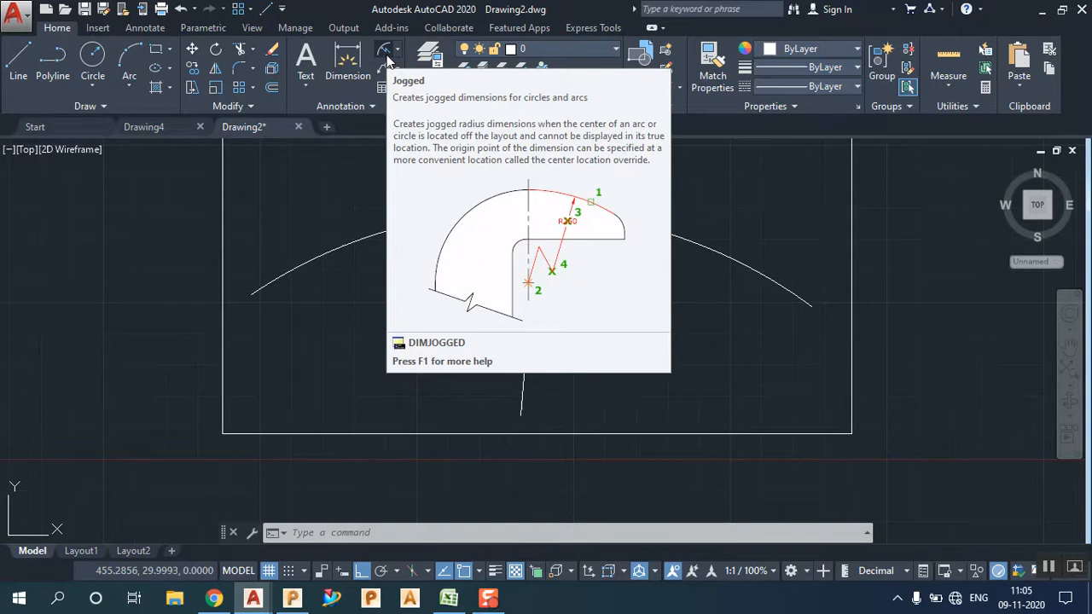
# Step: Replace the text of the bracket's outermost vertical dimension with the letter A
pyautogui.scroll(-5, 515, 308)
pyautogui.moveTo(516, 308); pyautogui.dragTo(550, 307, button='middle')
pyautogui.scroll(5, 453, 316)
pyautogui.moveTo(614, 339); pyautogui.dragTo(731, 309, button='middle')
pyautogui.scroll(-5, 845, 293)
pyautogui.moveTo(855, 291); pyautogui.dragTo(912, 307, button='middle')
pyautogui.moveTo(529, 307); pyautogui.dragTo(1033, 310, button='middle')
pyautogui.moveTo(499, 300); pyautogui.dragTo(512, 301, button='middle')
pyautogui.moveTo(552, 377); pyautogui.dragTo(566, 328, button='middle')
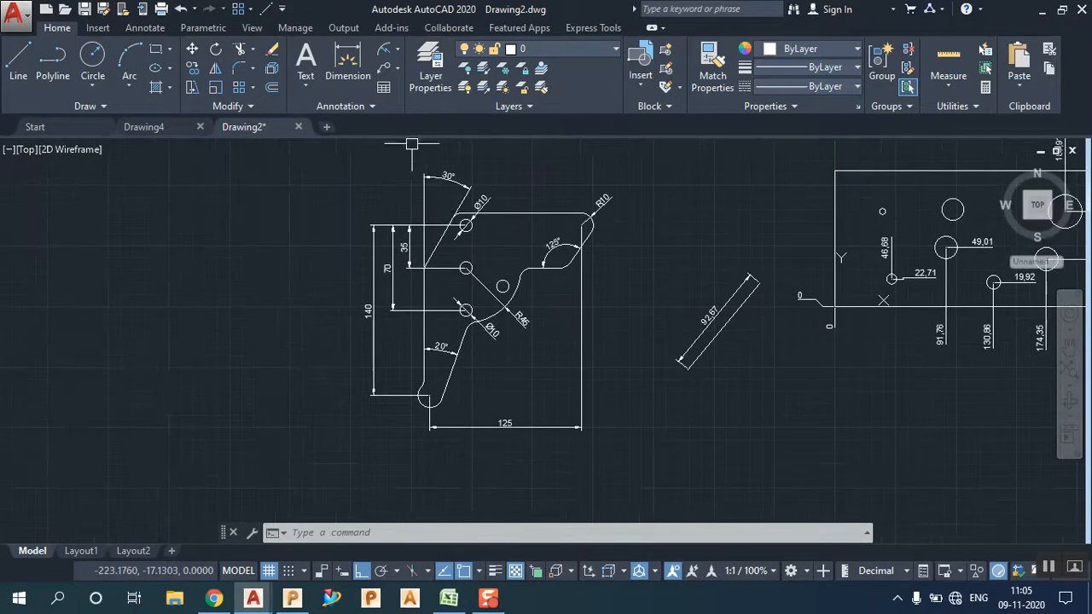
pyautogui.click(397, 69)
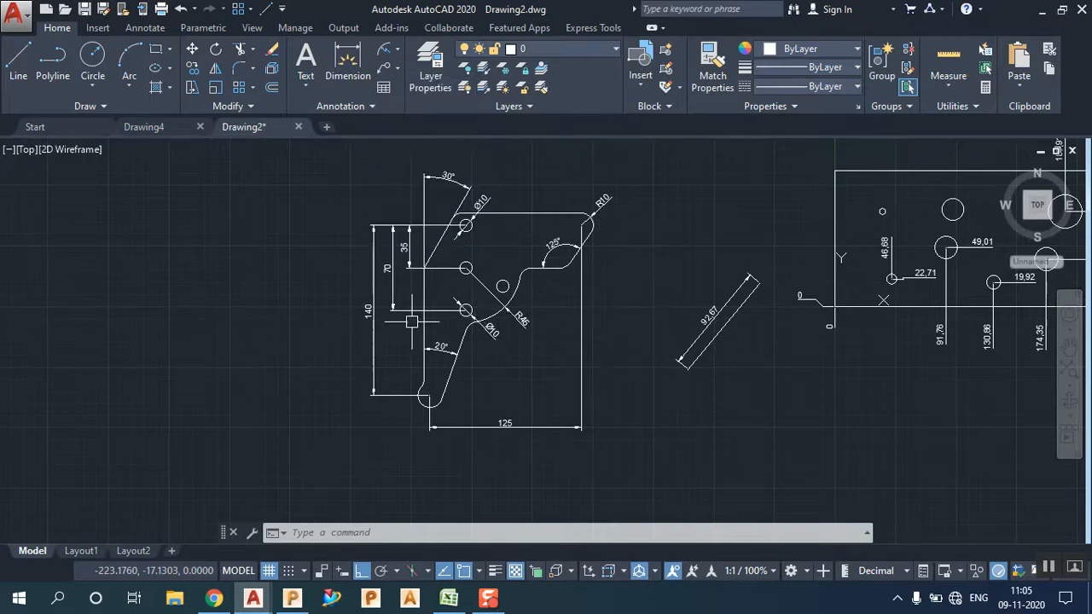
pyautogui.scroll(2, 375, 320)
pyautogui.scroll(2, 375, 320)
pyautogui.scroll(4, 358, 332)
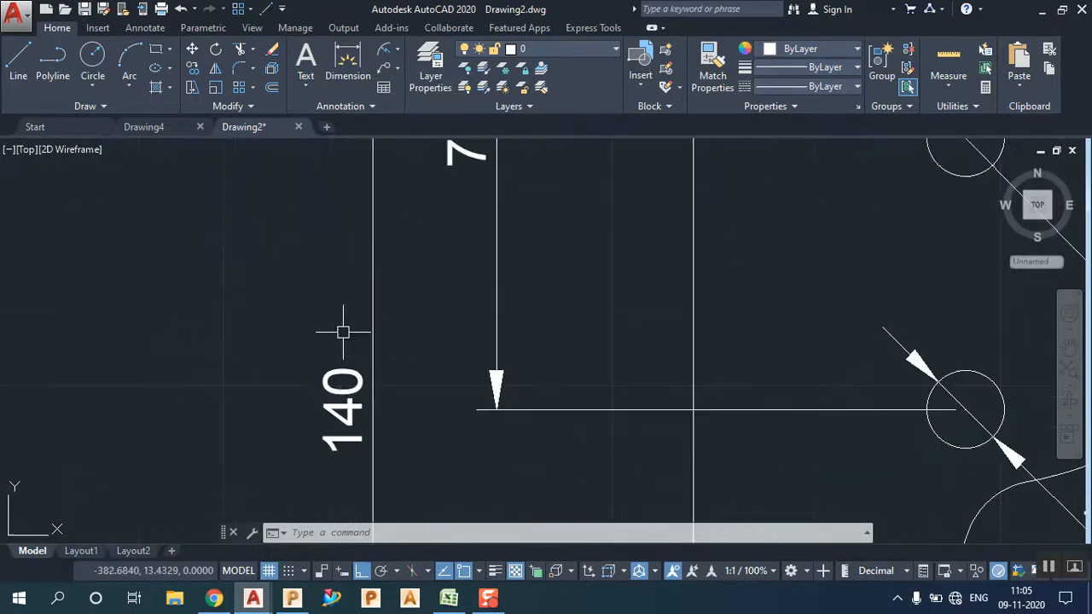
pyautogui.moveTo(403, 288); pyautogui.dragTo(466, 243, button='middle')
pyautogui.scroll(-4, 447, 302)
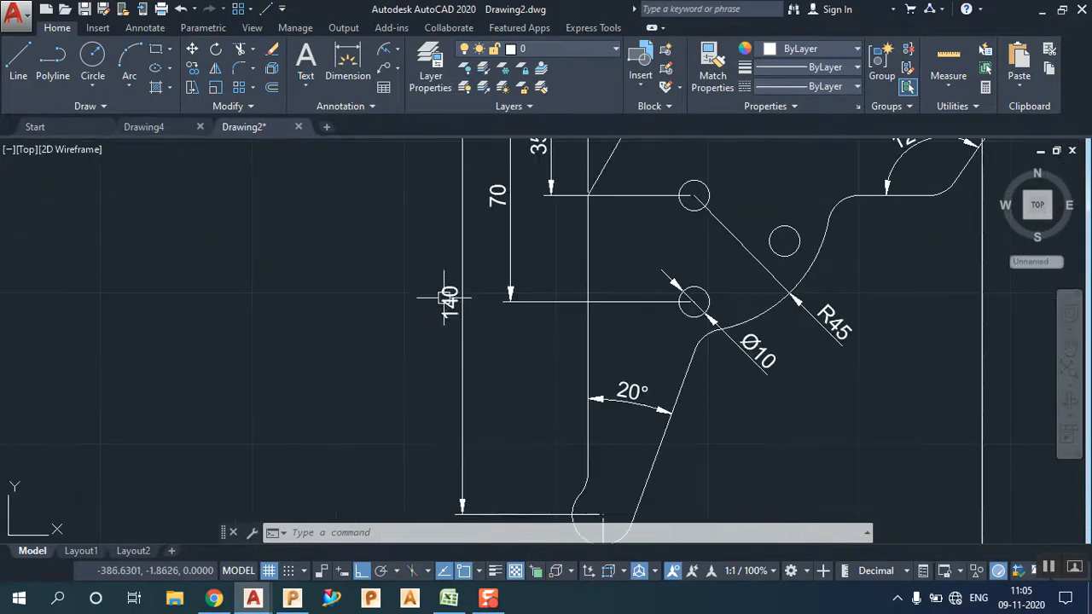
pyautogui.scroll(-3, 447, 317)
pyautogui.scroll(3, 444, 307)
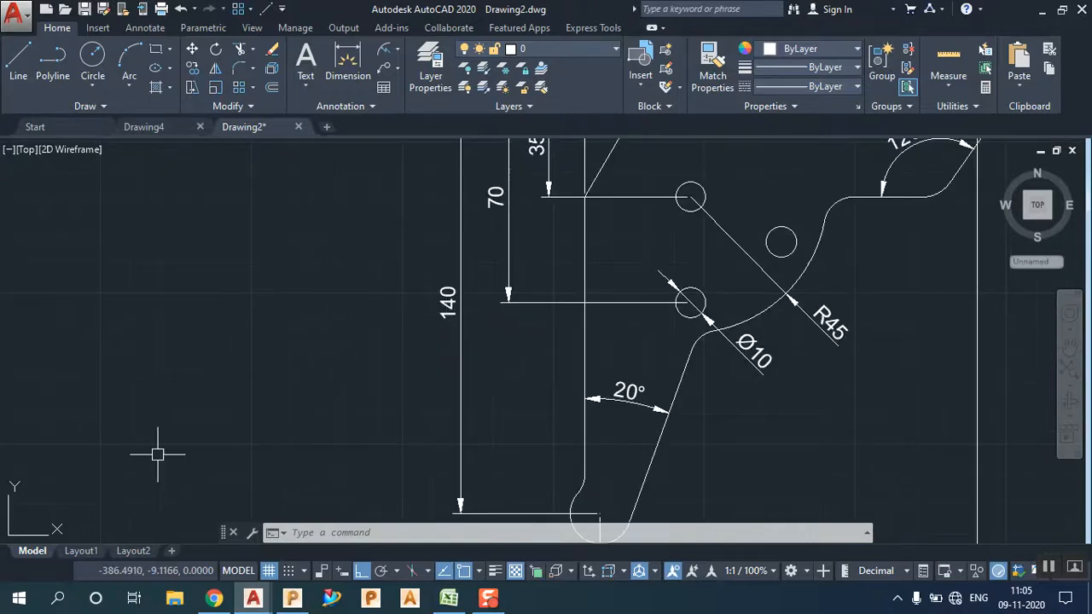
pyautogui.click(460, 312)
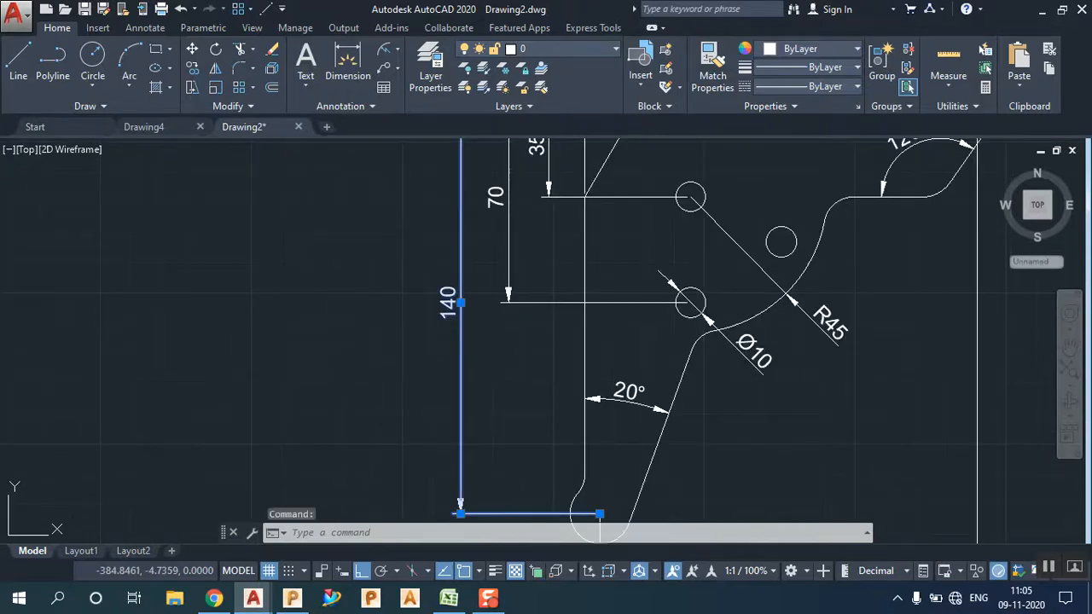
pyautogui.doubleClick(449, 307)
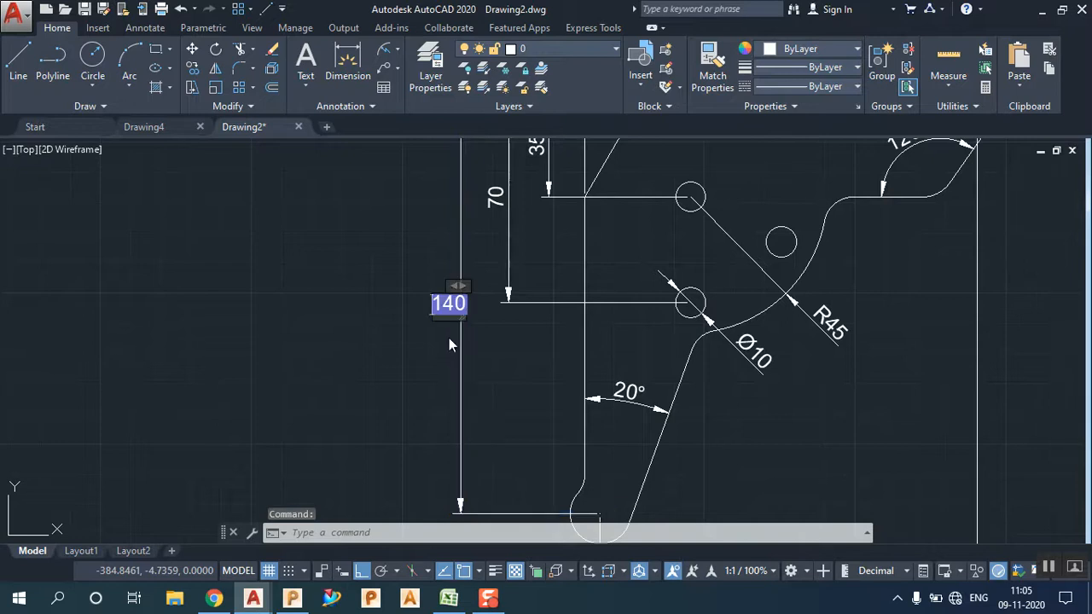
pyautogui.press('BackSpace')
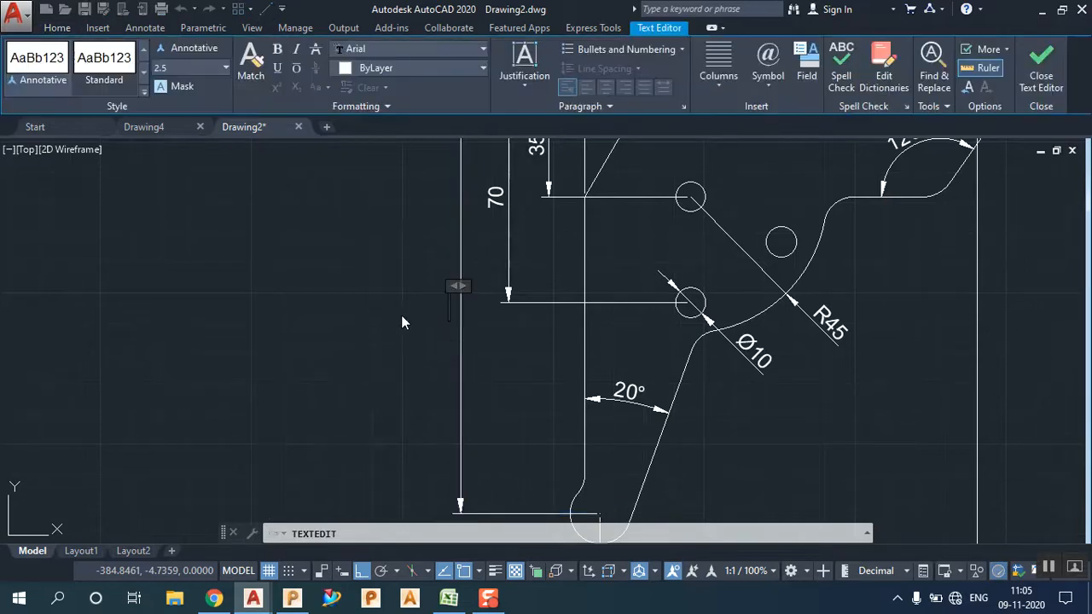
pyautogui.write('A')
pyautogui.click(403, 322)
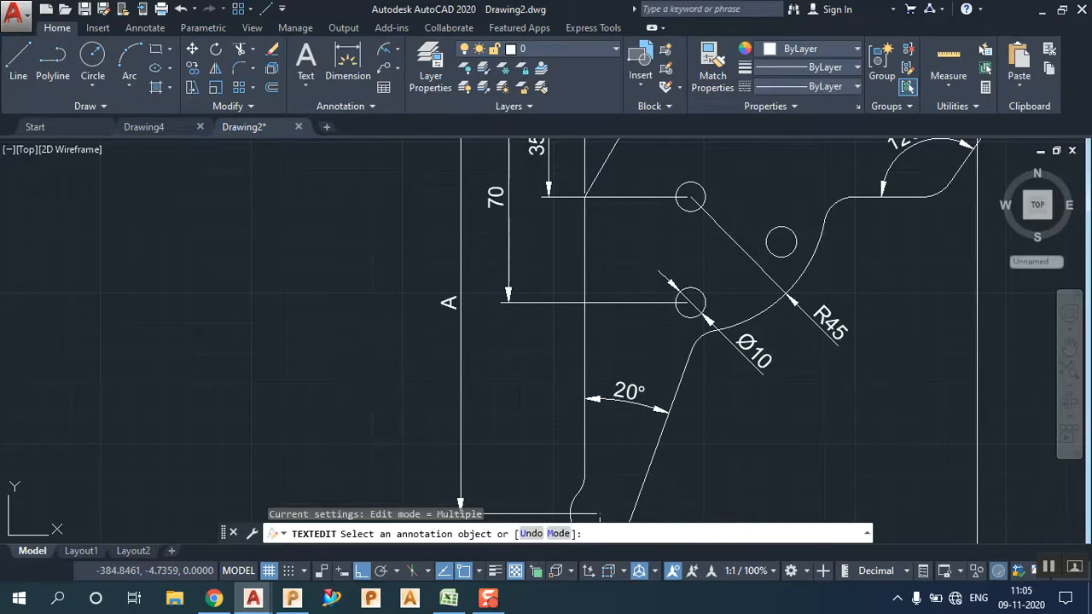
# Step: Replace the text of the 70 vertical dimension with the letter B and finish text editing
pyautogui.click(495, 198)
pyautogui.press('Home')
pyautogui.write('B')
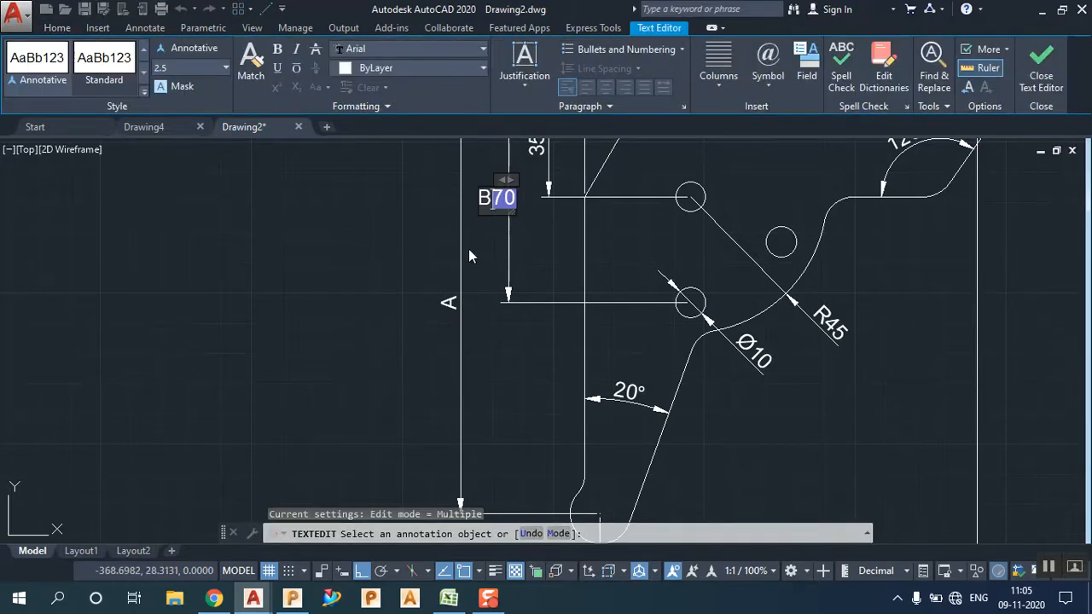
pyautogui.press('Delete')
pyautogui.click(468, 253)
pyautogui.scroll(-4, 460, 253)
pyautogui.rightClick(378, 294)
pyautogui.click(401, 300)
# Step: Override the text of the sloping line's aligned dimension with 93 and finish text editing
pyautogui.scroll(2, 437, 321)
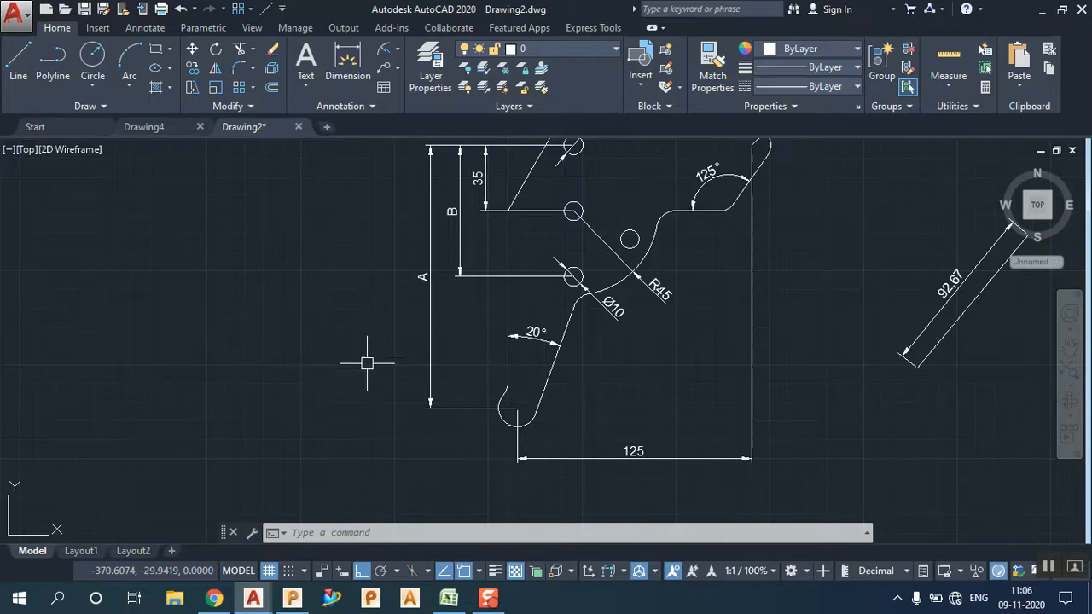
pyautogui.scroll(-2, 333, 375)
pyautogui.scroll(2, 475, 324)
pyautogui.moveTo(475, 324); pyautogui.dragTo(305, 352, button='middle')
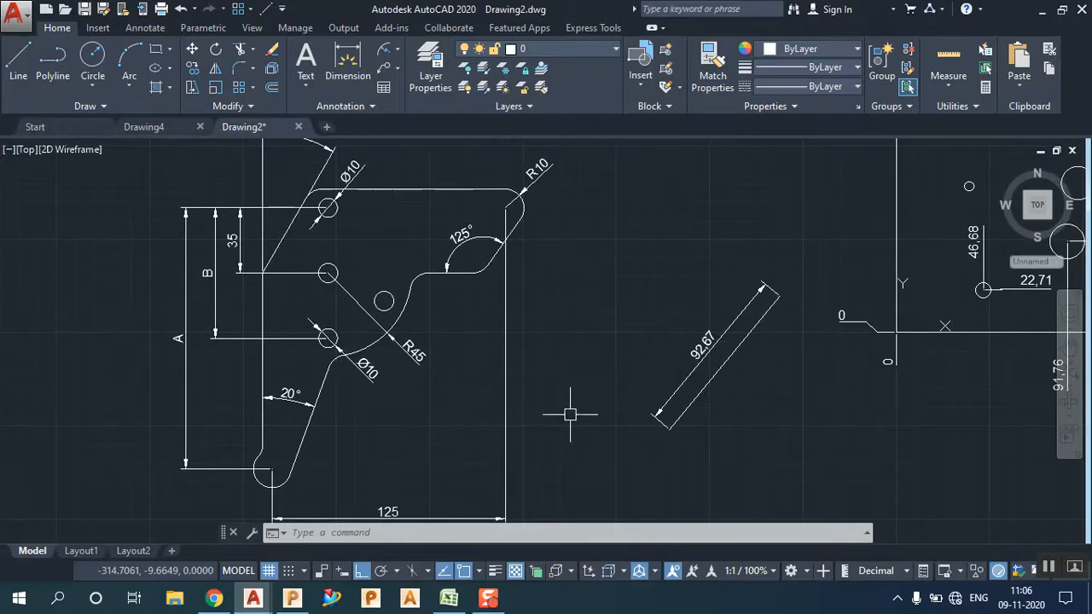
pyautogui.scroll(4, 776, 367)
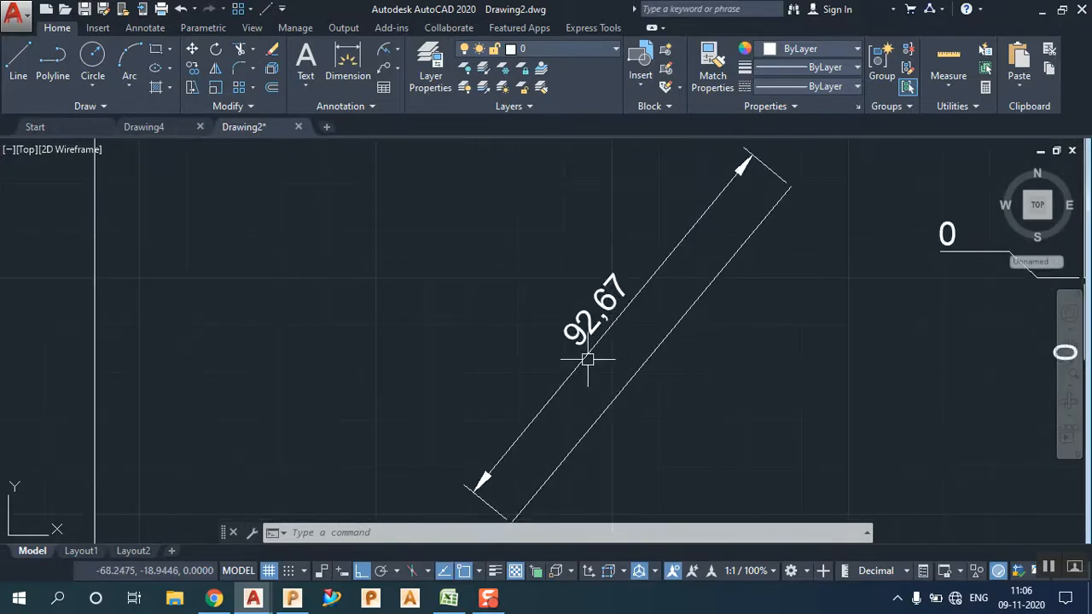
pyautogui.scroll(3, 589, 322)
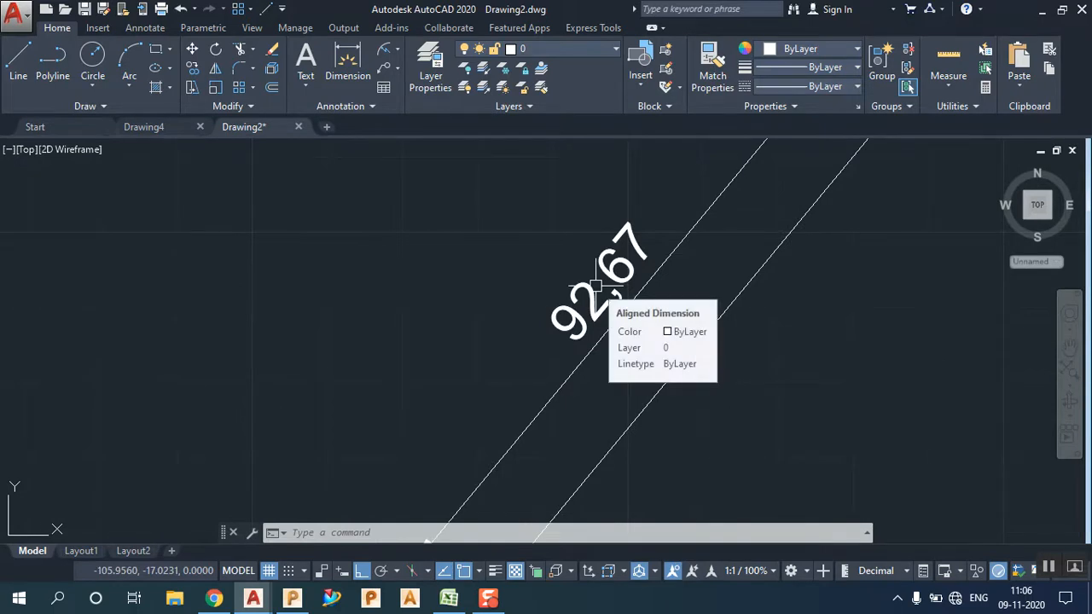
pyautogui.doubleClick(595, 287)
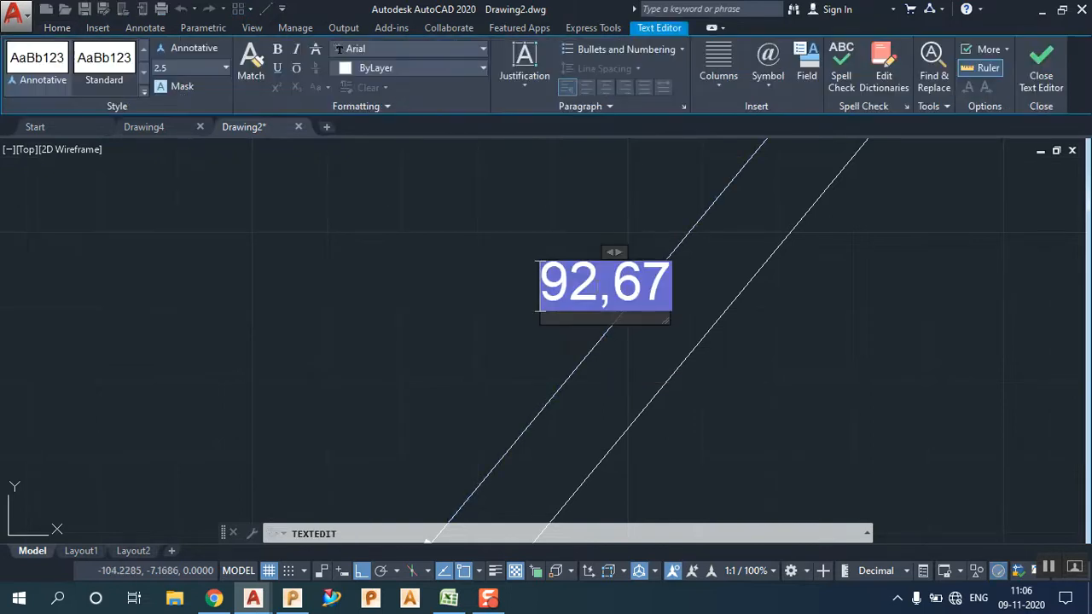
pyautogui.write('95')
pyautogui.press('BackSpace')
pyautogui.write('3')
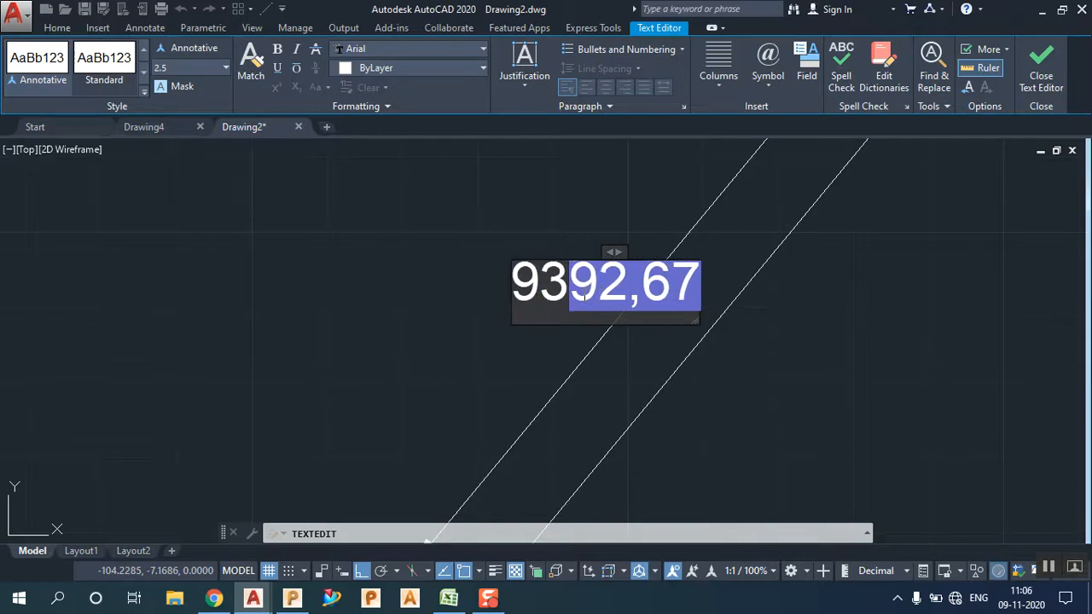
pyautogui.press('Delete')
pyautogui.click(560, 281)
pyautogui.rightClick(560, 281)
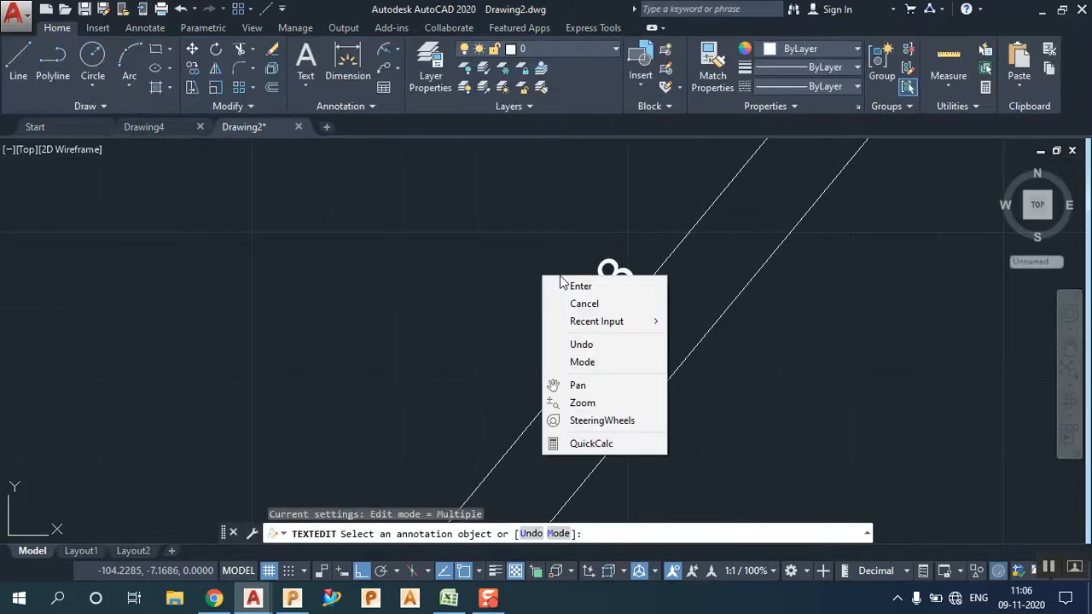
pyautogui.click(563, 285)
pyautogui.scroll(-5, 566, 287)
pyautogui.scroll(3, 592, 313)
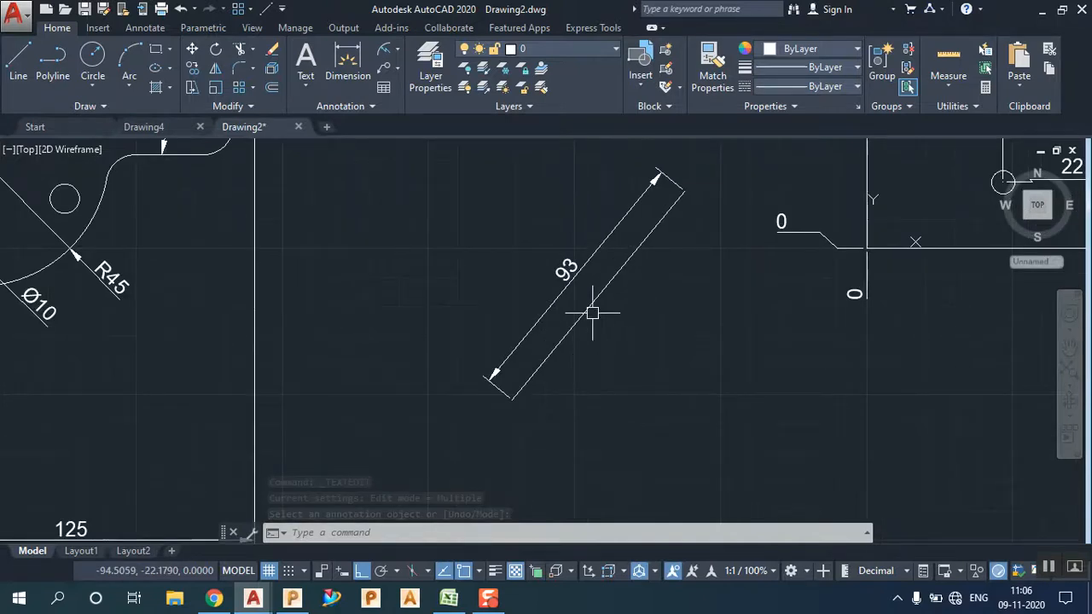
# Step: Try to add a dimension jog line between the text and the upper arrowhead of the sloping line's 93 dimension
pyautogui.click(400, 53)
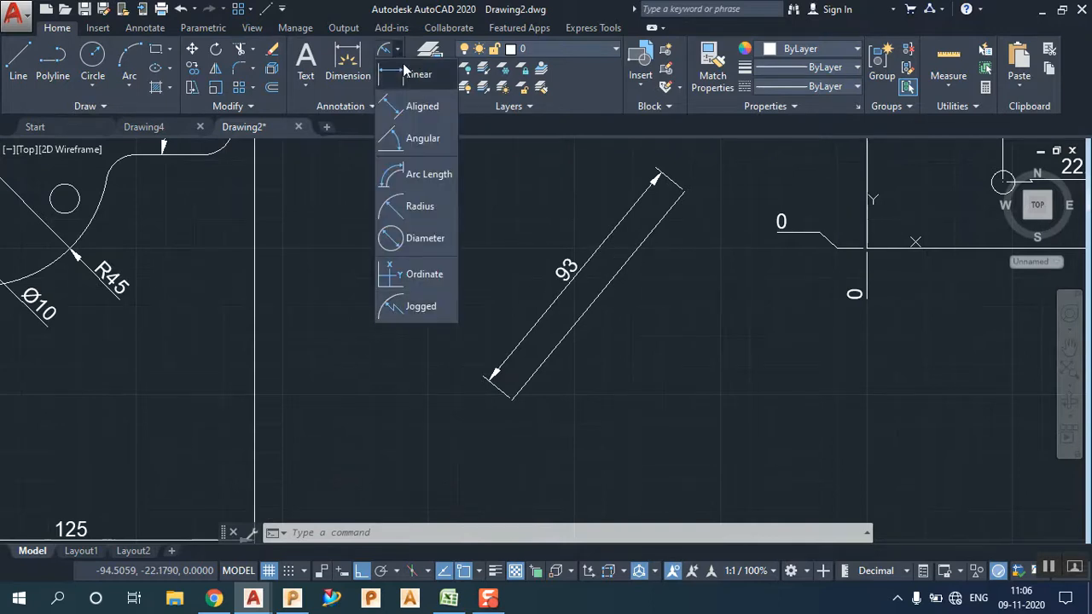
pyautogui.click(131, 31)
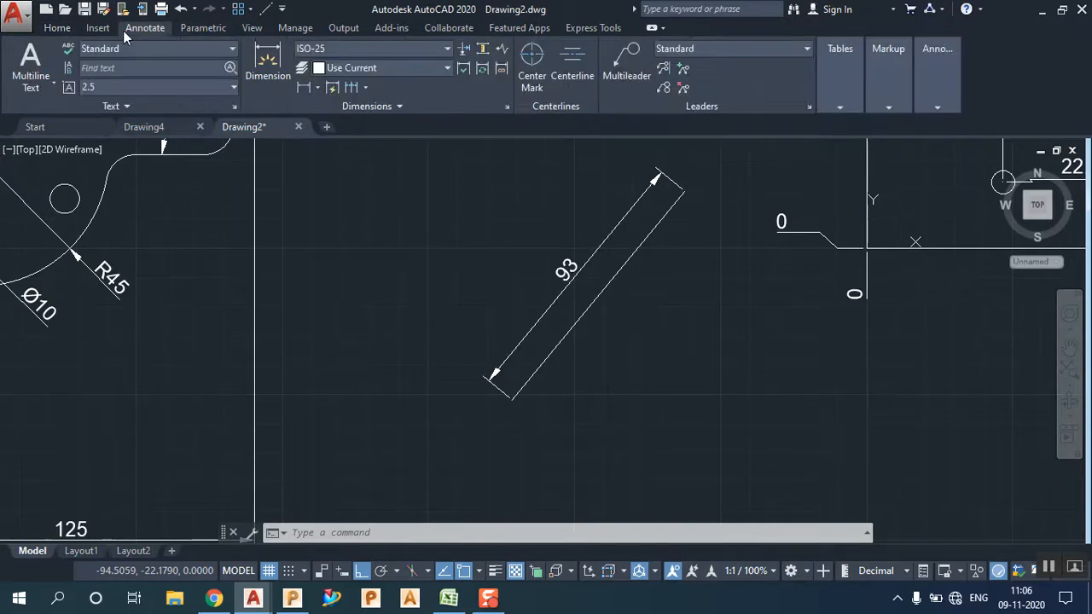
pyautogui.click(504, 48)
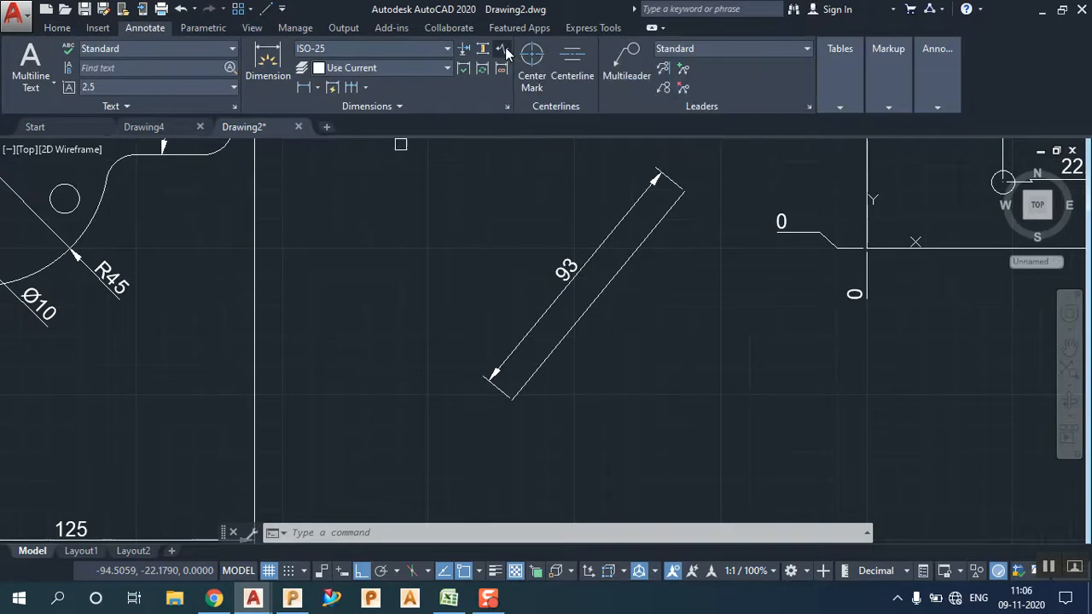
pyautogui.click(622, 220)
pyautogui.click(618, 222)
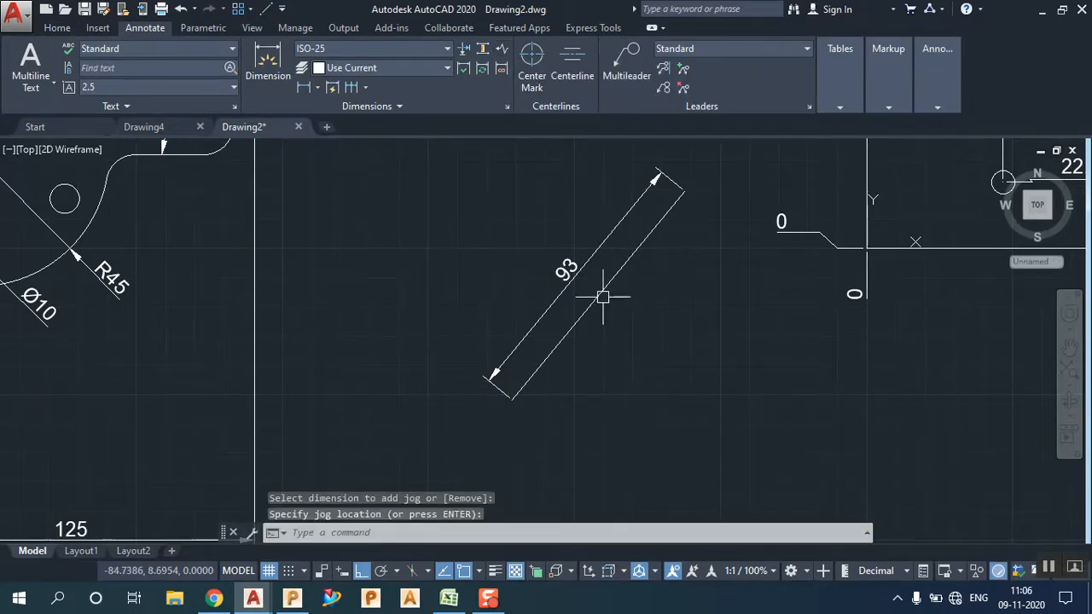
pyautogui.click(503, 49)
pyautogui.click(609, 239)
pyautogui.scroll(6, 602, 228)
pyautogui.click(589, 227)
pyautogui.scroll(-5, 580, 256)
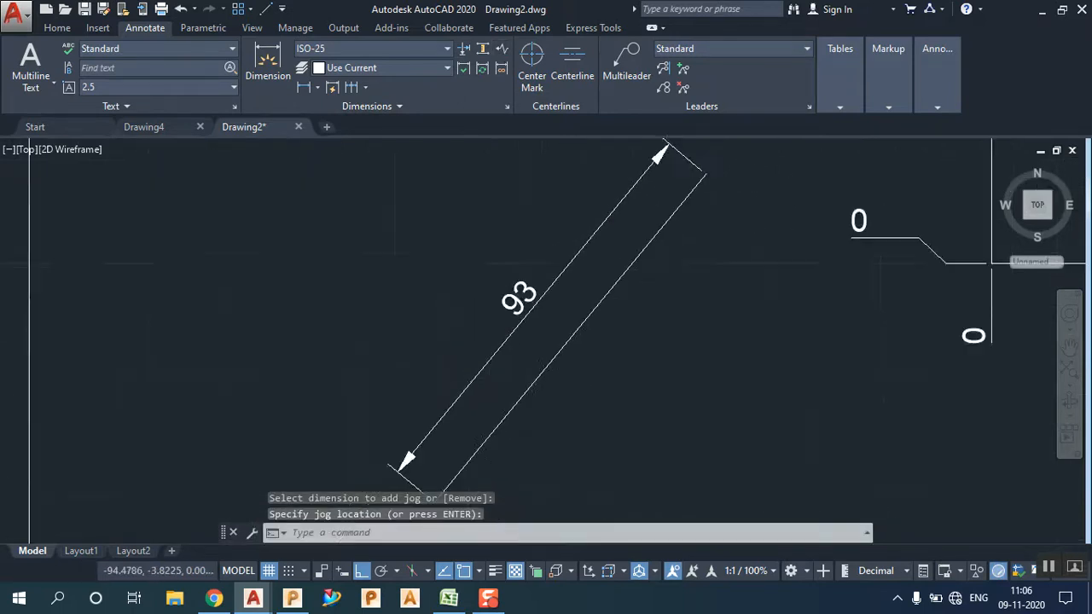
pyautogui.moveTo(558, 290)
pyautogui.mouseDown(button='middle')
pyautogui.moveTo(745, 366)
pyautogui.moveTo(598, 320)
pyautogui.moveTo(505, 389)
pyautogui.moveTo(487, 390)
pyautogui.mouseUp(button='middle')
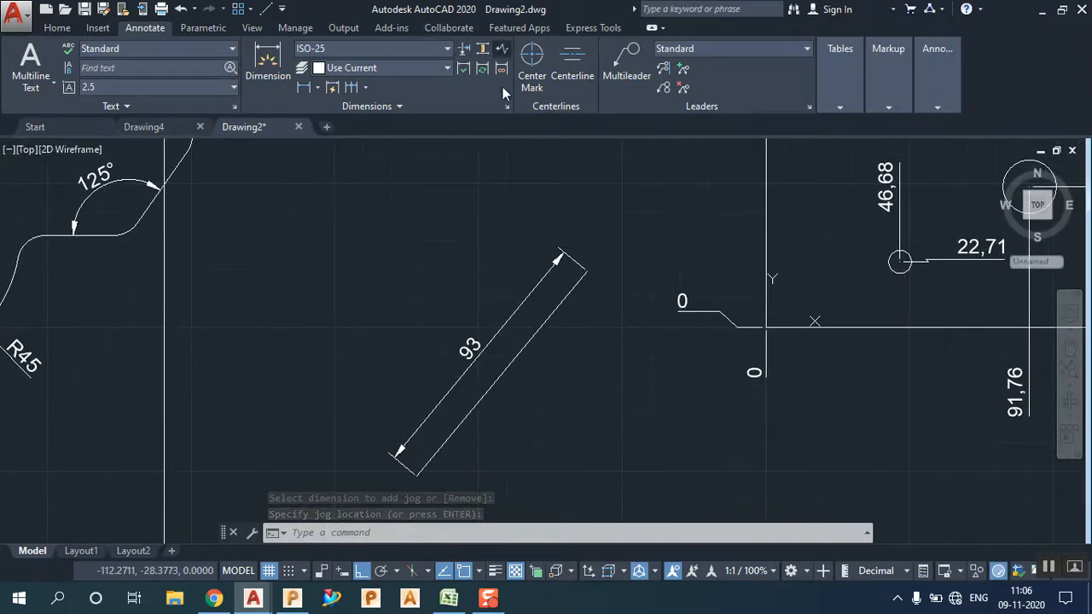
# Step: Try to add a jog below the text of the sloping line's 93 dimension, with ortho and object snap switched off
pyautogui.click(501, 49)
pyautogui.click(456, 381)
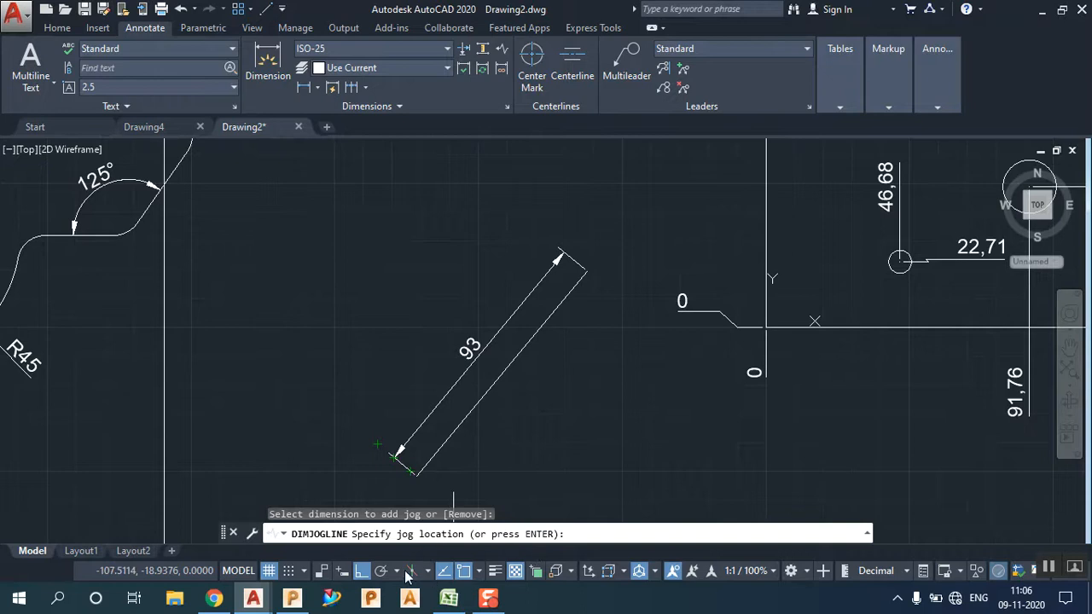
pyautogui.click(364, 570)
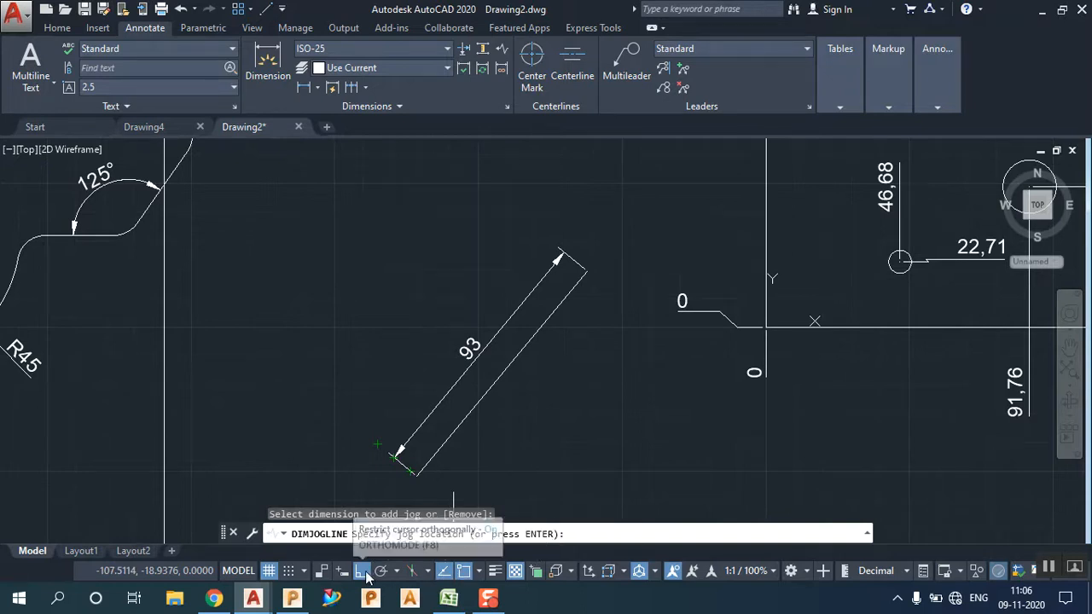
pyautogui.click(465, 571)
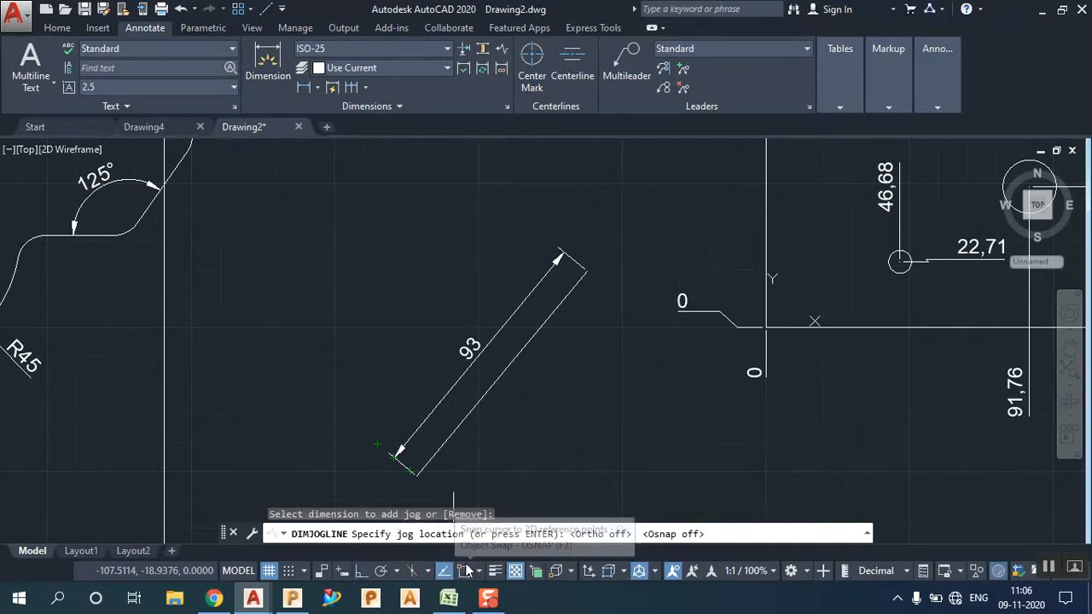
pyautogui.click(456, 383)
pyautogui.scroll(-5, 460, 389)
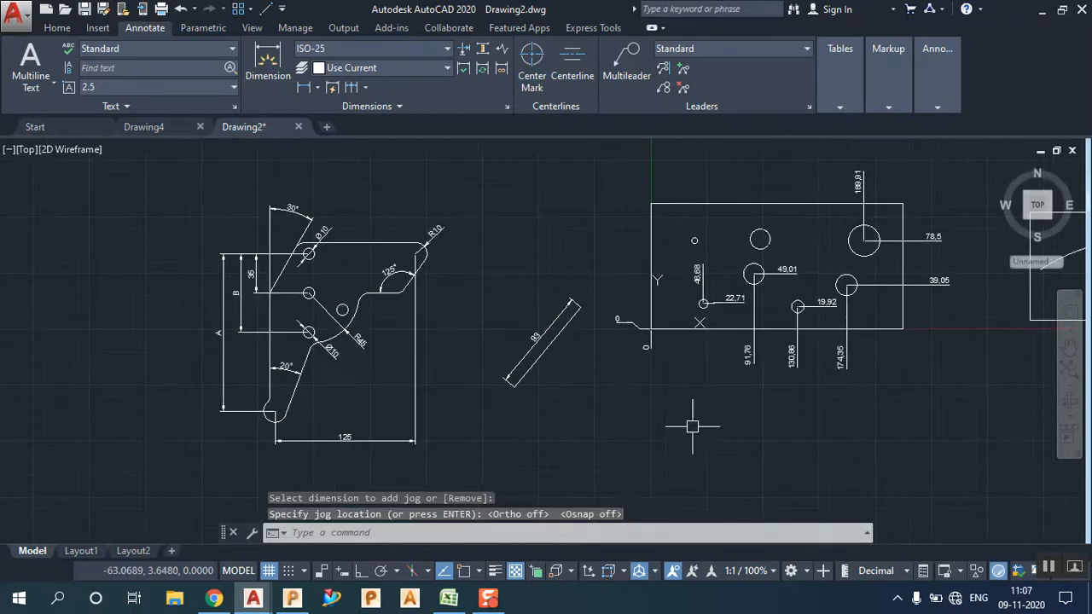
# Step: Try to add a jog to the bracket's horizontal 125 dimension line, between text and right arrowhead, with object snap on
pyautogui.scroll(6, 317, 418)
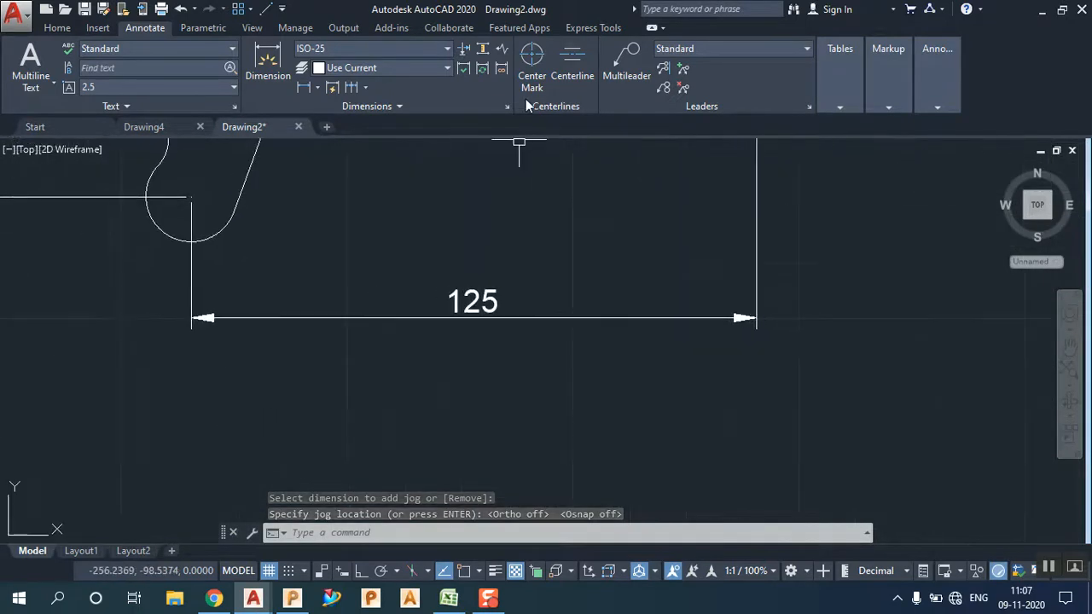
pyautogui.click(501, 50)
pyautogui.click(627, 319)
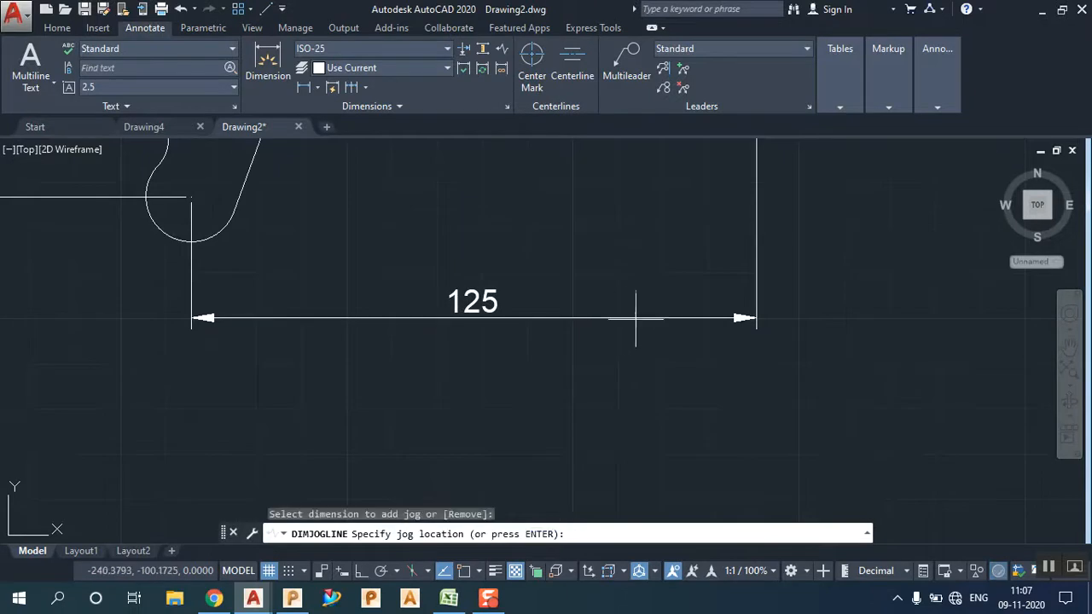
pyautogui.click(466, 571)
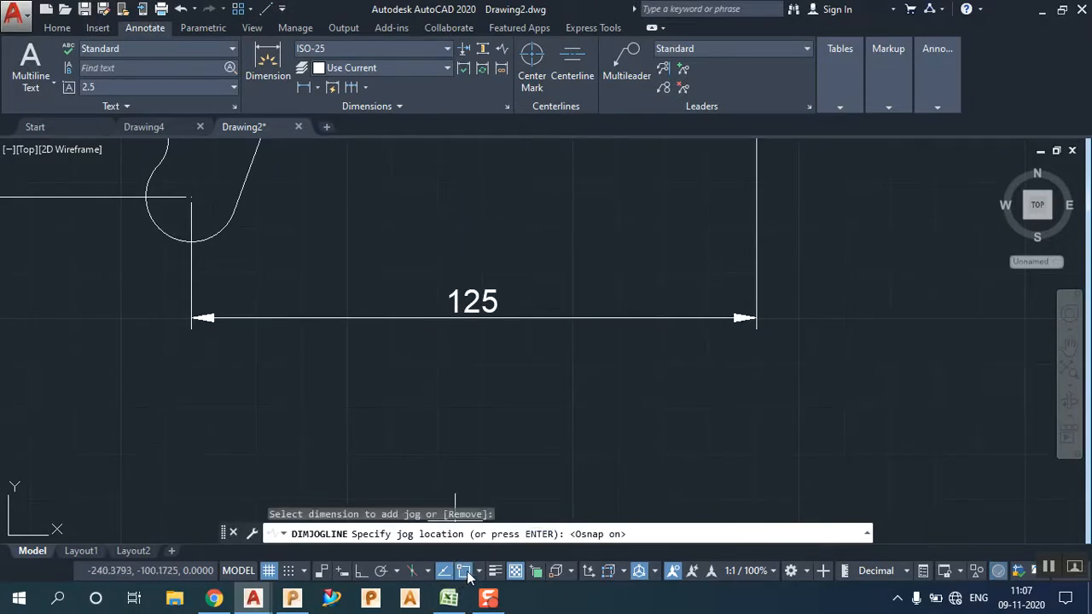
pyautogui.click(621, 315)
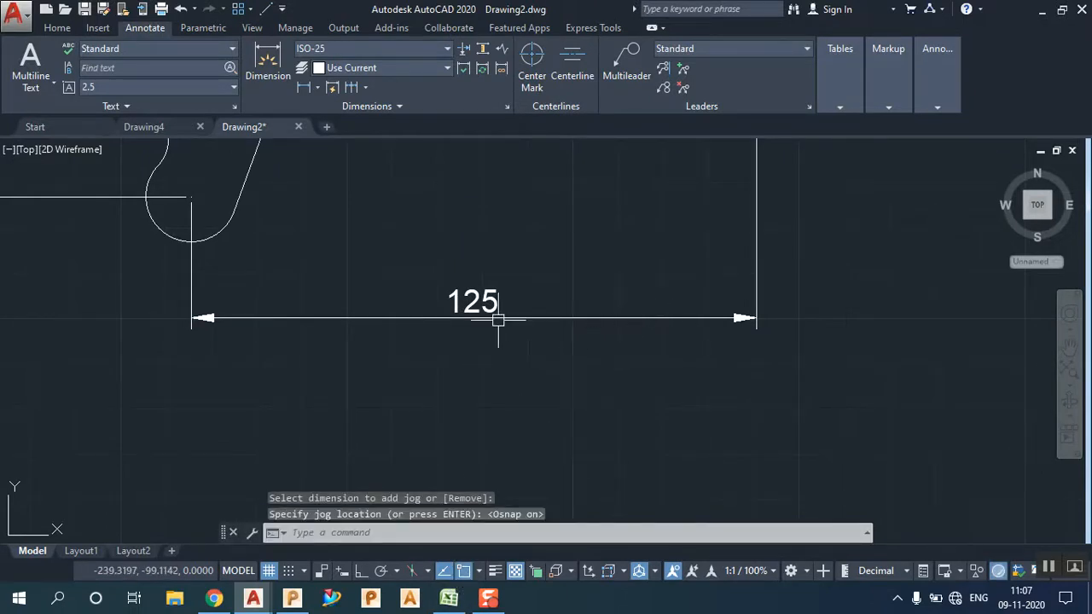
# Step: Add a linear dimension for the lower edge of the plain rectangle, placed a short distance below it
pyautogui.scroll(-2, 299, 317)
pyautogui.moveTo(306, 318); pyautogui.dragTo(468, 339, button='middle')
pyautogui.scroll(8, 444, 344)
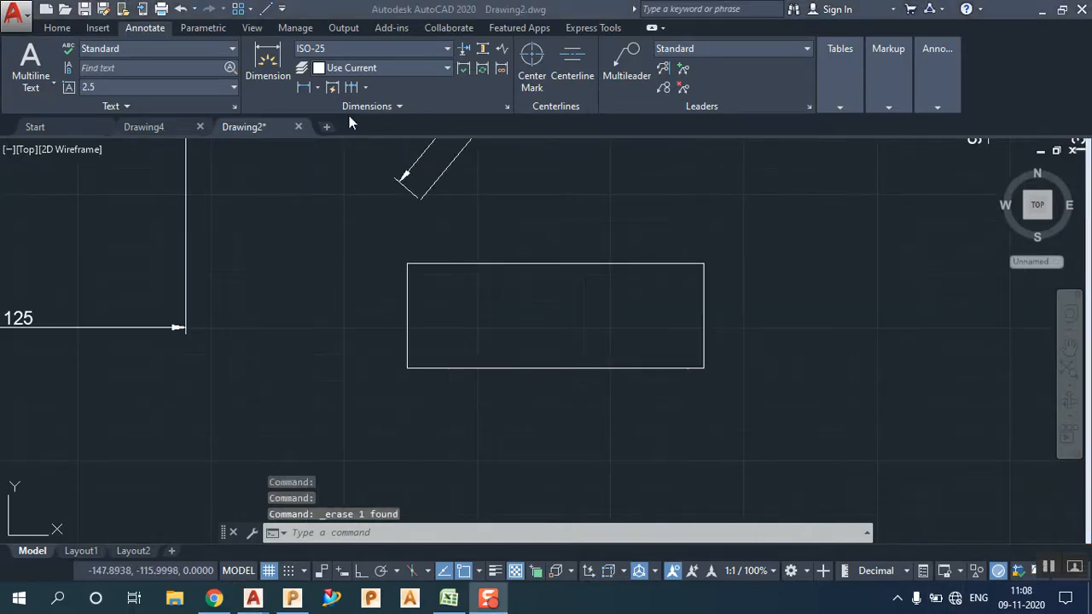
pyautogui.click(312, 91)
pyautogui.click(304, 87)
pyautogui.click(408, 368)
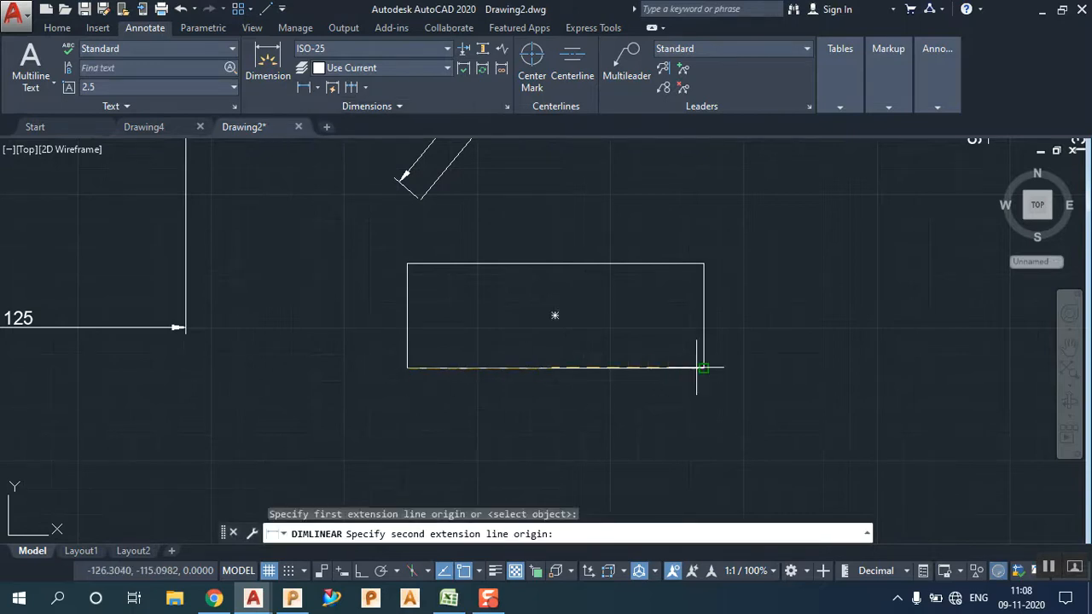
pyautogui.click(702, 367)
pyautogui.click(574, 409)
# Step: Override the text of the plain rectangle's width dimension with 110 and finish text editing
pyautogui.click(554, 397)
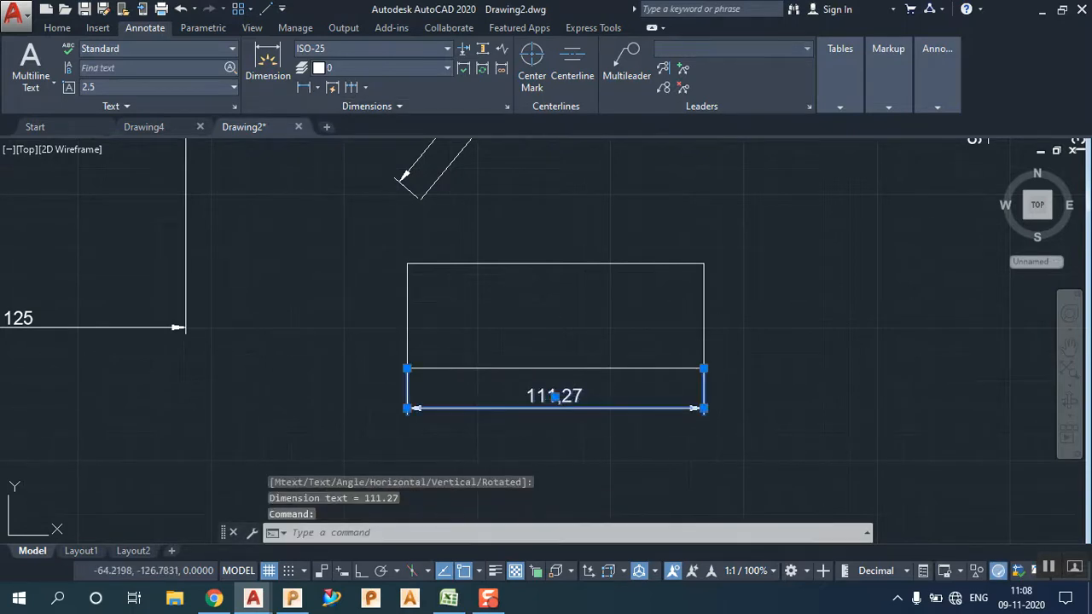
pyautogui.doubleClick(554, 397)
pyautogui.write('110')
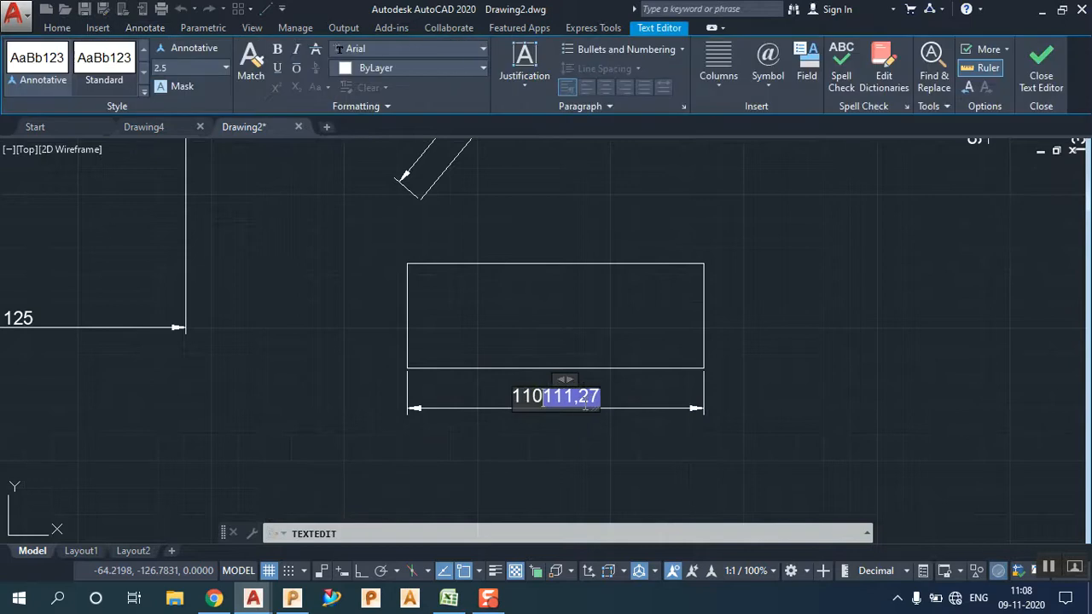
pyautogui.press('Delete')
pyautogui.click(597, 426)
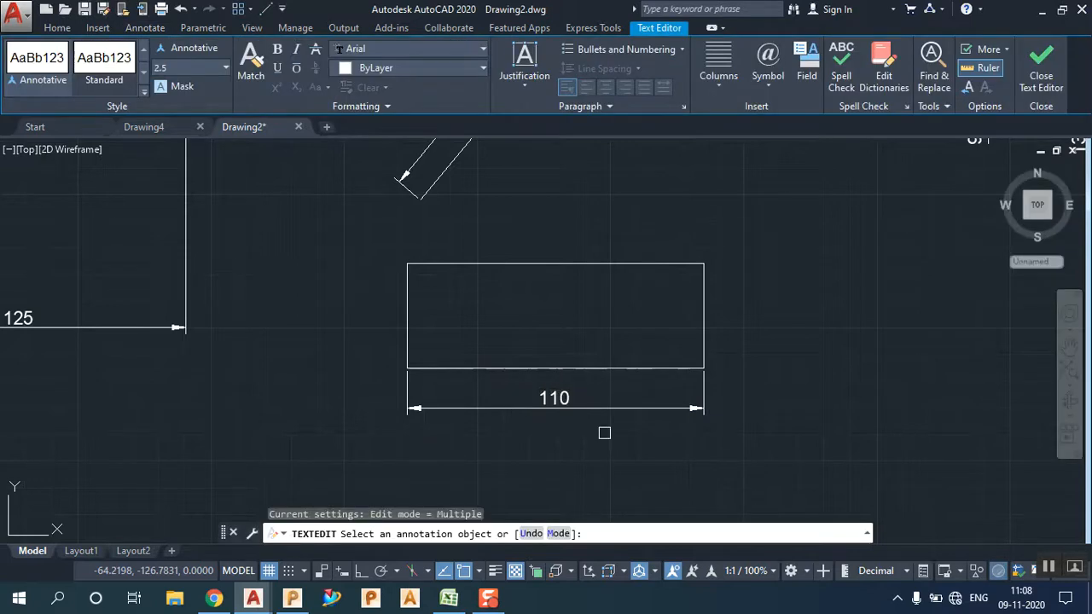
pyautogui.rightClick(572, 415)
pyautogui.click(615, 263)
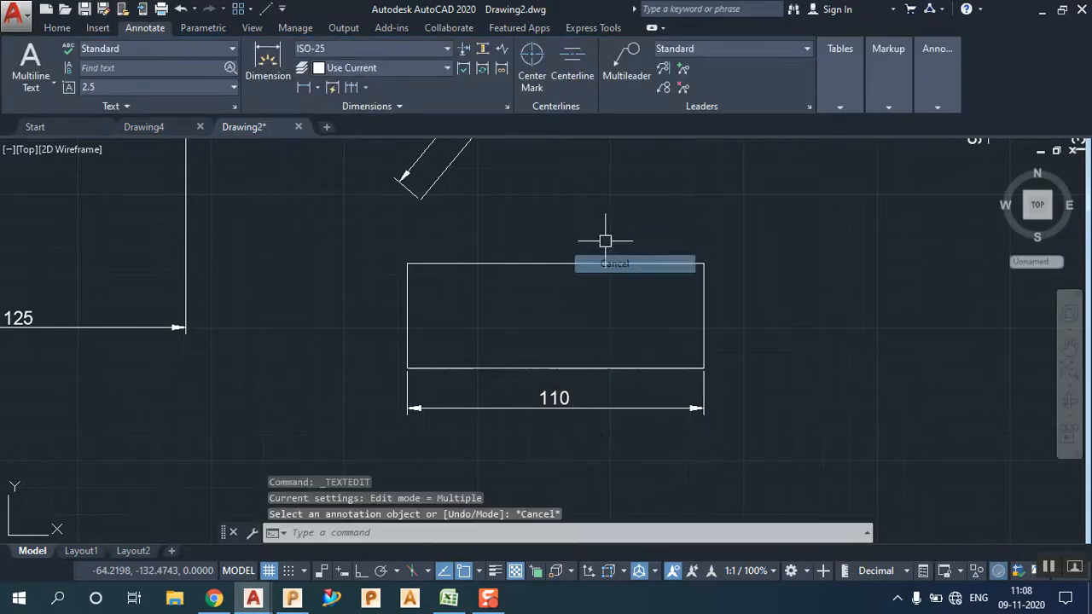
# Step: Add a jog to the rectangle's 110 dimension line and place it between the left arrowhead and the text
pyautogui.click(502, 50)
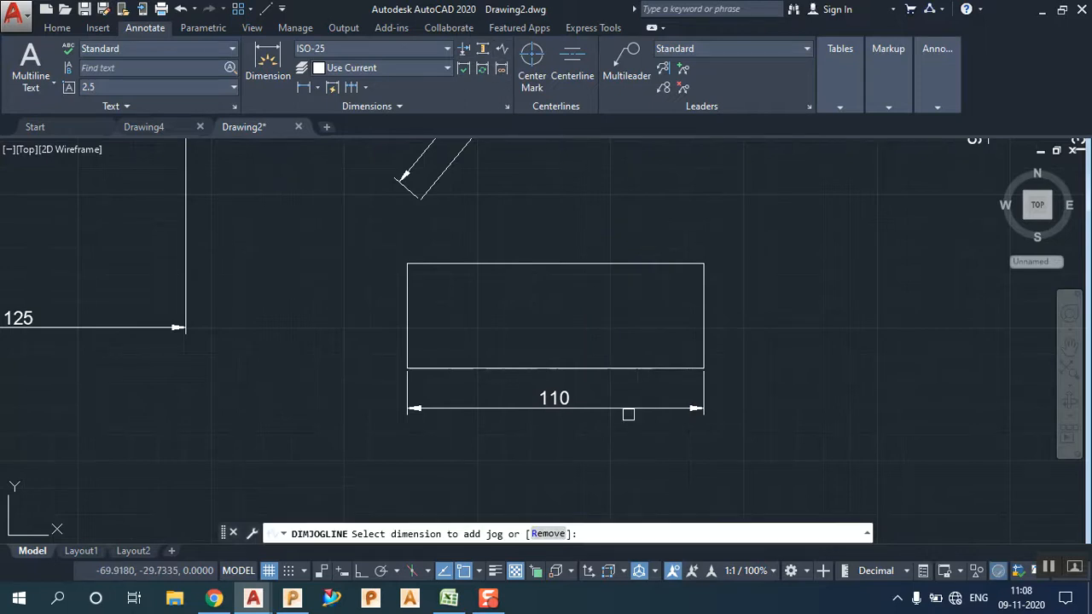
pyautogui.click(628, 411)
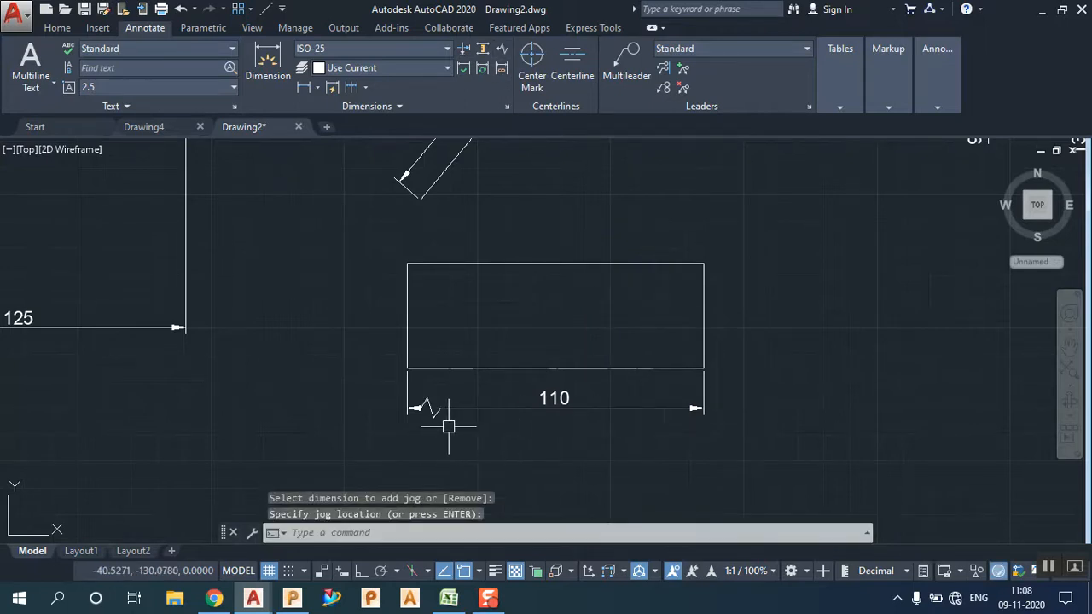
pyautogui.click(431, 409)
pyautogui.click(429, 408)
pyautogui.click(430, 409)
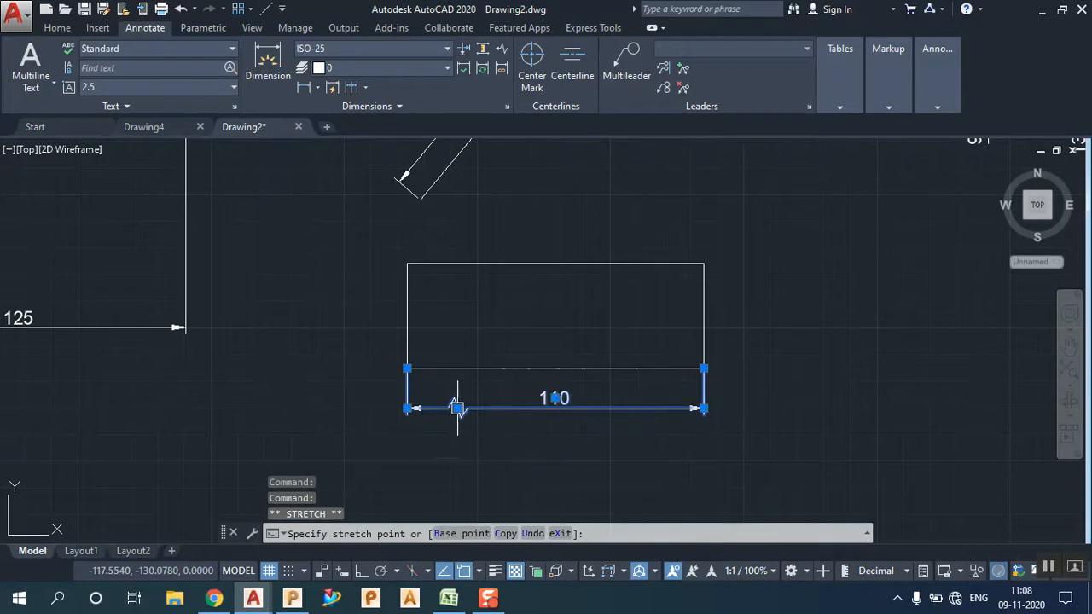
pyautogui.press('Escape')
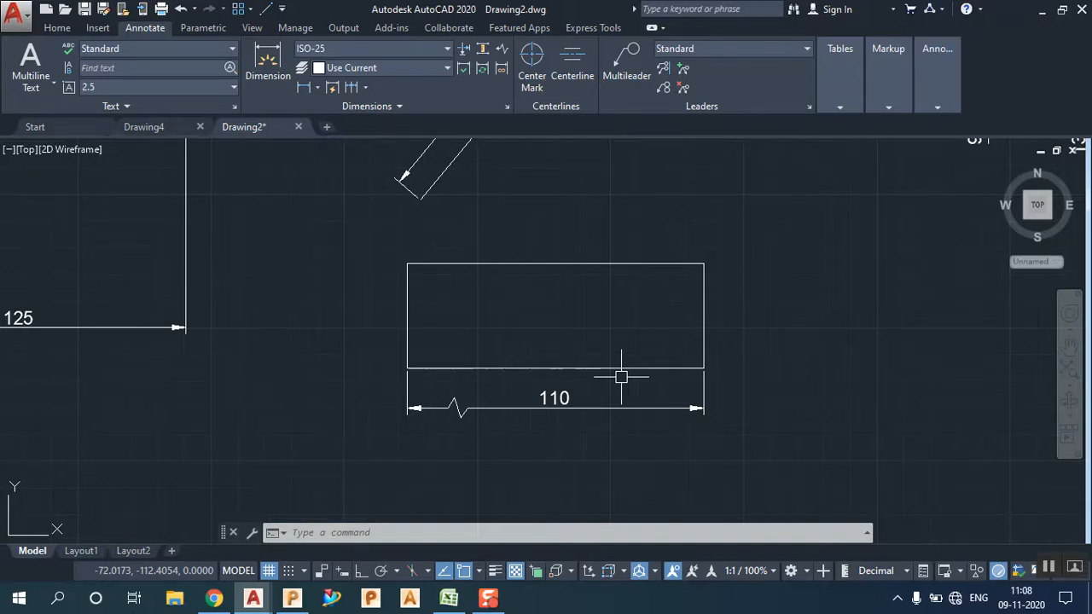
pyautogui.moveTo(463, 324)
pyautogui.mouseDown(button='middle')
pyautogui.moveTo(571, 312)
pyautogui.moveTo(562, 314)
pyautogui.mouseUp(button='middle')
pyautogui.scroll(-4, 591, 380)
pyautogui.scroll(3, 592, 380)
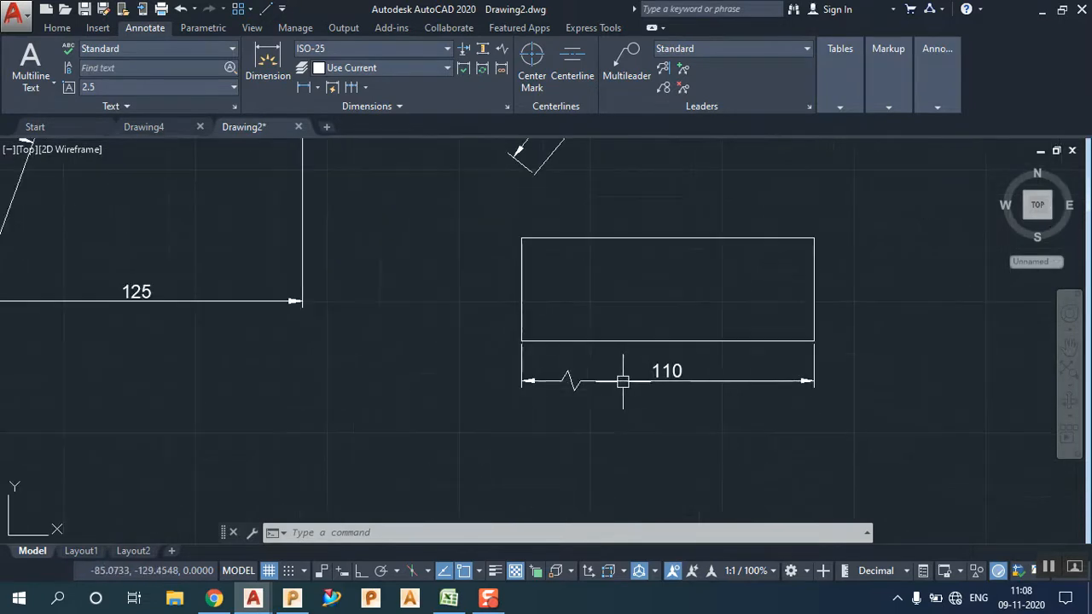
pyautogui.scroll(-2, 694, 415)
pyautogui.scroll(-1, 890, 370)
pyautogui.scroll(2, 758, 366)
# Step: Break the right extension line of the bracket's horizontal 125 dimension where it crosses the profile's upper-right sloping edge
pyautogui.moveTo(535, 333)
pyautogui.mouseDown(button='middle')
pyautogui.moveTo(475, 334)
pyautogui.moveTo(817, 409)
pyautogui.mouseUp(button='middle')
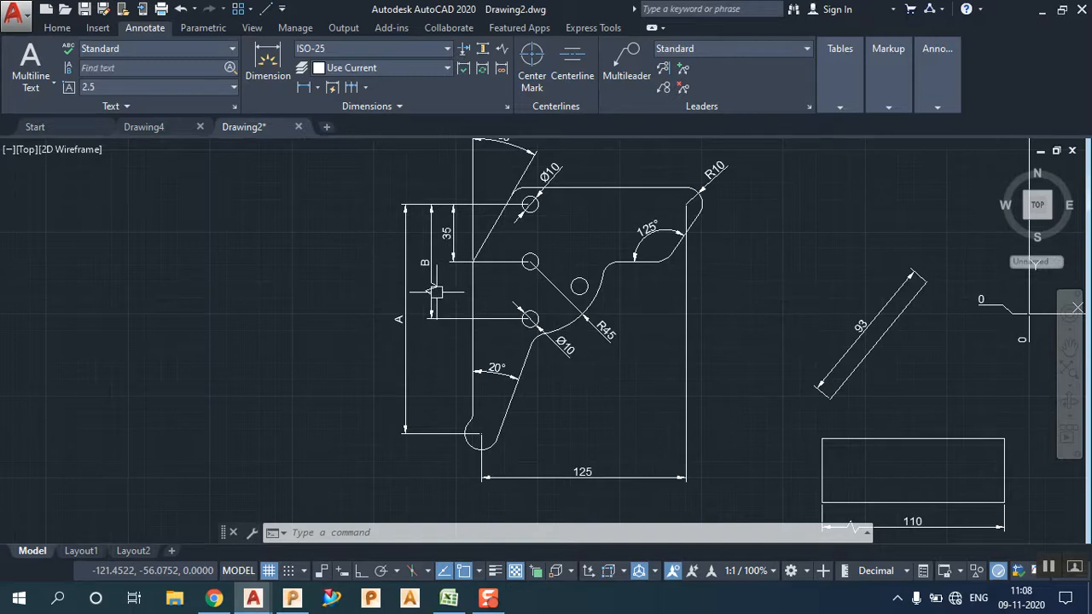
pyautogui.click(462, 57)
pyautogui.scroll(5, 689, 256)
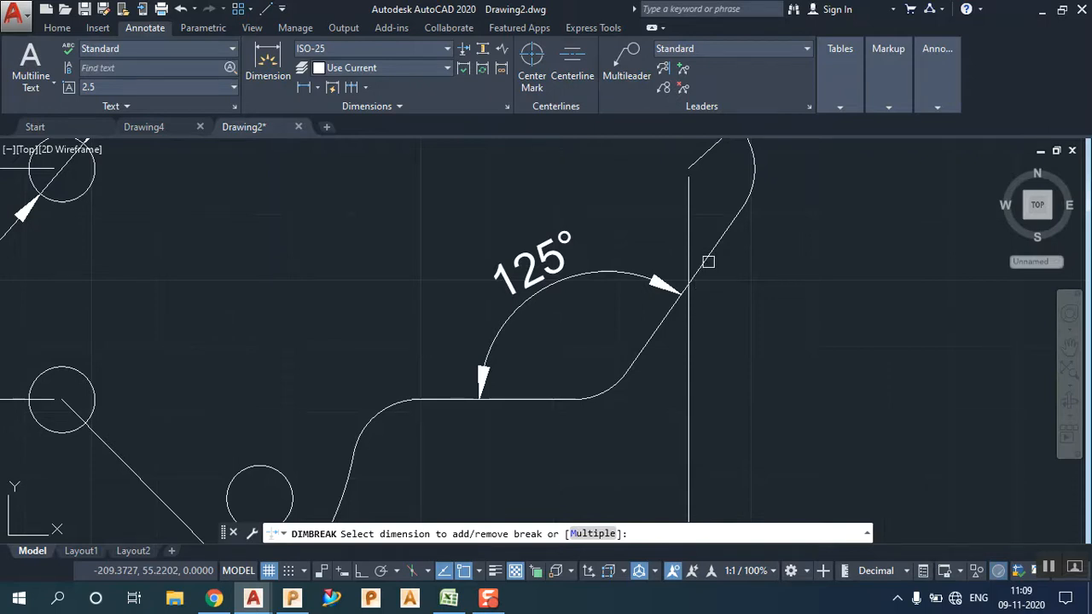
pyautogui.click(663, 321)
pyautogui.click(690, 339)
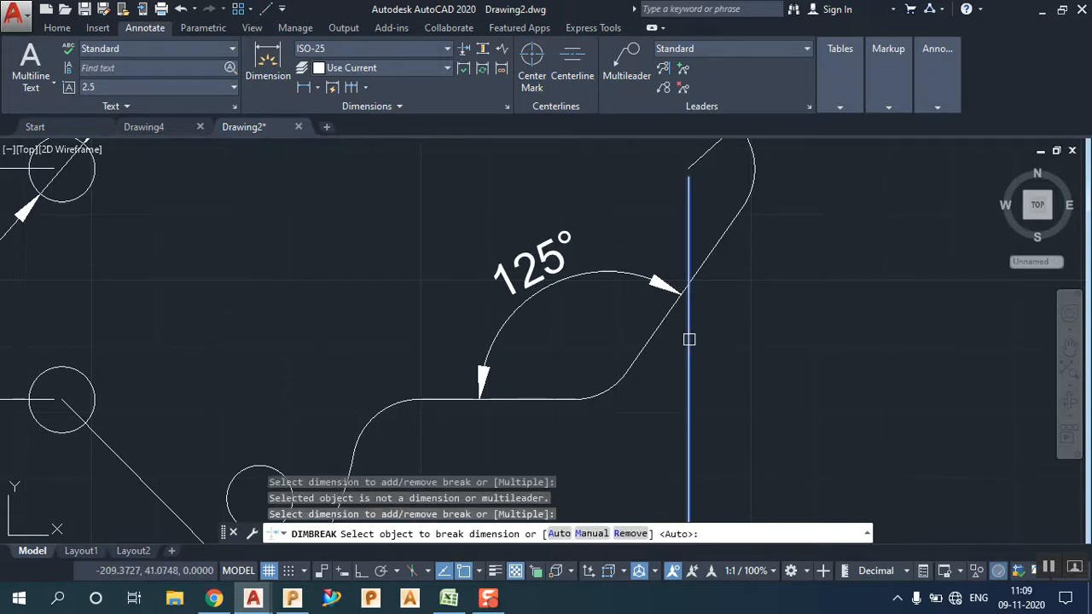
pyautogui.click(658, 328)
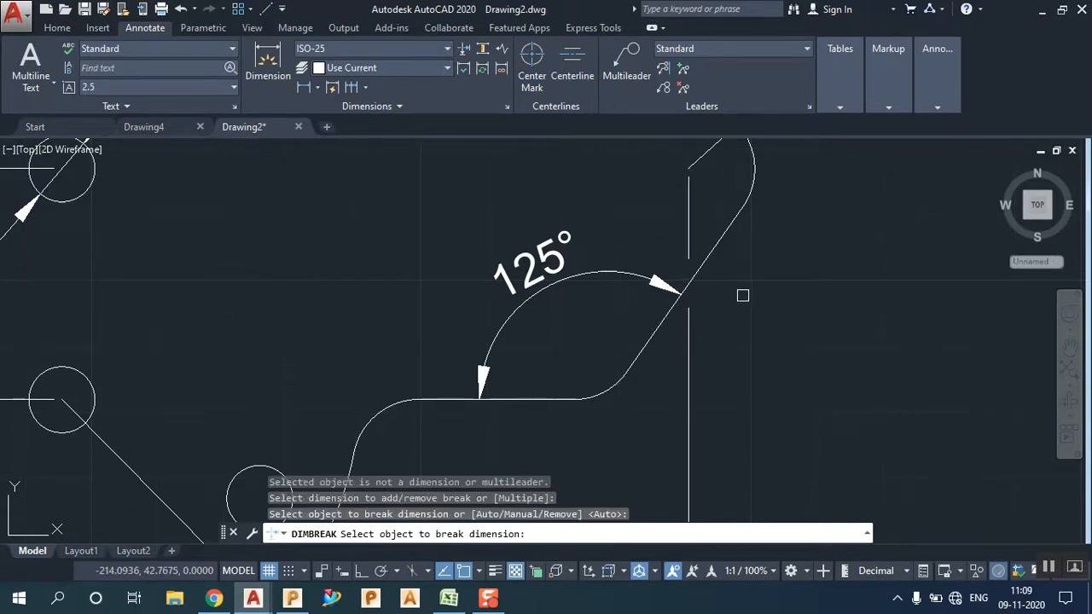
# Step: Try to break dimension B's lower extension line within the same Dimension Break command, and end the command
pyautogui.scroll(-4, 738, 295)
pyautogui.moveTo(775, 296); pyautogui.dragTo(853, 211, button='middle')
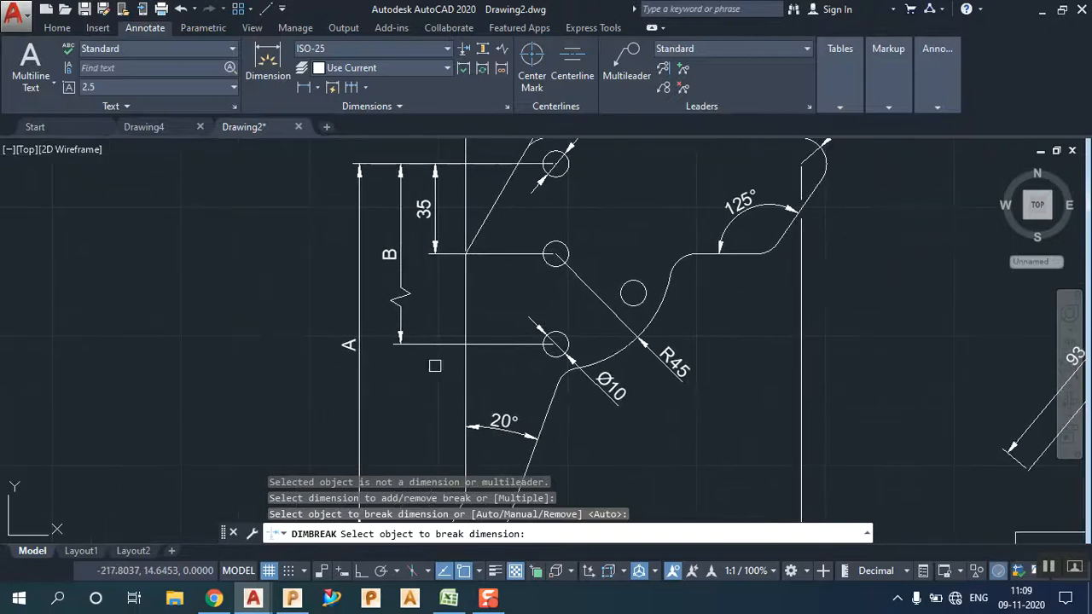
pyautogui.scroll(2, 437, 365)
pyautogui.click(462, 330)
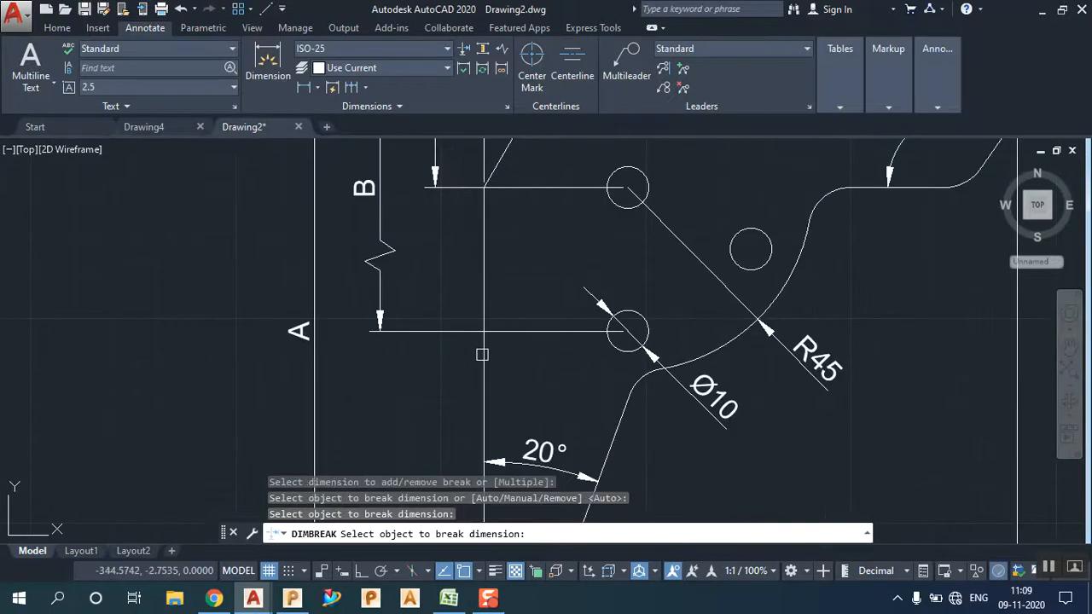
pyautogui.rightClick(418, 341)
pyautogui.rightClick(414, 364)
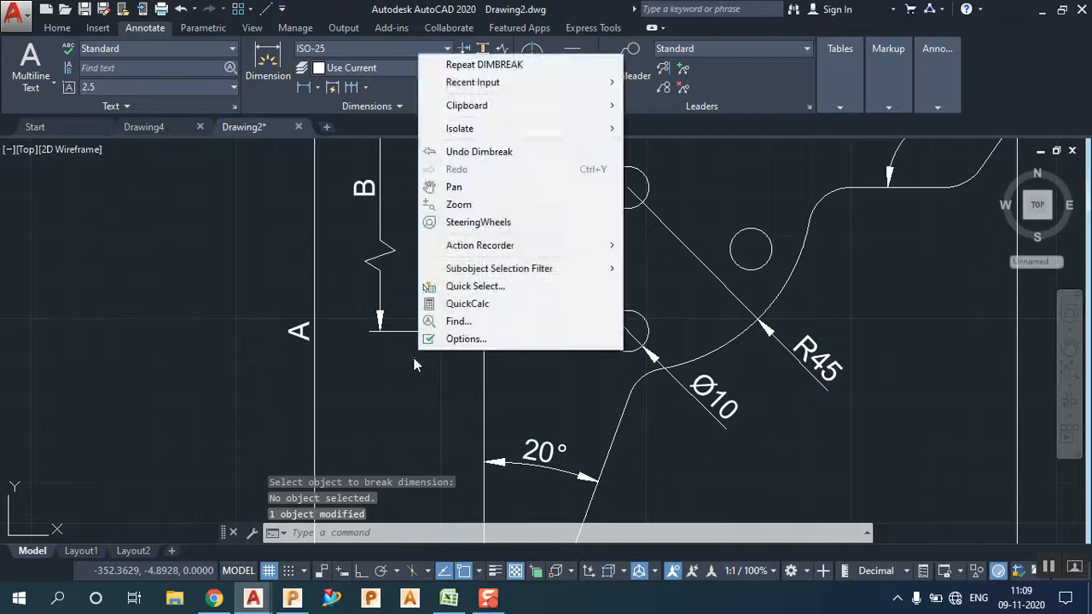
pyautogui.click(415, 360)
# Step: Break dimension B's lower extension line where it crosses the bracket's vertical left edge, and end the command
pyautogui.click(502, 49)
pyautogui.click(482, 48)
pyautogui.click(463, 48)
pyautogui.click(452, 330)
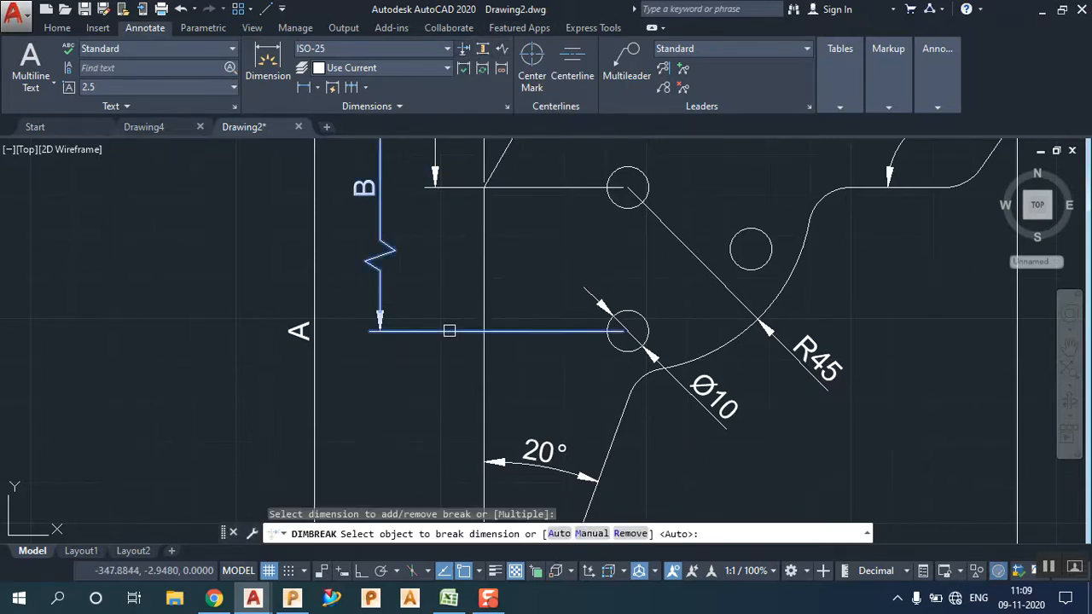
pyautogui.click(486, 367)
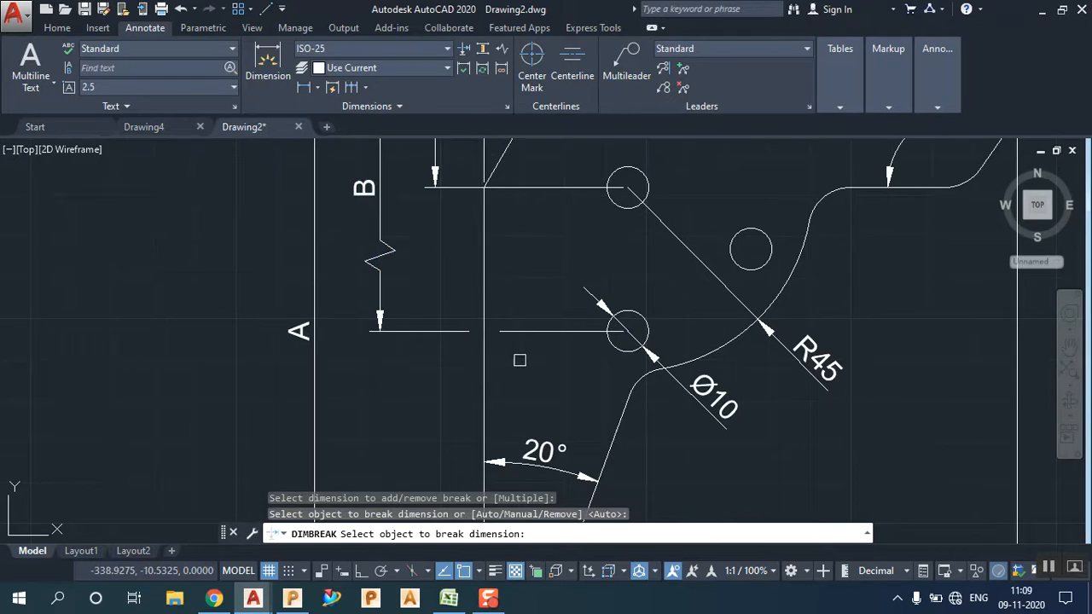
pyautogui.scroll(-4, 518, 360)
pyautogui.scroll(2, 563, 355)
pyautogui.moveTo(522, 371)
pyautogui.mouseDown(button='middle')
pyautogui.moveTo(512, 277)
pyautogui.moveTo(561, 234)
pyautogui.mouseUp(button='middle')
pyautogui.scroll(2, 409, 345)
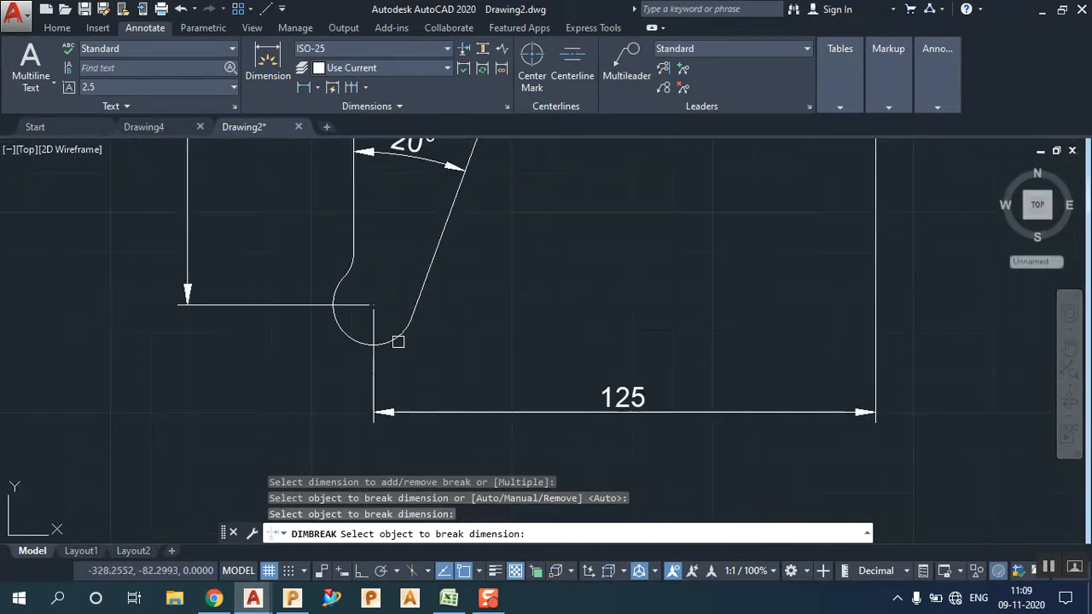
pyautogui.press('Return')
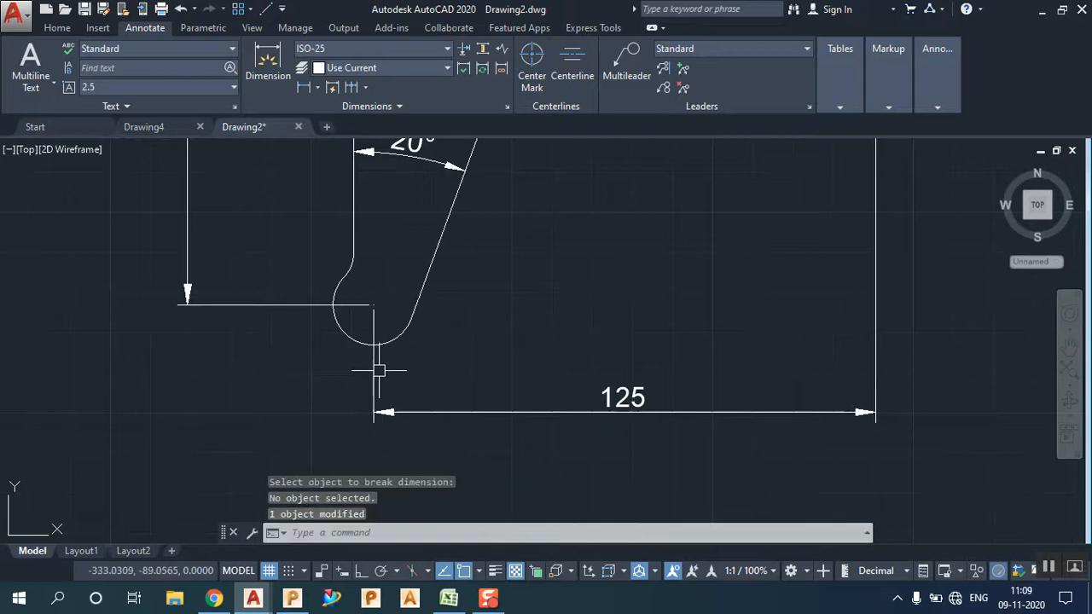
# Step: Break the left extension line of the bracket's horizontal 125 dimension where it crosses the rounded lower end
pyautogui.click(463, 49)
pyautogui.click(375, 385)
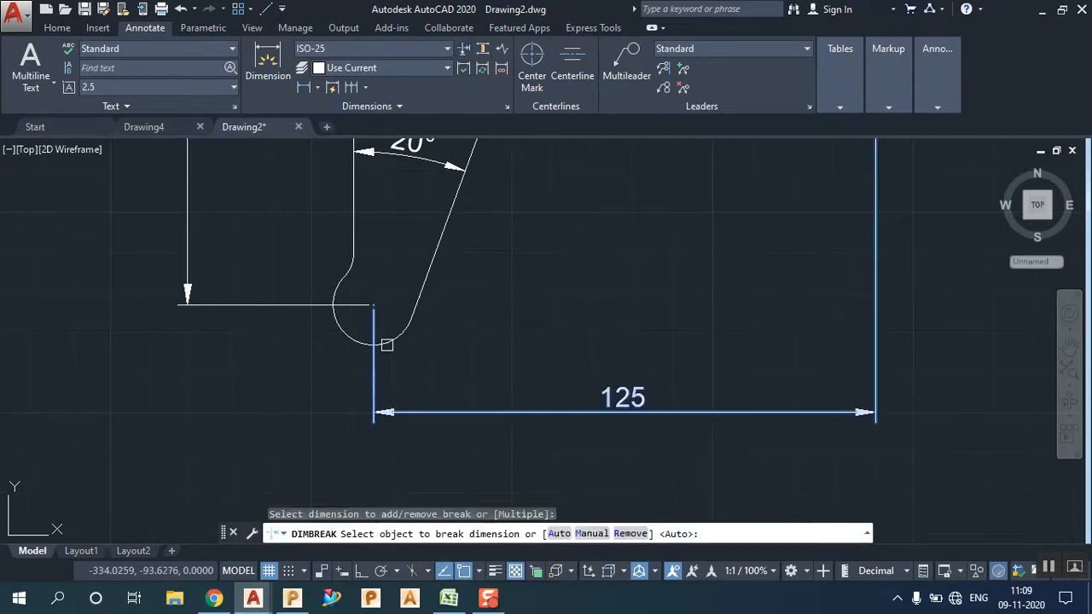
pyautogui.click(386, 345)
pyautogui.press('Return')
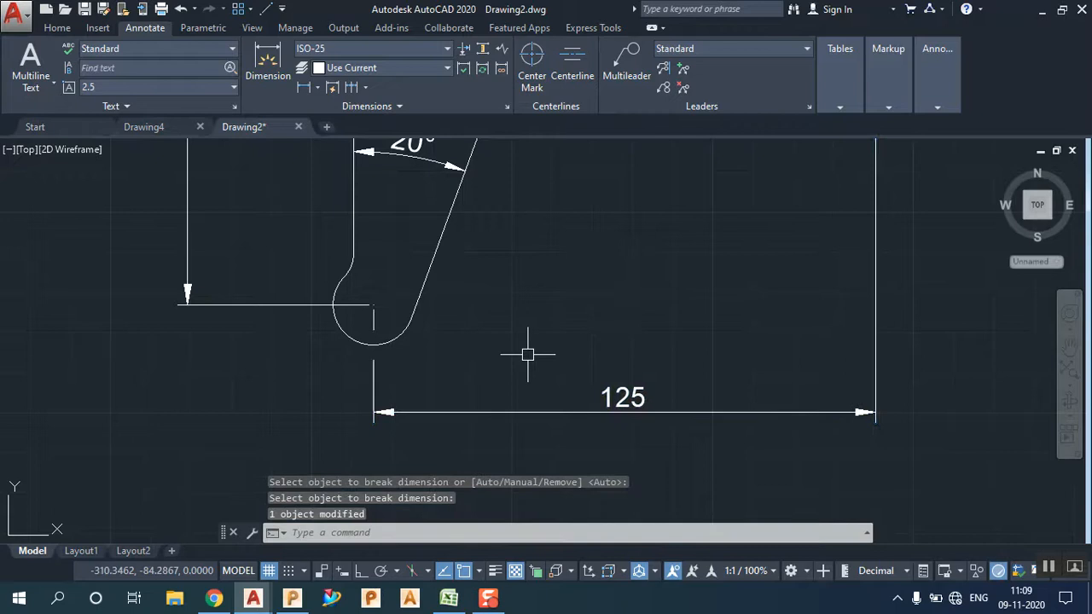
pyautogui.scroll(-4, 527, 354)
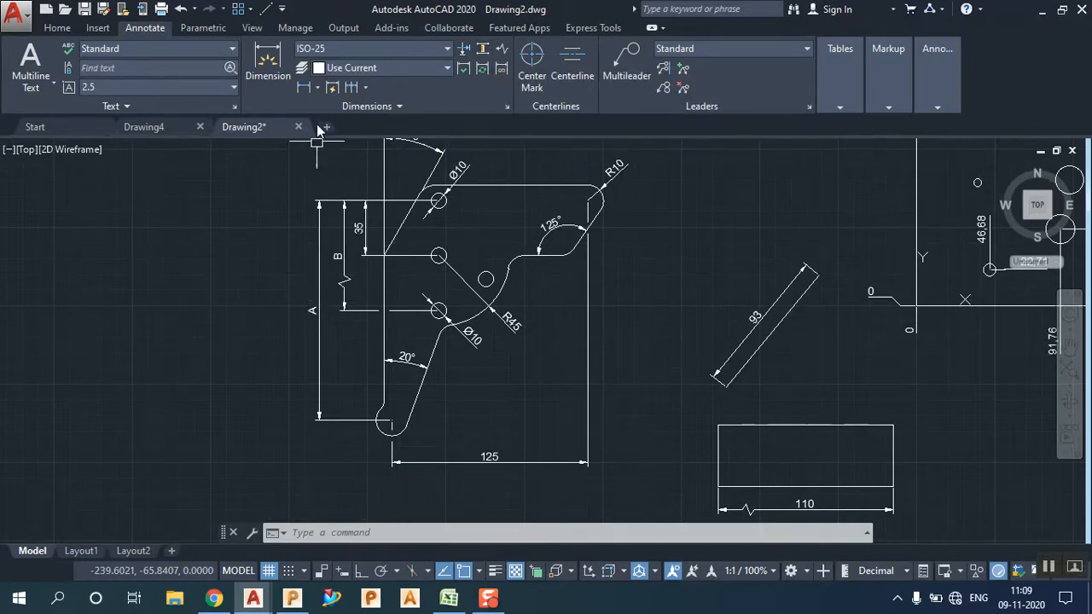
pyautogui.click(305, 87)
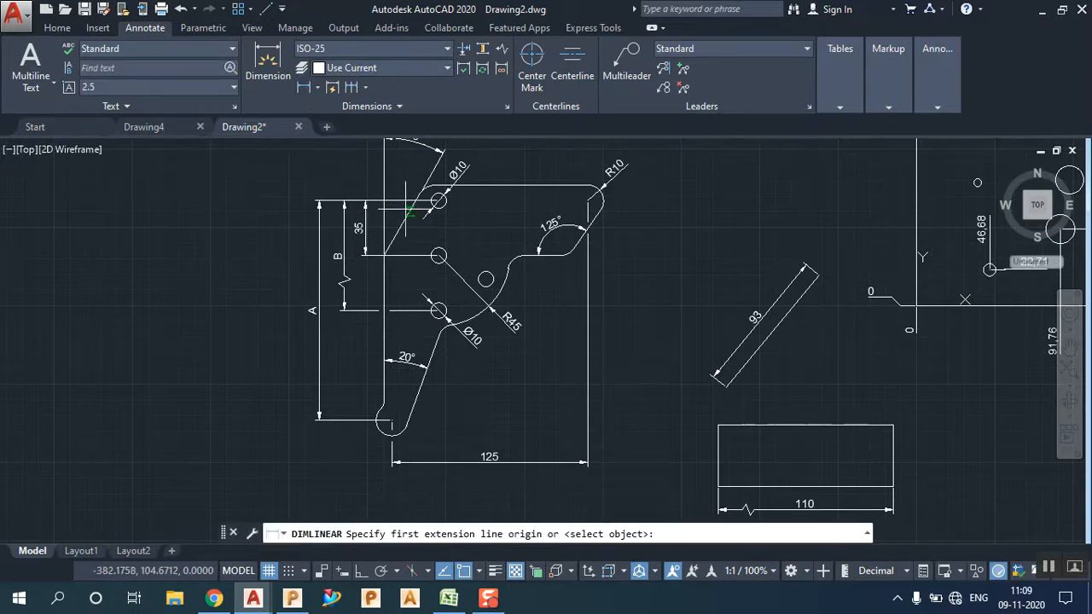
pyautogui.click(439, 256)
pyautogui.click(390, 420)
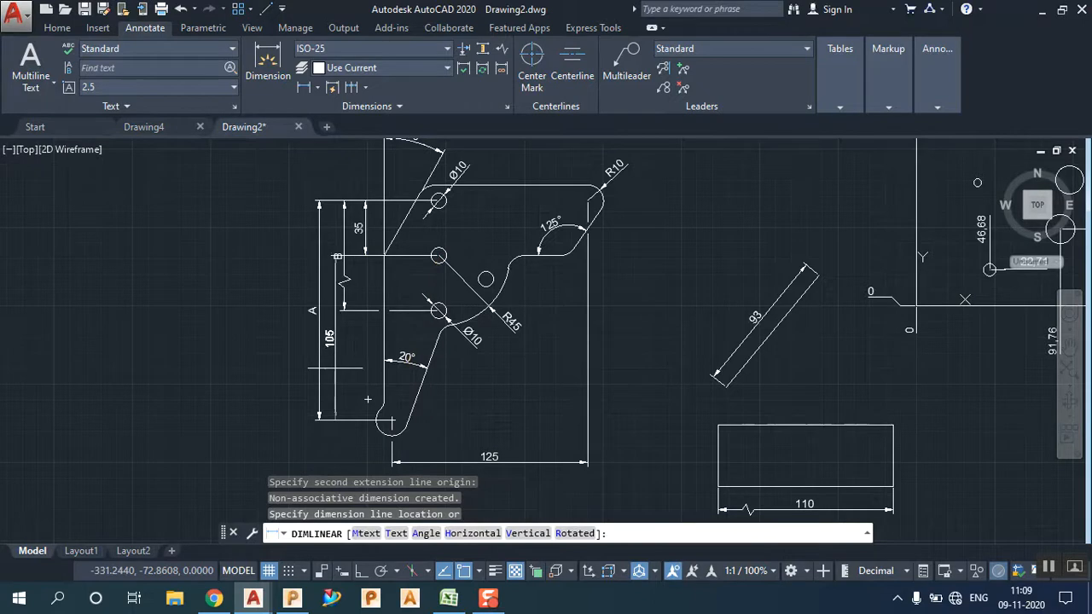
pyautogui.press('Escape')
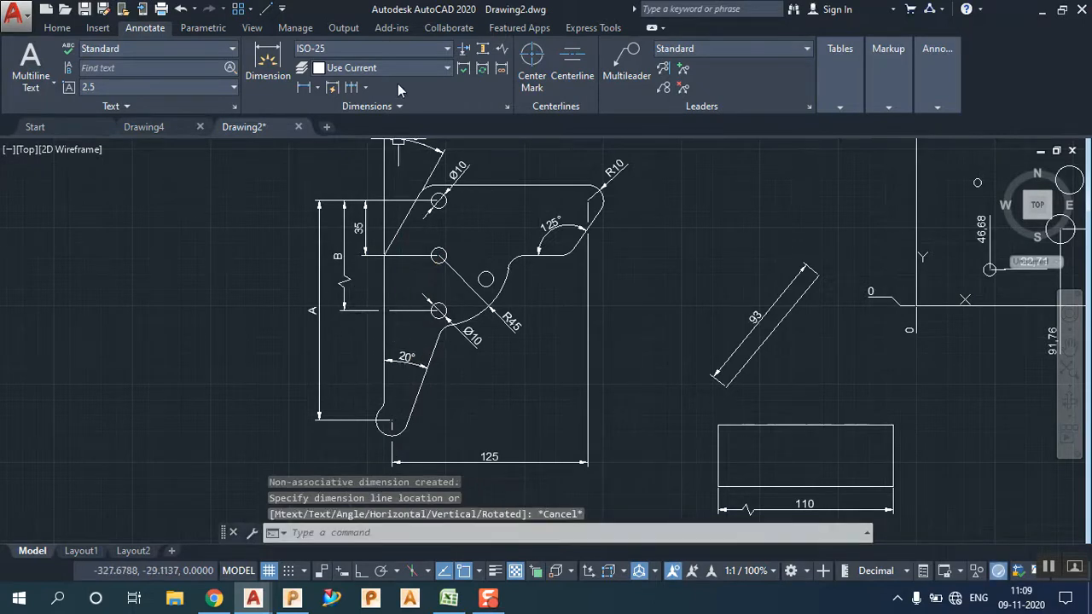
# Step: Try automatic spacing of vertical dimensions A and B from the 35 dimension as base, then undo it
pyautogui.click(482, 48)
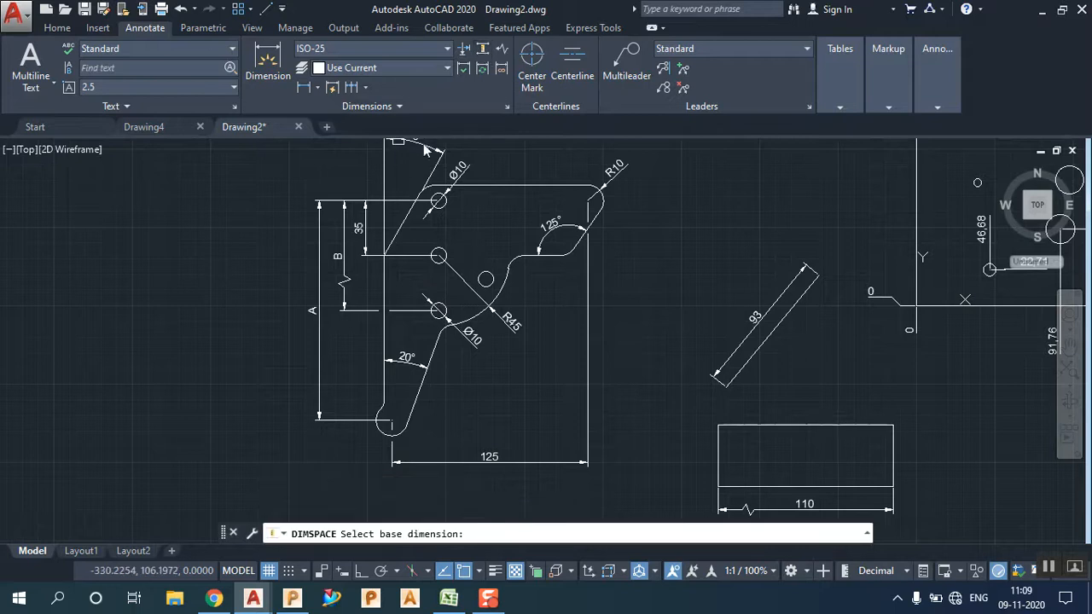
pyautogui.click(362, 226)
pyautogui.click(371, 273)
pyautogui.click(297, 298)
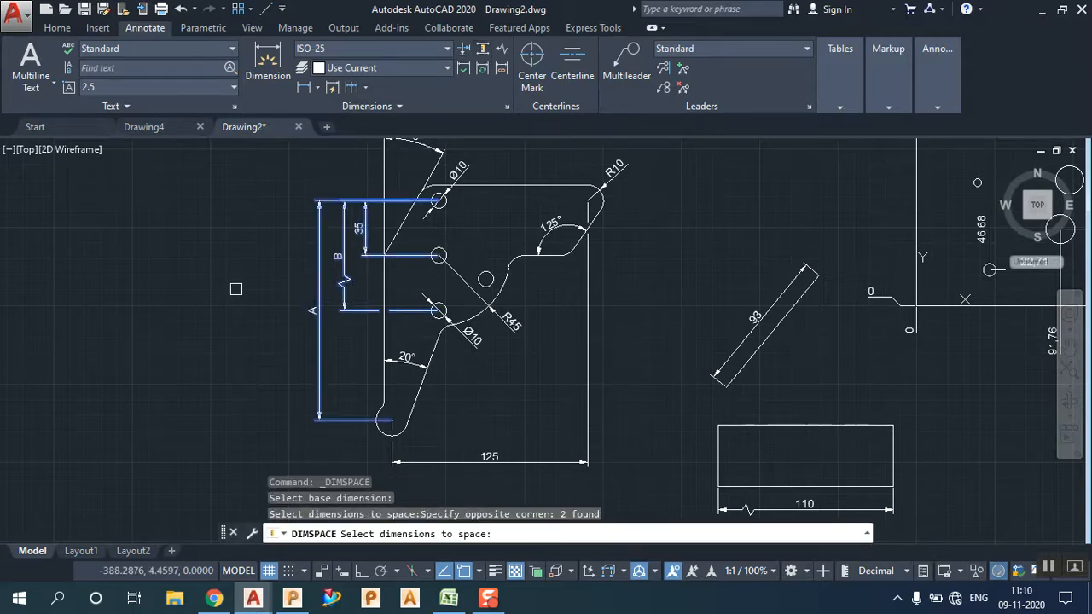
pyautogui.press('Return')
pyautogui.press('Return')
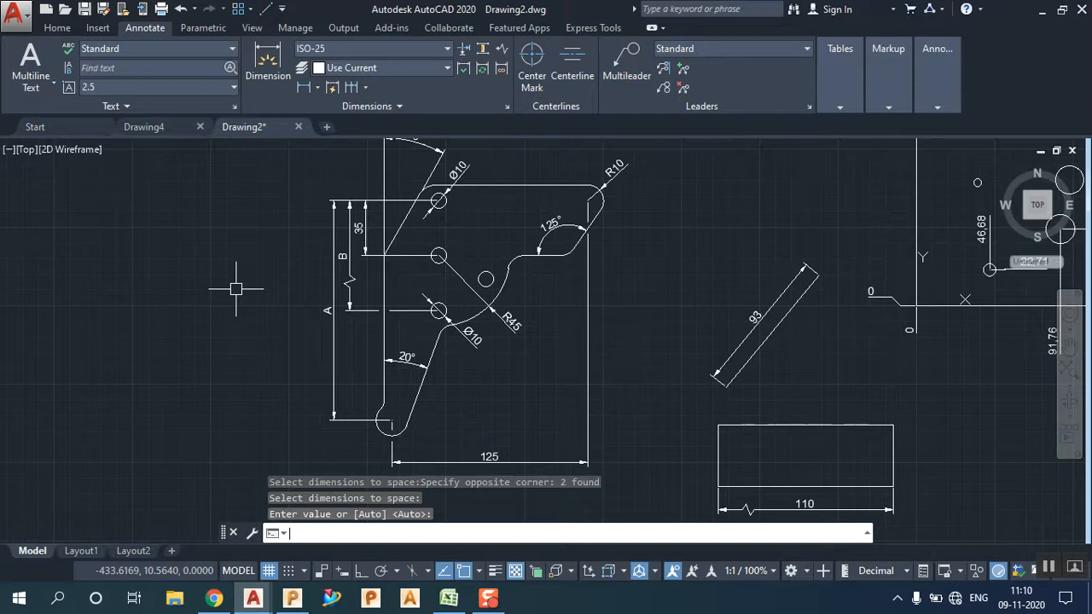
pyautogui.click(180, 10)
# Step: Try automatic spacing of the 35 and B dimensions with dimension A as the base, then undo it
pyautogui.click(483, 51)
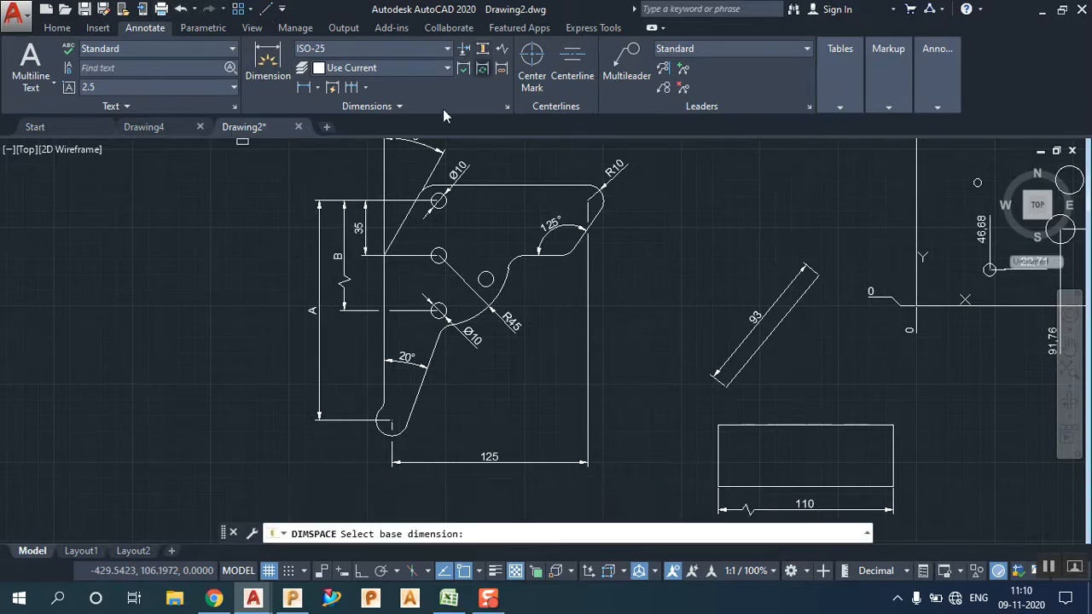
pyautogui.click(315, 310)
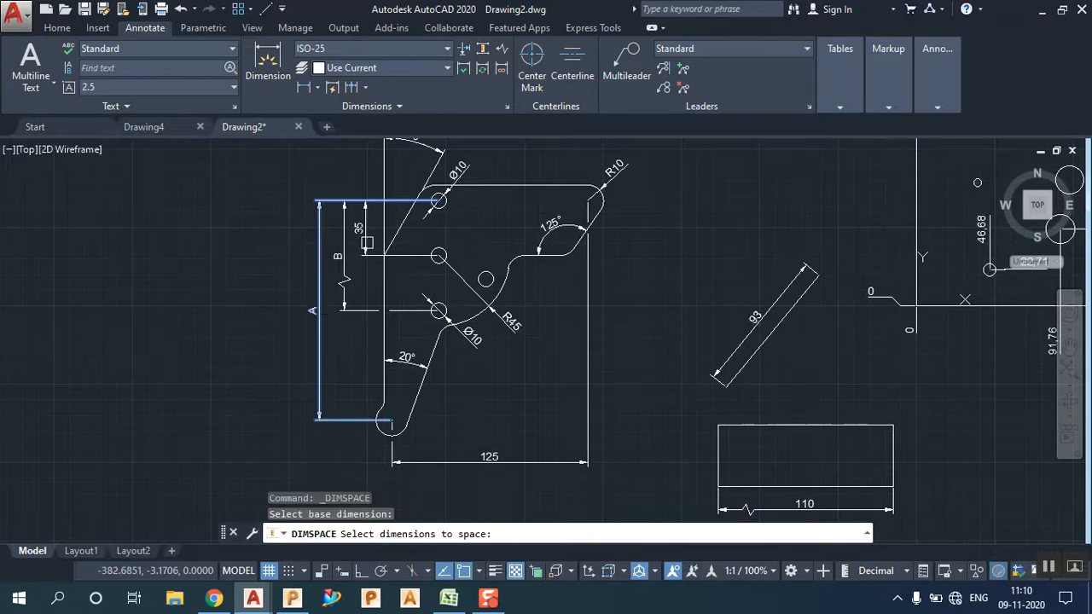
pyautogui.click(366, 243)
pyautogui.click(339, 275)
pyautogui.click(342, 278)
pyautogui.click(345, 278)
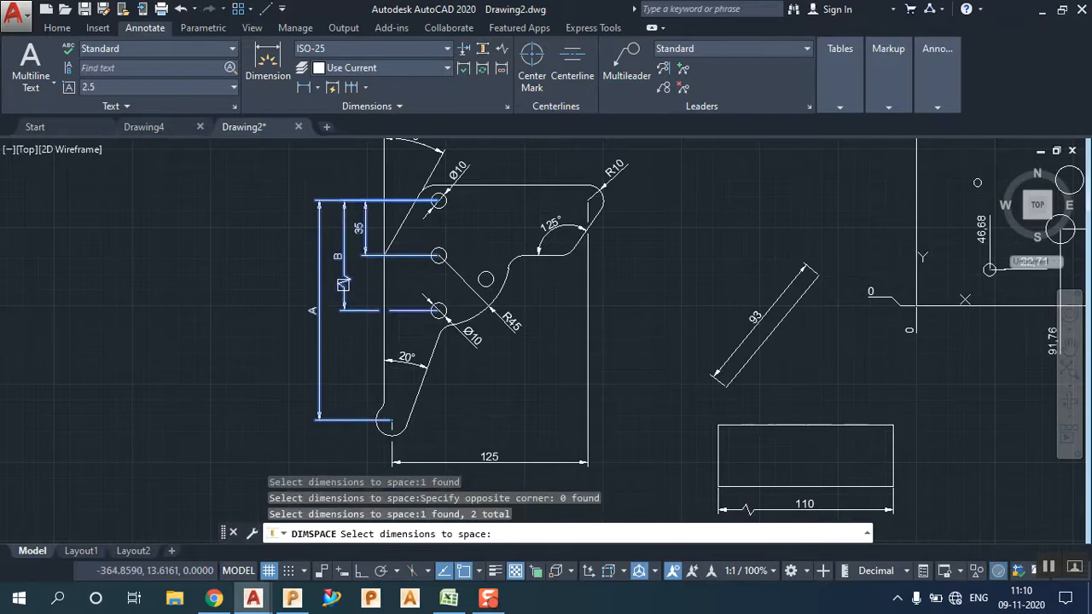
pyautogui.press('Return')
pyautogui.rightClick(368, 278)
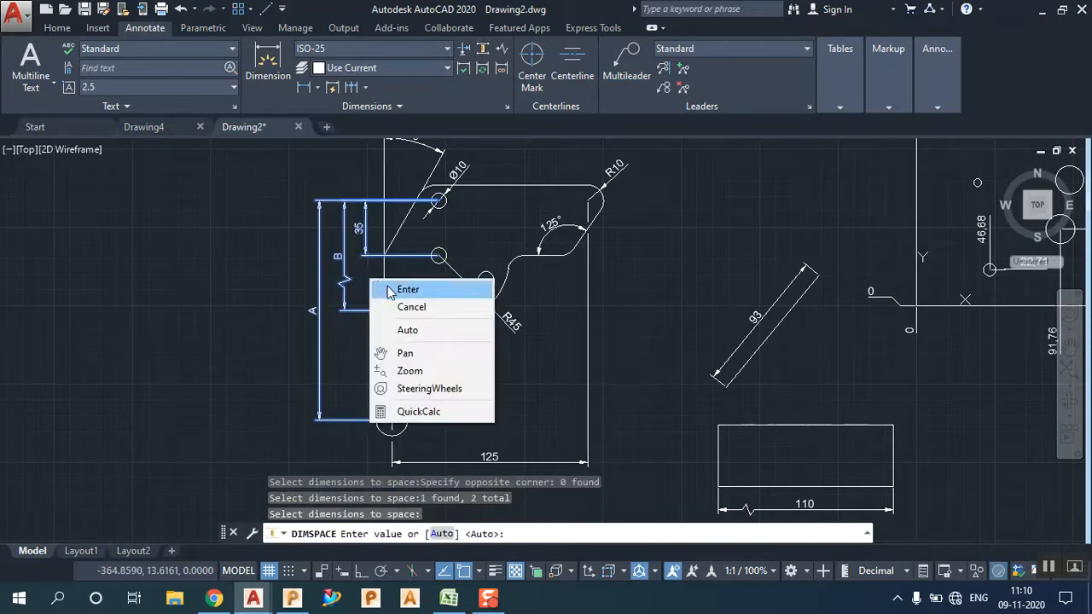
pyautogui.click(392, 288)
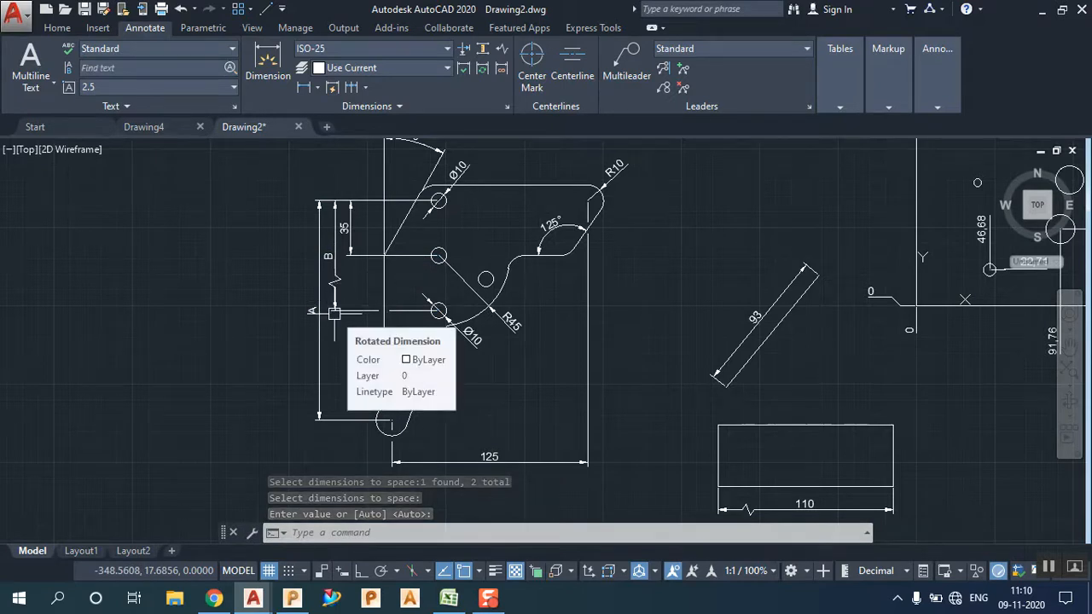
pyautogui.click(180, 9)
pyautogui.click(464, 49)
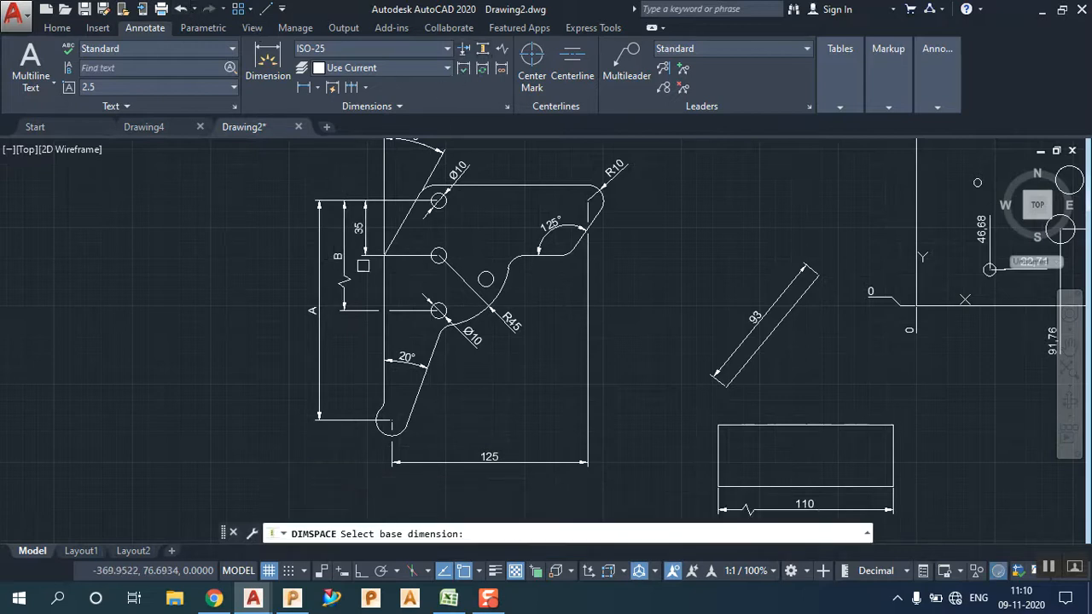
pyautogui.click(314, 314)
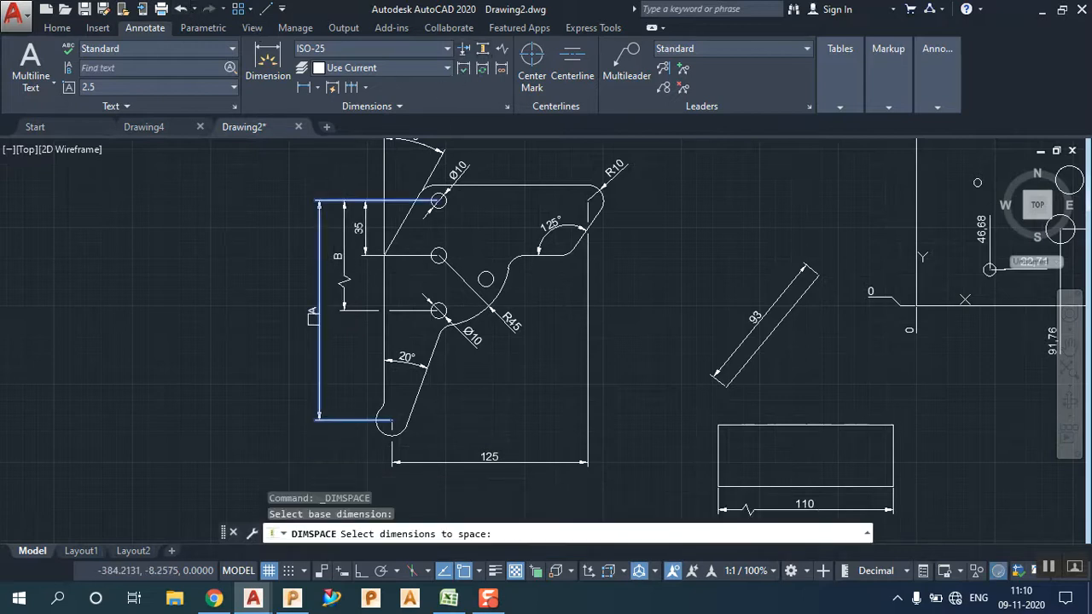
pyautogui.click(467, 50)
# Step: Space vertical dimensions B and A at 12 units, using the 35 dimension as the base
pyautogui.click(467, 50)
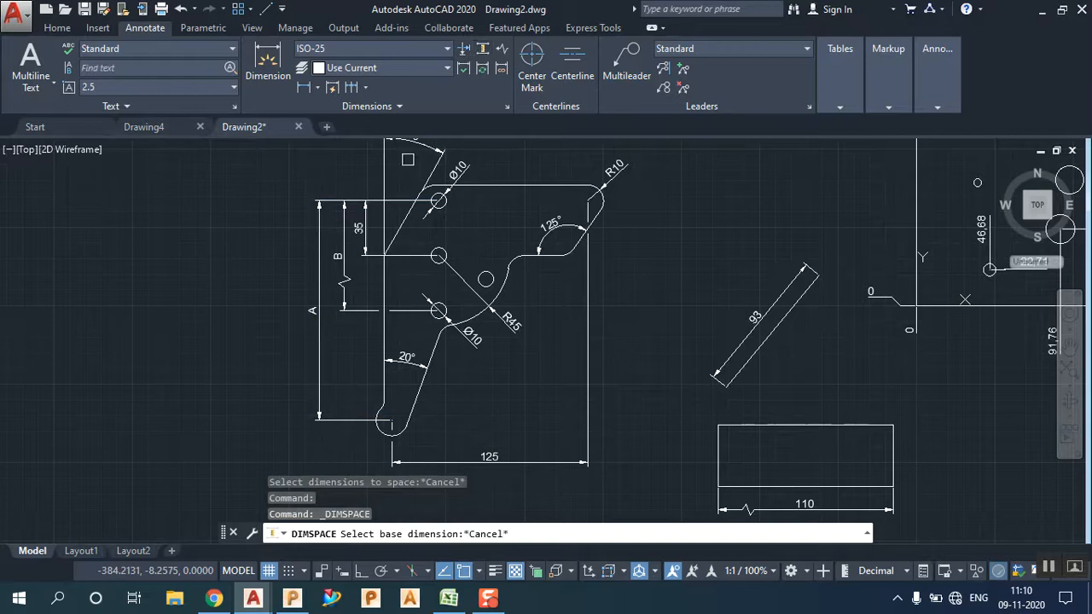
pyautogui.click(365, 223)
pyautogui.click(355, 283)
pyautogui.click(281, 252)
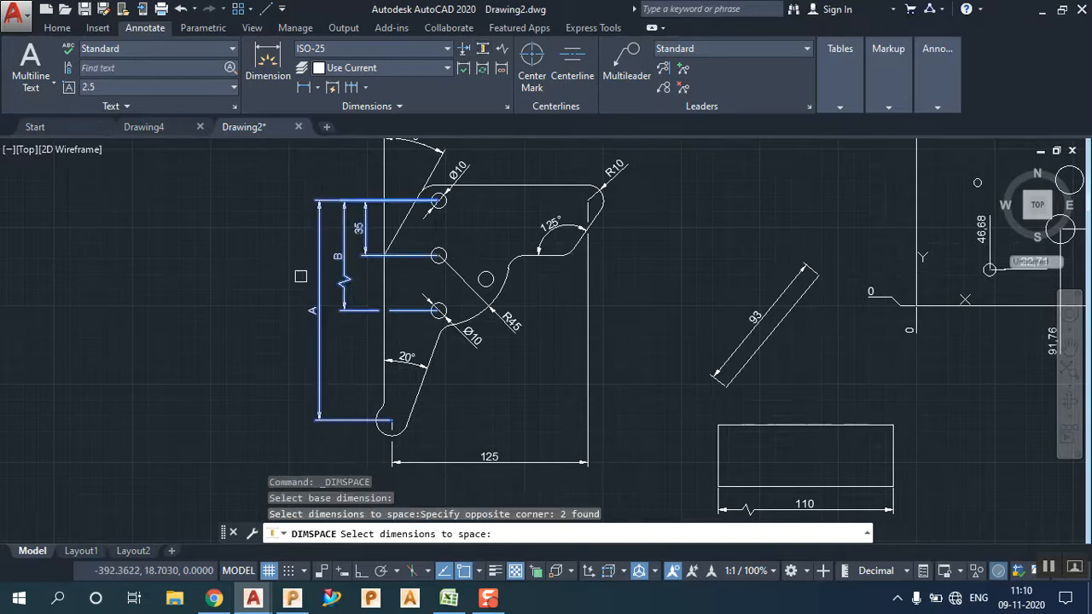
pyautogui.press('Return')
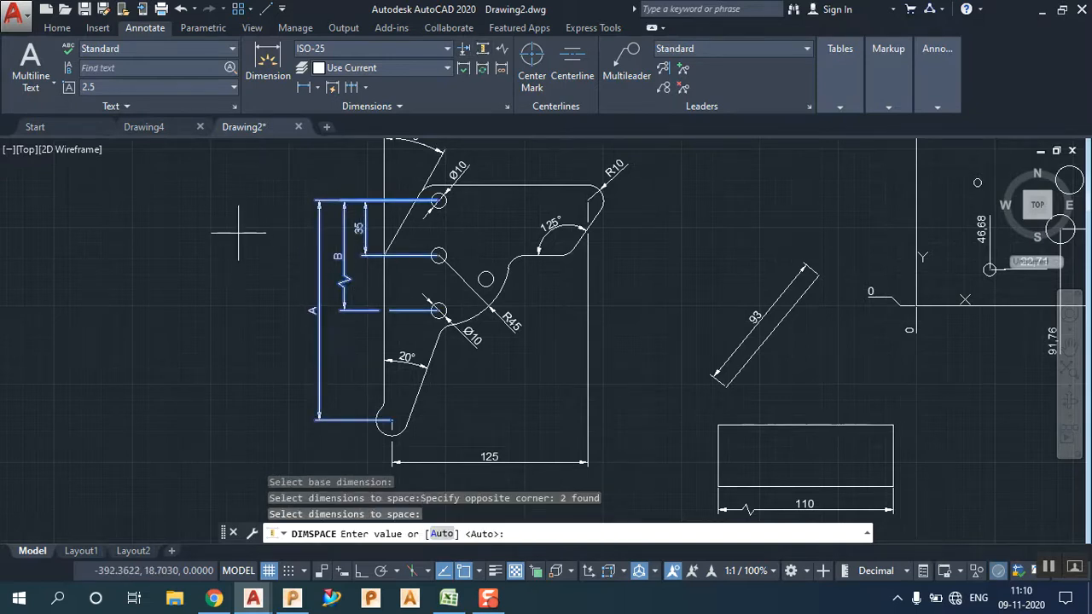
pyautogui.press('Return')
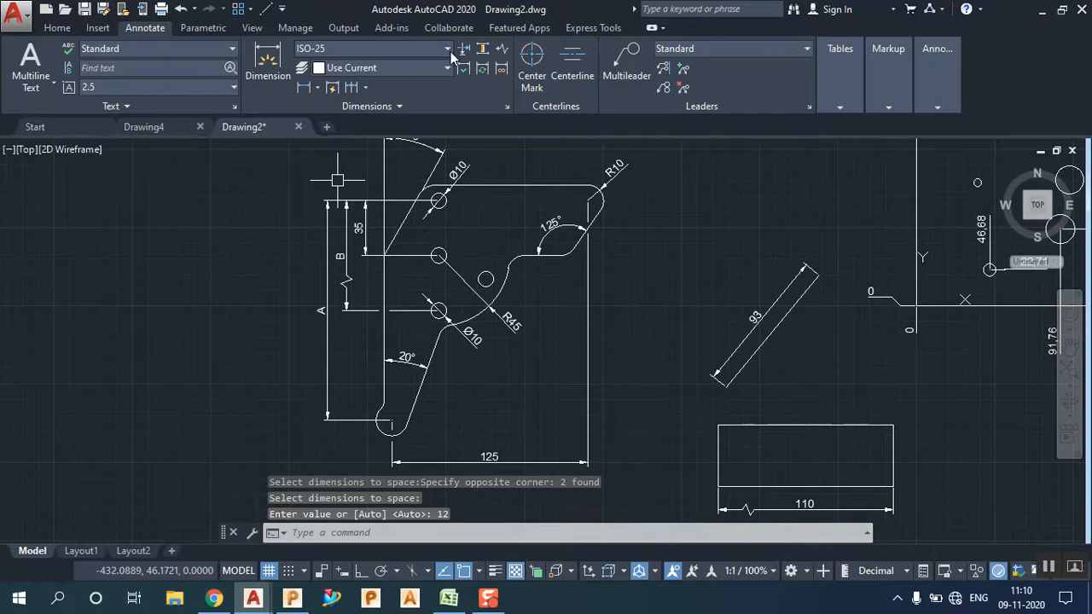
# Step: Space vertical dimensions B and A at 20 units, using the 35 dimension as the base
pyautogui.click(482, 48)
pyautogui.click(365, 223)
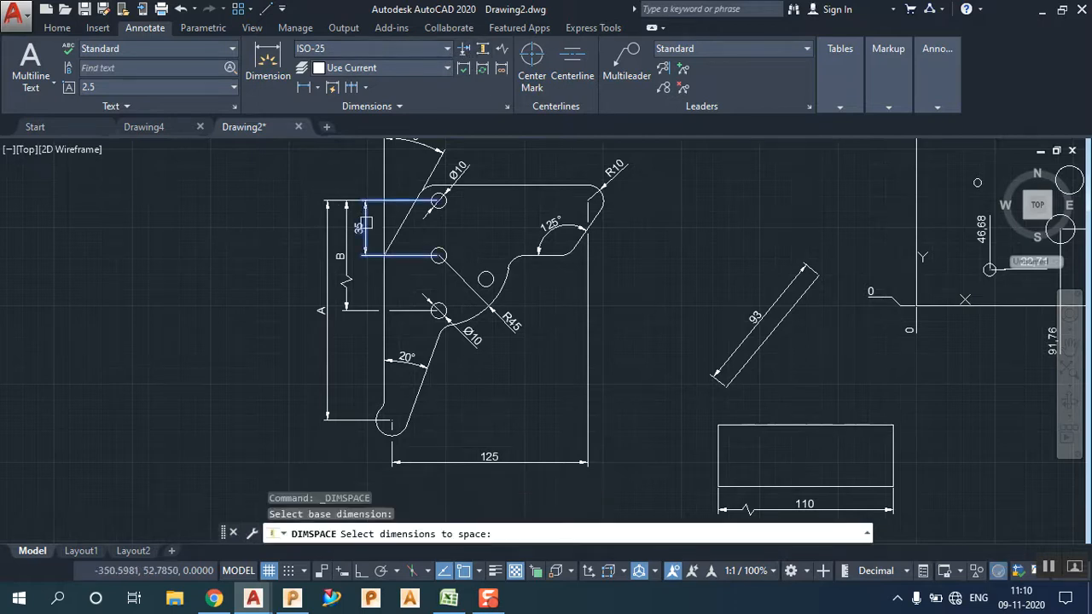
pyautogui.click(370, 307)
pyautogui.click(276, 249)
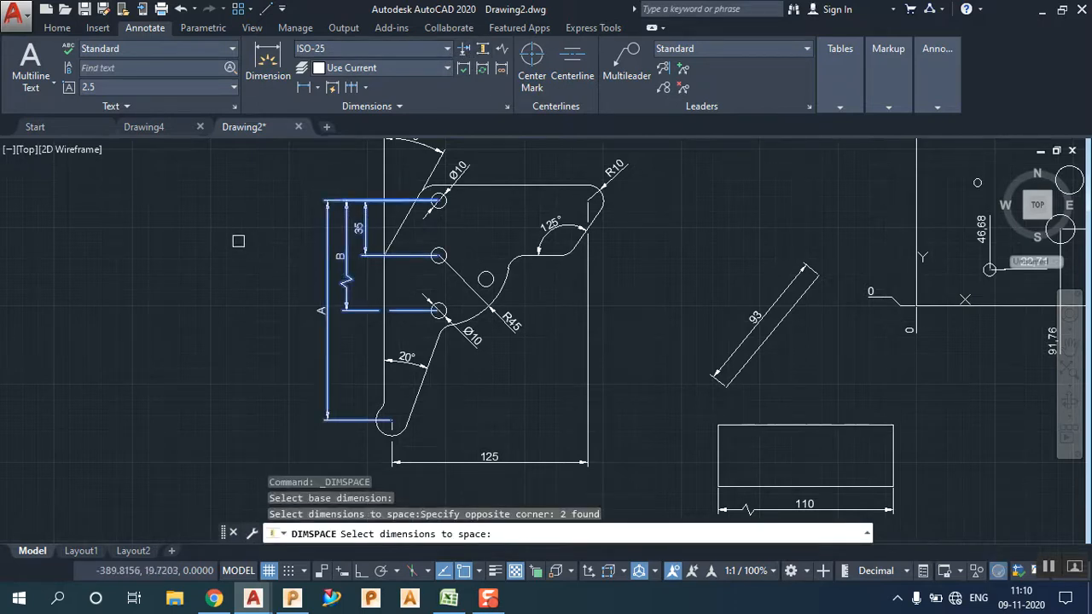
pyautogui.press('Return')
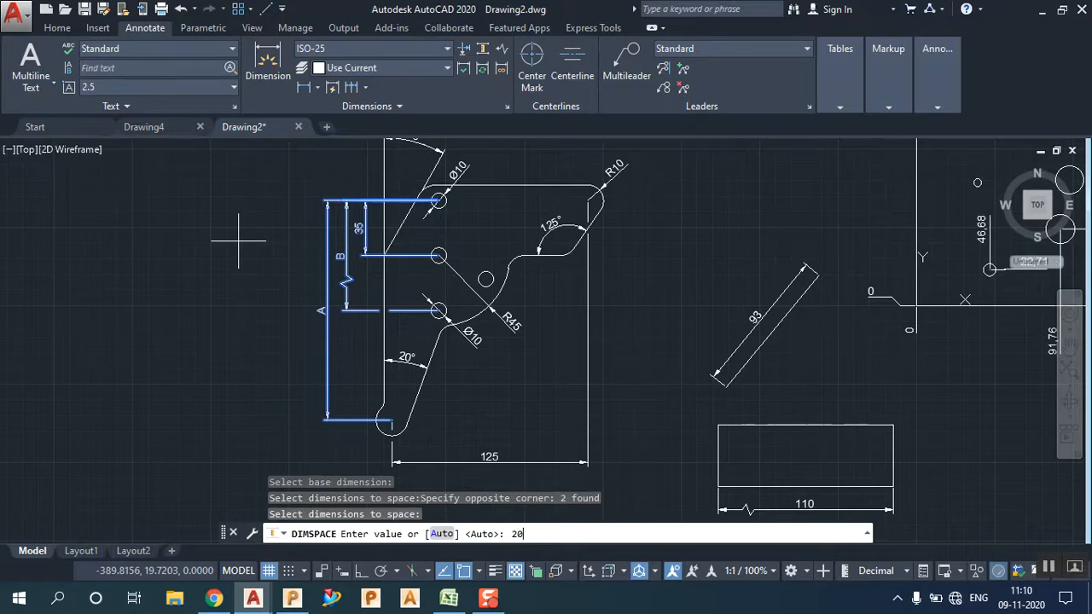
pyautogui.write('20')
pyautogui.press('Return')
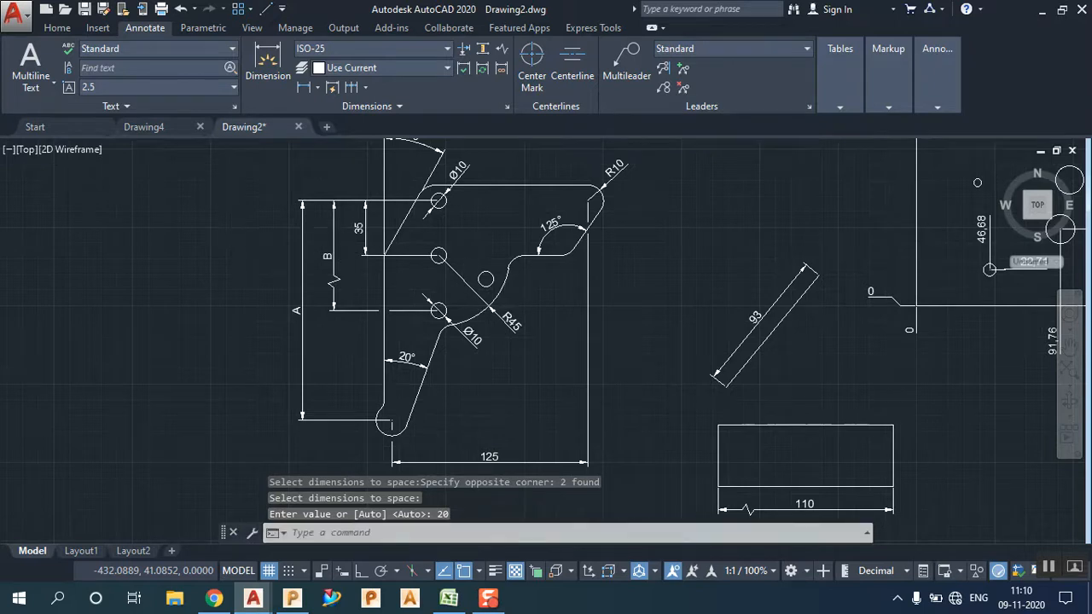
# Step: Add a diameter dimension to the undimensioned small circle inside the part, near the R45 arc
pyautogui.scroll(-2, 499, 313)
pyautogui.scroll(3, 493, 345)
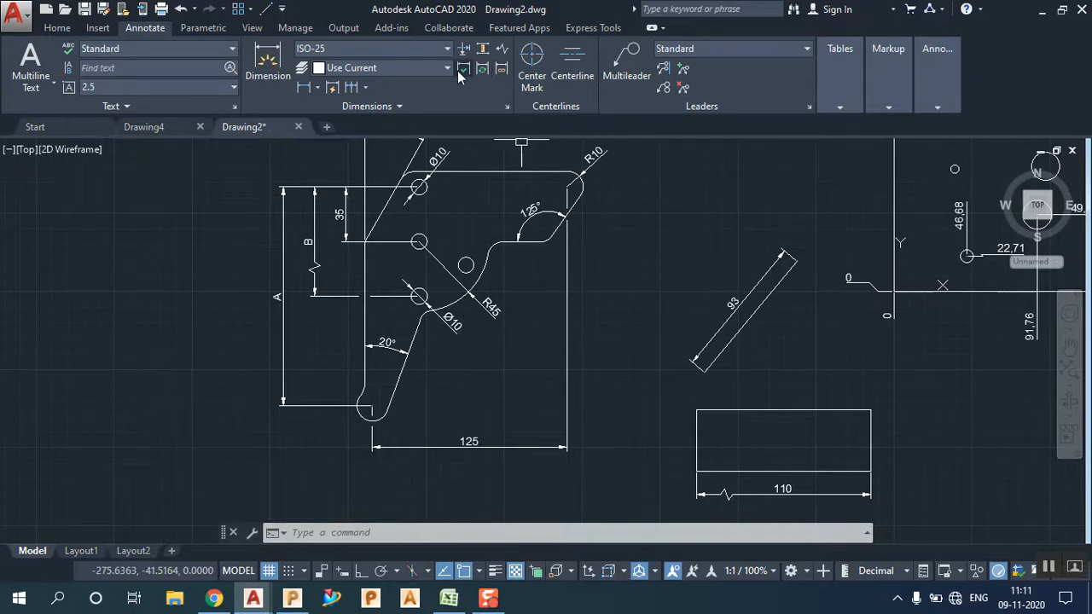
pyautogui.moveTo(503, 294); pyautogui.dragTo(482, 334, button='middle')
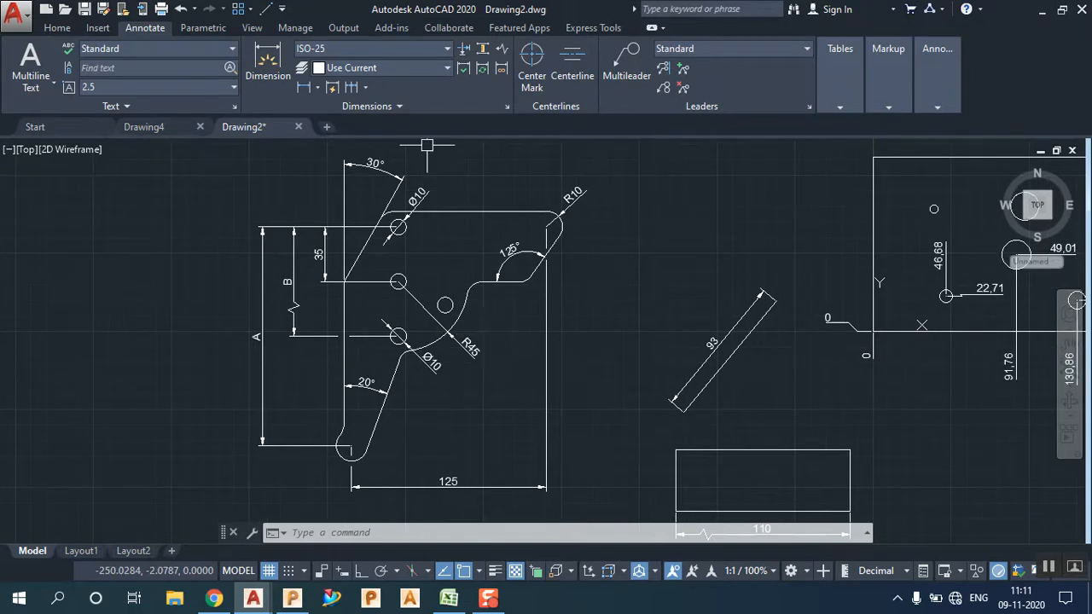
pyautogui.click(317, 87)
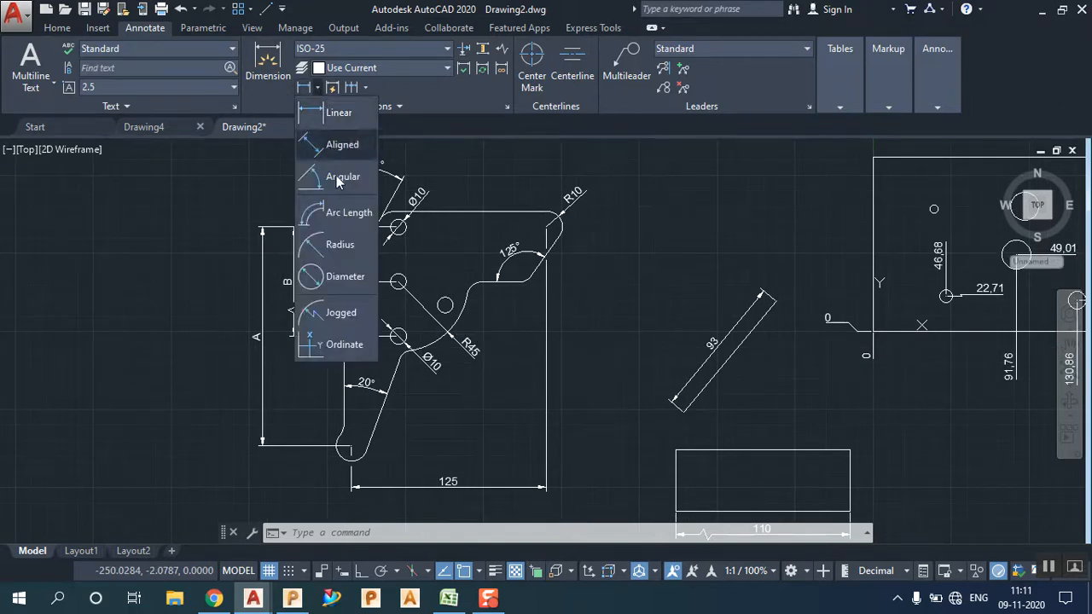
pyautogui.click(333, 276)
pyautogui.click(444, 299)
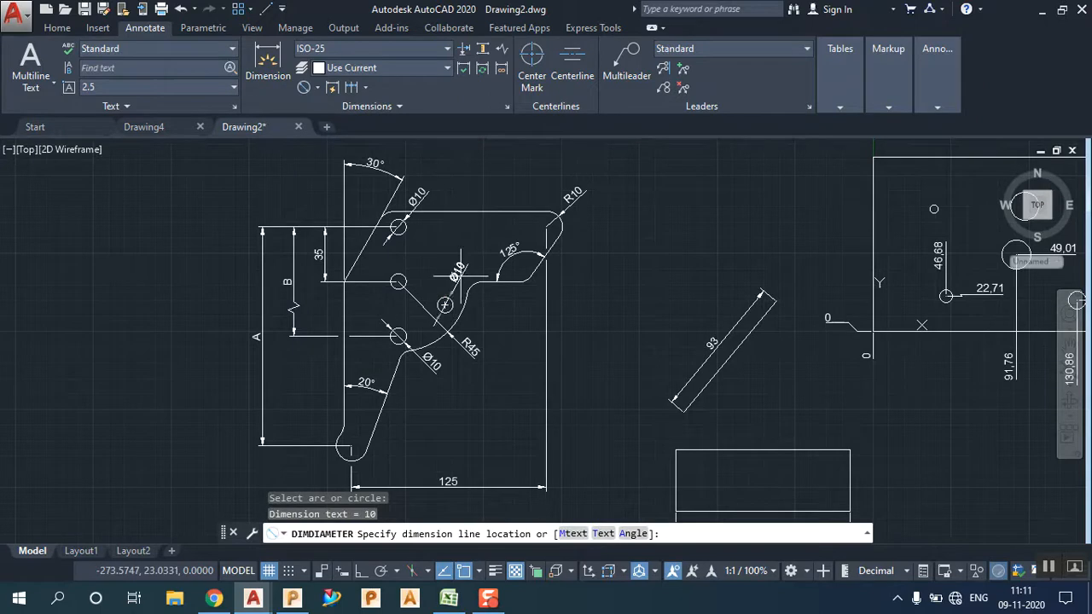
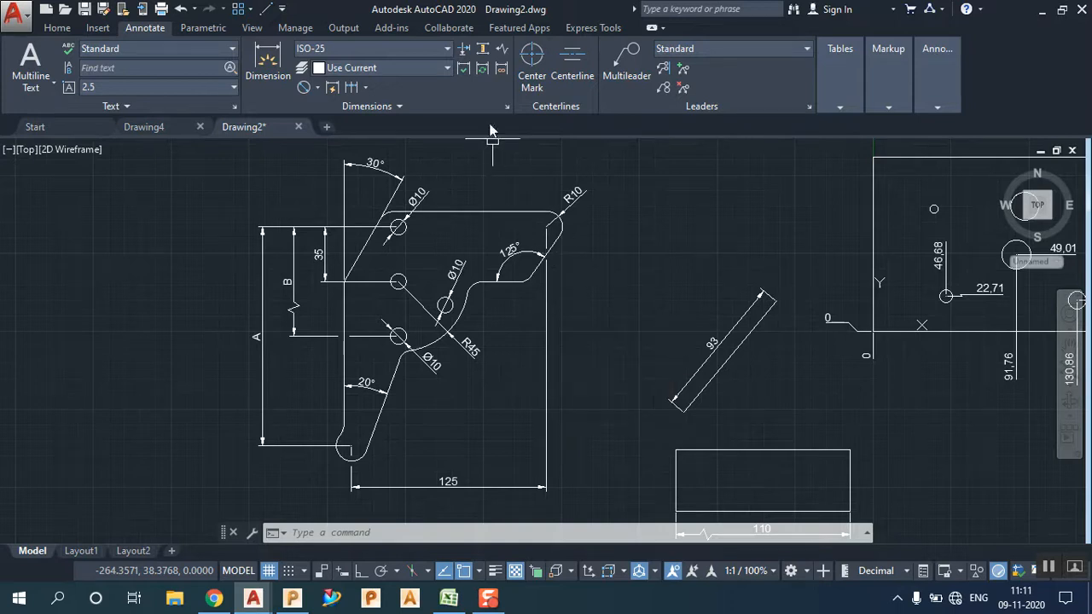
# Step: Add a round inspection frame with a 100% inspection rate to the horizontal 125 dimension below the part
pyautogui.click(466, 69)
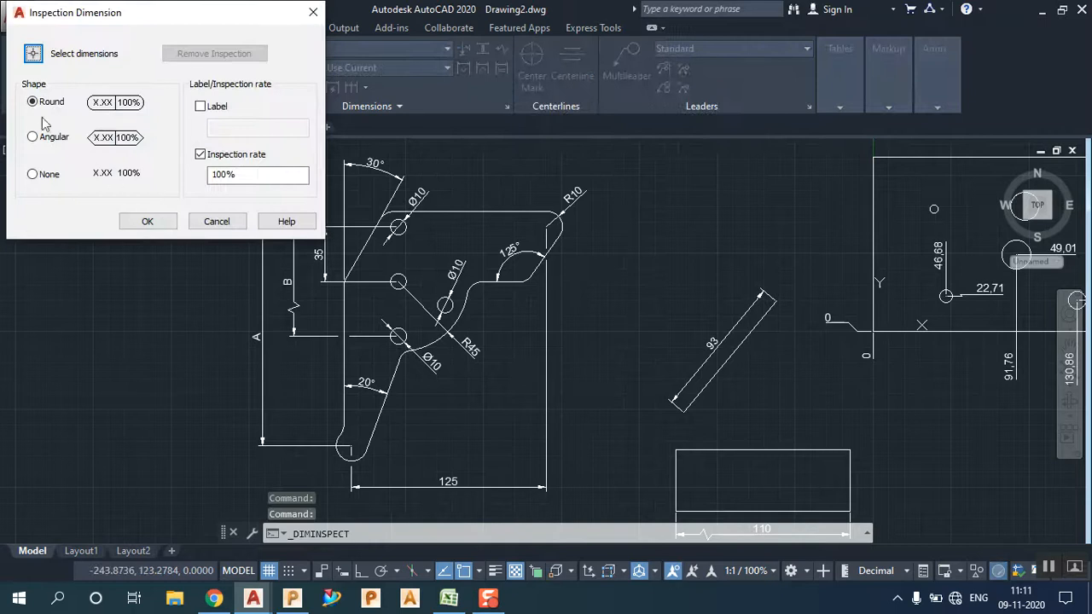
pyautogui.click(33, 53)
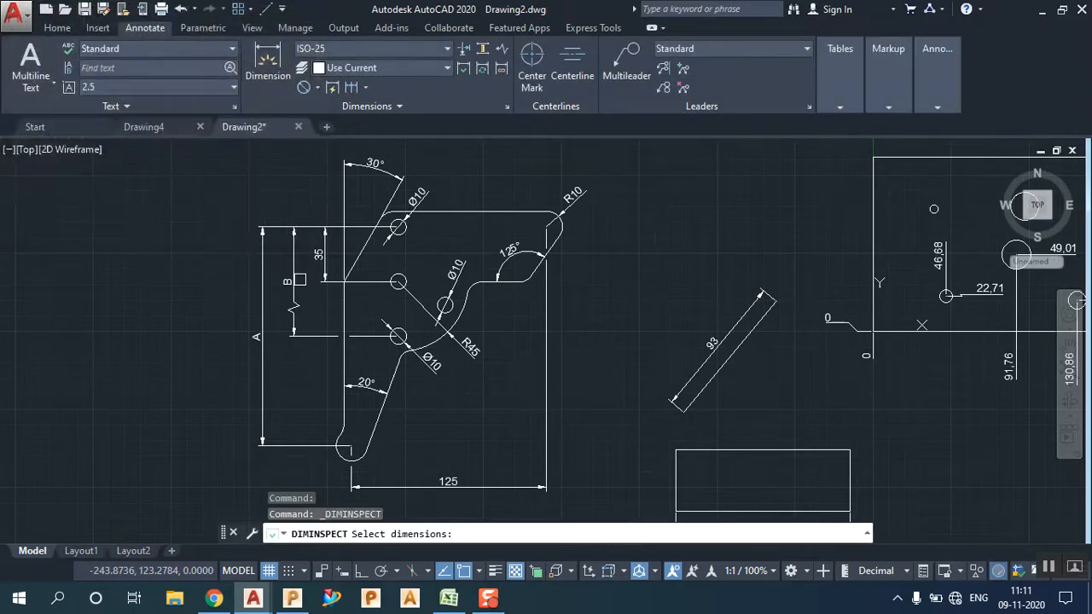
pyautogui.click(477, 481)
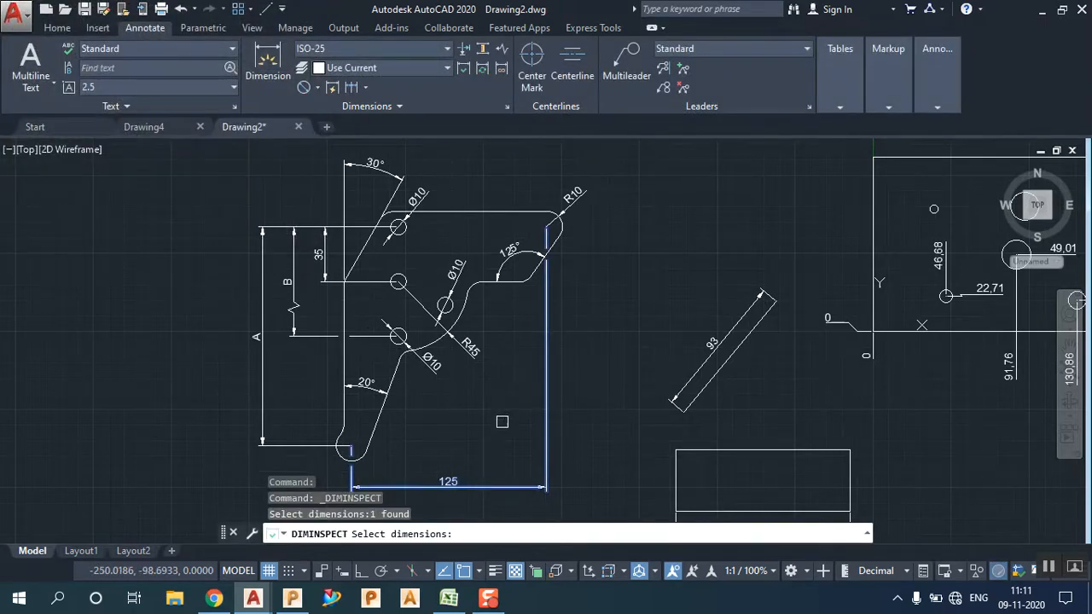
pyautogui.press('Return')
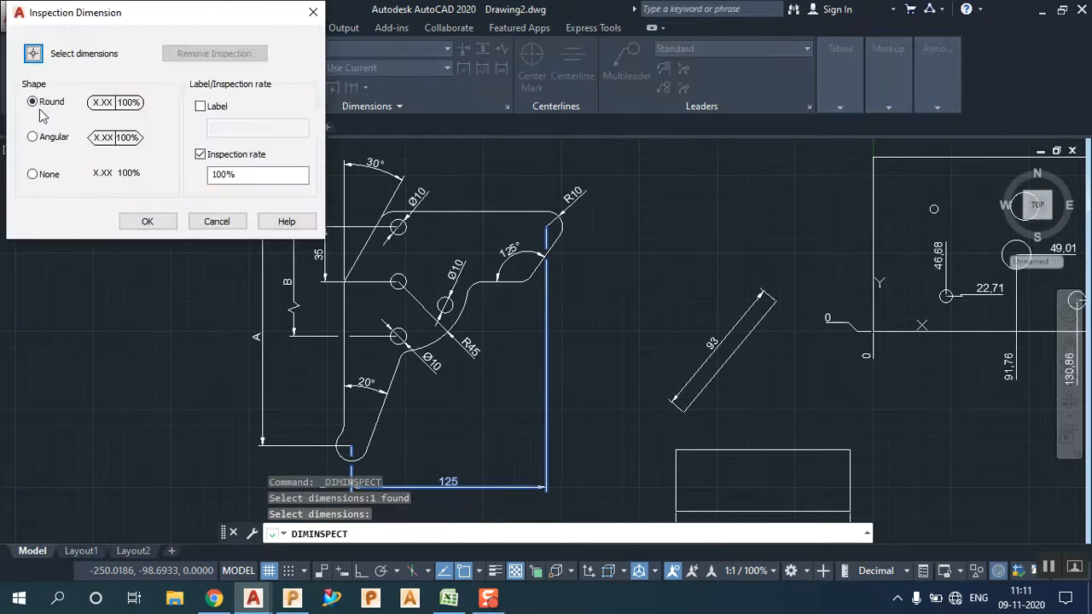
pyautogui.click(47, 137)
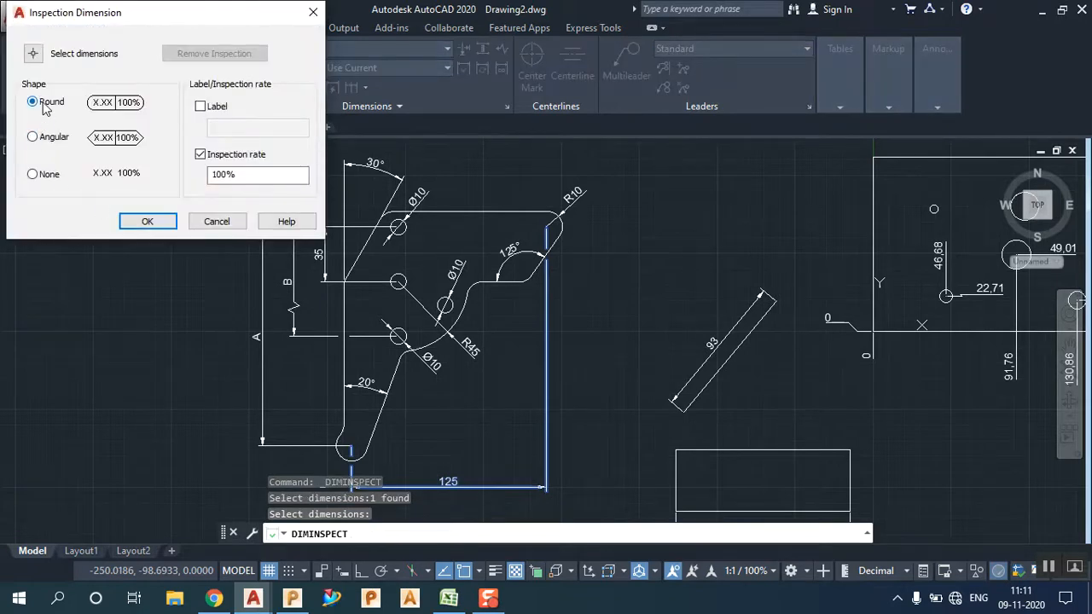
pyautogui.click(146, 220)
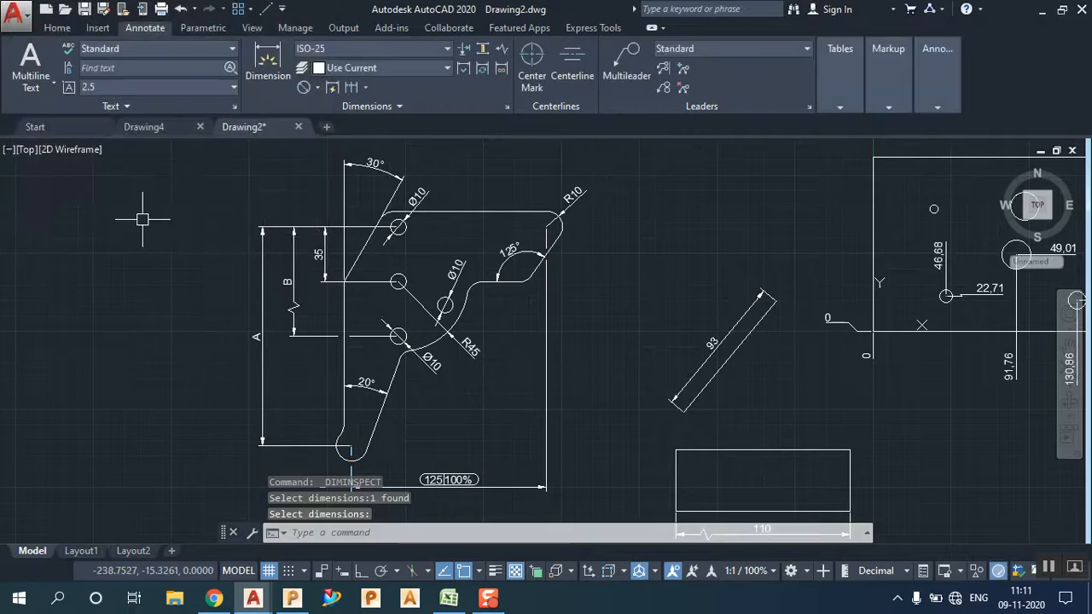
pyautogui.moveTo(342, 296); pyautogui.dragTo(538, 373, button='middle')
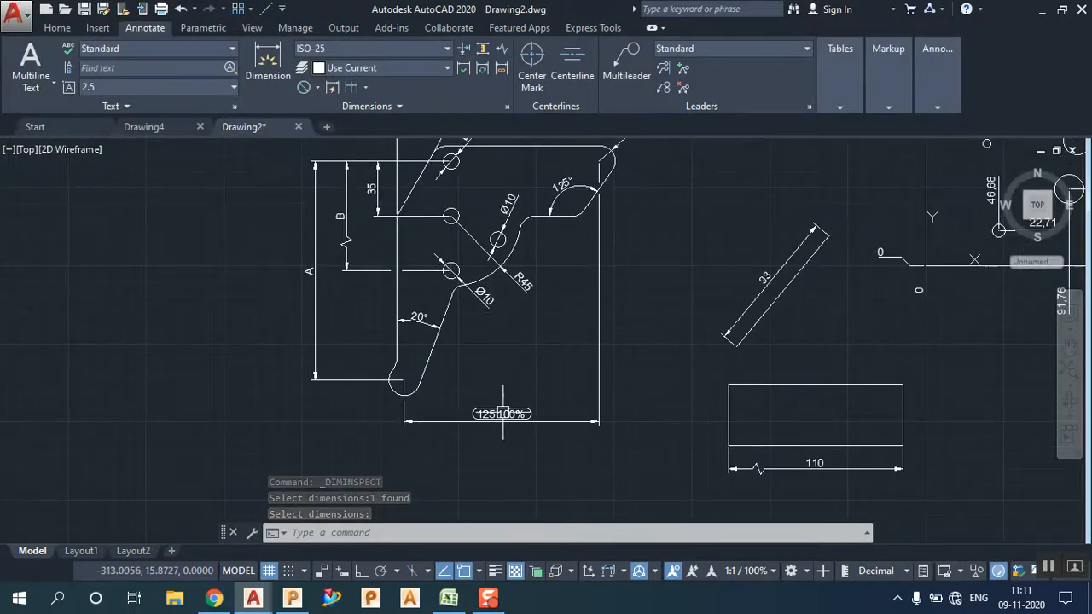
pyautogui.click(181, 9)
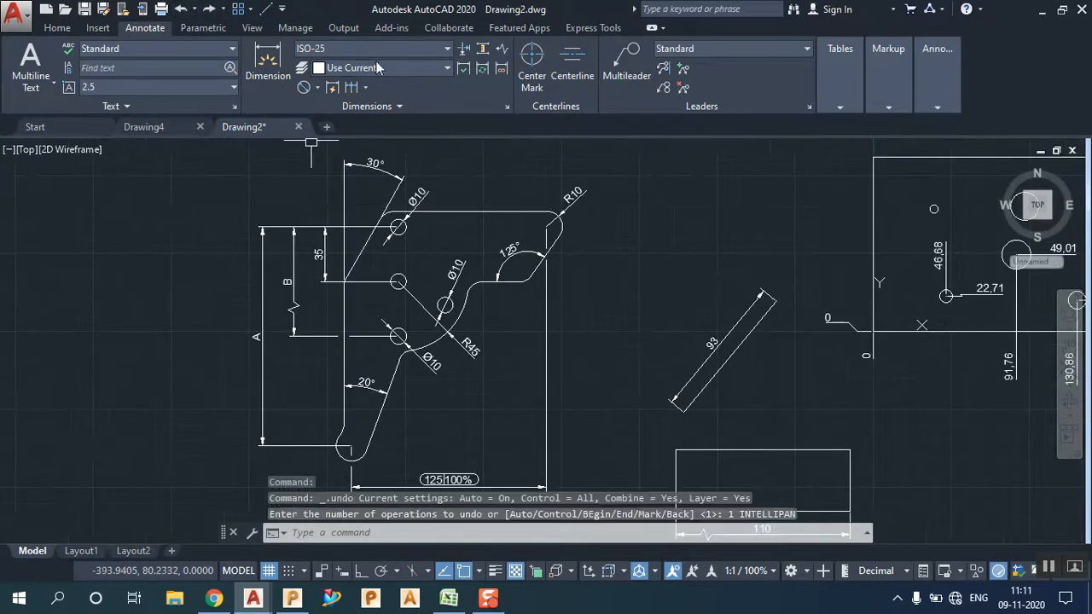
# Step: Undo the inspection frame on the horizontal 125 dimension and reapply a round one without an inspection rate
pyautogui.click(181, 9)
pyautogui.click(501, 72)
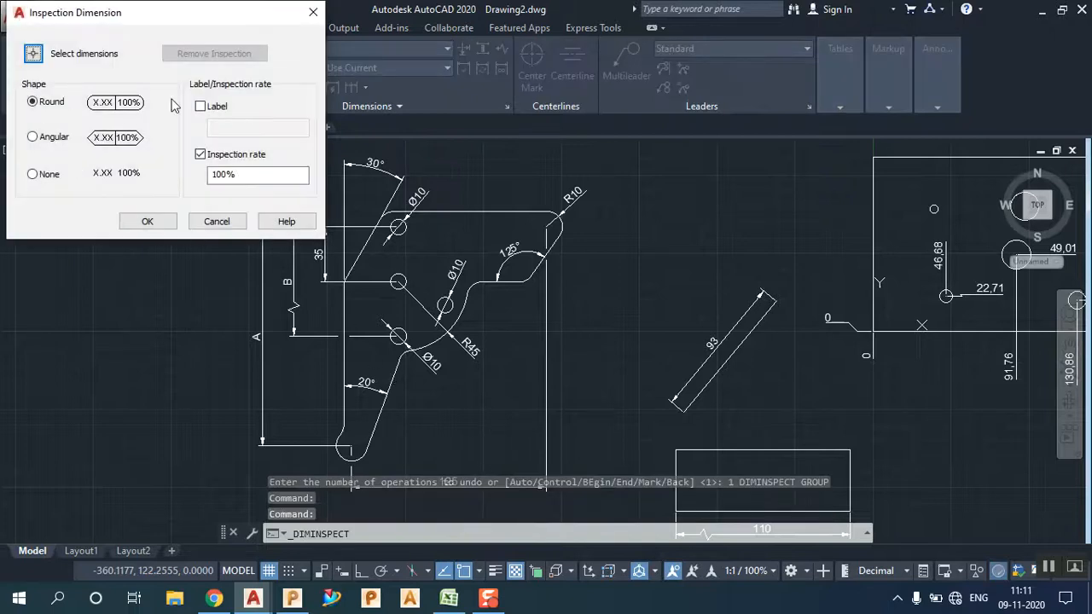
pyautogui.click(201, 156)
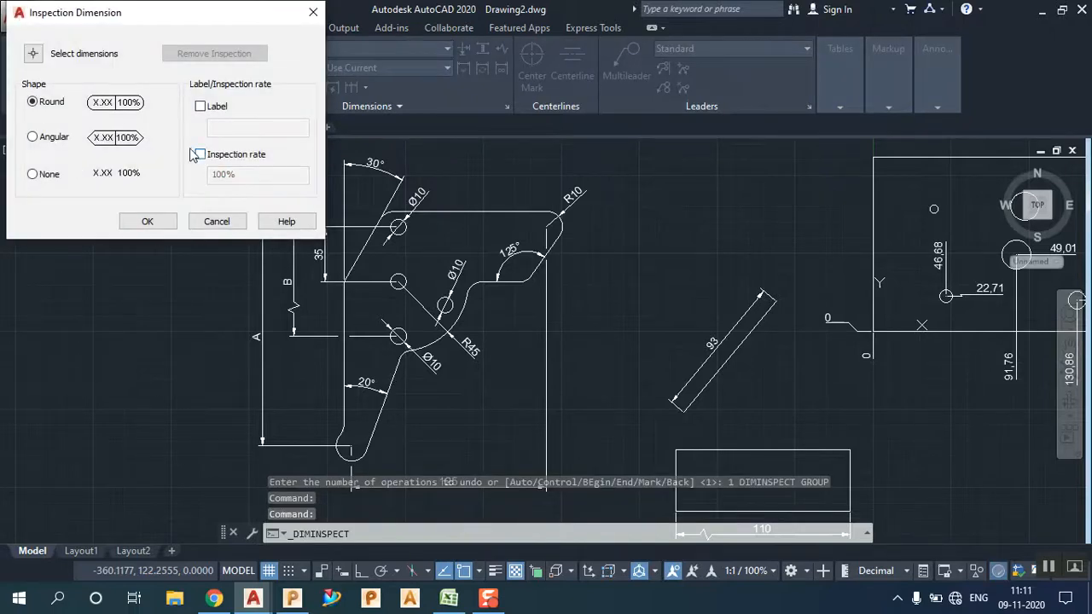
pyautogui.click(34, 53)
pyautogui.click(437, 478)
pyautogui.press('Return')
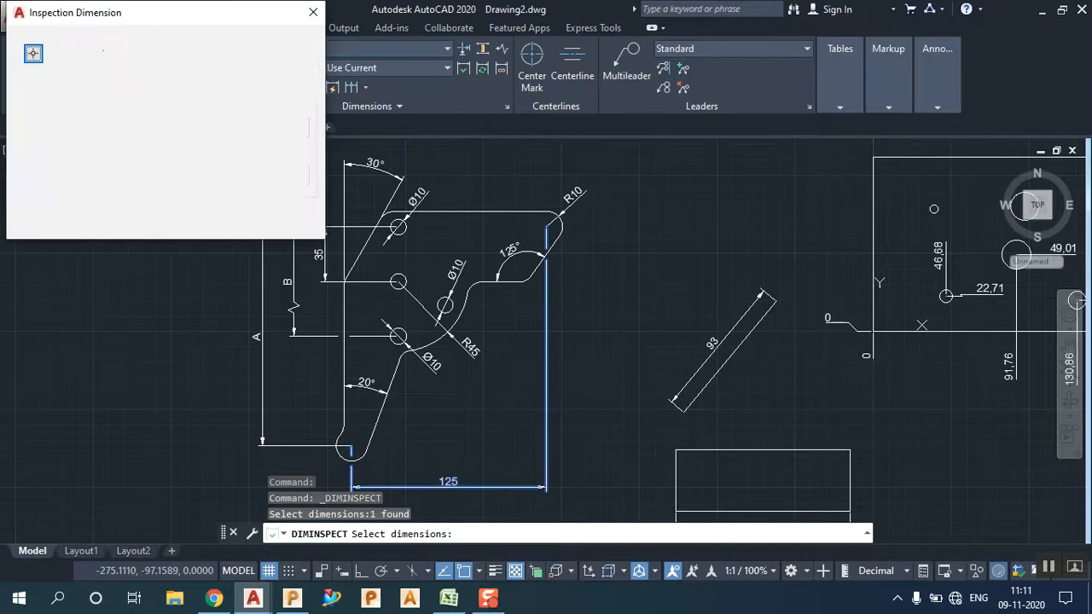
pyautogui.moveTo(423, 263); pyautogui.dragTo(517, 253, button='middle')
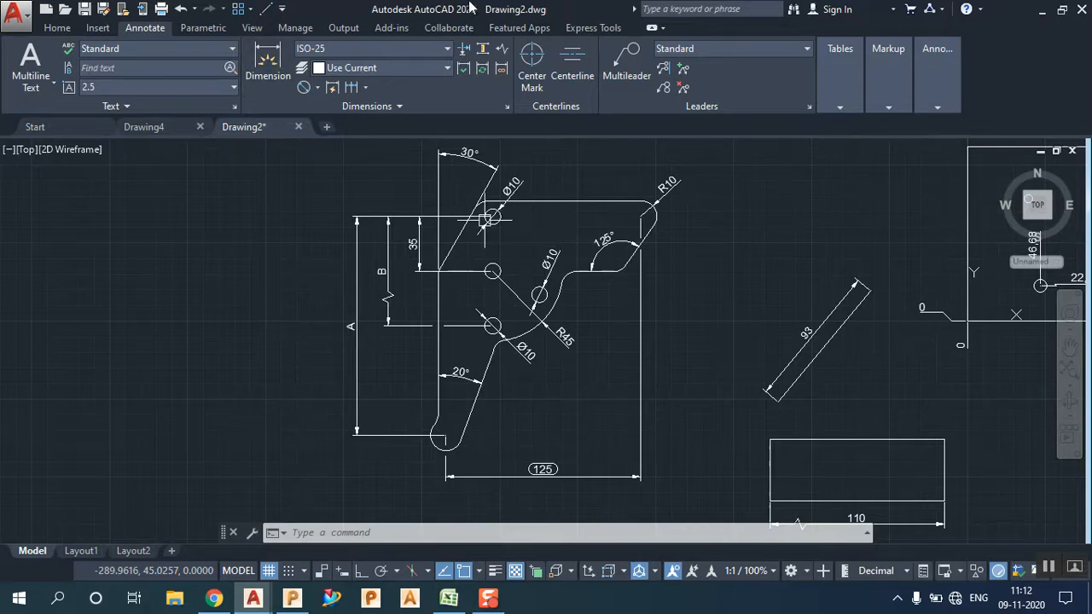
pyautogui.moveTo(470, 275); pyautogui.dragTo(467, 277, button='middle')
pyautogui.moveTo(412, 253); pyautogui.dragTo(411, 252, button='middle')
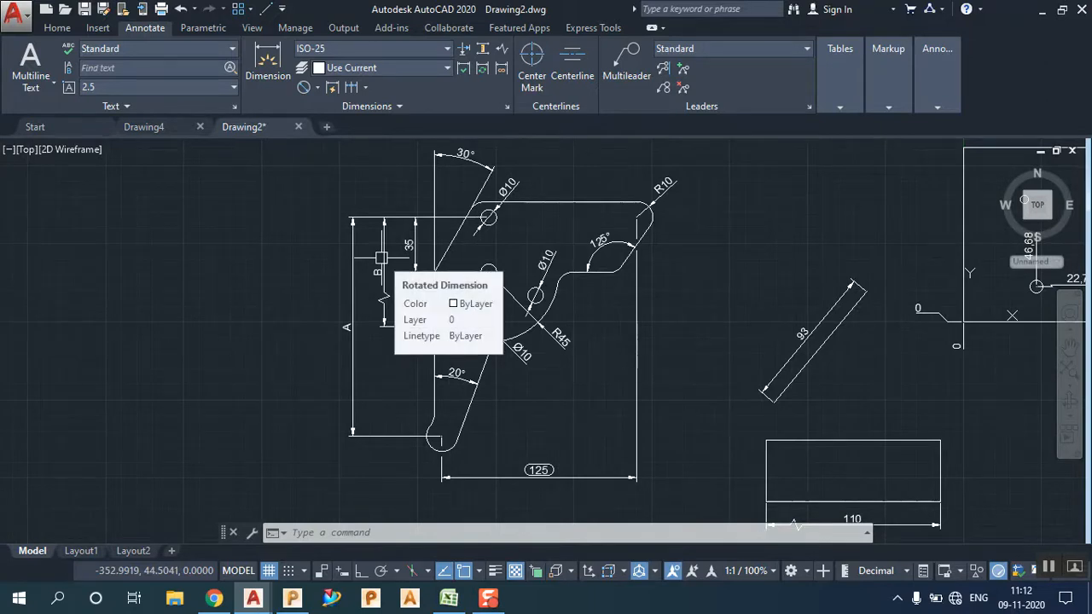
pyautogui.moveTo(444, 287); pyautogui.dragTo(458, 248, button='middle')
pyautogui.moveTo(578, 372); pyautogui.dragTo(543, 396, button='middle')
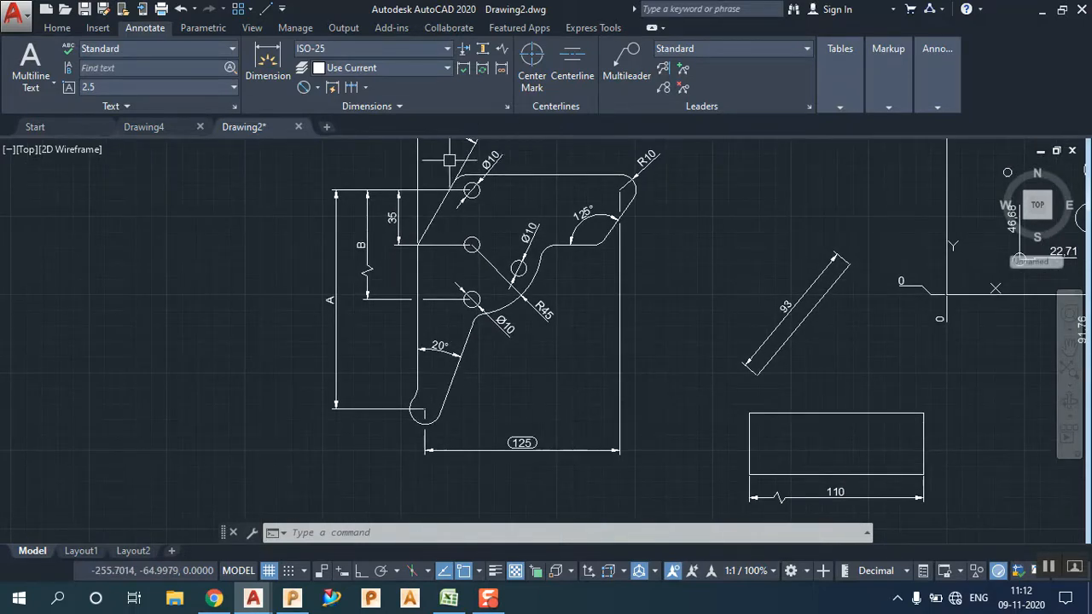
# Step: Update the R45 radius dimension to the current dimension style
pyautogui.click(479, 68)
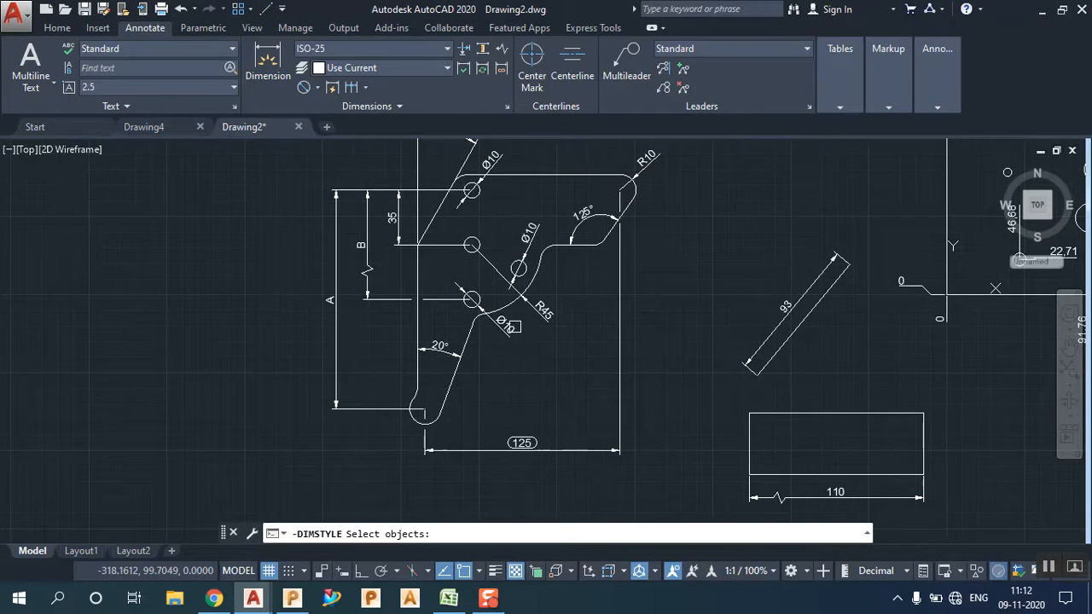
pyautogui.click(538, 314)
pyautogui.press('Return')
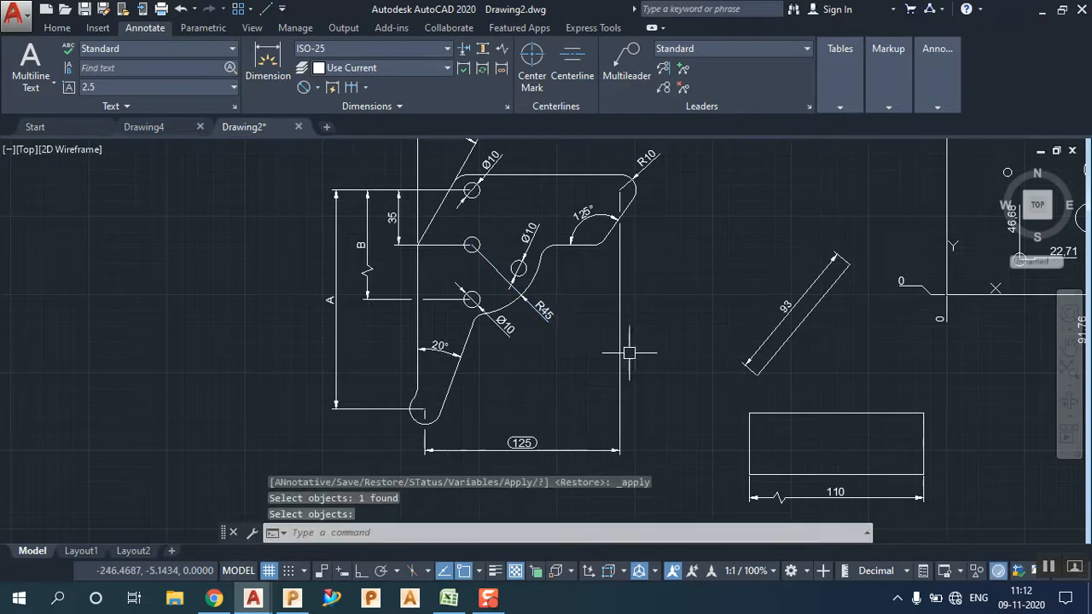
pyautogui.click(484, 68)
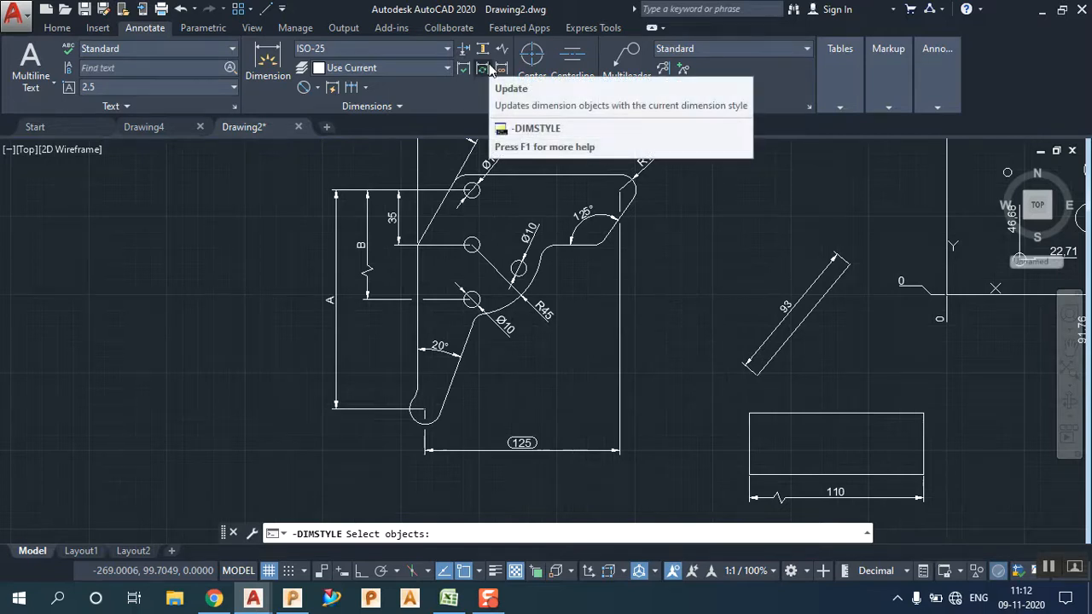
pyautogui.moveTo(492, 202)
pyautogui.mouseDown(button='middle')
pyautogui.moveTo(275, 257)
pyautogui.moveTo(222, 257)
pyautogui.moveTo(325, 226)
pyautogui.moveTo(361, 246)
pyautogui.moveTo(353, 286)
pyautogui.mouseUp(button='middle')
pyautogui.press('Return')
pyautogui.moveTo(328, 223); pyautogui.dragTo(370, 184, button='middle')
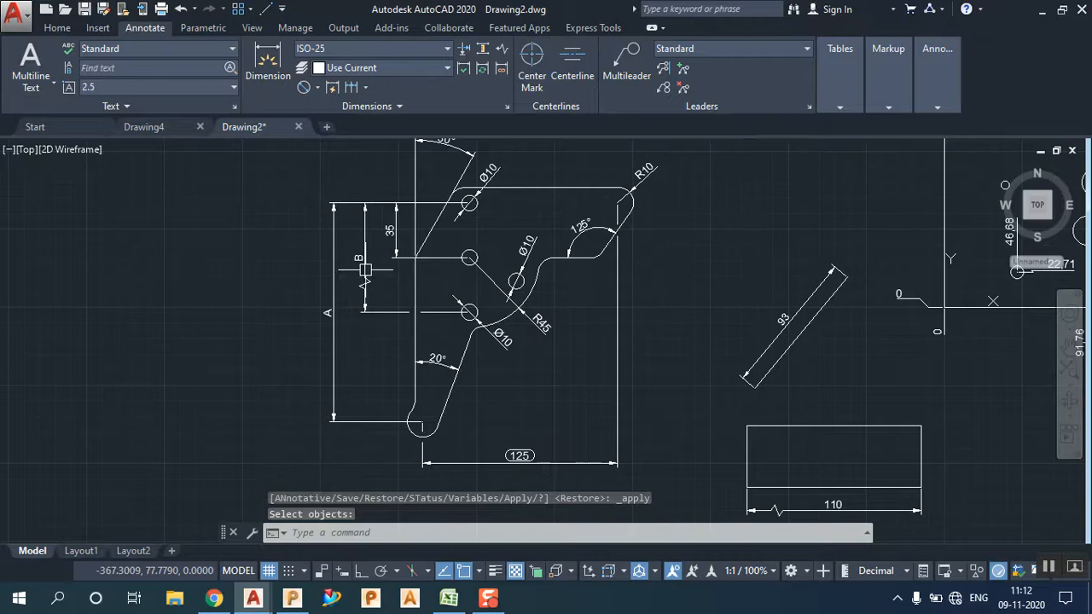
# Step: Erase the vertical B dimension and undo the erasure
pyautogui.click(354, 273)
pyautogui.rightClick(286, 168)
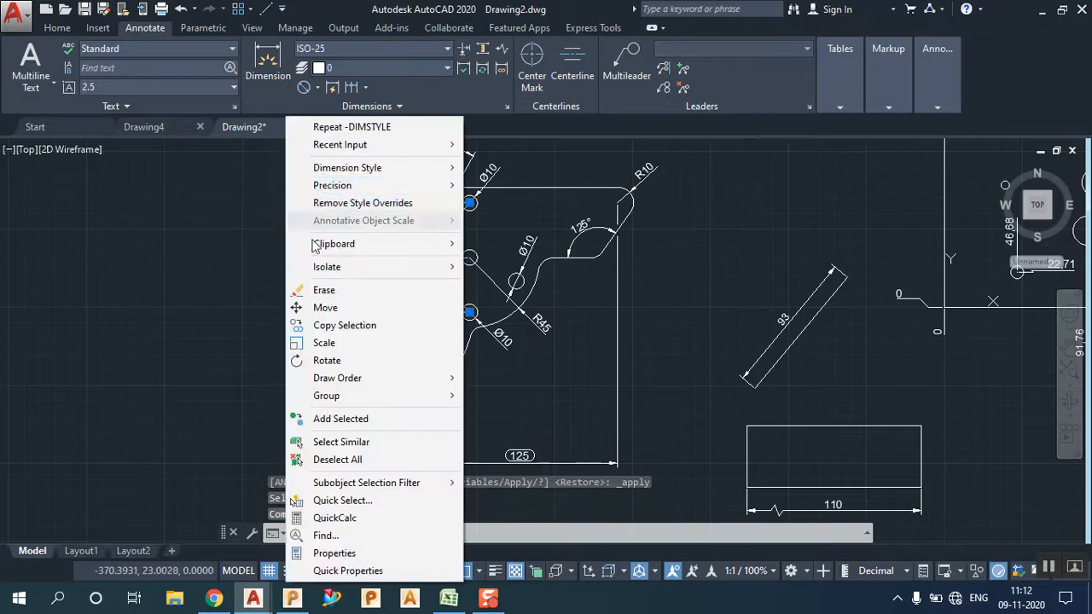
pyautogui.click(307, 287)
pyautogui.click(182, 8)
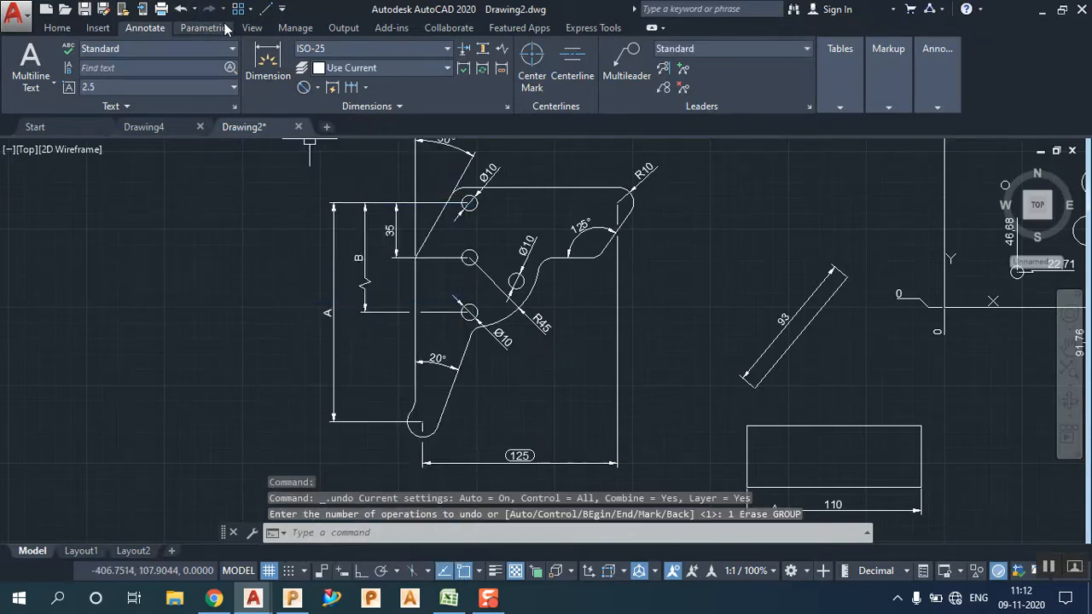
# Step: Add a vertical linear dimension between the centres of the two lower circles in the hole column, directly below the existing 35 dimension
pyautogui.click(319, 87)
pyautogui.click(326, 114)
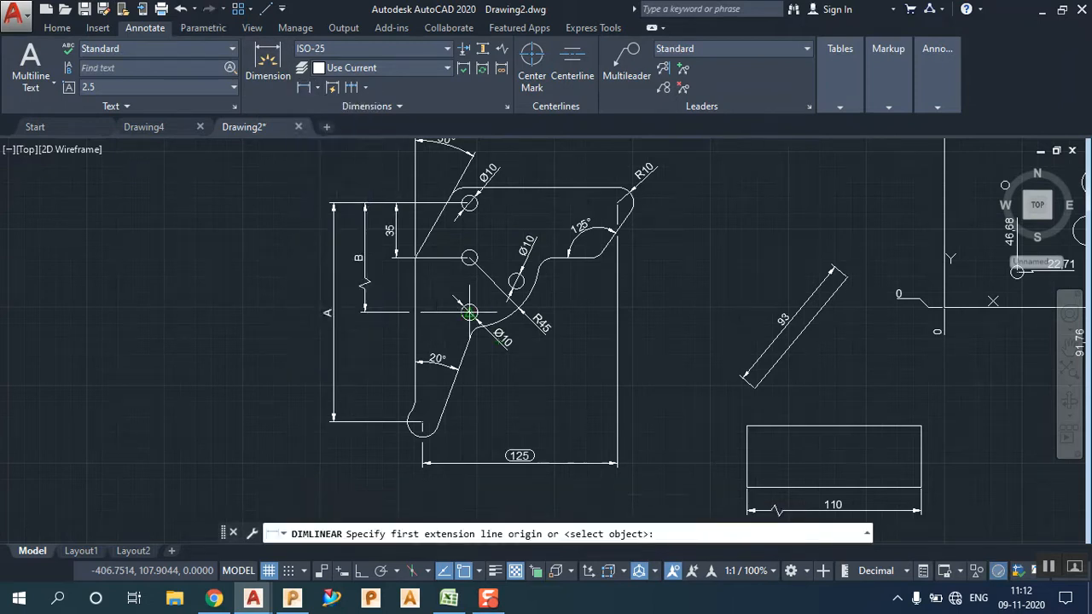
pyautogui.click(469, 313)
pyautogui.click(469, 257)
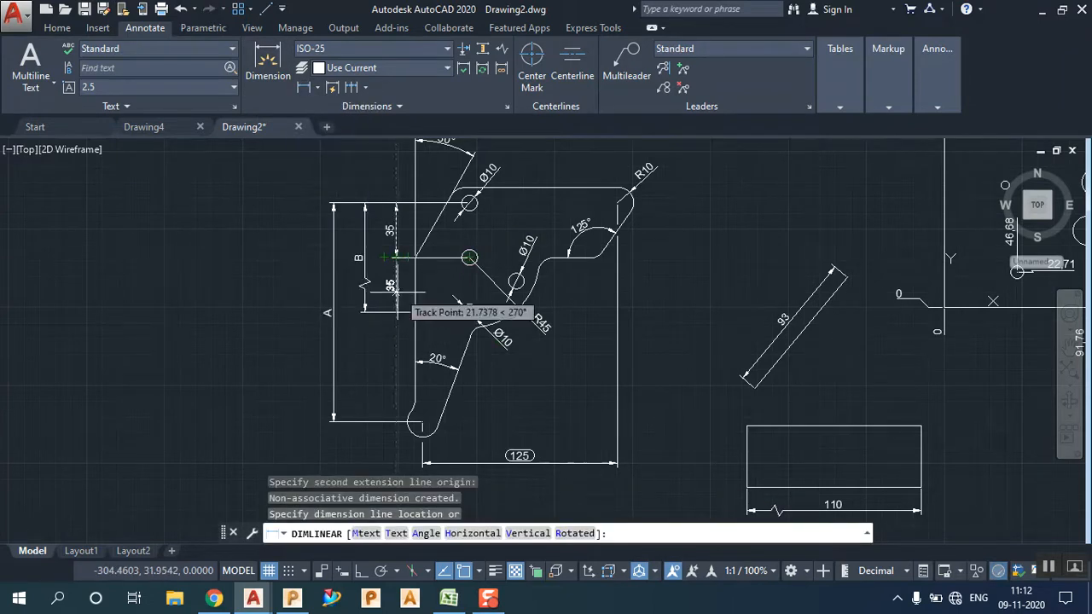
pyautogui.scroll(4, 399, 294)
pyautogui.scroll(5, 367, 295)
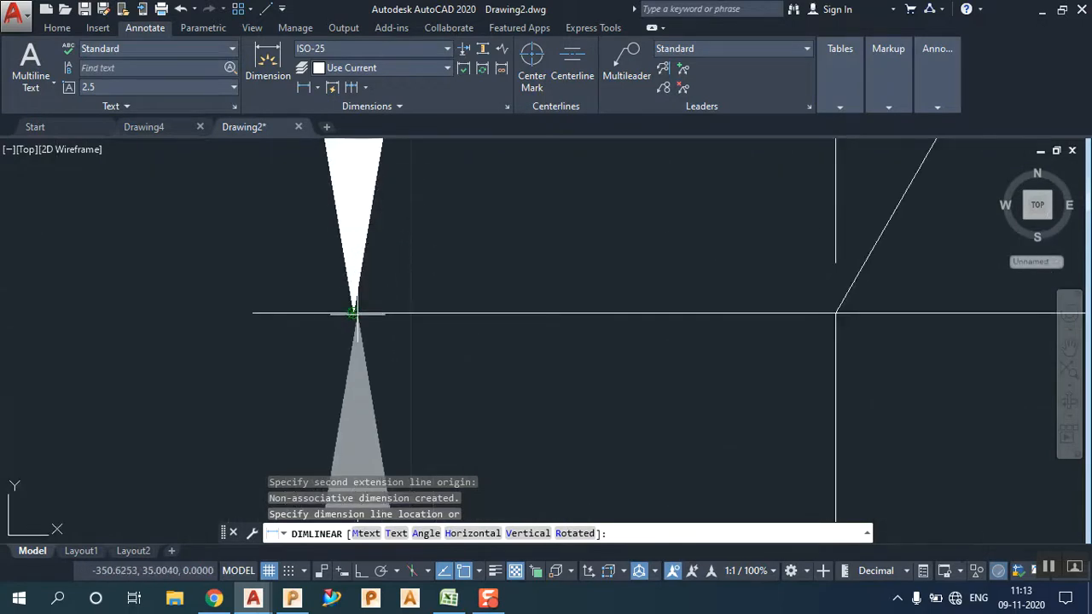
pyautogui.click(357, 313)
pyautogui.scroll(-6, 446, 251)
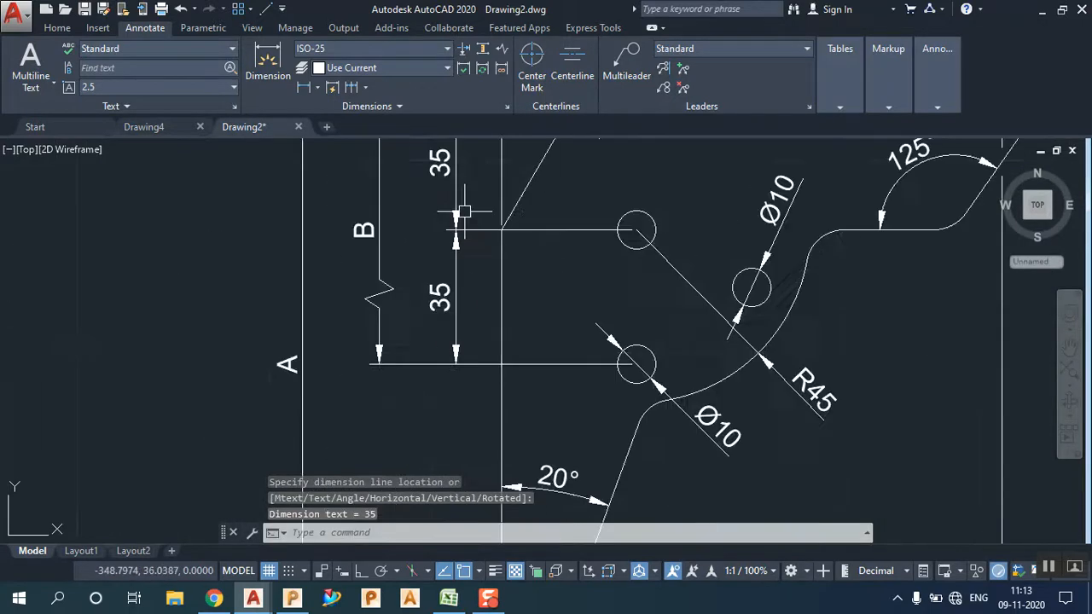
# Step: Shift the lower 35 dimension line slightly toward the part, out of line with the upper 35 dimension
pyautogui.click(457, 293)
pyautogui.click(441, 294)
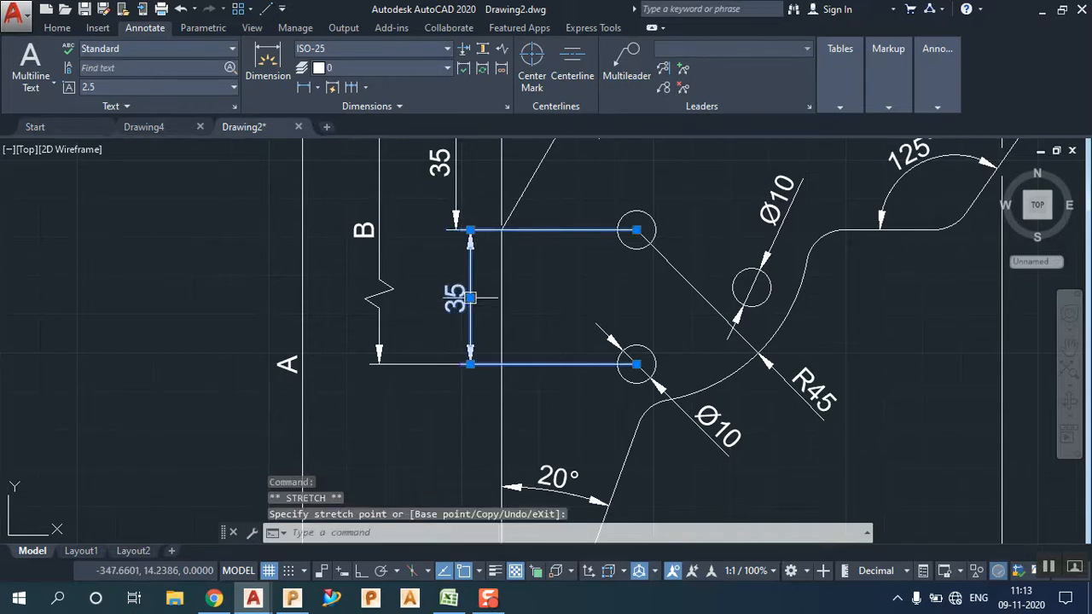
pyautogui.press('Escape')
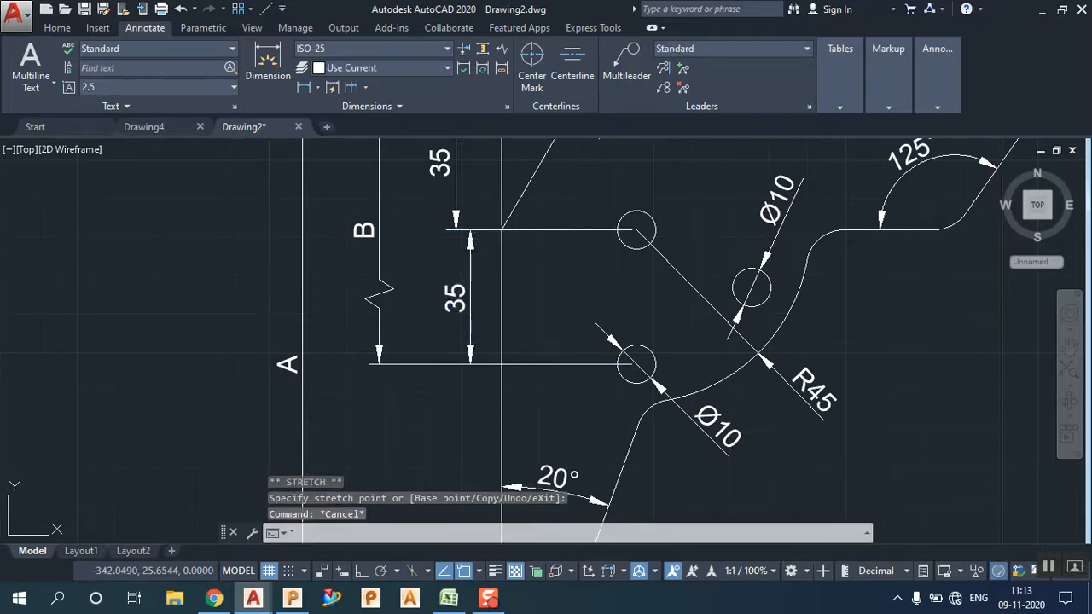
pyautogui.press('Escape')
# Step: Stretch the lower 35 dimension line back in line with the upper one and undo that move
pyautogui.click(457, 294)
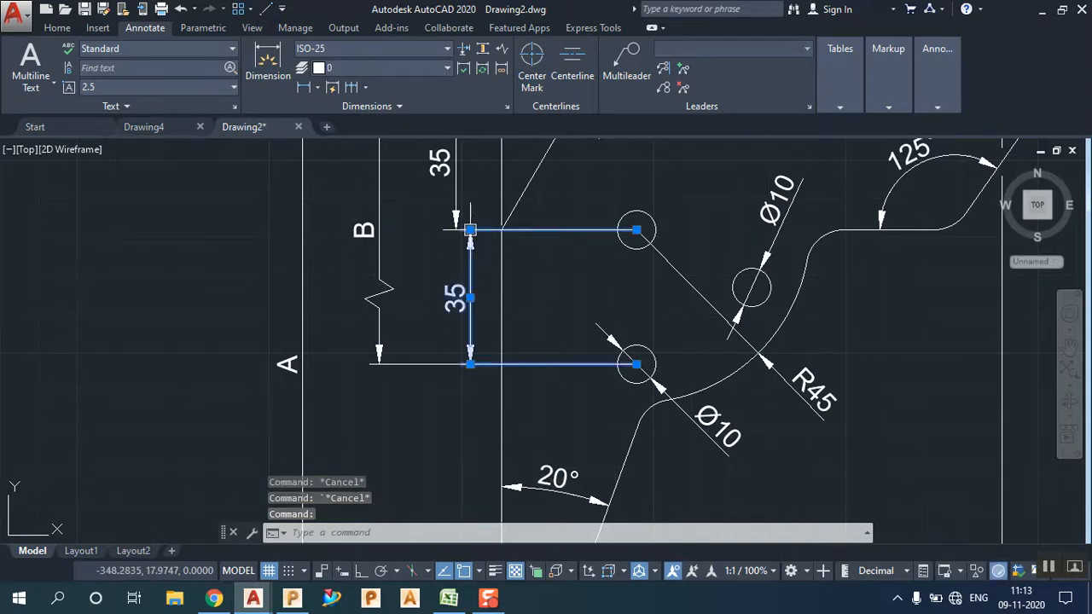
pyautogui.click(470, 230)
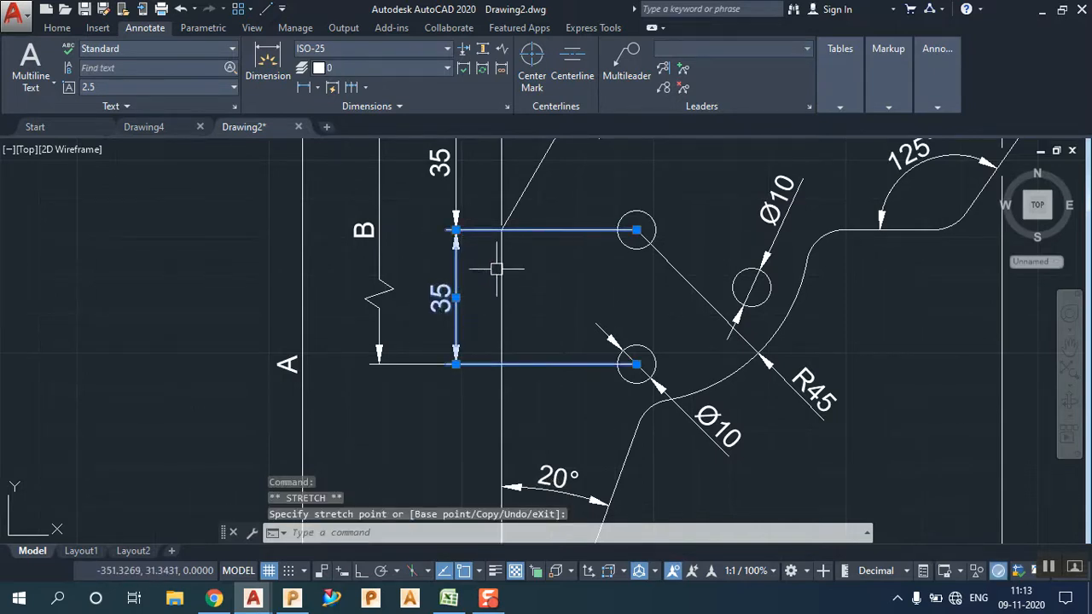
pyautogui.press('Escape')
pyautogui.hotkey('ctrl', 'z')
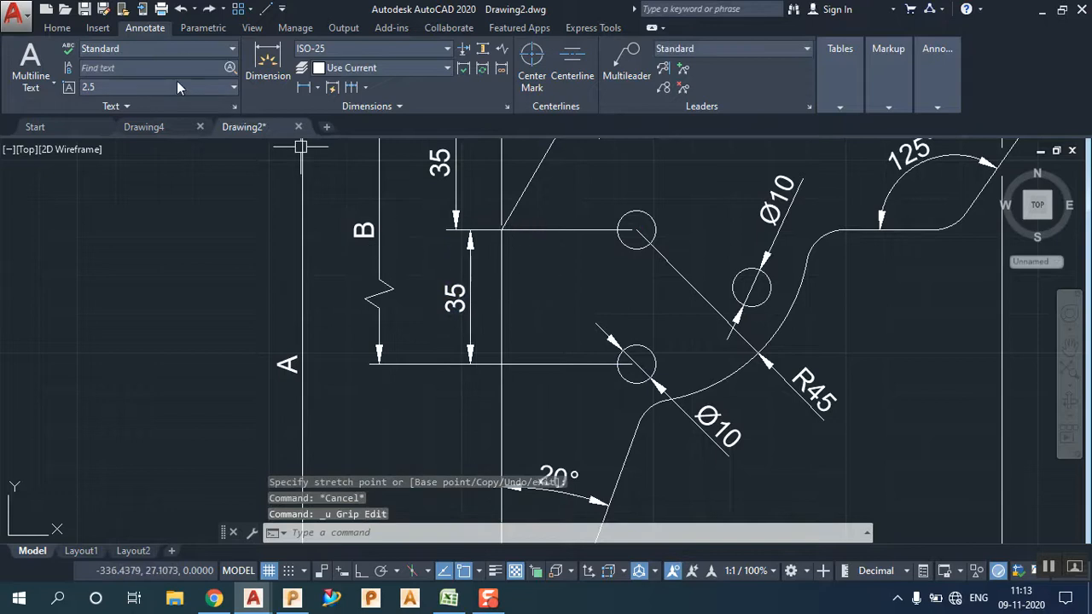
# Step: Add a vertical linear dimension from the centre of the part's rounded lower end to the centre of the lowest small circle
pyautogui.click(302, 89)
pyautogui.scroll(-2, 419, 225)
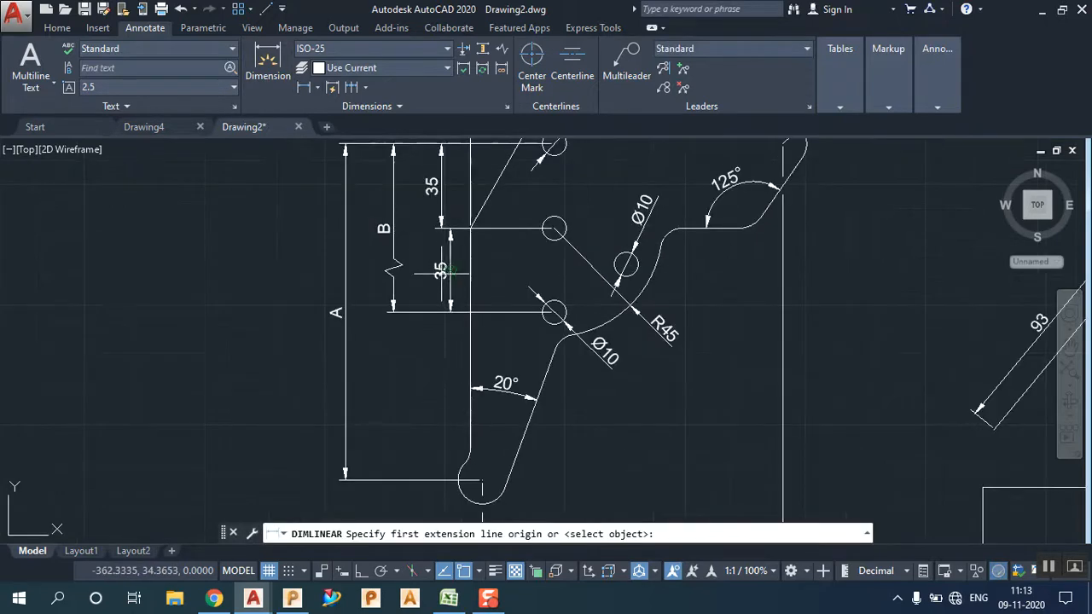
pyautogui.click(482, 481)
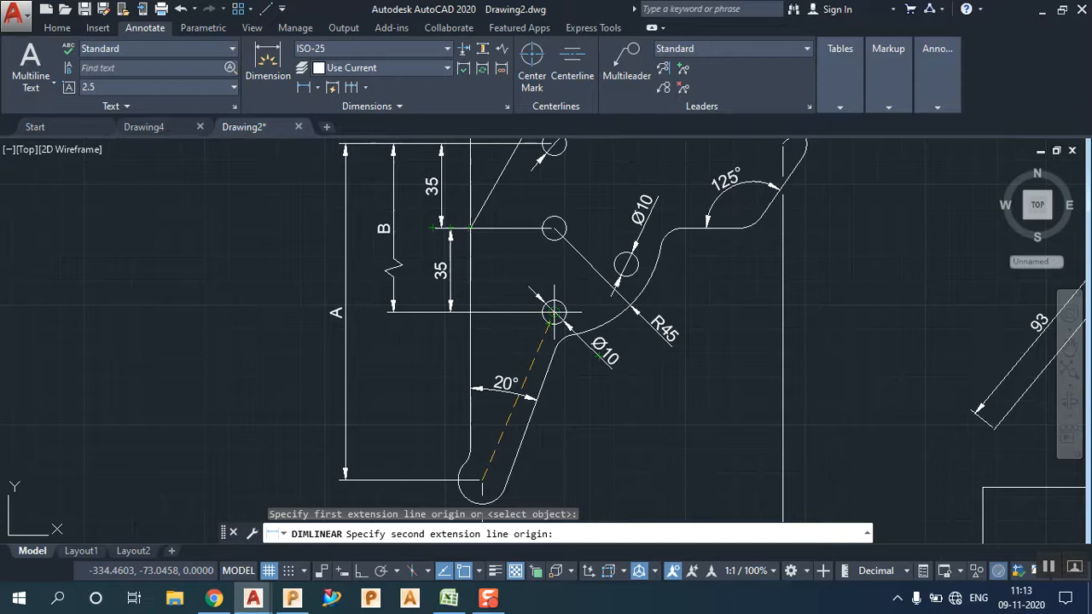
pyautogui.click(553, 313)
pyautogui.click(458, 362)
pyautogui.scroll(-2, 539, 329)
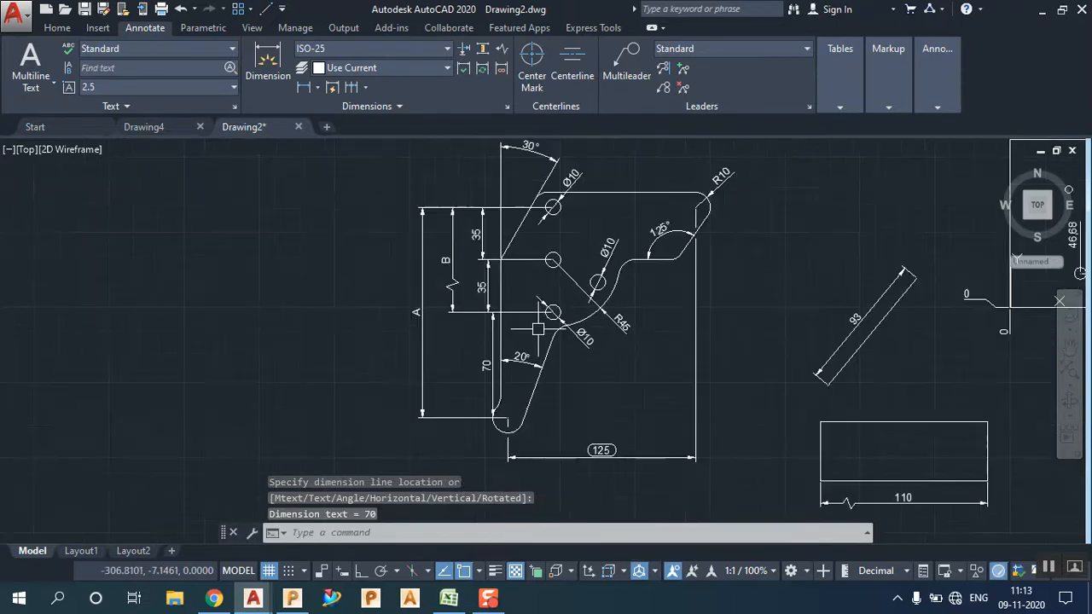
# Step: Align the lower 35 and 70 dimensions with the upper 35 dimension using a dimension spacing of 0
pyautogui.click(483, 50)
pyautogui.click(481, 227)
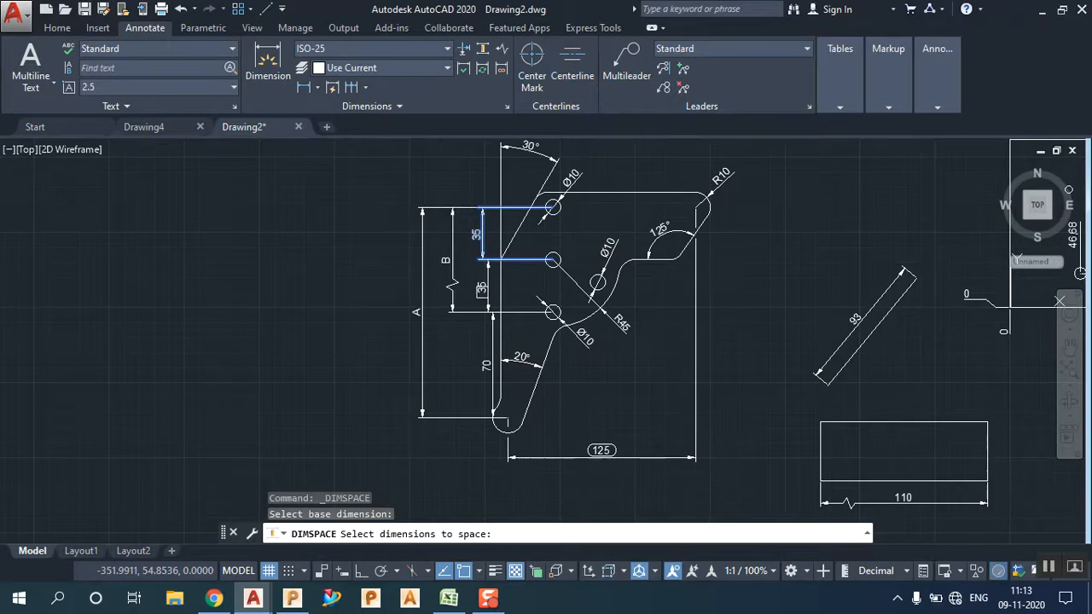
pyautogui.click(482, 293)
pyautogui.click(510, 314)
pyautogui.click(463, 382)
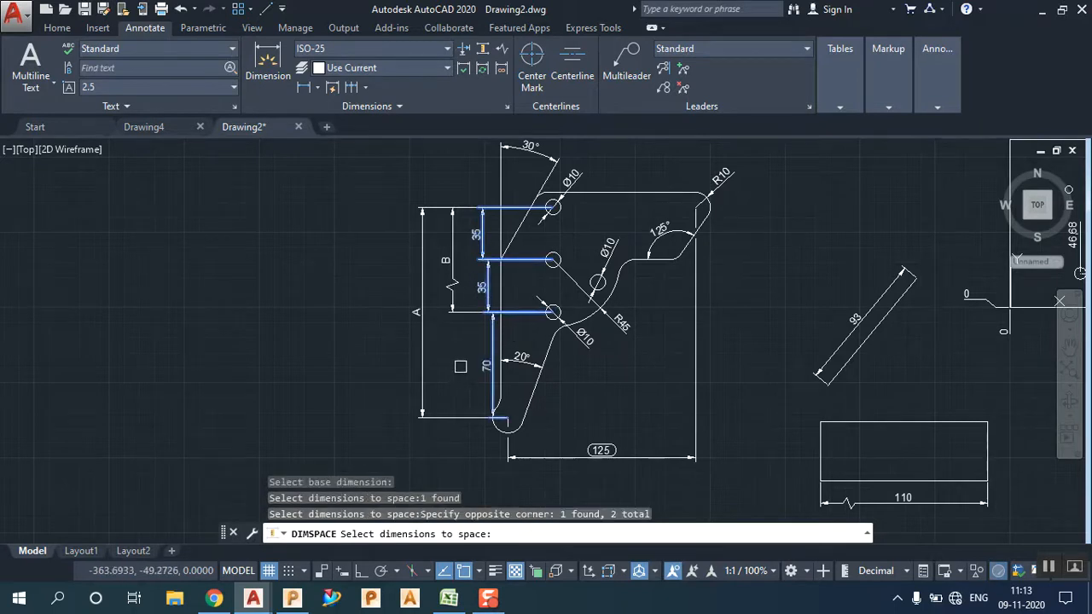
pyautogui.press('Return')
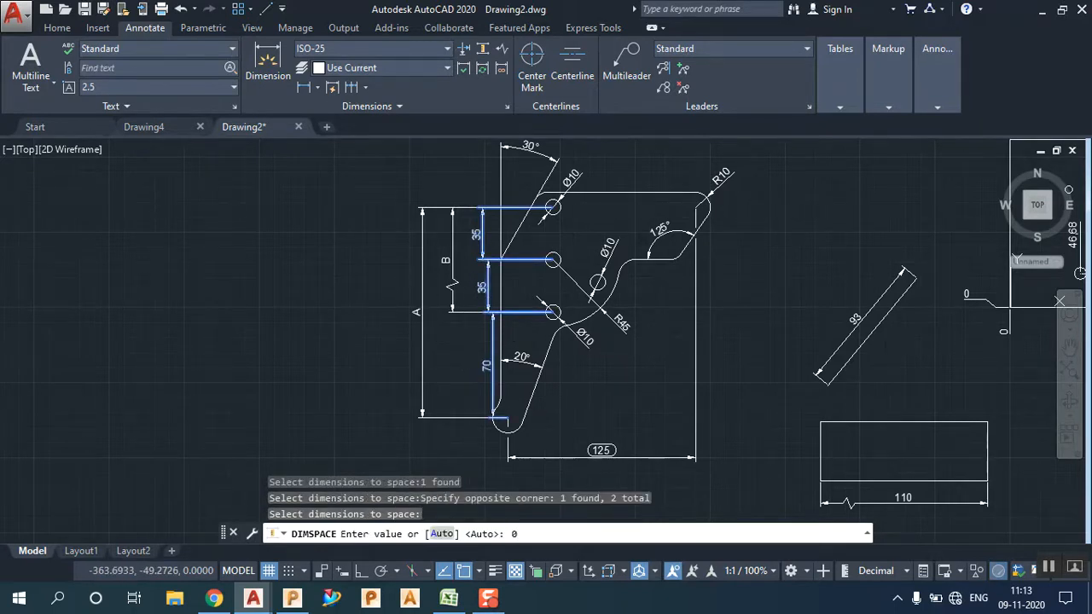
pyautogui.press('Return')
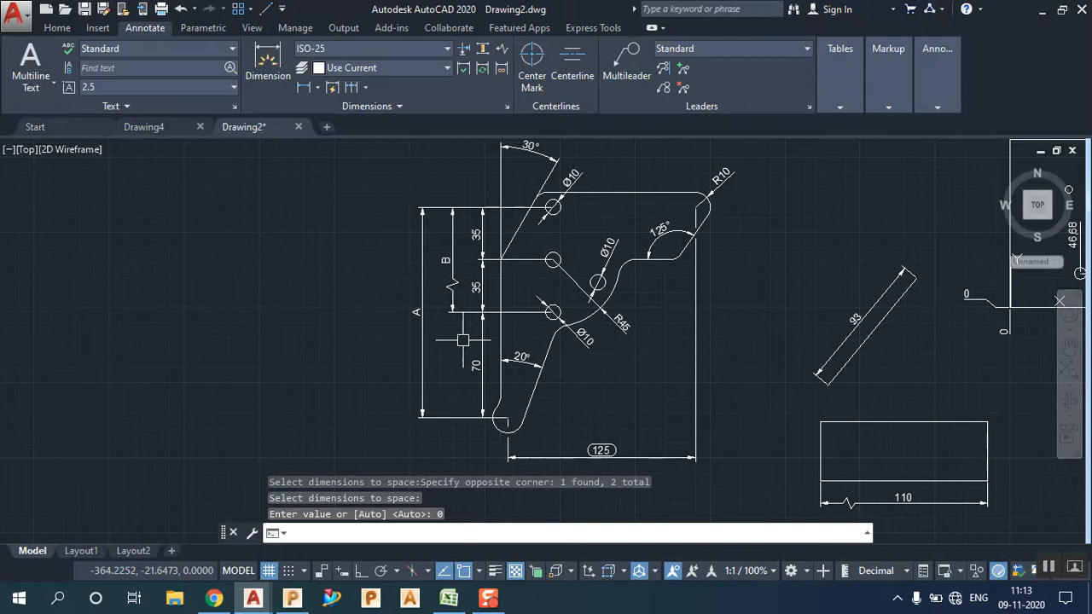
# Step: Add a center mark to the middle circle in the hole column, where the R45 dimension starts
pyautogui.moveTo(761, 327); pyautogui.dragTo(628, 331, button='middle')
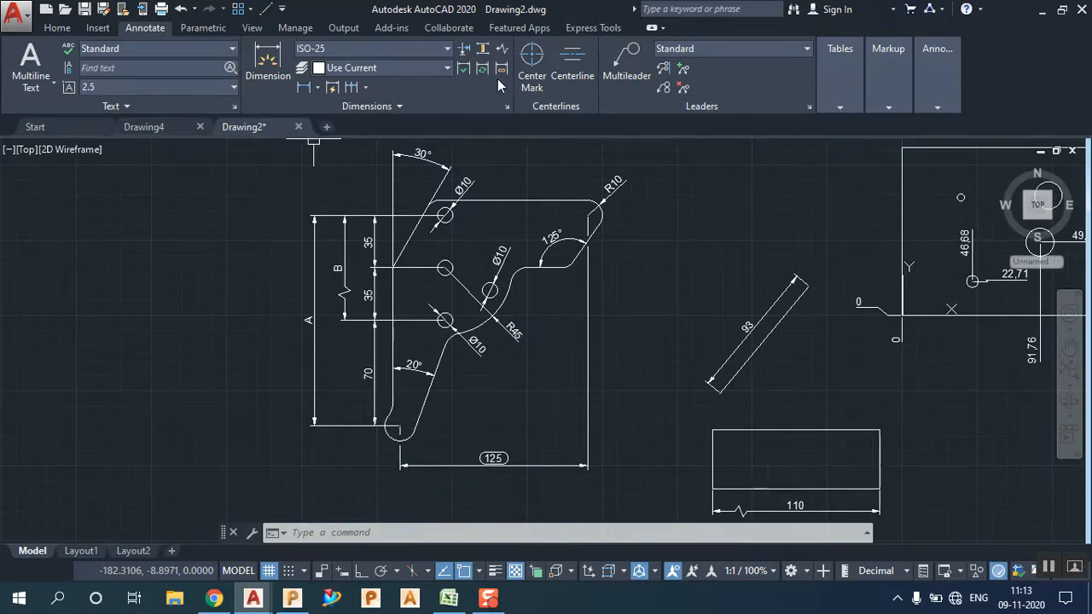
pyautogui.click(531, 58)
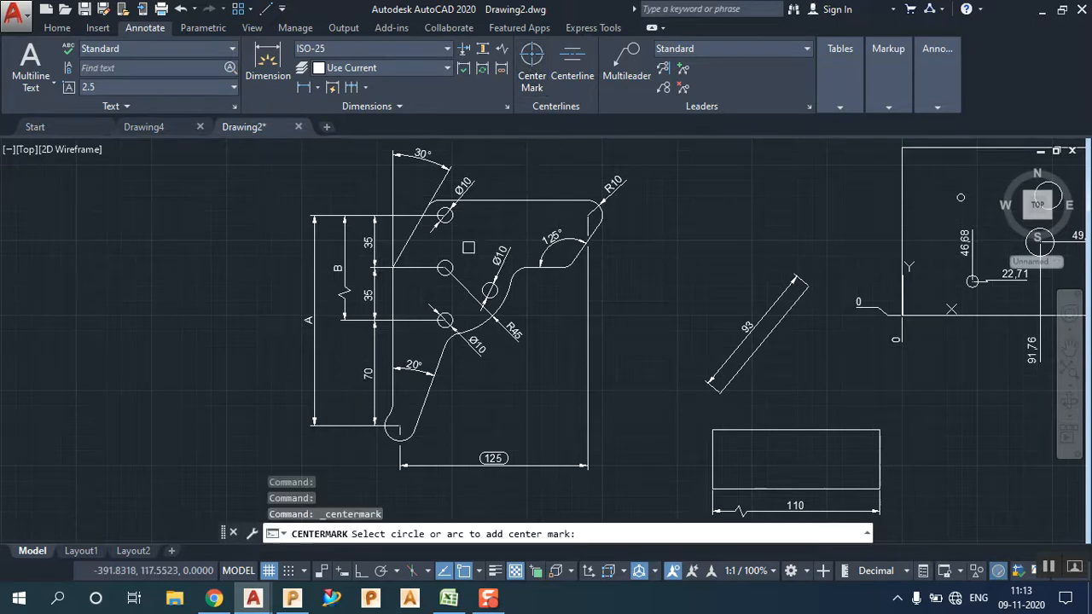
pyautogui.scroll(6, 459, 277)
pyautogui.click(425, 241)
pyautogui.moveTo(529, 306); pyautogui.dragTo(610, 243, button='middle')
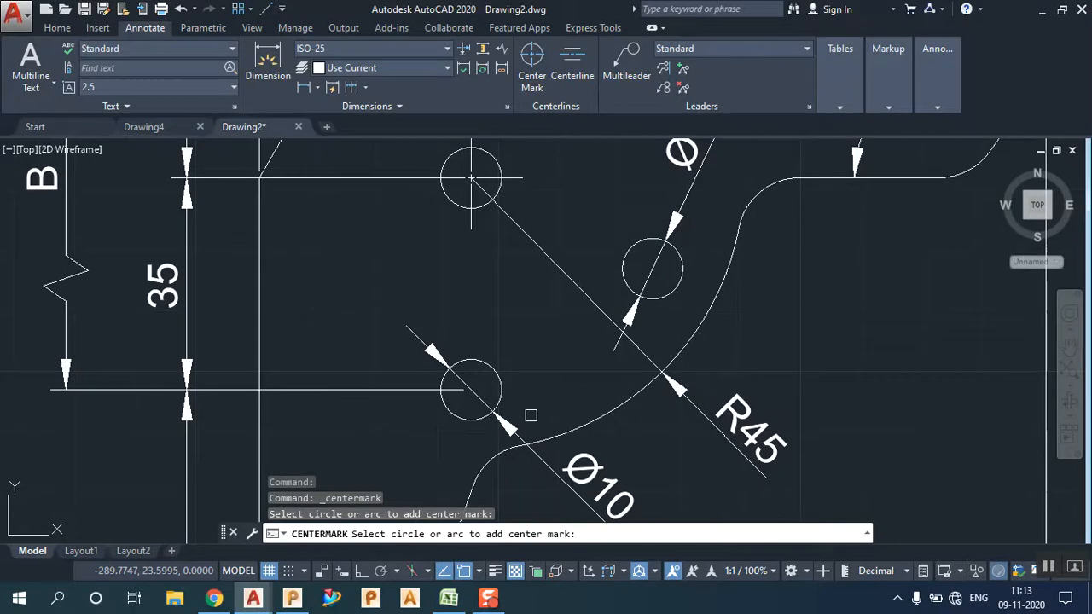
pyautogui.press('Escape')
# Step: Erase the B, lower 35, 70 and Ø10 dimensions attached to the lowest small circle
pyautogui.click(505, 421)
pyautogui.click(394, 401)
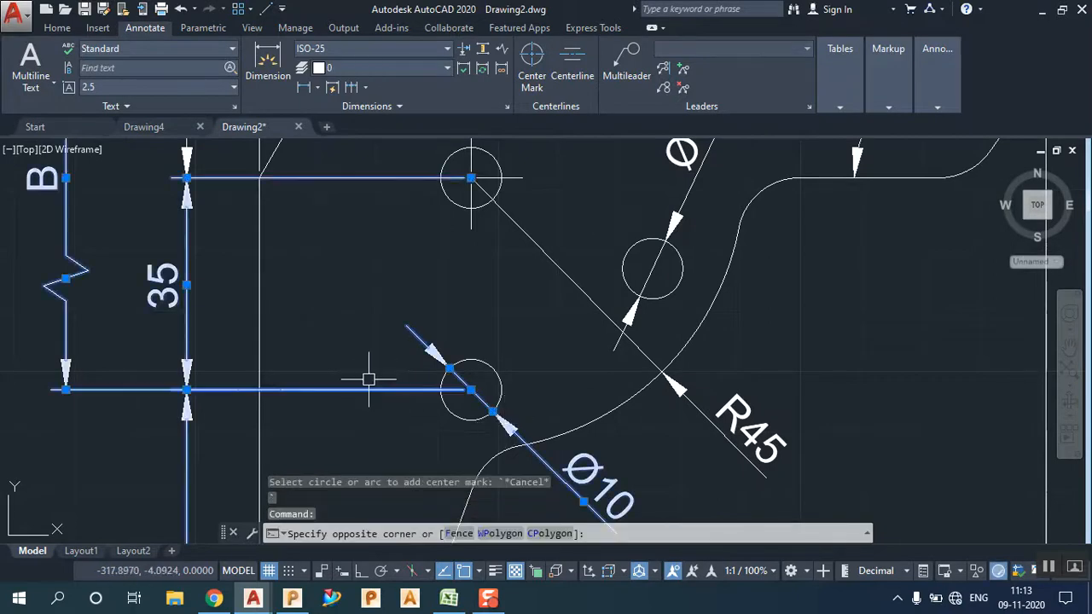
pyautogui.click(364, 379)
pyautogui.press('Delete')
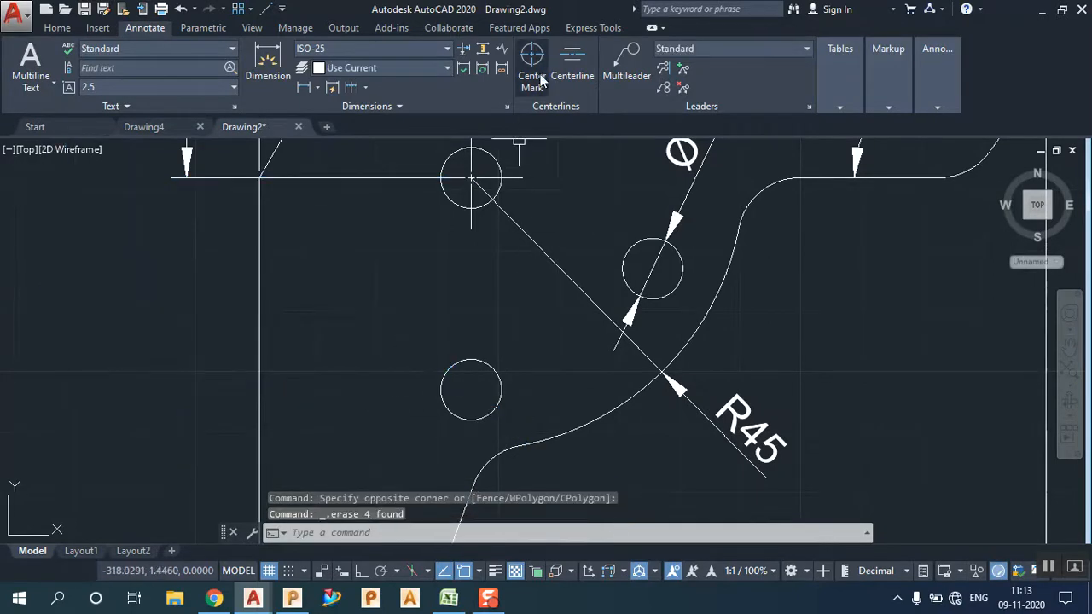
# Step: Add a center mark to the lowest small circle in the hole column
pyautogui.click(537, 79)
pyautogui.click(496, 373)
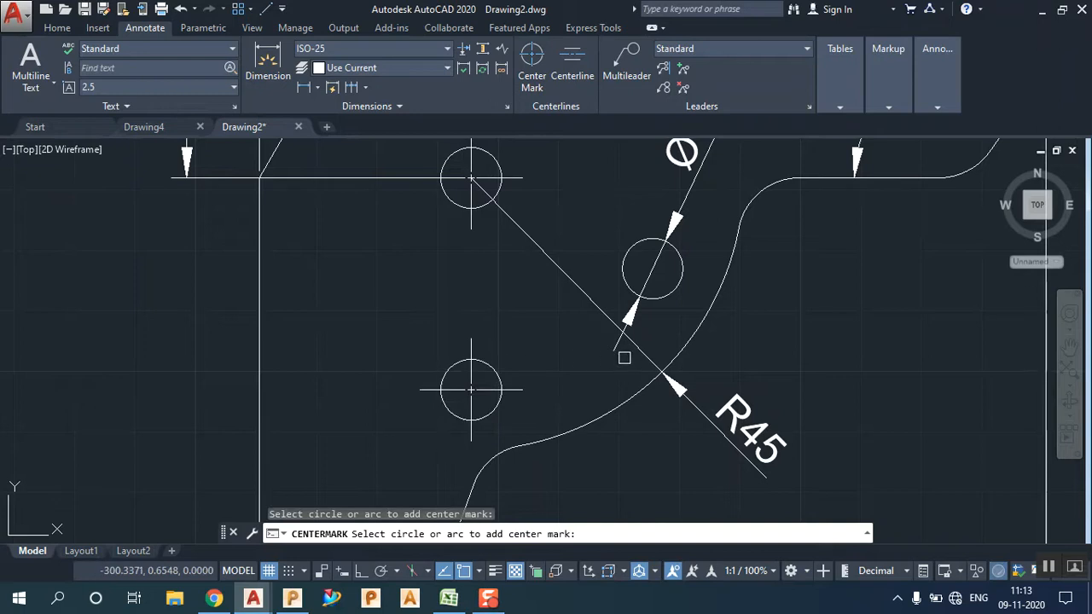
pyautogui.press('Escape')
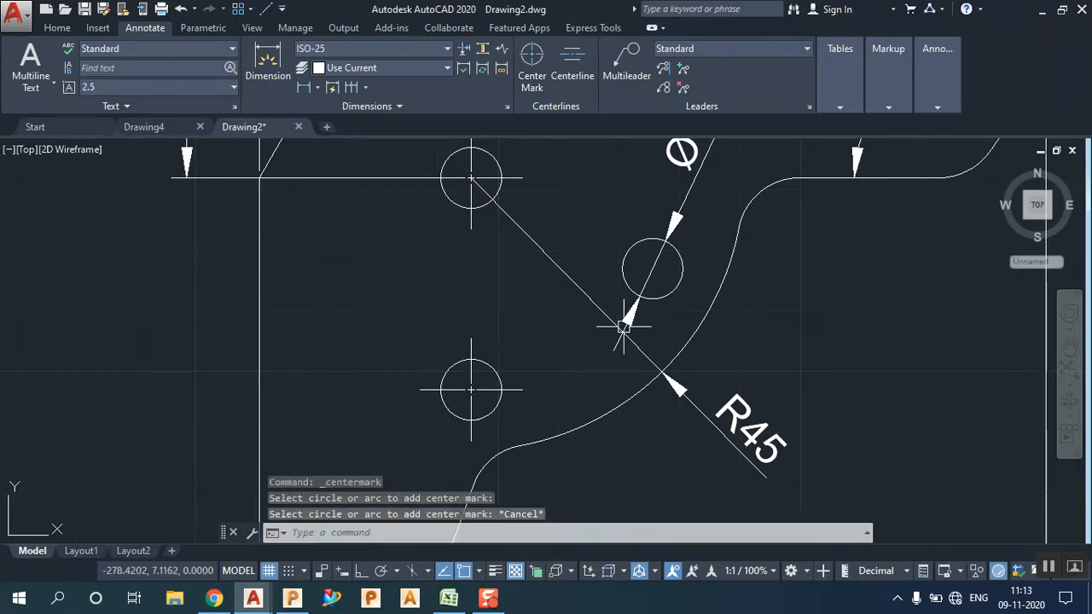
# Step: Undo the lowest small circle's center mark and the erasure of its attached dimensions
pyautogui.hotkey('ctrl', 'z')
pyautogui.hotkey('ctrl', 'z')
pyautogui.scroll(-5, 623, 344)
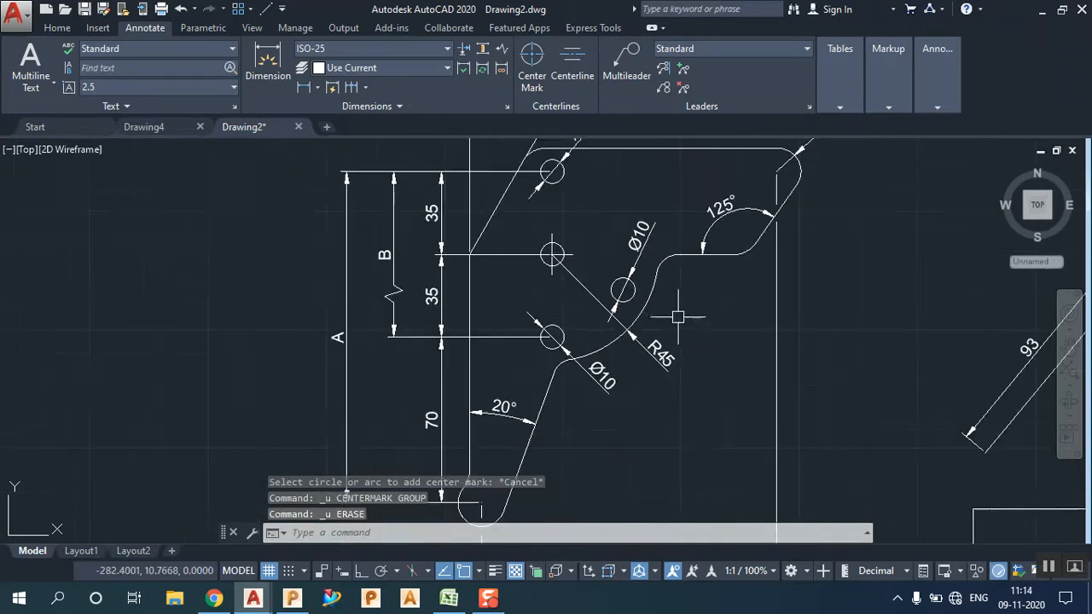
# Step: Draw a circle in the empty space between the bracket and the slanted 93 dimension
pyautogui.click(57, 27)
pyautogui.write('c')
pyautogui.press('Return')
pyautogui.click(883, 256)
pyautogui.click(860, 303)
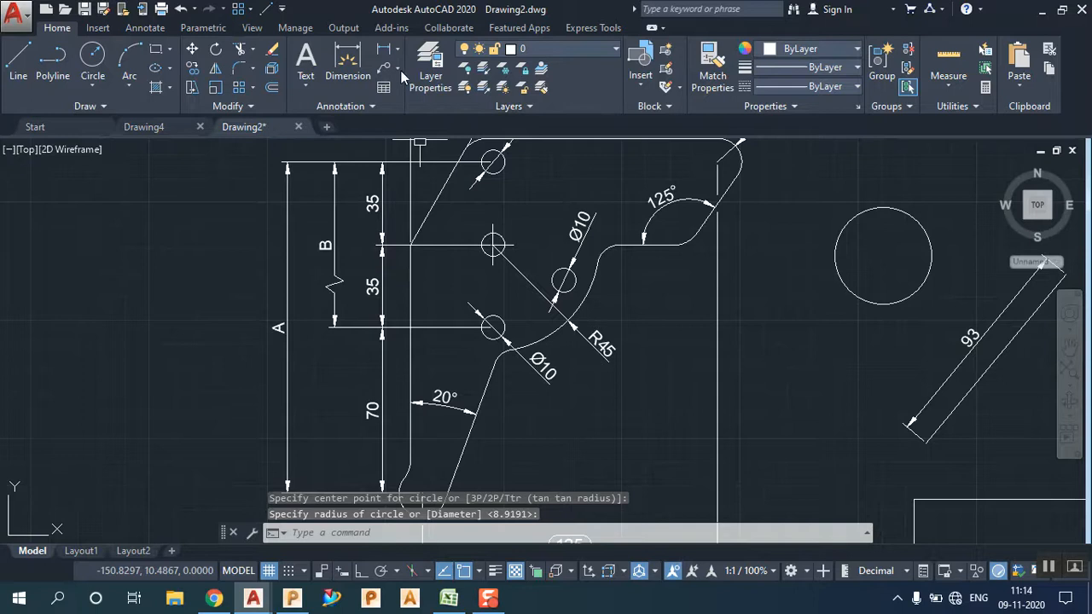
# Step: Add a center mark to the new circle beside the bracket
pyautogui.click(145, 27)
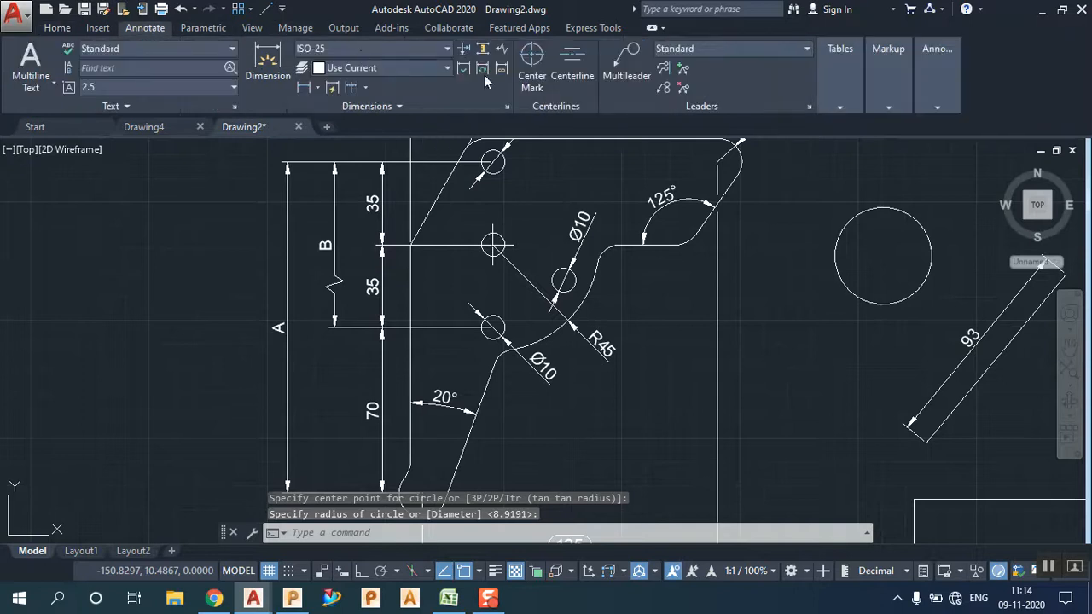
pyautogui.click(532, 56)
pyautogui.click(882, 209)
# Step: Add two centerlines to the rectangle with the 110 dimension, one between its long edges and one between its short edges
pyautogui.moveTo(755, 288); pyautogui.dragTo(568, 239, button='middle')
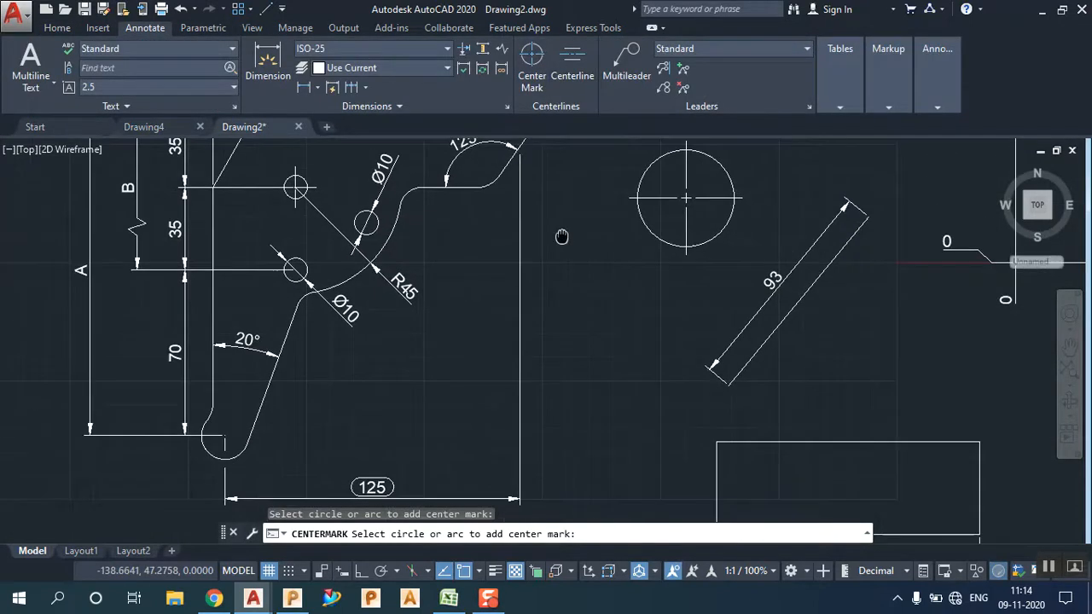
pyautogui.scroll(-2, 568, 239)
pyautogui.scroll(2, 793, 398)
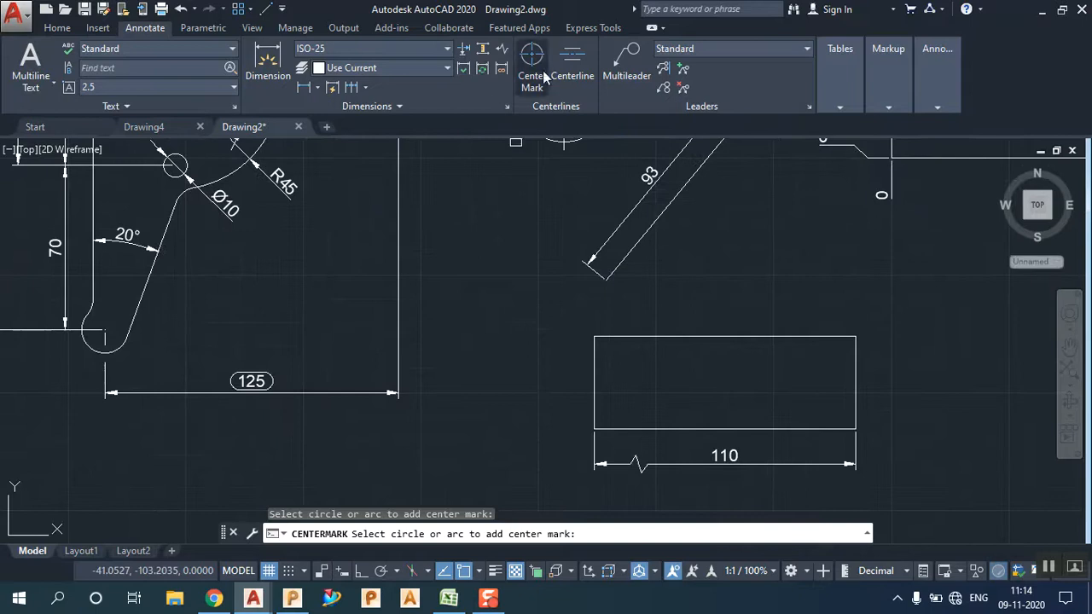
pyautogui.click(574, 67)
pyautogui.click(768, 338)
pyautogui.click(781, 427)
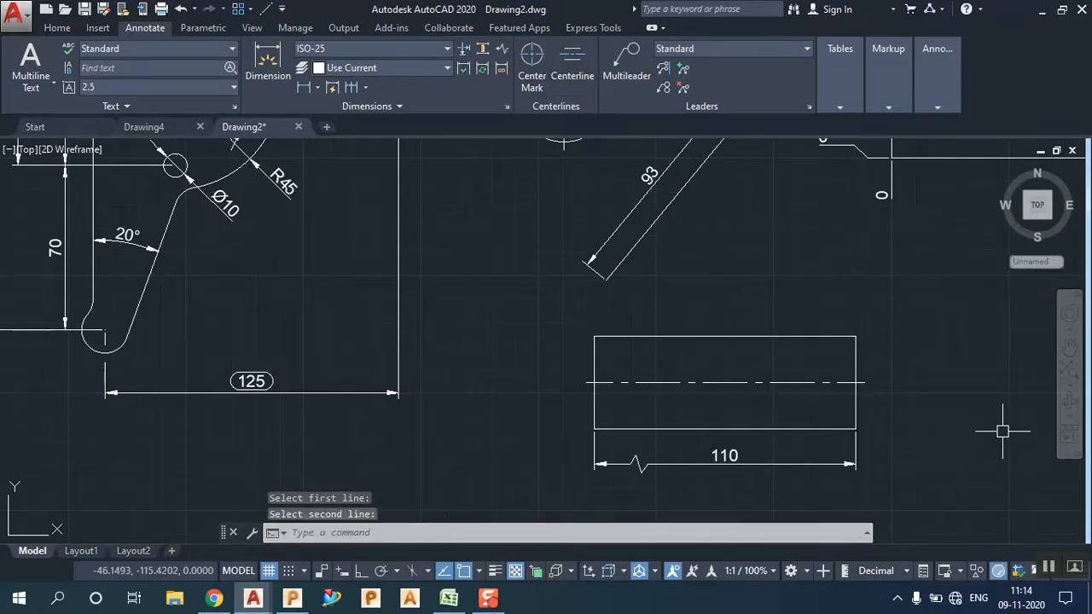
pyautogui.moveTo(870, 357)
pyautogui.mouseDown(button='middle')
pyautogui.moveTo(842, 327)
pyautogui.moveTo(1002, 357)
pyautogui.moveTo(887, 363)
pyautogui.mouseUp(button='middle')
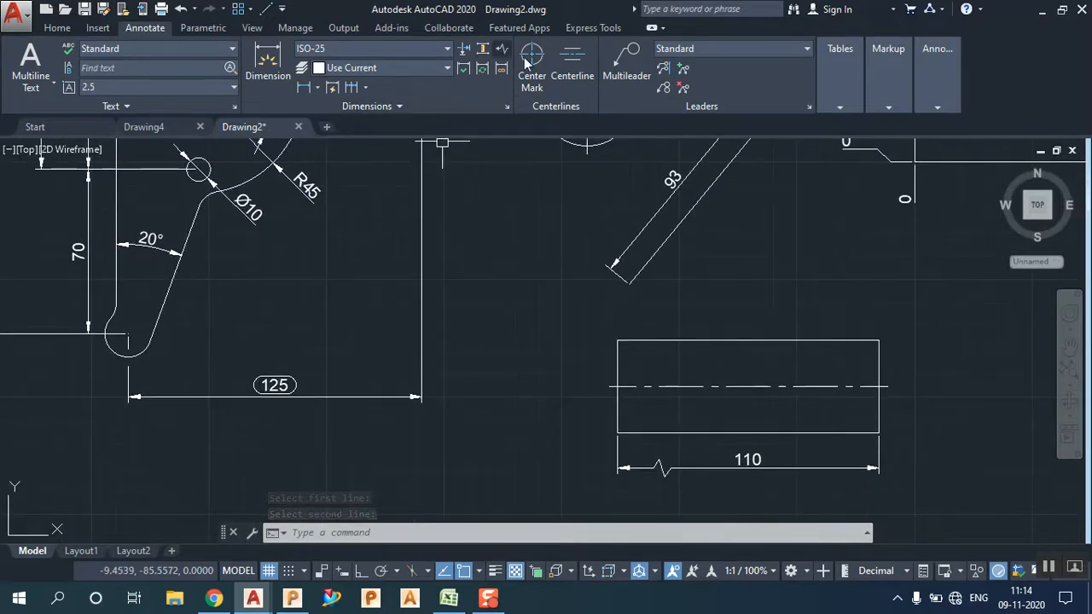
pyautogui.click(579, 74)
pyautogui.click(617, 358)
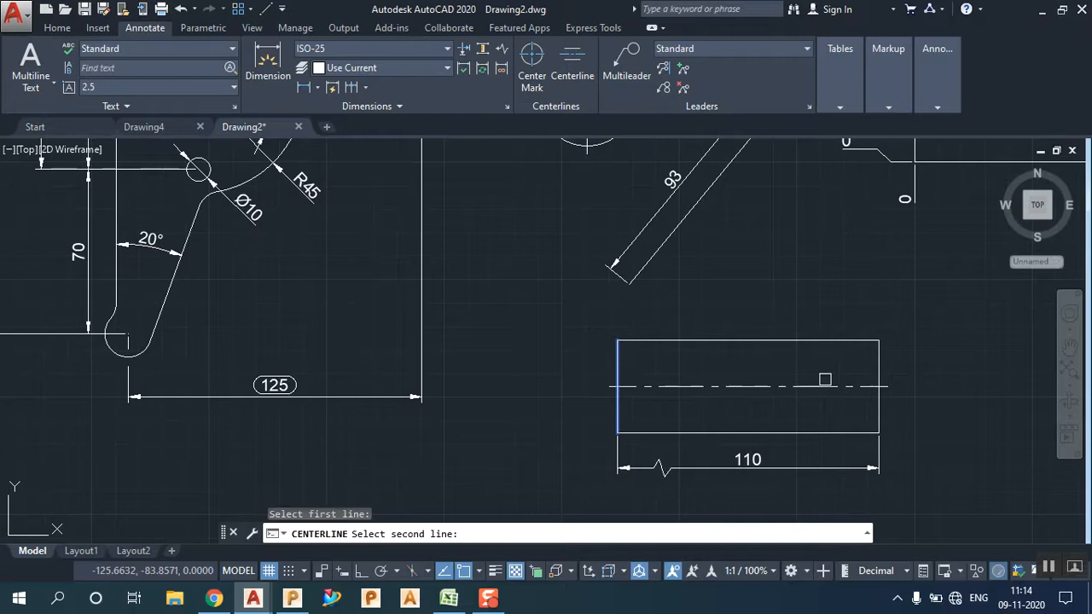
pyautogui.click(875, 366)
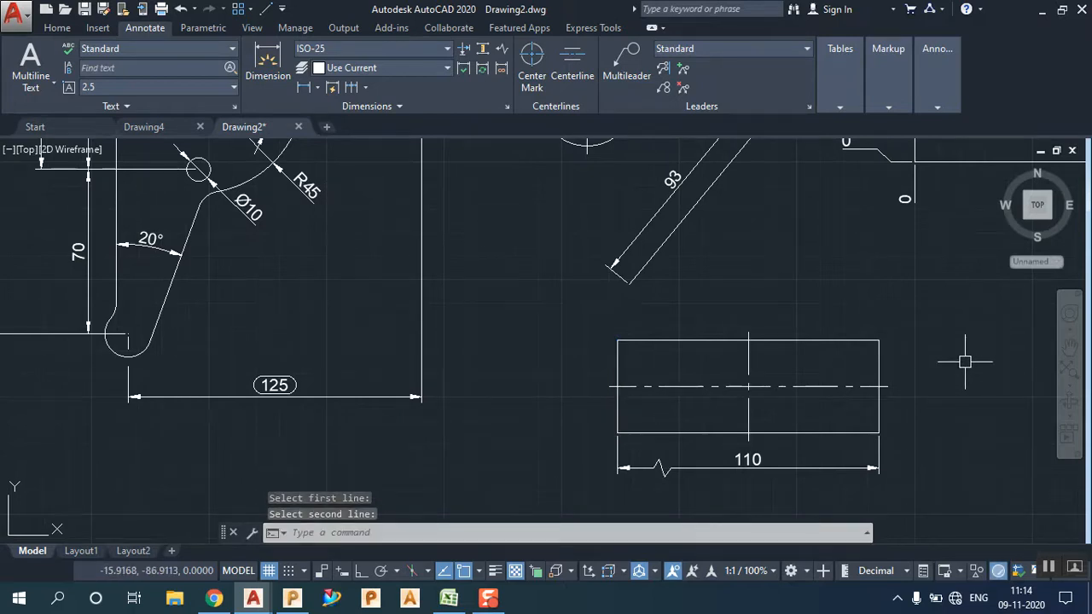
# Step: With Ortho on, draw the left, bottom and right sides of an outline about 175 wide in the empty area left of the bracket
pyautogui.moveTo(677, 221)
pyautogui.mouseDown(button='middle')
pyautogui.moveTo(602, 166)
pyautogui.moveTo(750, 168)
pyautogui.mouseUp(button='middle')
pyautogui.moveTo(539, 148); pyautogui.dragTo(1018, 330, button='middle')
pyautogui.moveTo(373, 244)
pyautogui.mouseDown(button='middle')
pyautogui.moveTo(580, 326)
pyautogui.moveTo(645, 300)
pyautogui.mouseUp(button='middle')
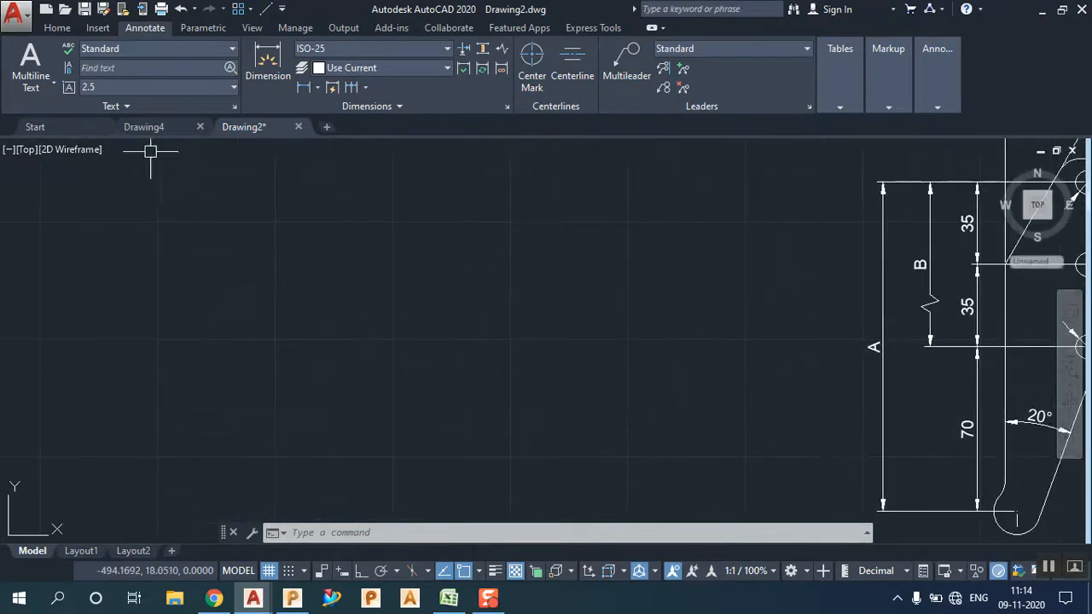
pyautogui.click(56, 28)
pyautogui.click(17, 64)
pyautogui.click(277, 237)
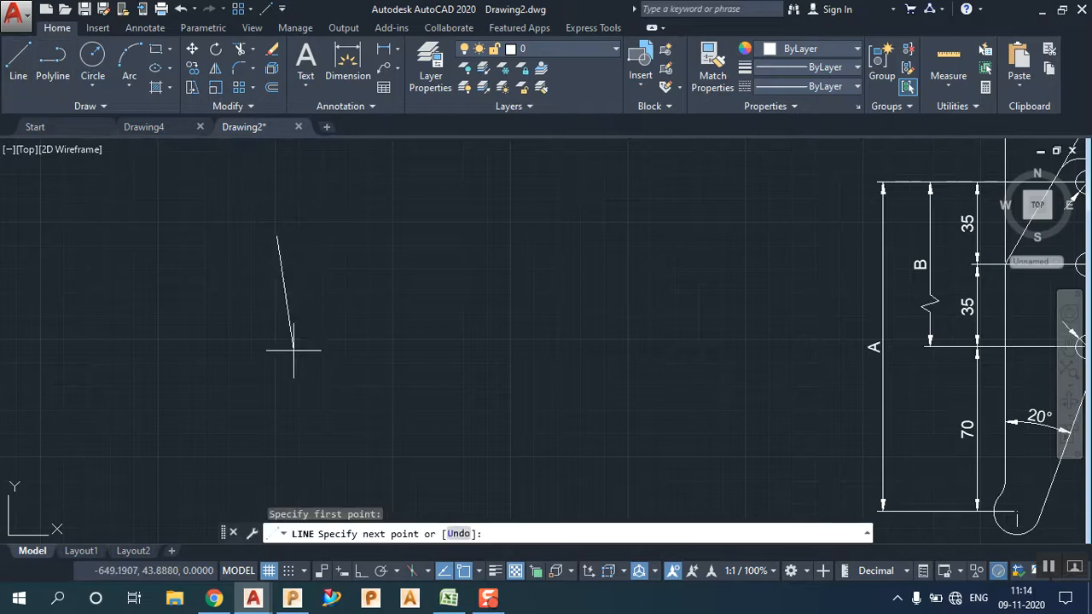
pyautogui.press('F8')
pyautogui.click(307, 465)
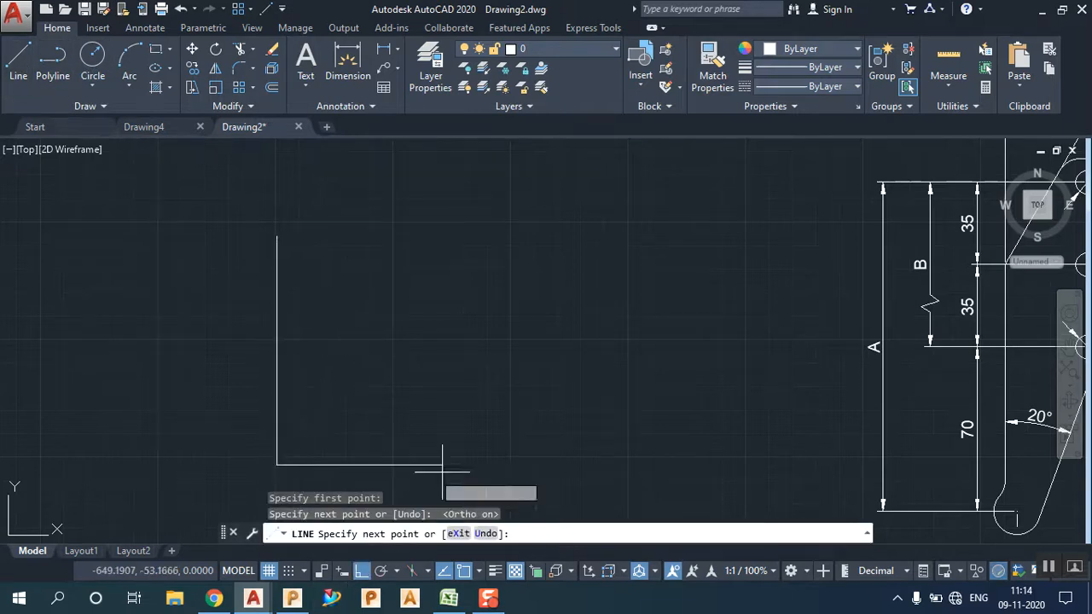
pyautogui.click(688, 465)
pyautogui.click(691, 248)
# Step: Continue the outline with a stepped notch descending from the right side to a flat floor and climbing back past the left side
pyautogui.click(658, 248)
pyautogui.click(658, 304)
pyautogui.click(619, 304)
pyautogui.click(619, 354)
pyautogui.click(521, 354)
pyautogui.click(522, 394)
pyautogui.click(409, 394)
pyautogui.click(409, 359)
pyautogui.click(354, 359)
pyautogui.click(355, 313)
pyautogui.click(320, 314)
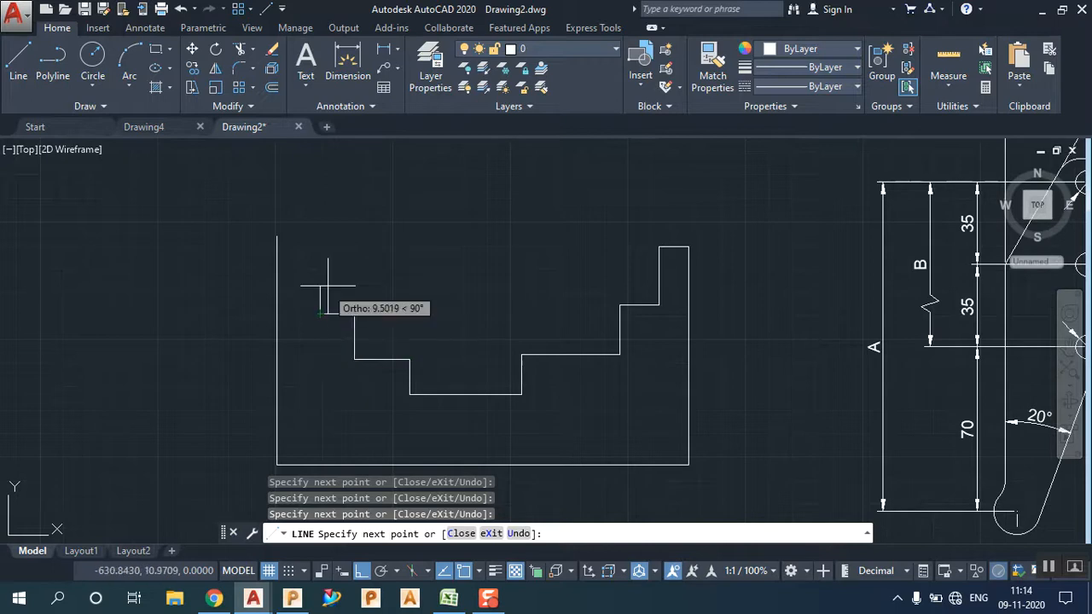
pyautogui.click(320, 242)
pyautogui.click(247, 242)
pyautogui.rightClick(246, 242)
pyautogui.click(273, 254)
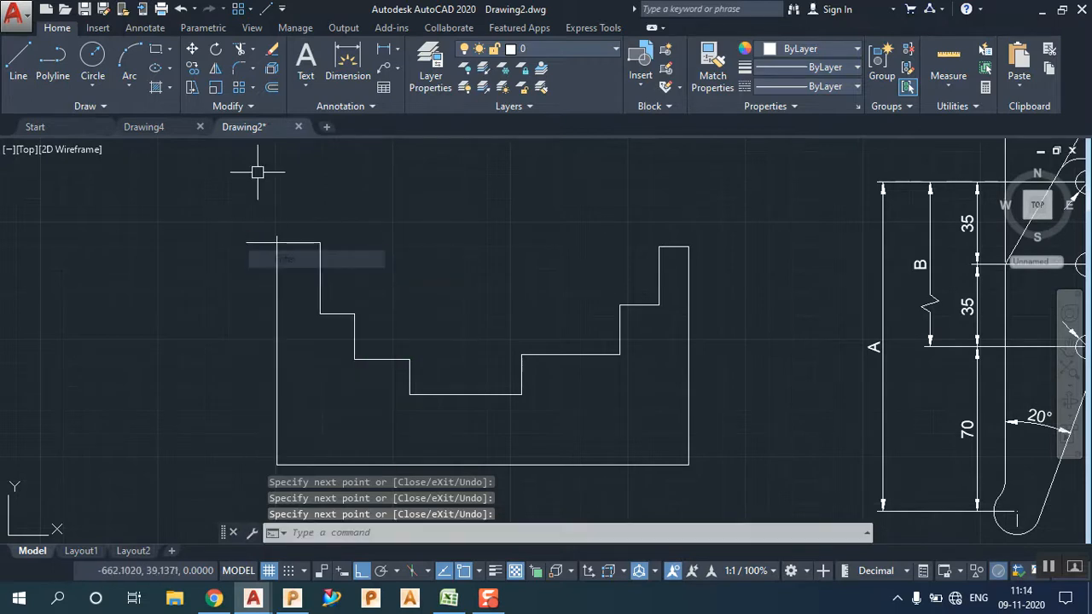
# Step: Trim the overhanging line ends at the upper-left corner of the stepped profile
pyautogui.click(271, 51)
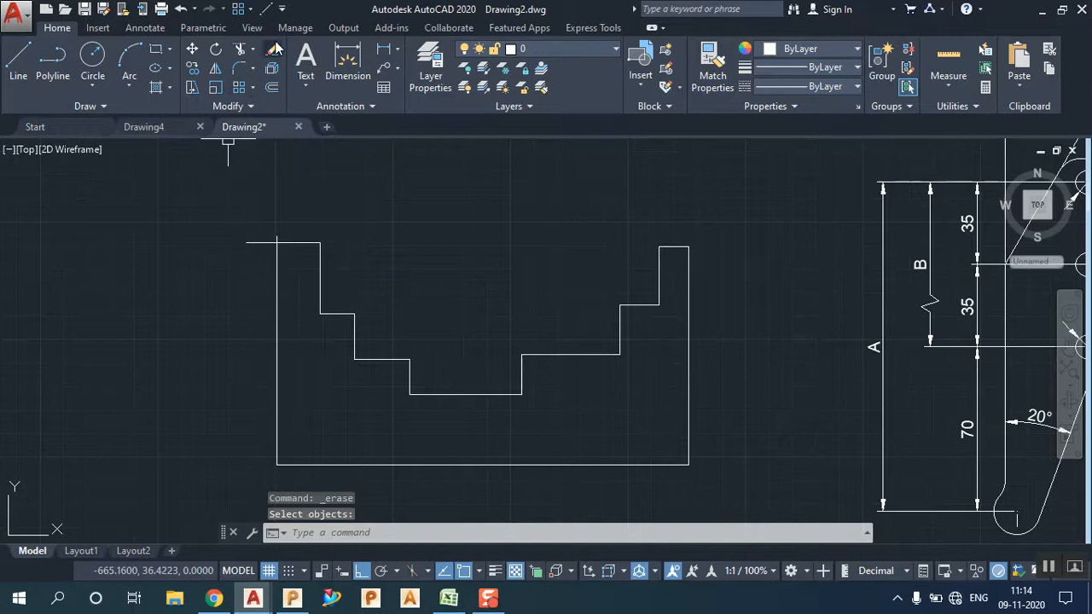
pyautogui.click(240, 50)
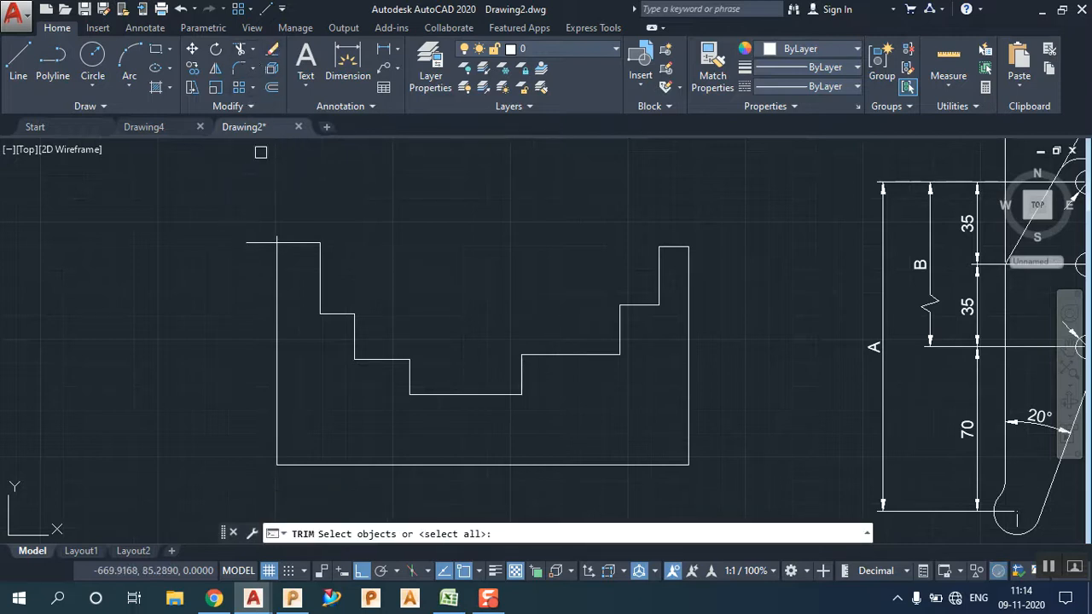
pyautogui.press('Return')
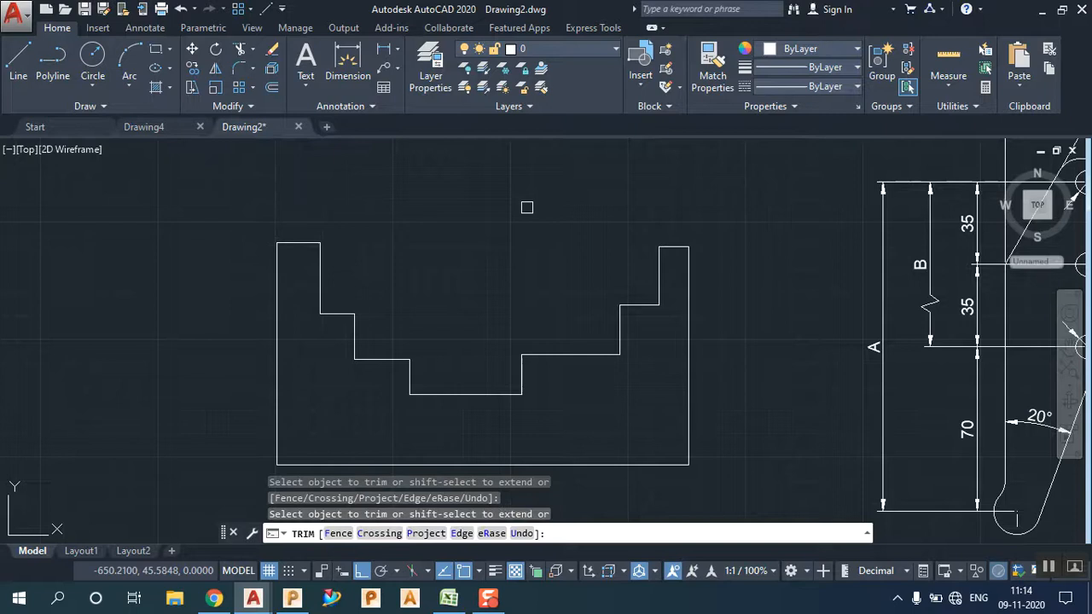
pyautogui.moveTo(541, 219); pyautogui.dragTo(481, 195, button='middle')
pyautogui.rightClick(449, 176)
pyautogui.click(477, 206)
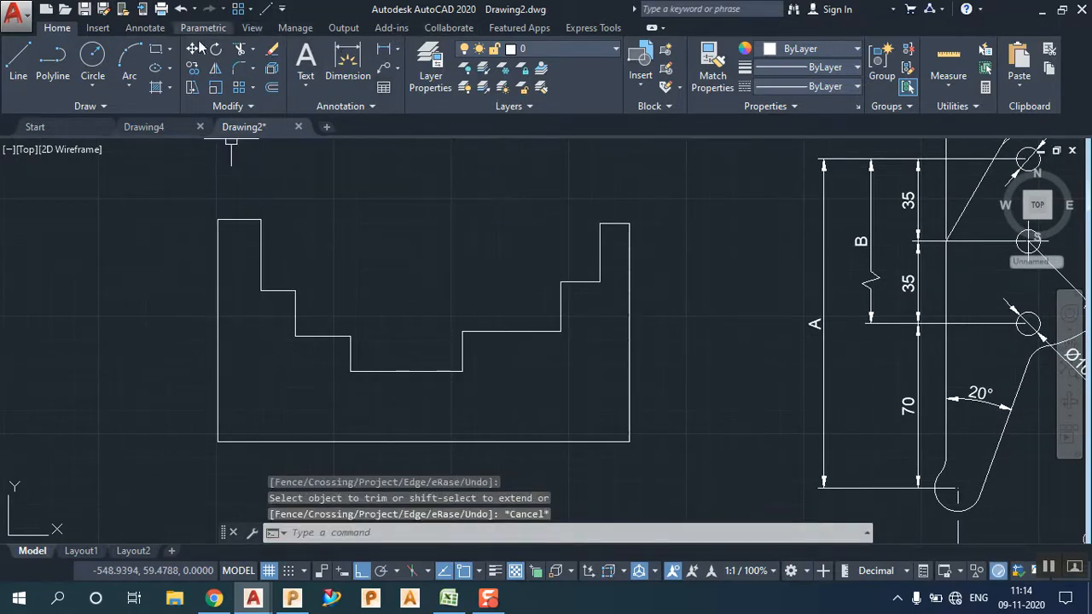
# Step: Try quick-dimensioning the whole stepped profile with continuous dimensions placed above it
pyautogui.click(147, 29)
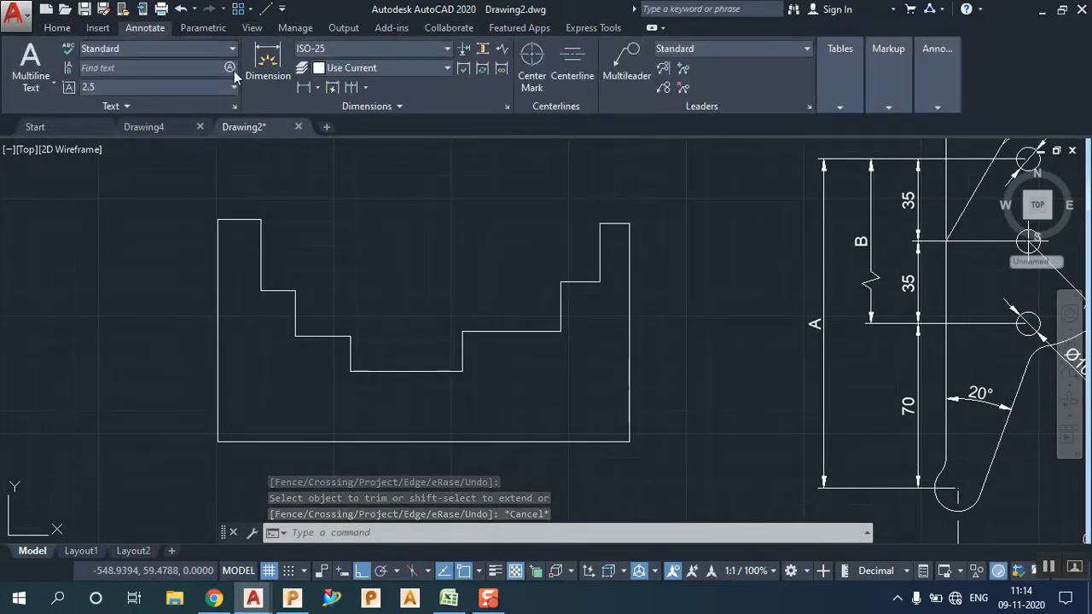
pyautogui.click(352, 88)
pyautogui.click(317, 88)
pyautogui.click(332, 87)
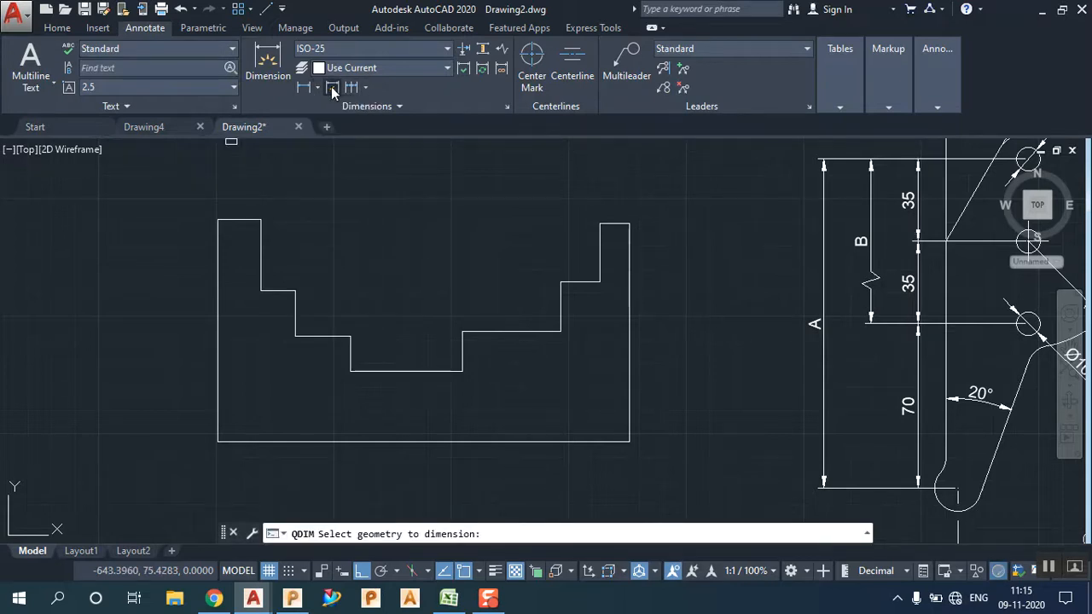
pyautogui.click(214, 170)
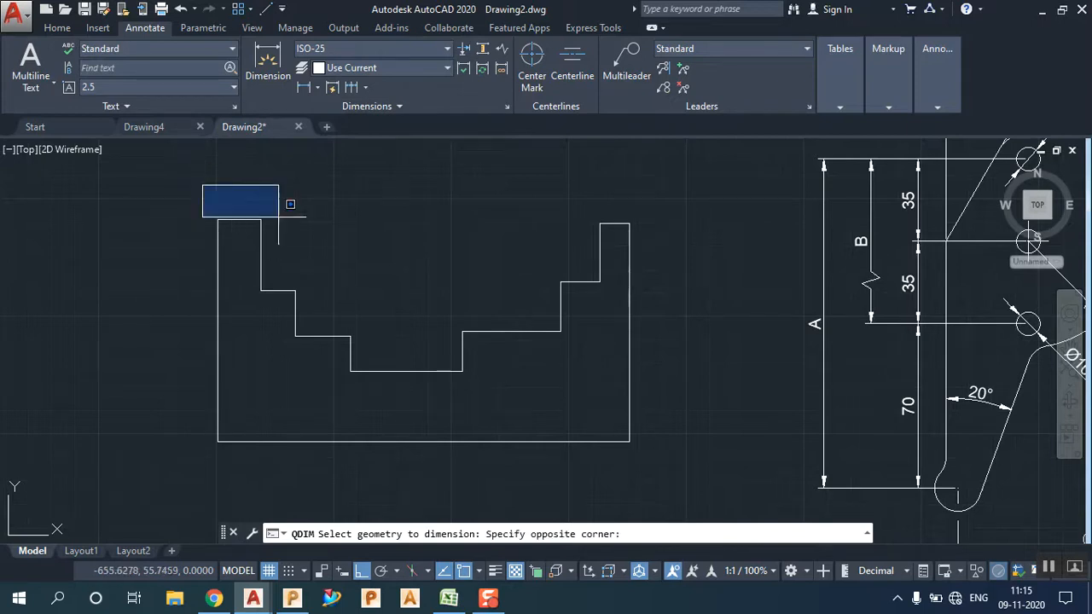
pyautogui.click(680, 497)
pyautogui.press('Return')
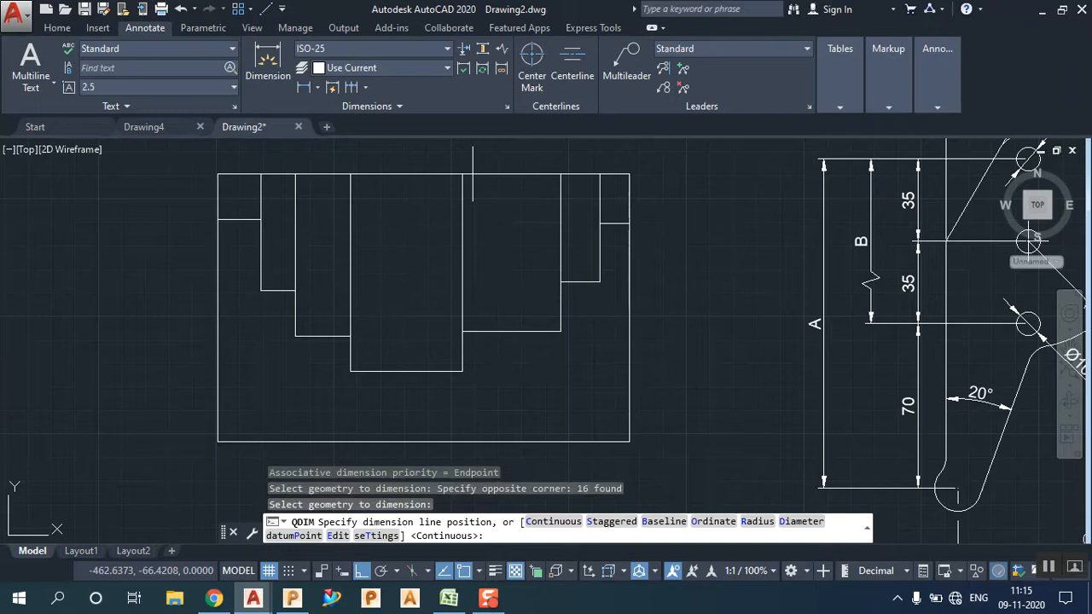
pyautogui.click(473, 173)
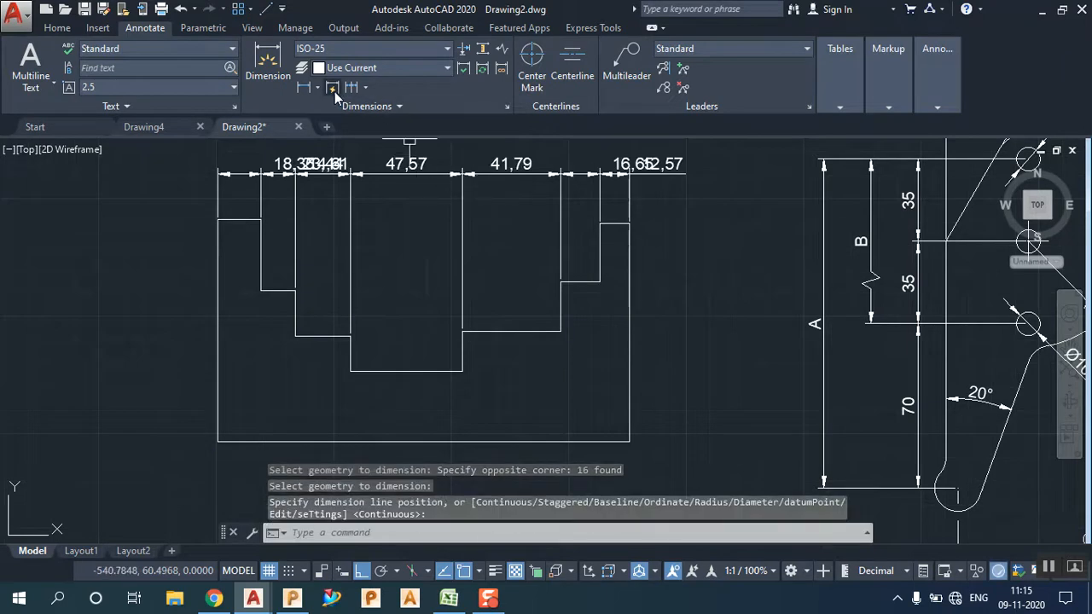
pyautogui.click(180, 10)
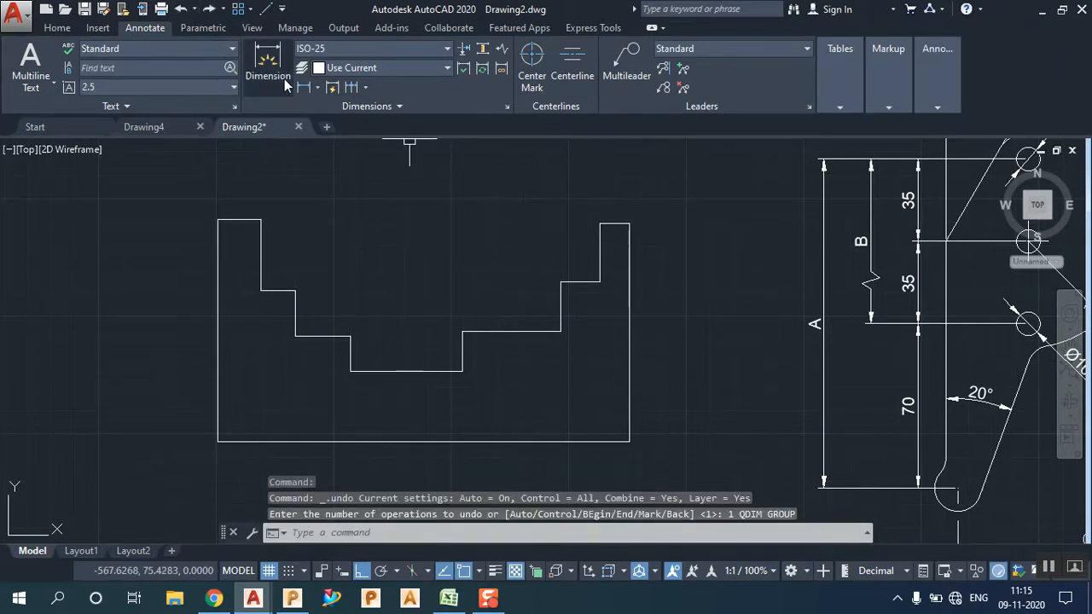
# Step: Quick-dimension the whole stepped profile using the Baseline option, placing the dimensions above it
pyautogui.click(331, 89)
pyautogui.click(196, 178)
pyautogui.click(694, 466)
pyautogui.press('Return')
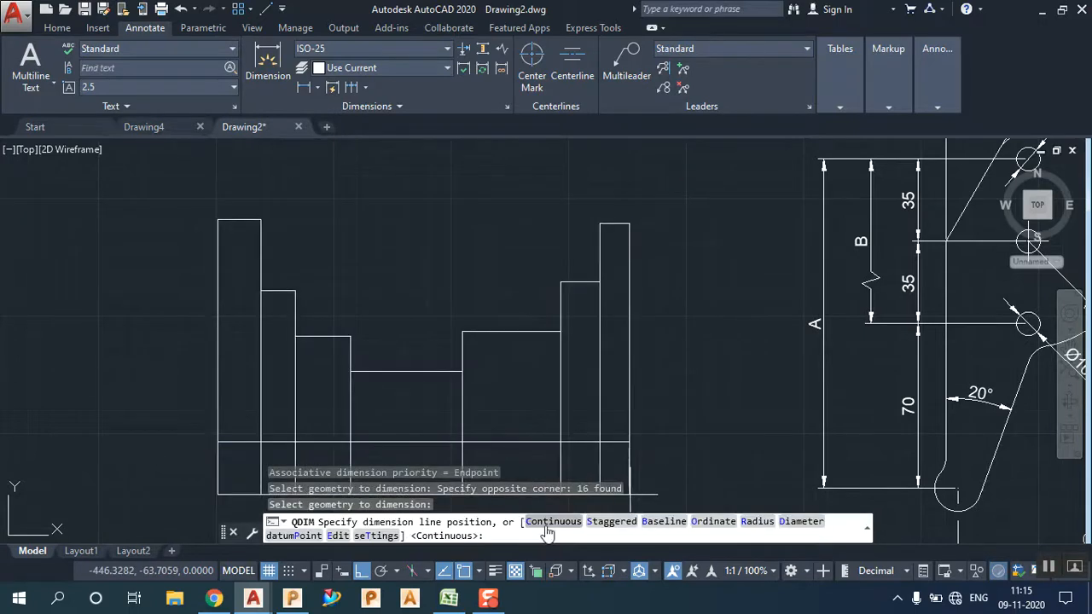
pyautogui.click(665, 522)
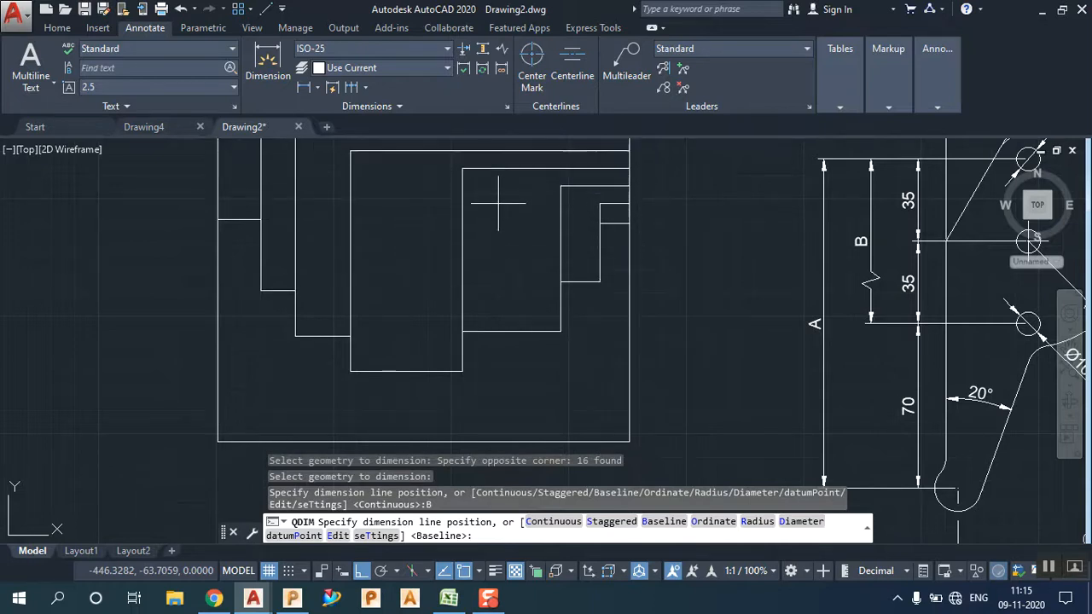
pyautogui.moveTo(511, 349); pyautogui.dragTo(529, 499, button='middle')
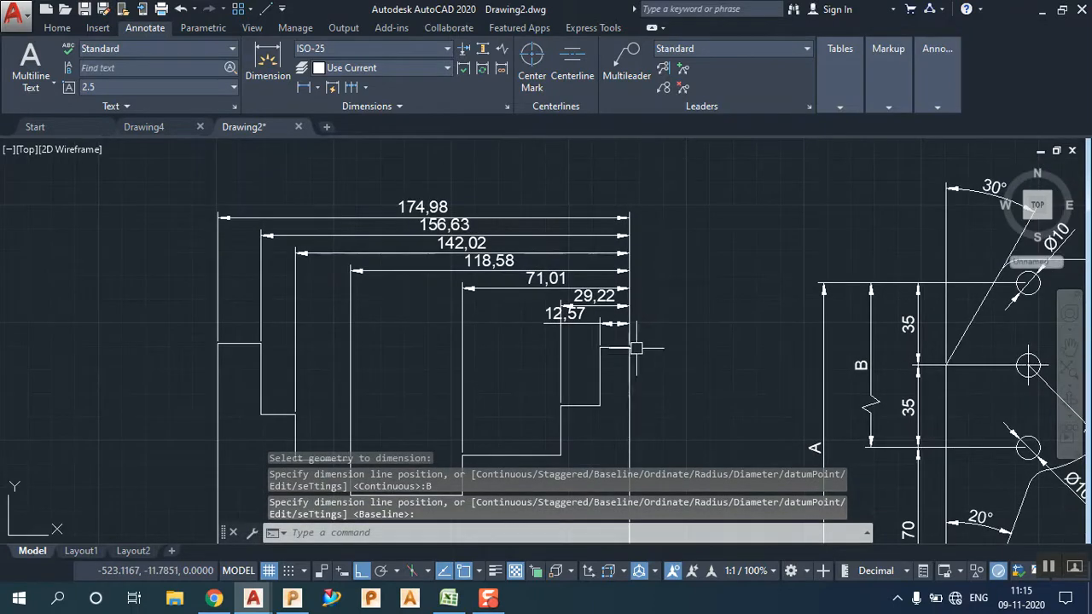
# Step: Erase all the baseline dimensions above the stepped profile
pyautogui.press('Escape')
pyautogui.click(678, 310)
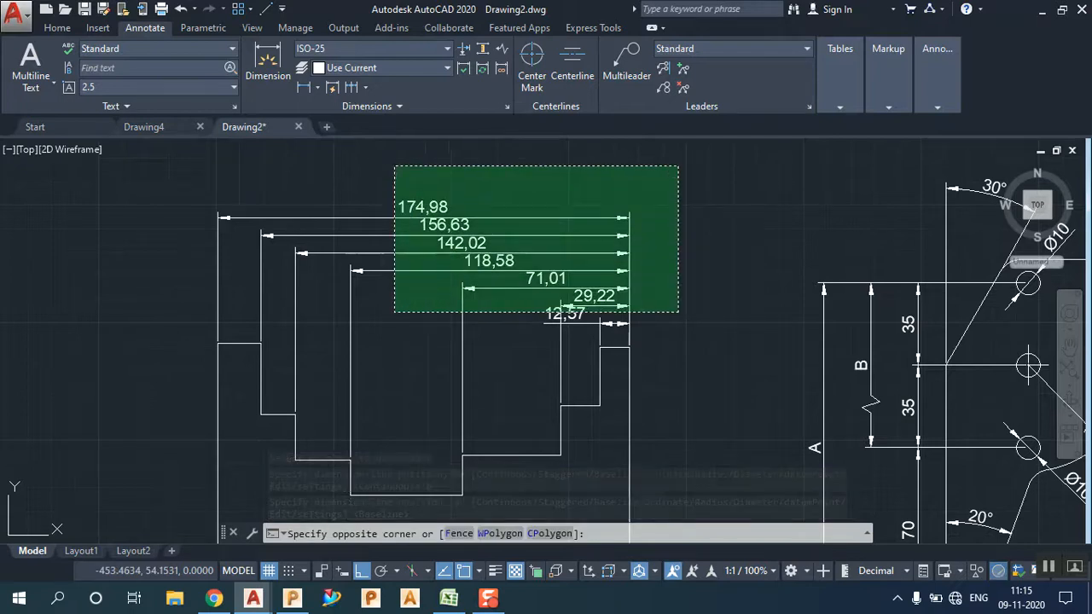
pyautogui.click(390, 166)
pyautogui.rightClick(325, 188)
pyautogui.click(381, 316)
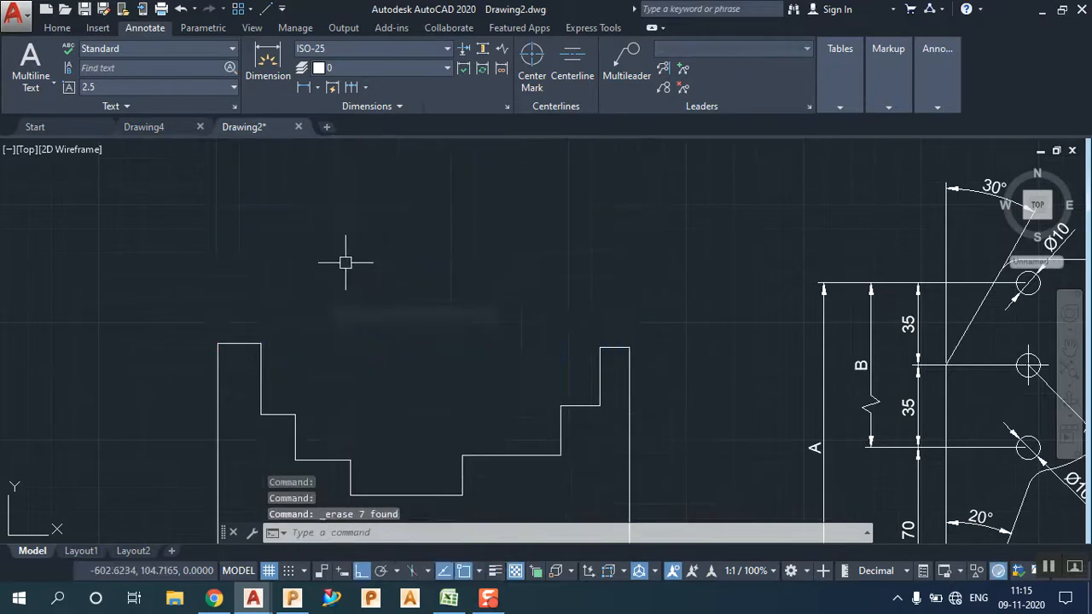
# Step: Quick-dimension the profile's stepped edges and right side above it with baseline dimensions, leaving out the left and bottom sides
pyautogui.click(333, 88)
pyautogui.scroll(-3, 363, 234)
pyautogui.click(318, 239)
pyautogui.click(486, 372)
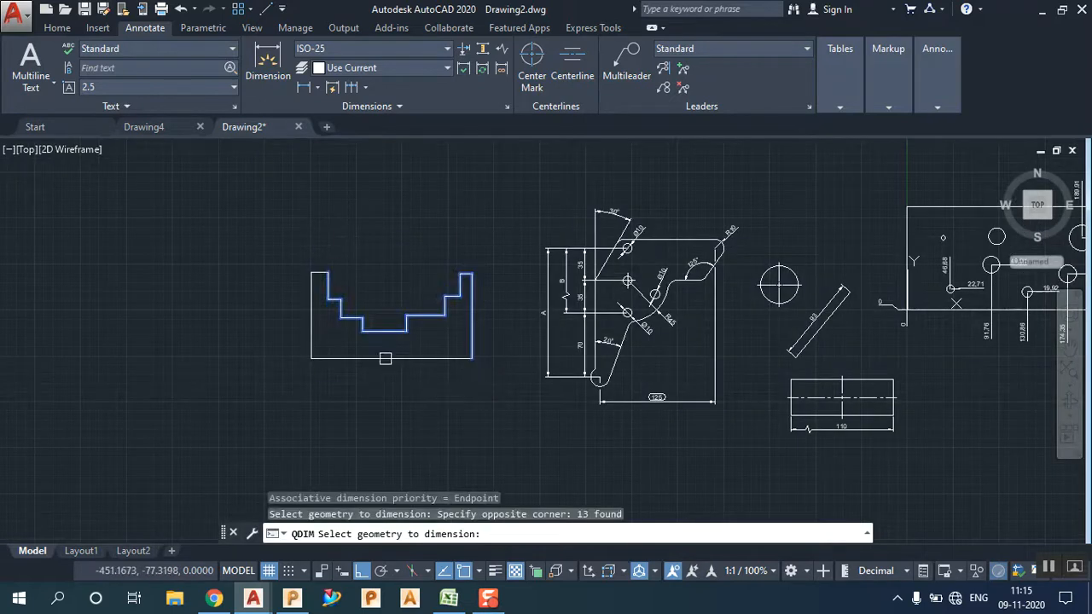
pyautogui.press('Return')
pyautogui.click(379, 220)
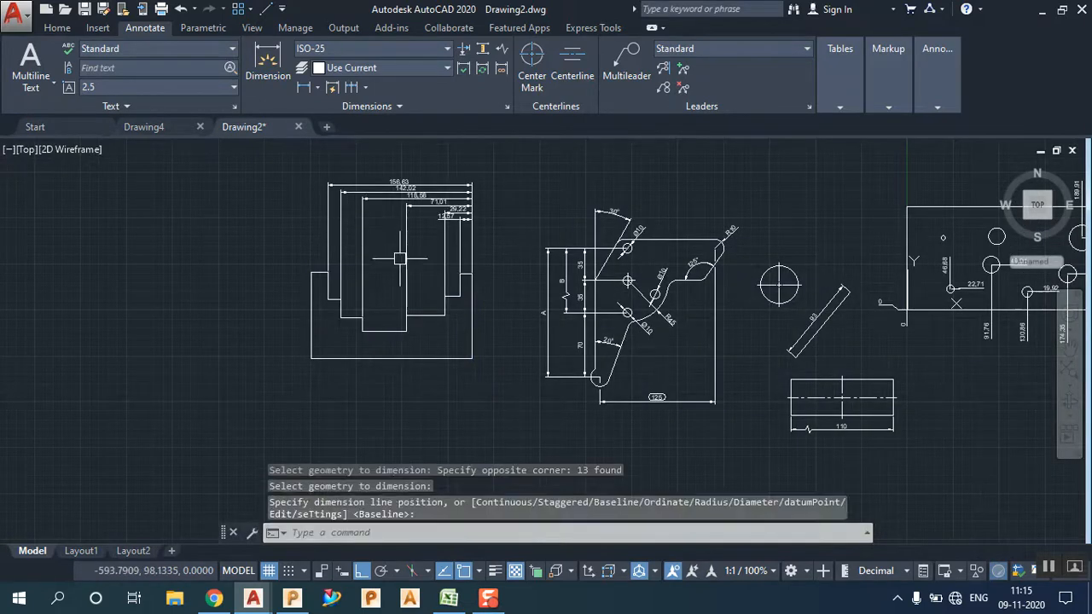
# Step: Erase the baseline dimensions of the profile's stepped edges
pyautogui.scroll(2, 399, 258)
pyautogui.moveTo(399, 259); pyautogui.dragTo(408, 327, button='middle')
pyautogui.click(561, 287)
pyautogui.click(358, 172)
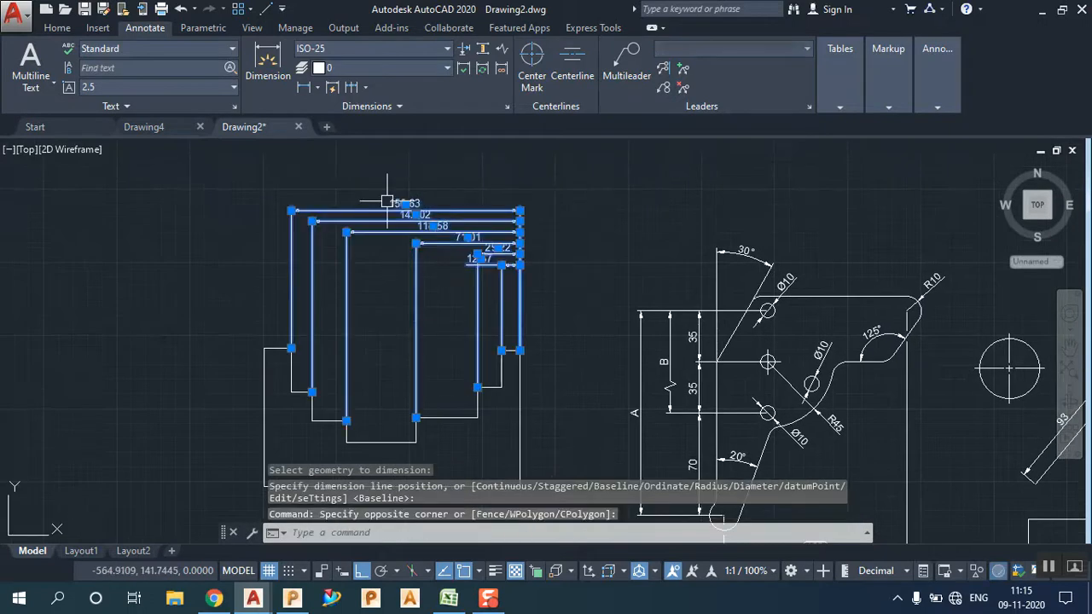
pyautogui.rightClick(388, 248)
pyautogui.click(423, 313)
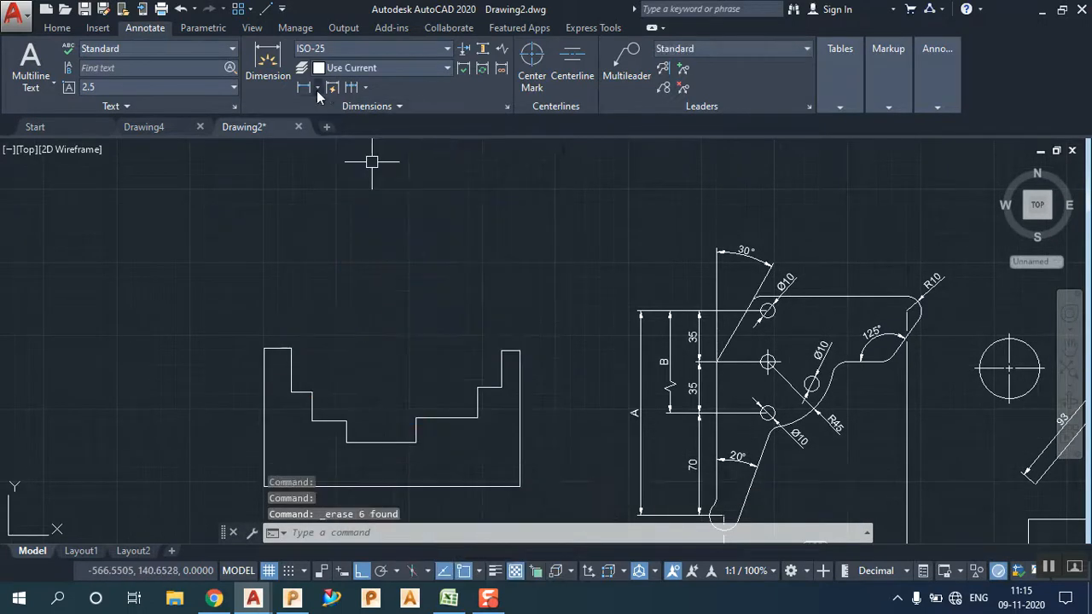
# Step: Quick-dimension only the middle steps of the stepped profile with baseline dimensions placed above it
pyautogui.click(332, 87)
pyautogui.click(482, 452)
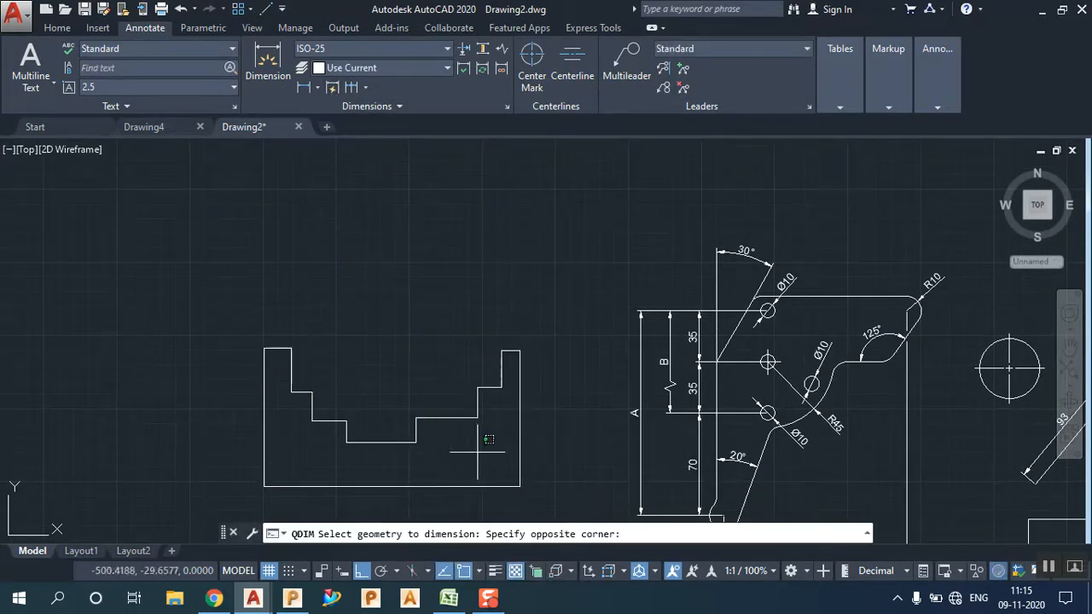
pyautogui.click(312, 400)
pyautogui.press('Return')
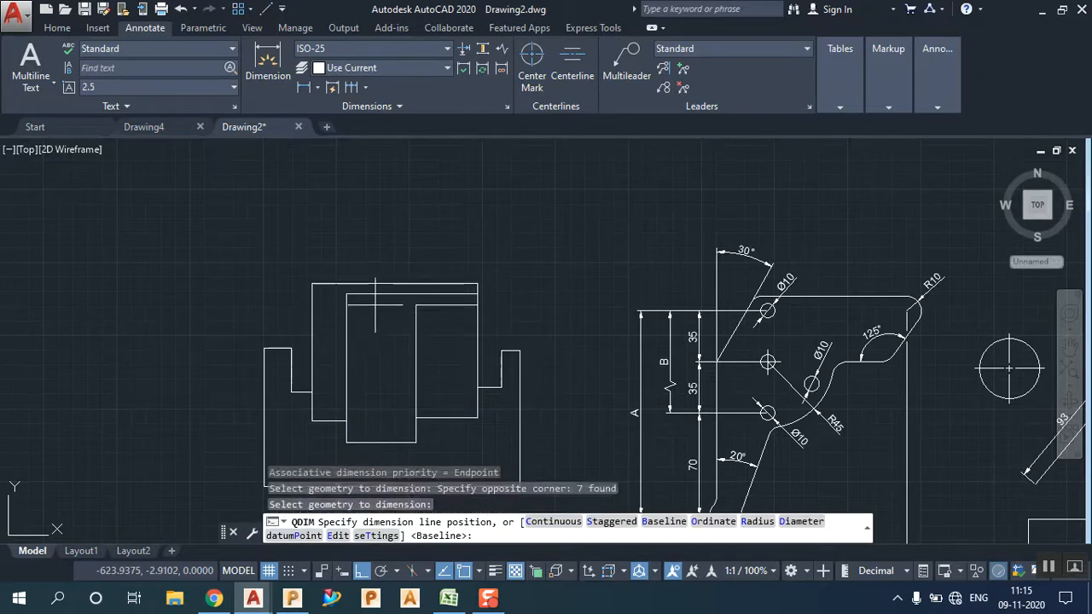
pyautogui.click(529, 300)
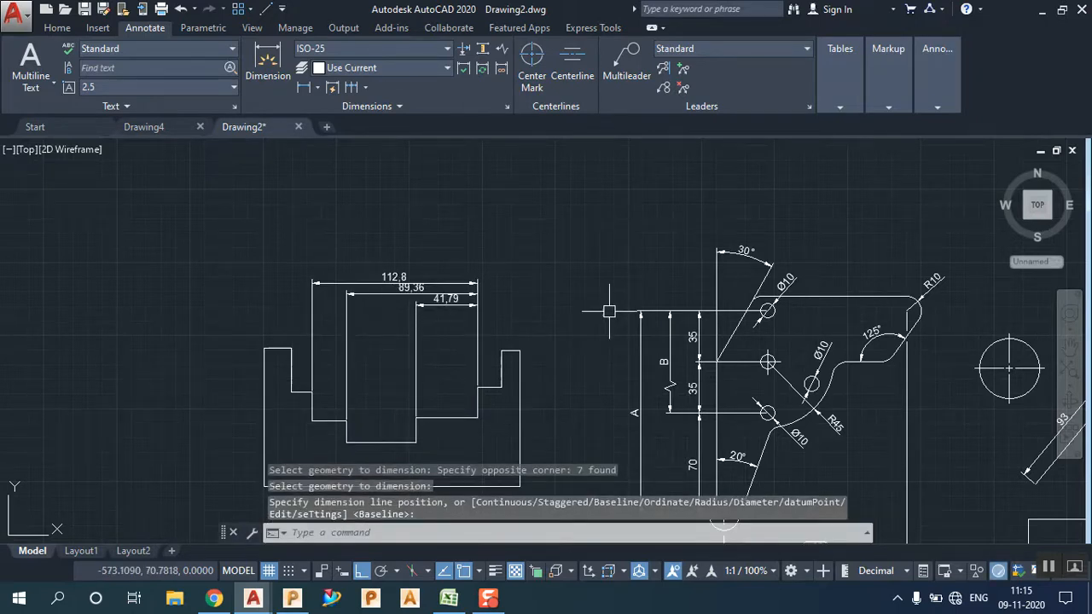
# Step: Erase the baseline dimensions of the stepped profile's middle steps
pyautogui.click(454, 333)
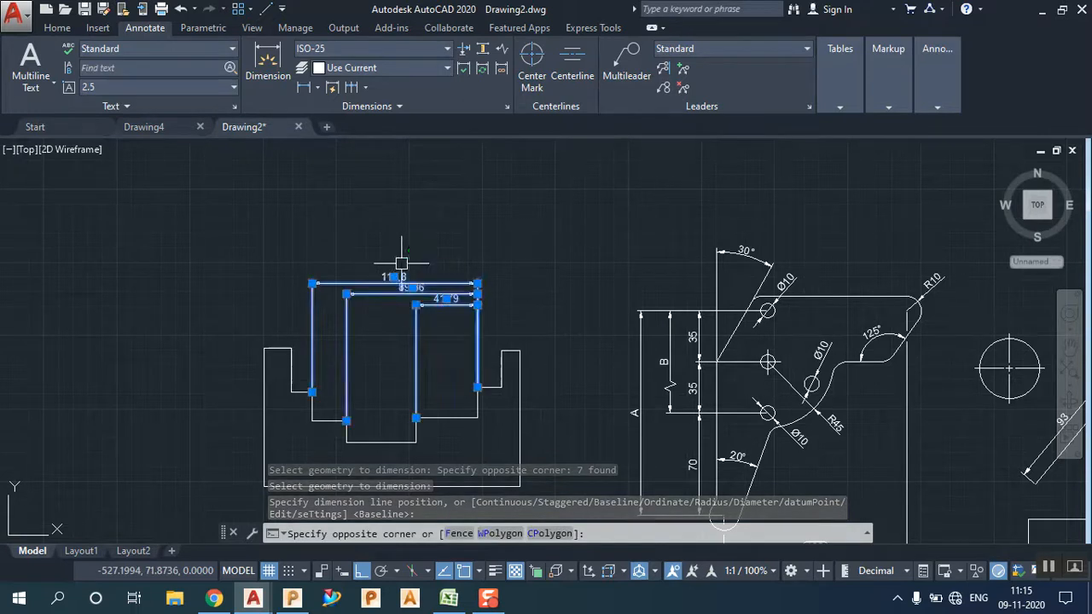
pyautogui.click(397, 264)
pyautogui.rightClick(438, 176)
pyautogui.click(478, 313)
pyautogui.moveTo(447, 304); pyautogui.dragTo(504, 183, button='middle')
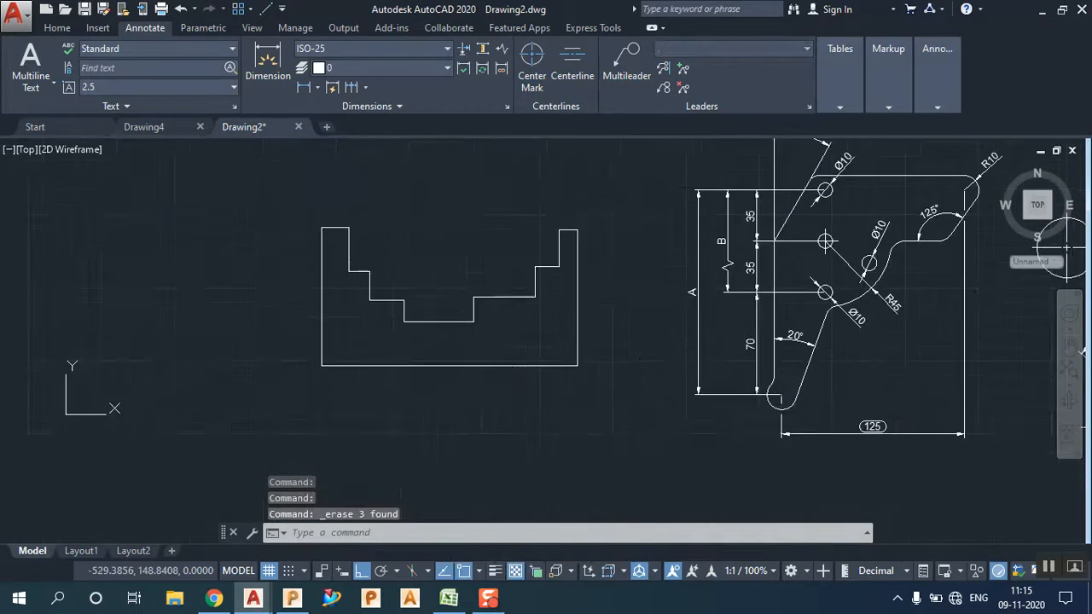
pyautogui.click(350, 86)
pyautogui.moveTo(853, 256); pyautogui.dragTo(73, 352, button='middle')
pyautogui.press('Escape')
pyautogui.press('Escape')
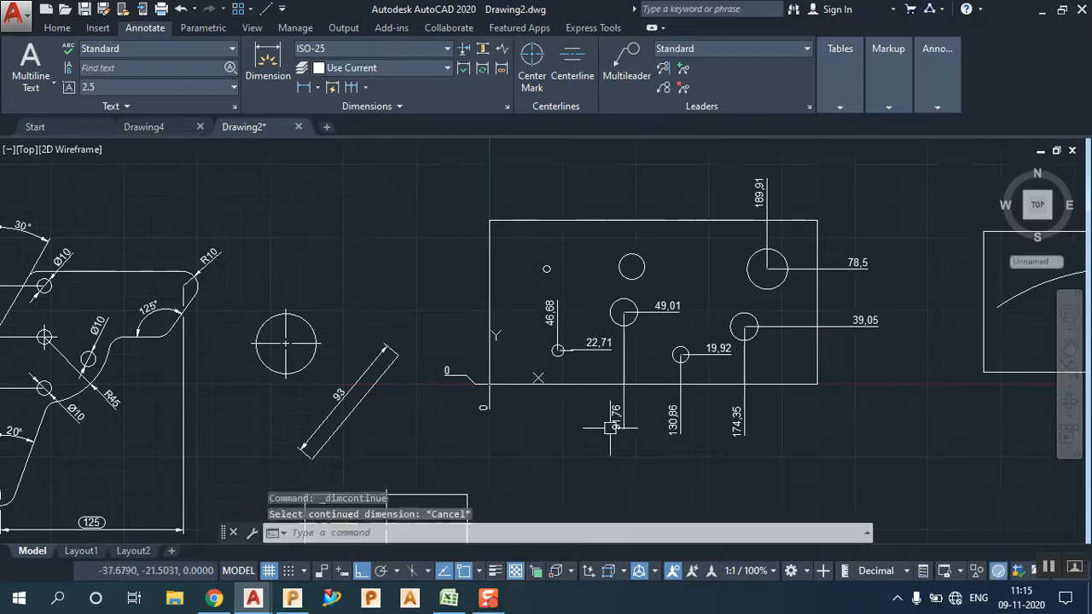
pyautogui.click(774, 426)
pyautogui.click(615, 441)
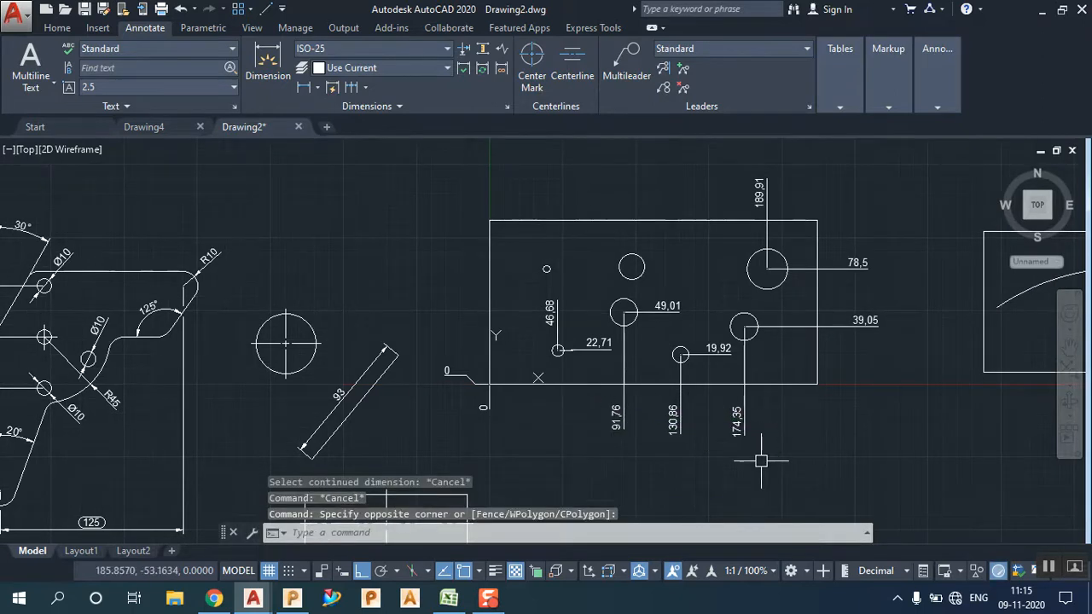
# Step: Erase all the ordinate dimensions on the rectangular plate with circles, using Select Similar on one of them
pyautogui.moveTo(783, 400)
pyautogui.mouseDown(button='middle')
pyautogui.moveTo(693, 443)
pyautogui.moveTo(693, 432)
pyautogui.mouseUp(button='middle')
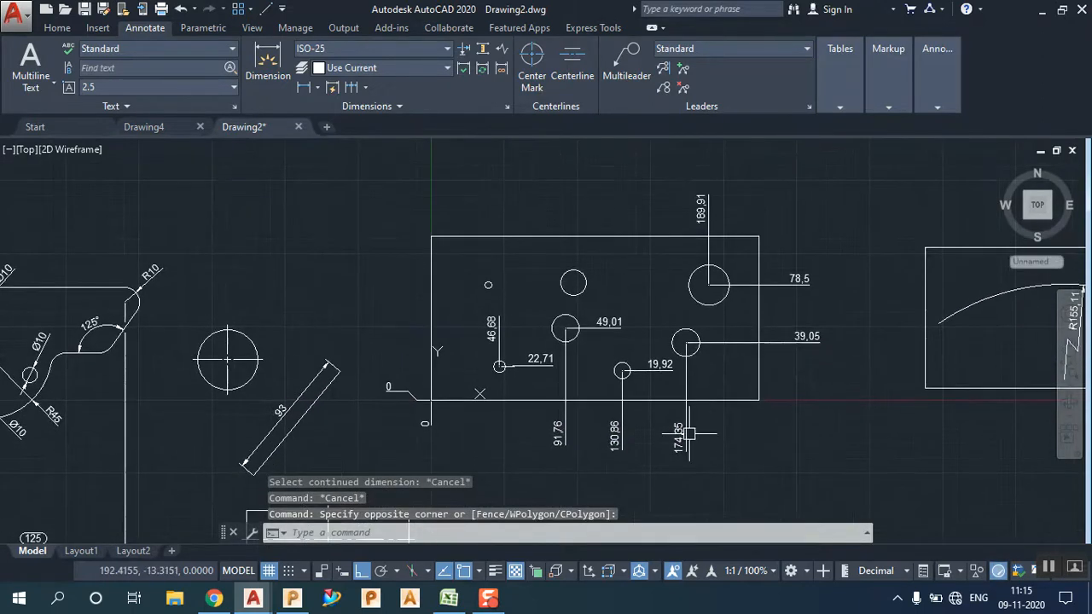
pyautogui.click(687, 434)
pyautogui.rightClick(812, 432)
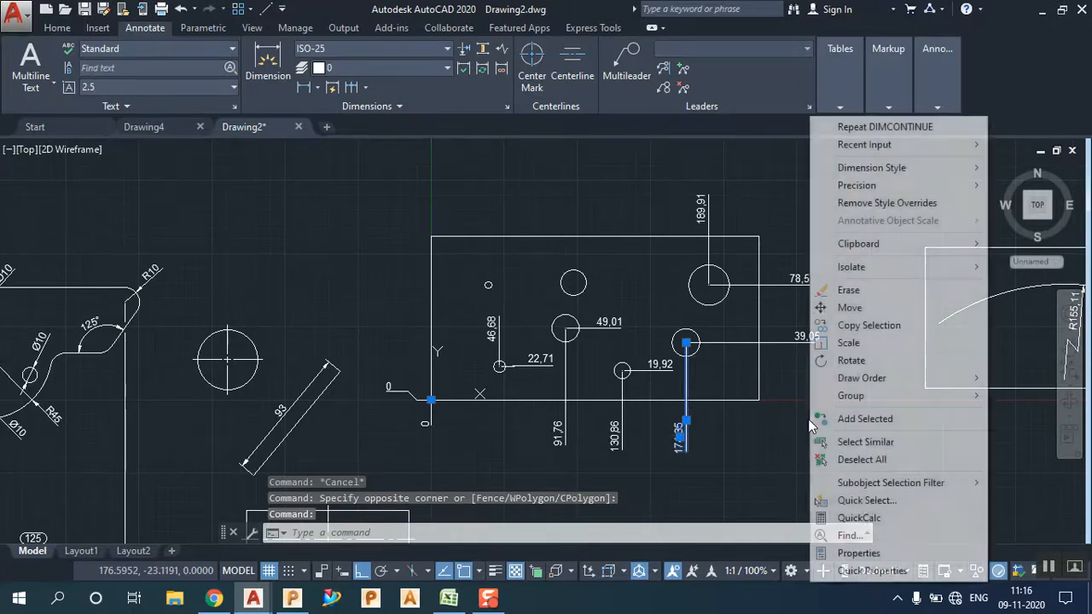
pyautogui.click(865, 442)
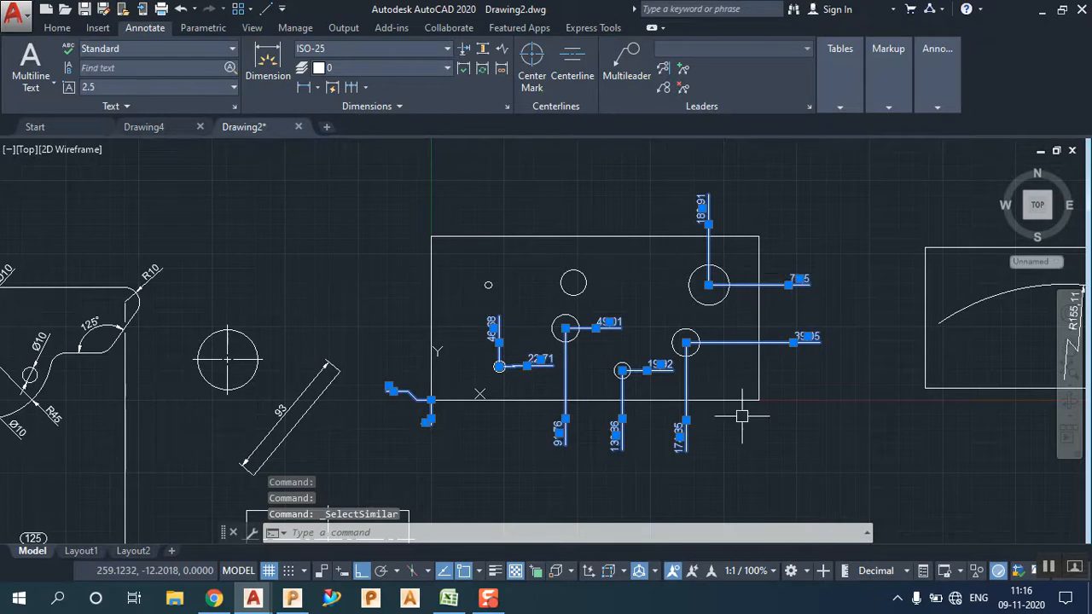
pyautogui.press('Delete')
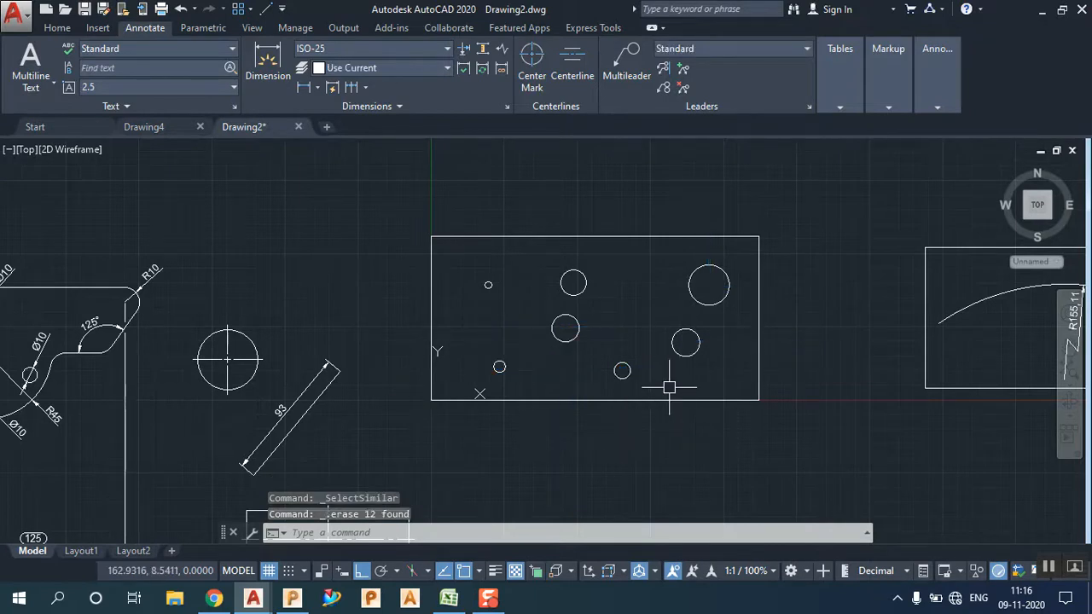
# Step: Quick-dimension the rectangular plate and all its circles with baseline dimensions placed above the plate
pyautogui.click(348, 89)
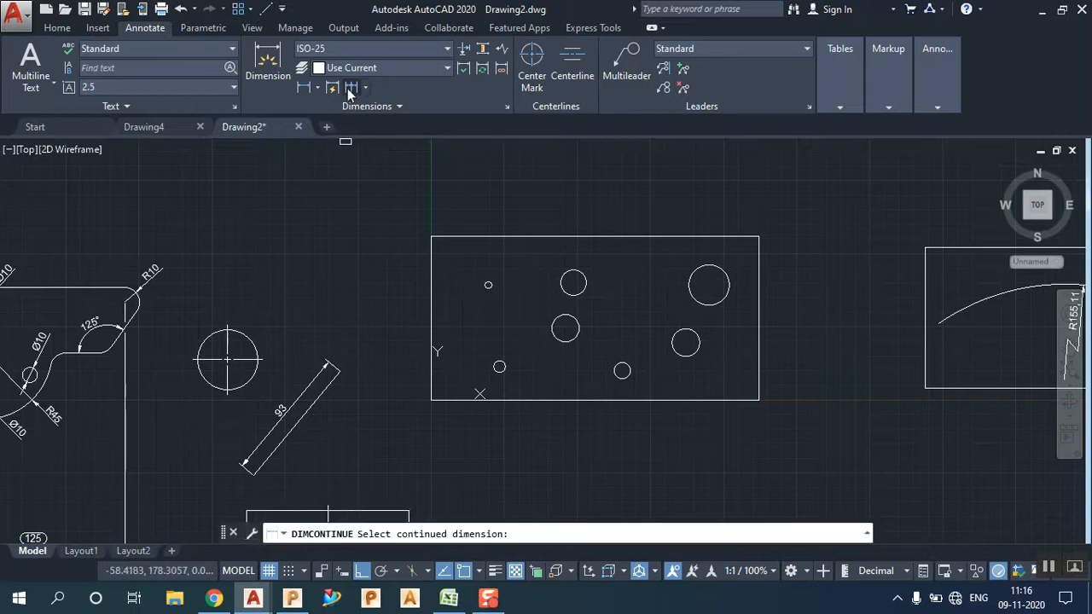
pyautogui.click(333, 87)
pyautogui.click(396, 208)
pyautogui.click(779, 435)
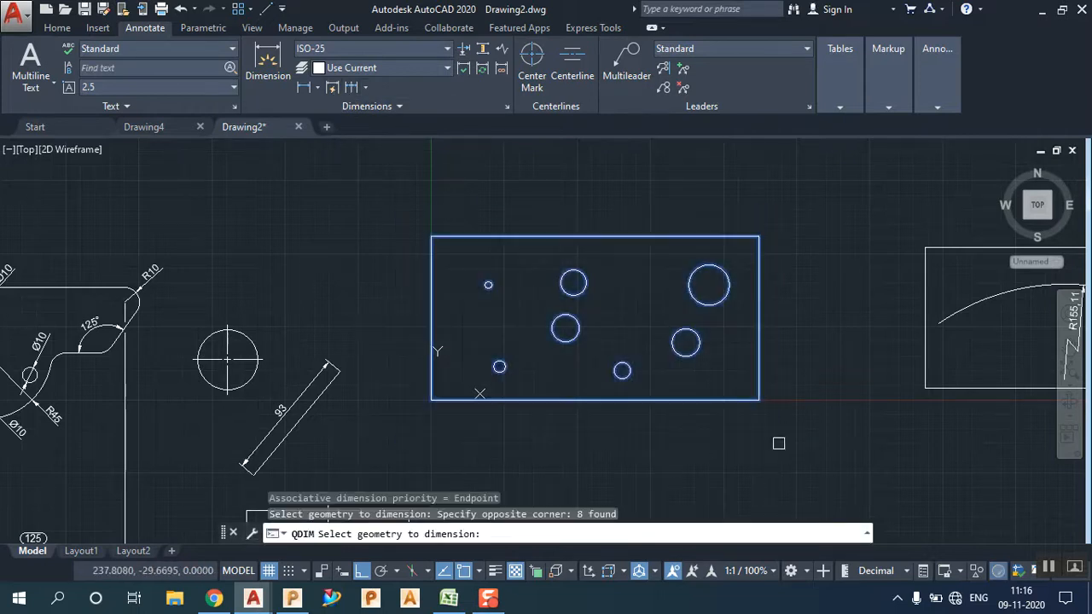
pyautogui.press('Return')
pyautogui.click(633, 210)
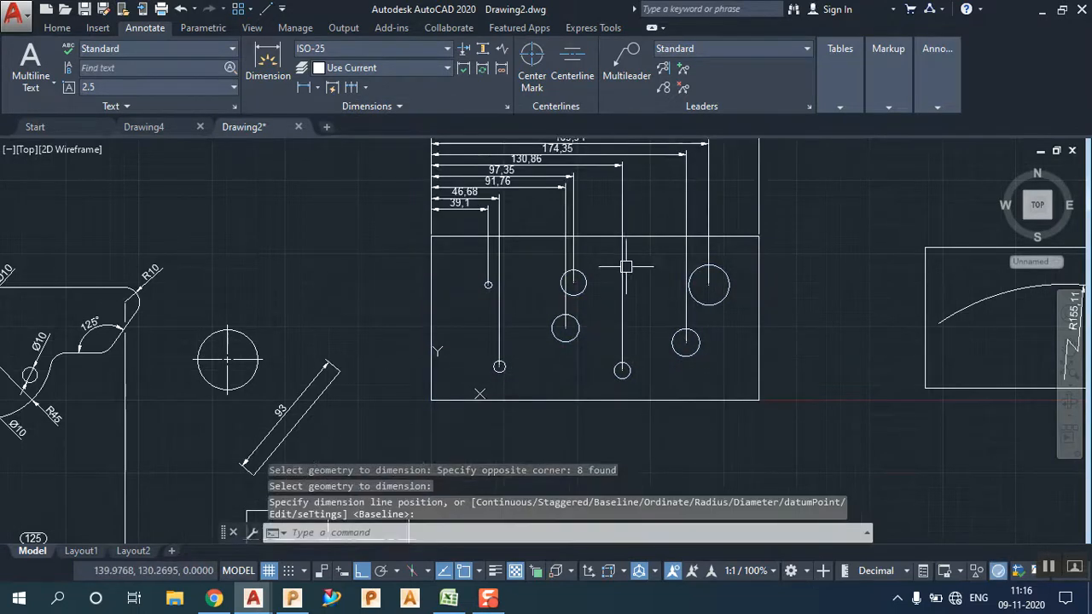
pyautogui.moveTo(629, 261); pyautogui.dragTo(616, 361, button='middle')
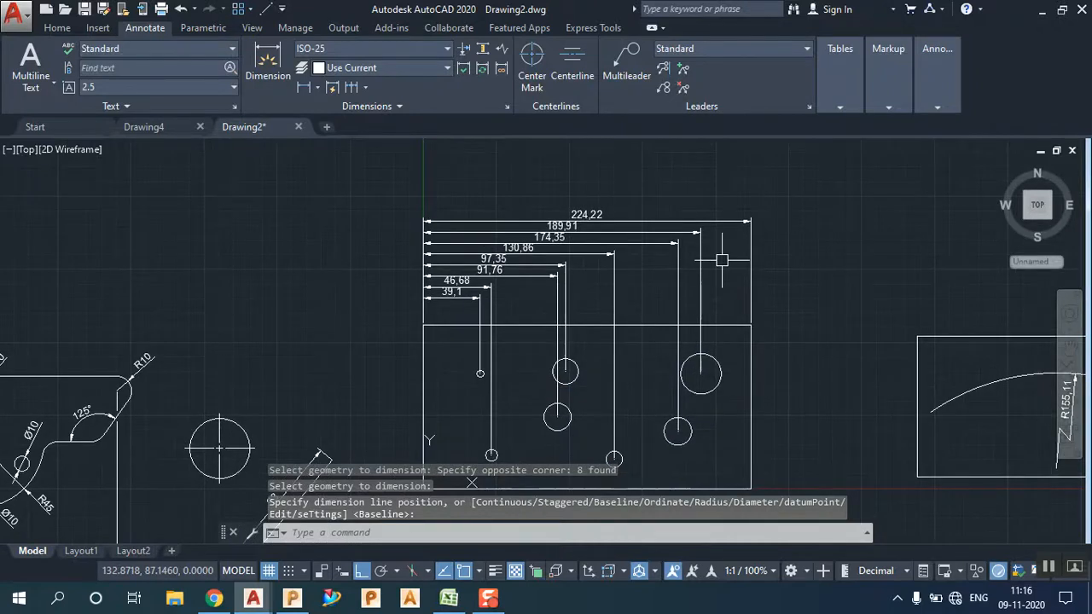
pyautogui.click(788, 276)
pyautogui.click(371, 257)
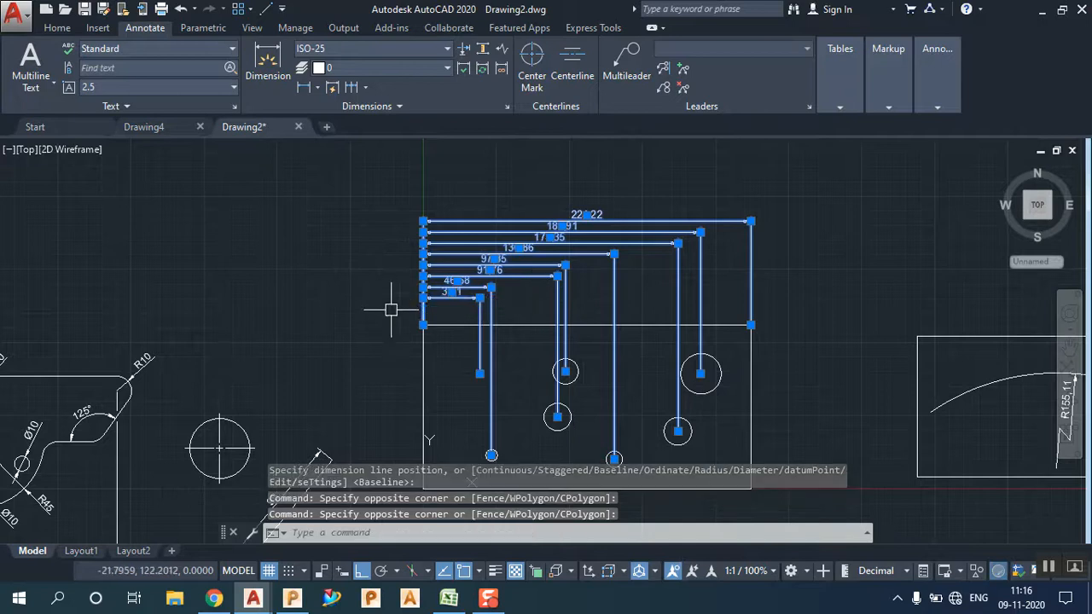
pyautogui.rightClick(342, 286)
pyautogui.click(376, 330)
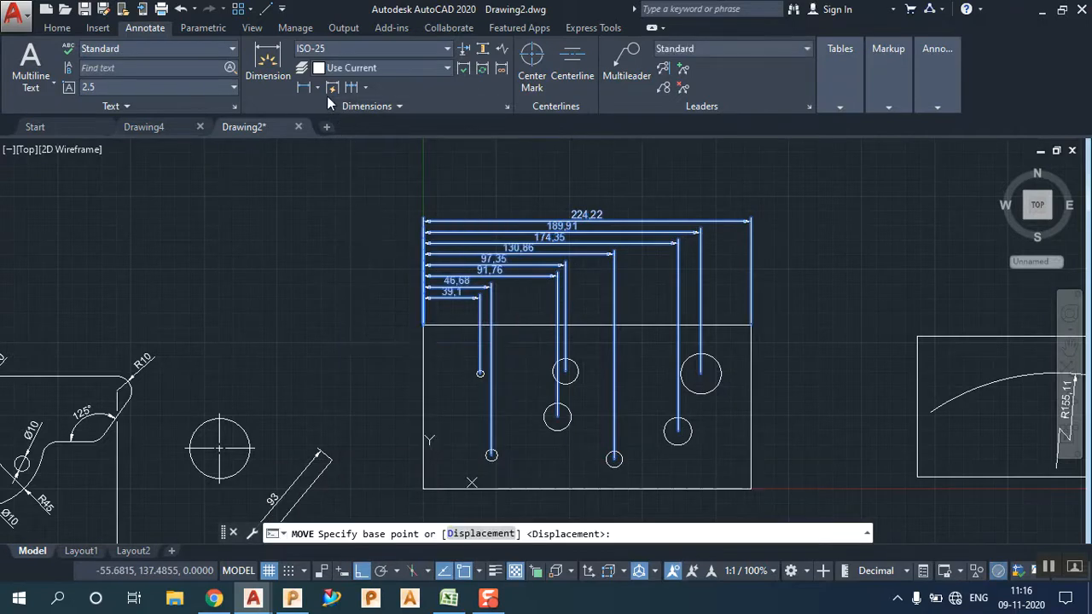
# Step: Quick-dimension the plate's circles using the Radius option, and undo the radius dimensions
pyautogui.click(332, 87)
pyautogui.click(367, 300)
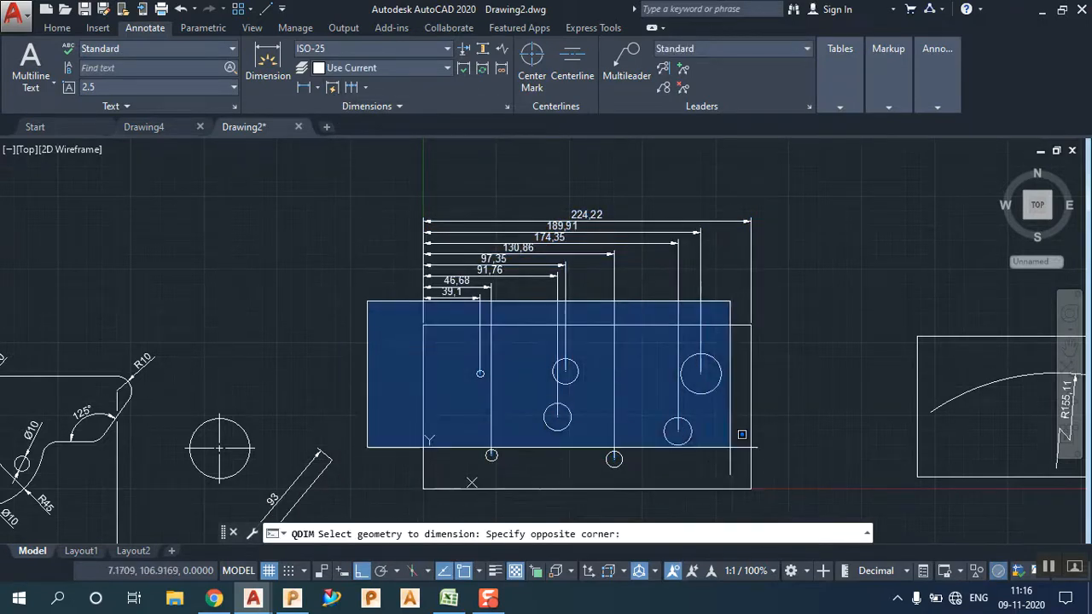
pyautogui.click(775, 500)
pyautogui.press('Return')
pyautogui.rightClick(806, 380)
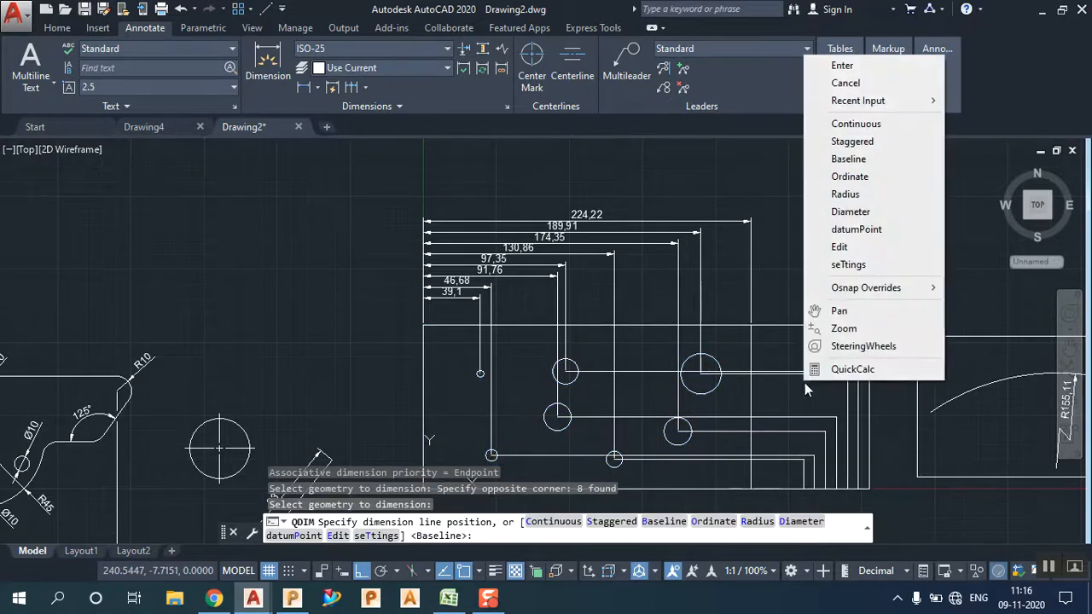
pyautogui.click(851, 195)
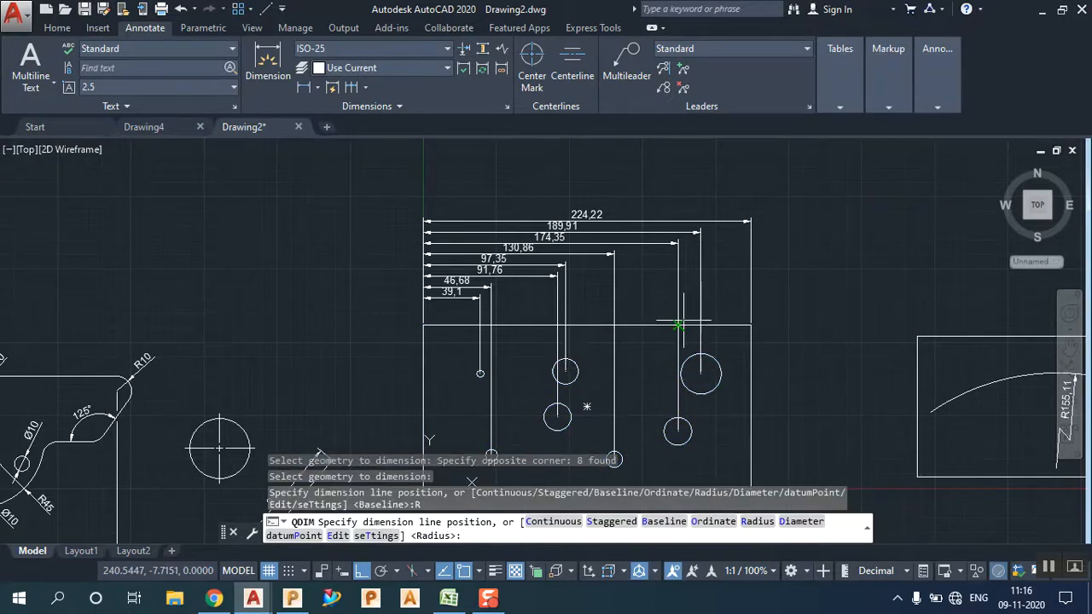
pyautogui.scroll(2, 608, 343)
pyautogui.click(608, 343)
pyautogui.moveTo(619, 273); pyautogui.dragTo(631, 203, button='middle')
pyautogui.scroll(-2, 691, 285)
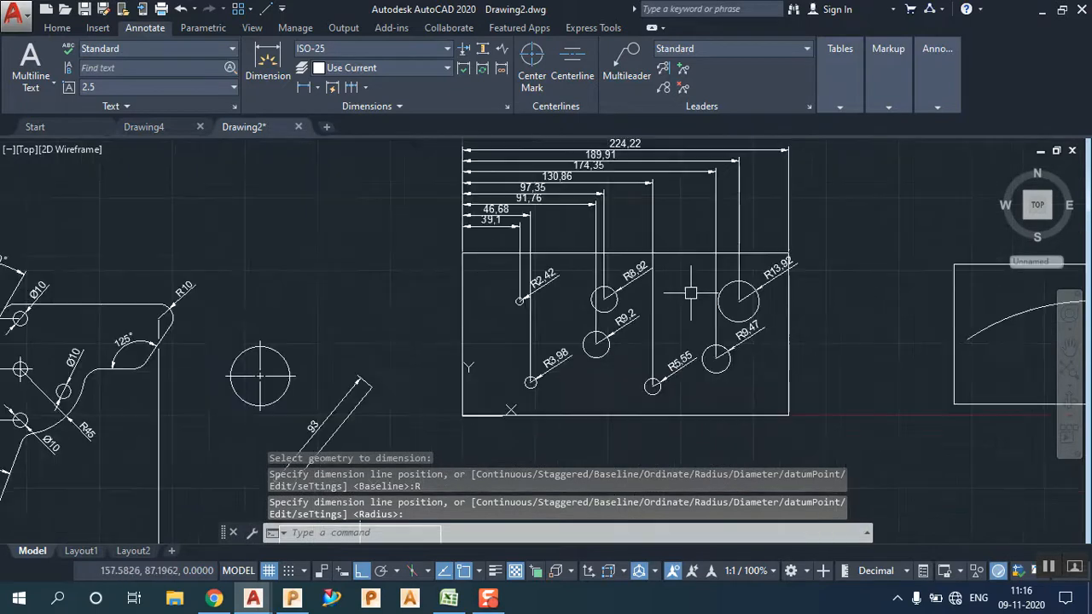
pyautogui.hotkey('ctrl', 'z')
pyautogui.hotkey('ctrl', 'z')
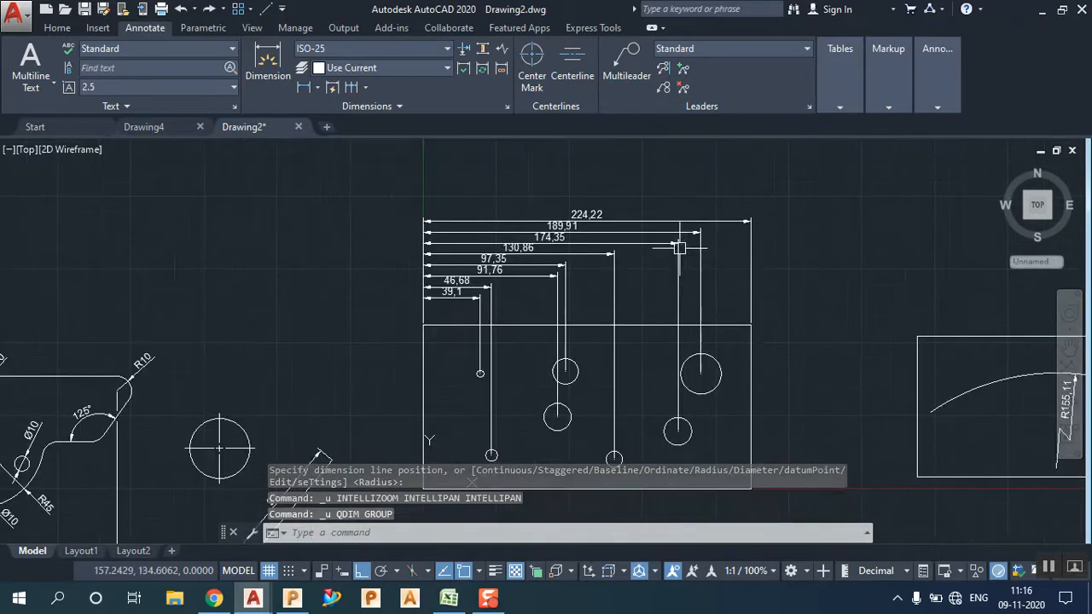
# Step: Quick-dimension all the circles inside the plate using the Diameter option, and undo the diameter dimensions
pyautogui.click(333, 89)
pyautogui.moveTo(402, 342); pyautogui.dragTo(354, 257, button='middle')
pyautogui.click(341, 261)
pyautogui.click(725, 401)
pyautogui.press('Return')
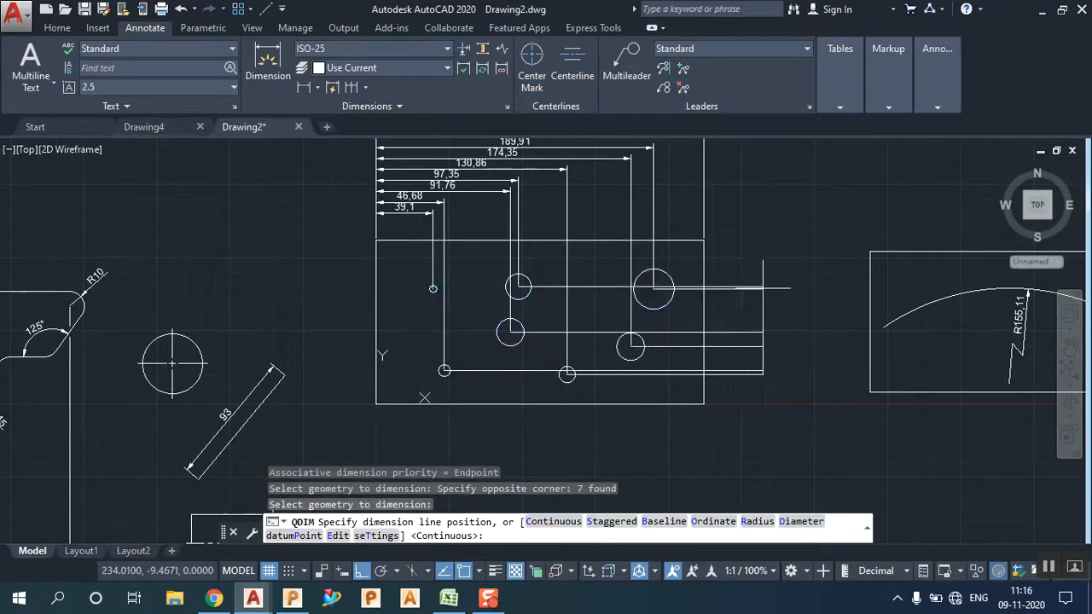
pyautogui.rightClick(766, 285)
pyautogui.click(807, 415)
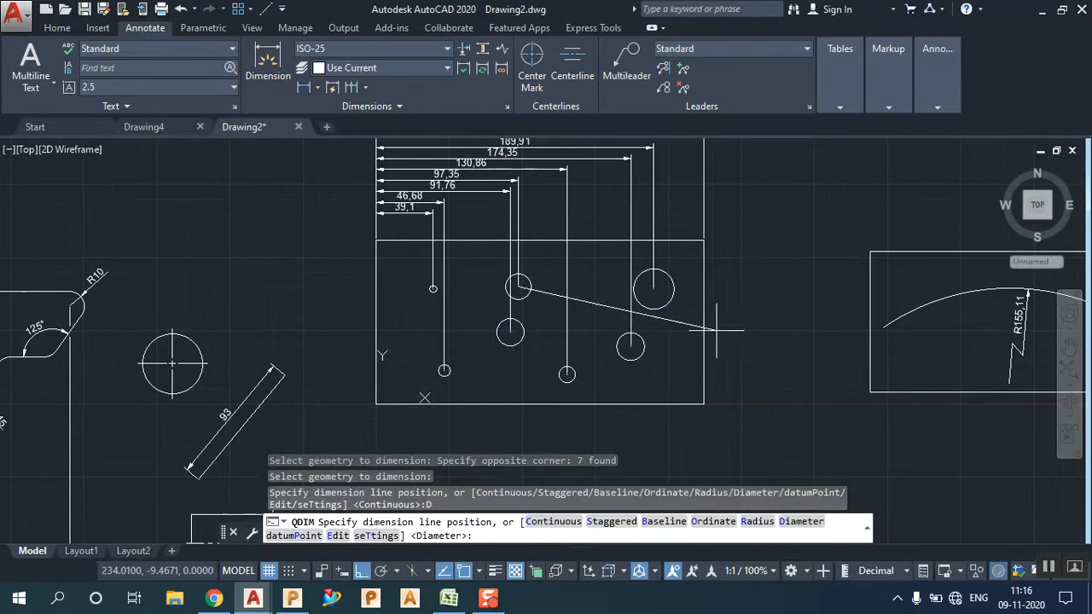
pyautogui.click(547, 273)
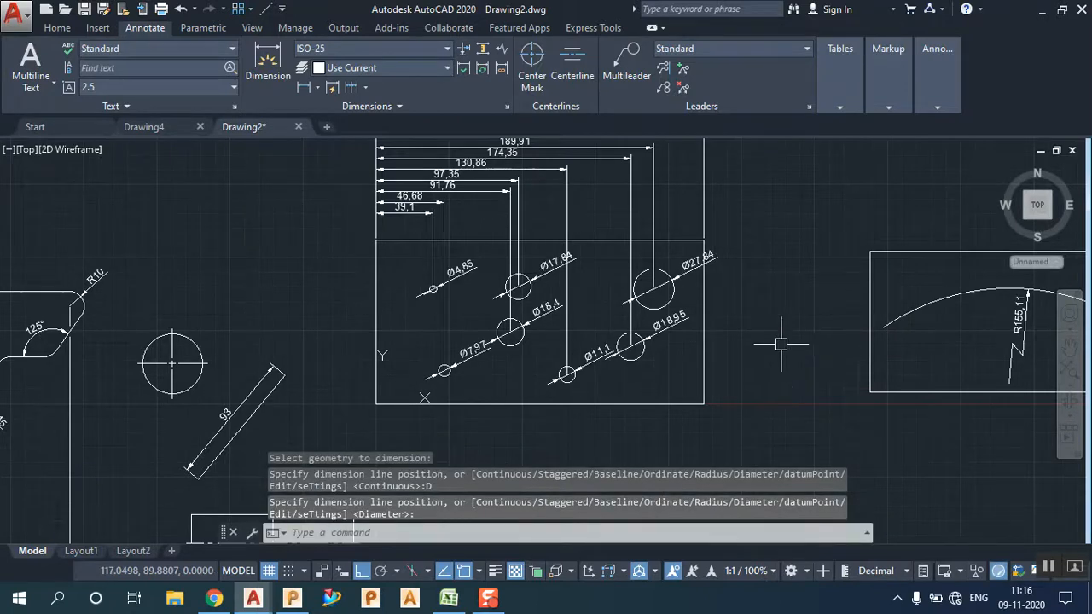
pyautogui.hotkey('ctrl', 'z')
# Step: Erase all the baseline dimensions above the rectangular plate
pyautogui.moveTo(675, 347)
pyautogui.mouseDown(button='middle')
pyautogui.moveTo(590, 265)
pyautogui.moveTo(590, 276)
pyautogui.mouseUp(button='middle')
pyautogui.click(822, 209)
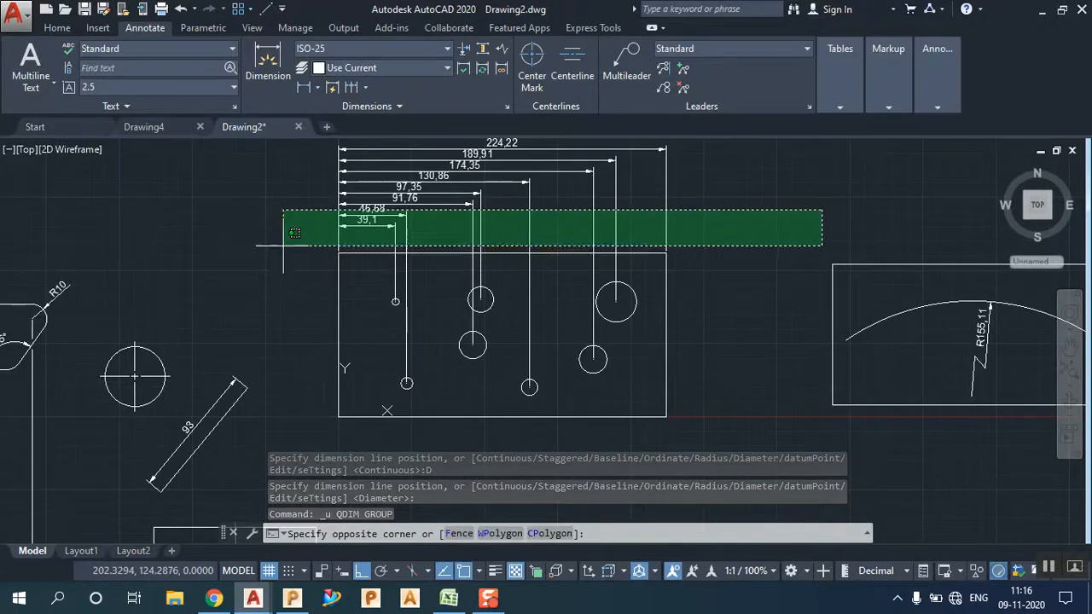
pyautogui.click(275, 253)
pyautogui.rightClick(312, 227)
pyautogui.click(324, 312)
# Step: Quick-dimension the whole stepped profile using the Staggered option, placing the dimensions above it
pyautogui.moveTo(219, 332); pyautogui.dragTo(906, 236, button='middle')
pyautogui.scroll(-2, 909, 235)
pyautogui.scroll(2, 485, 291)
pyautogui.moveTo(485, 291)
pyautogui.mouseDown(button='middle')
pyautogui.moveTo(505, 365)
pyautogui.moveTo(459, 293)
pyautogui.mouseUp(button='middle')
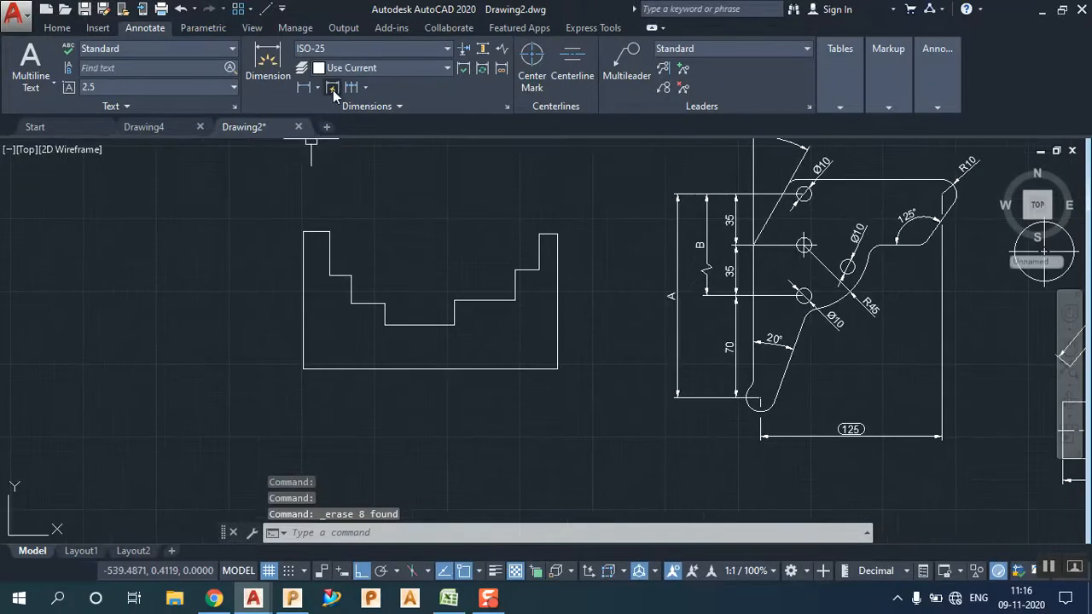
pyautogui.click(333, 87)
pyautogui.click(604, 411)
pyautogui.click(219, 175)
pyautogui.press('Return')
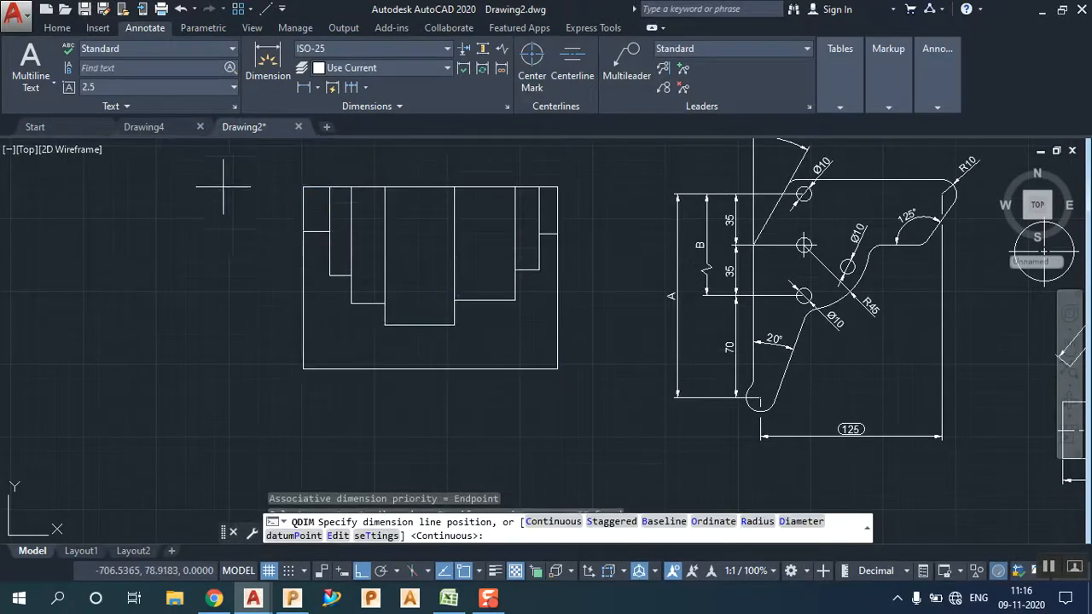
pyautogui.rightClick(285, 255)
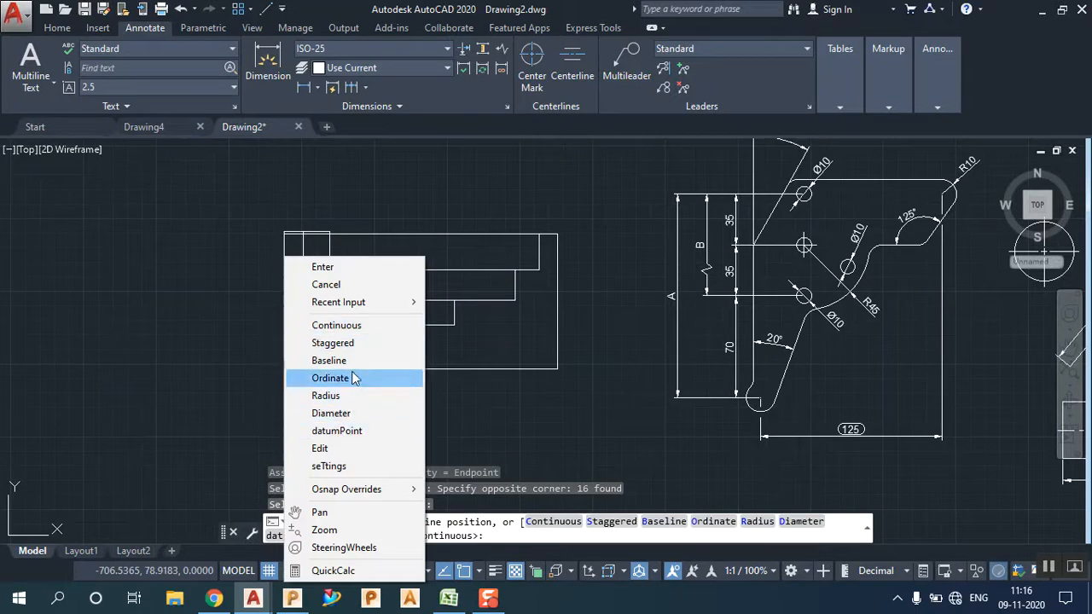
pyautogui.click(353, 345)
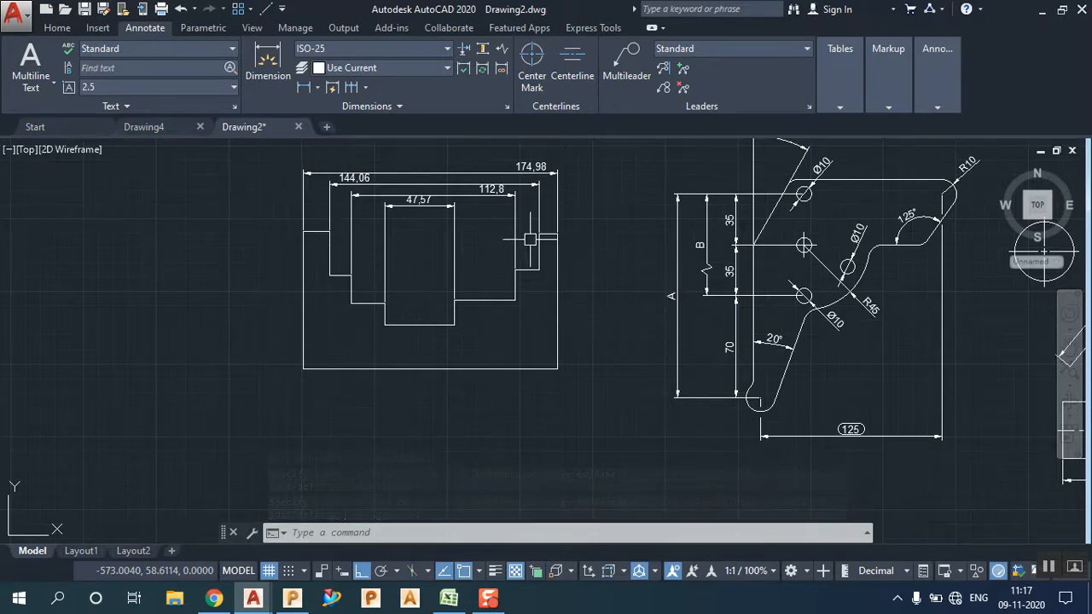
# Step: Erase the staggered dimensions above the stepped profile
pyautogui.click(437, 245)
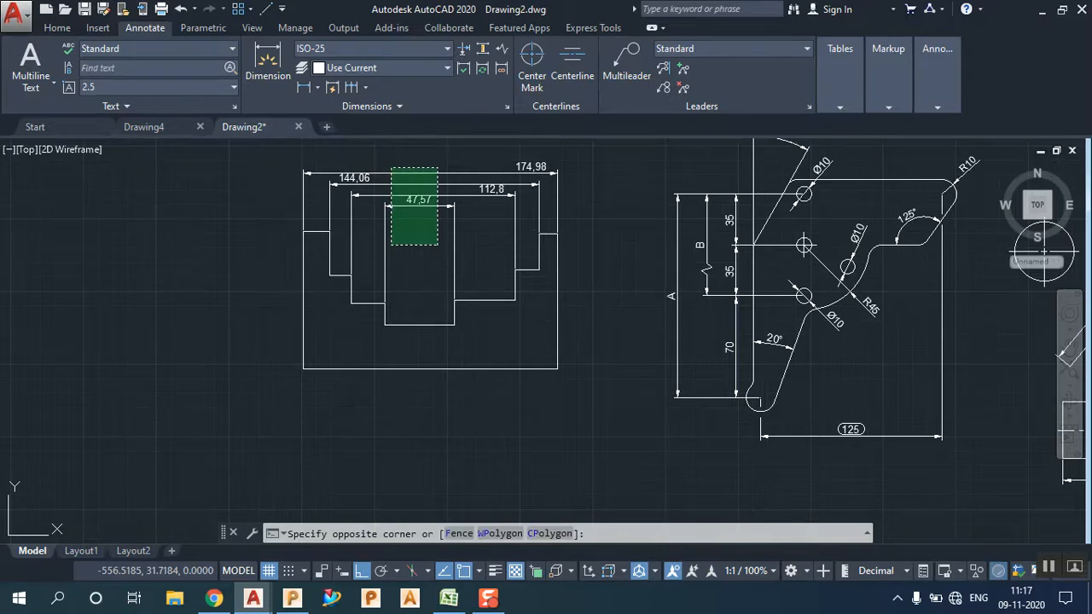
pyautogui.click(391, 168)
pyautogui.rightClick(438, 255)
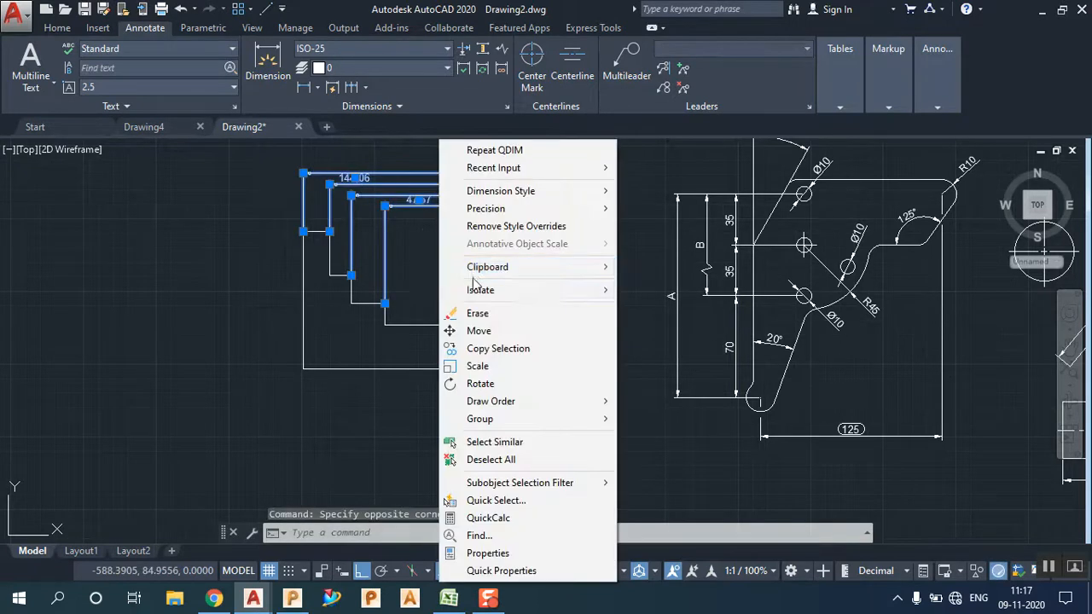
pyautogui.click(483, 312)
# Step: Quick-dimension the rectangular plate and its circles using the Ordinate option, placing the X ordinates above the plate
pyautogui.moveTo(800, 321)
pyautogui.mouseDown(button='middle')
pyautogui.moveTo(593, 309)
pyautogui.moveTo(365, 335)
pyautogui.mouseUp(button='middle')
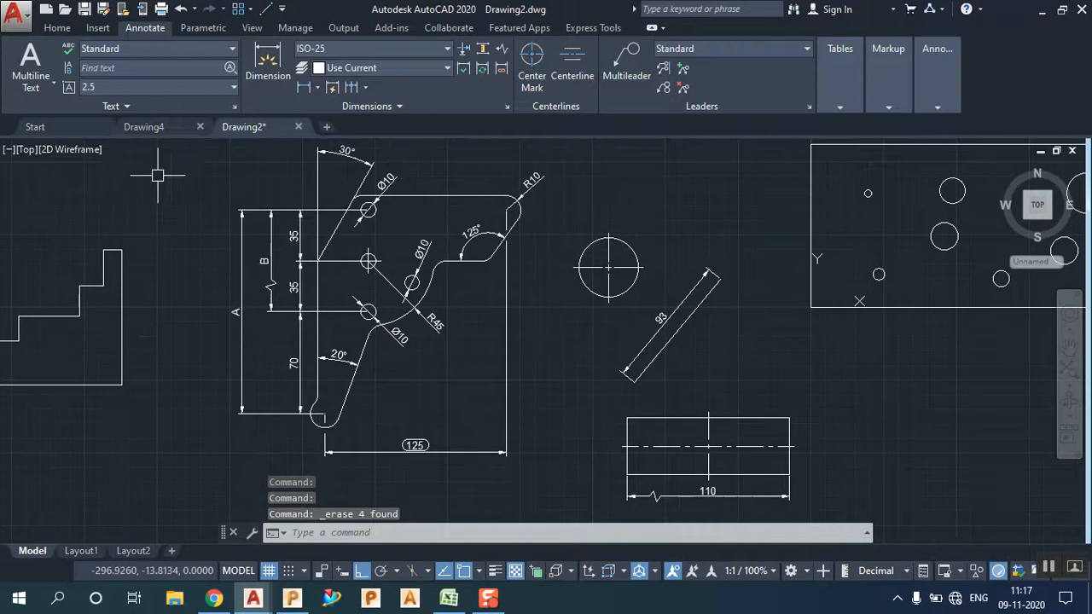
pyautogui.click(333, 89)
pyautogui.moveTo(901, 267); pyautogui.dragTo(575, 347, button='middle')
pyautogui.click(475, 214)
pyautogui.click(878, 465)
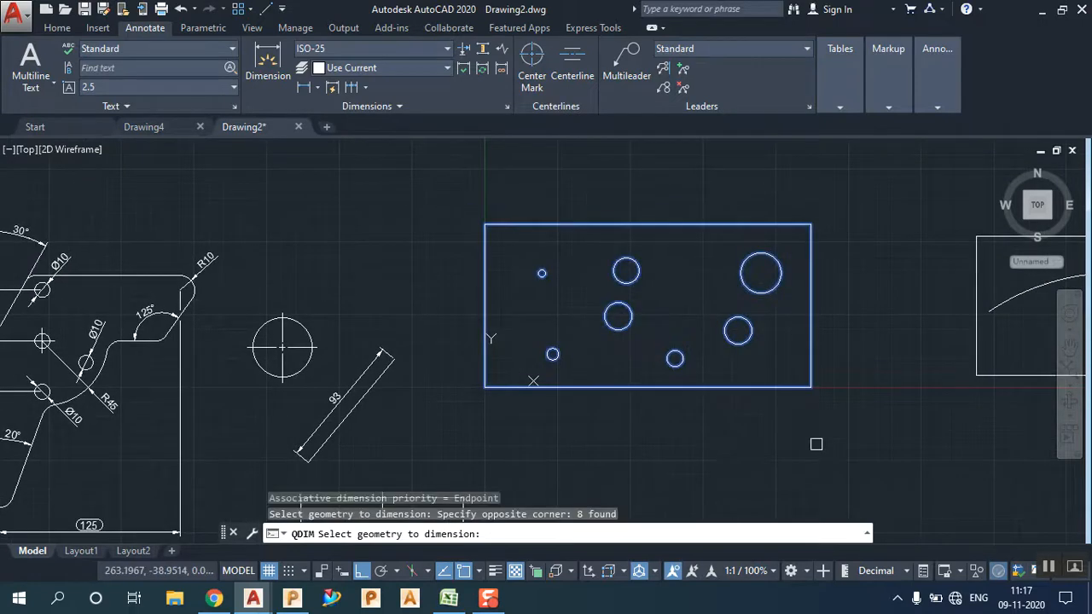
pyautogui.press('Return')
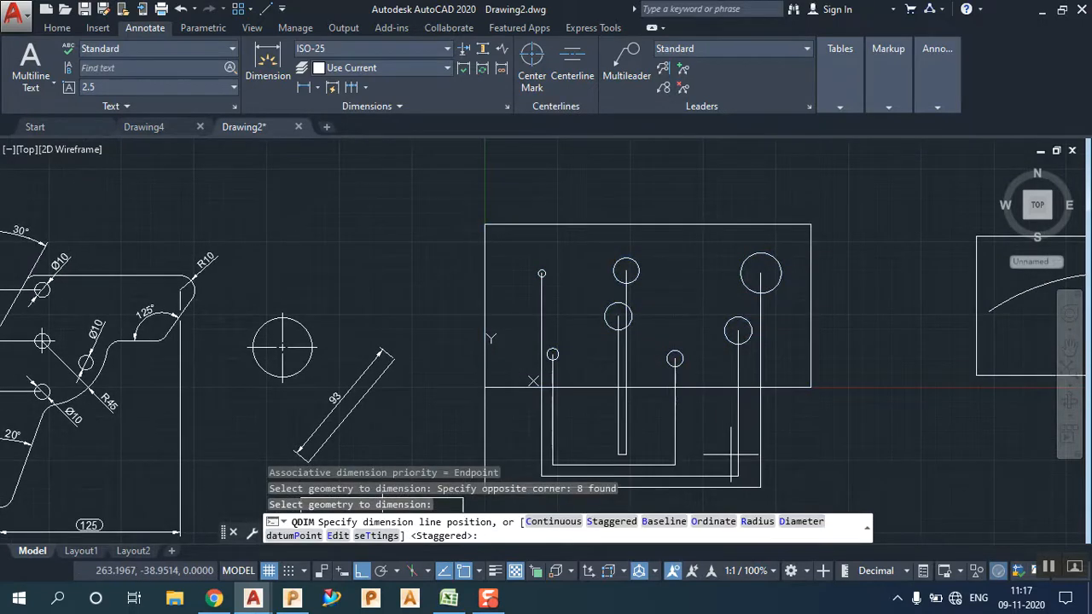
pyautogui.rightClick(731, 452)
pyautogui.click(776, 251)
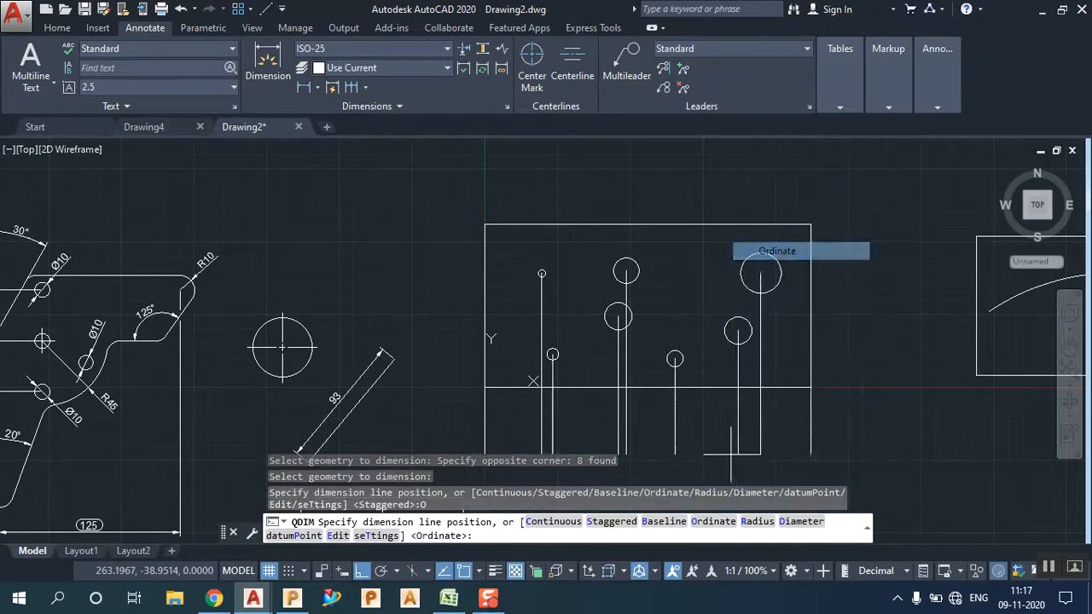
pyautogui.click(651, 181)
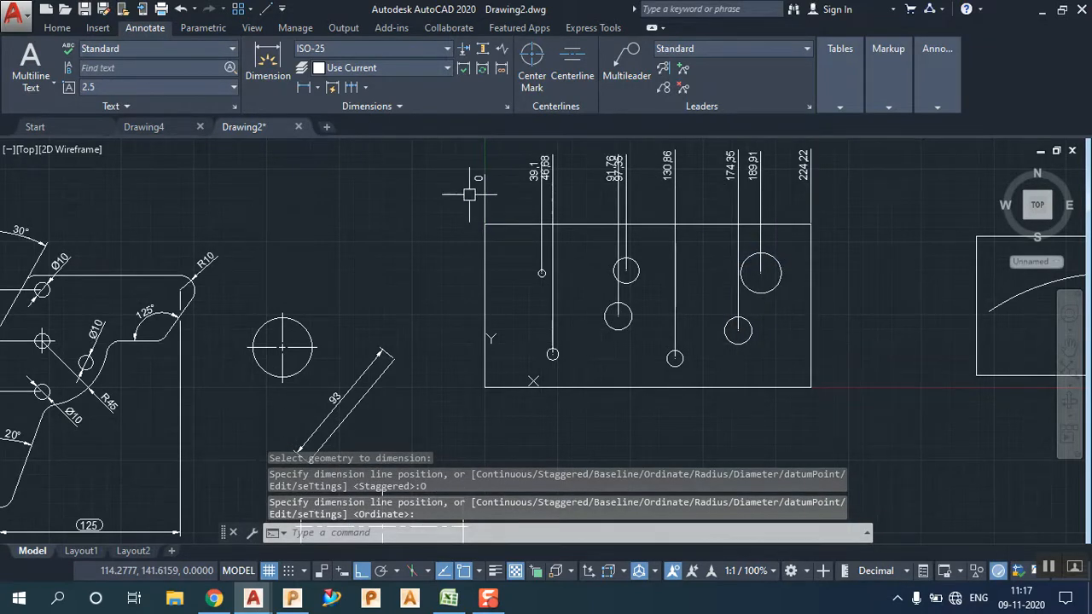
# Step: Quick-dimension the plate and its circles again with the Ordinate option, placing the Y ordinates to the right of the plate
pyautogui.click(333, 87)
pyautogui.click(409, 220)
pyautogui.click(843, 411)
pyautogui.rightClick(849, 327)
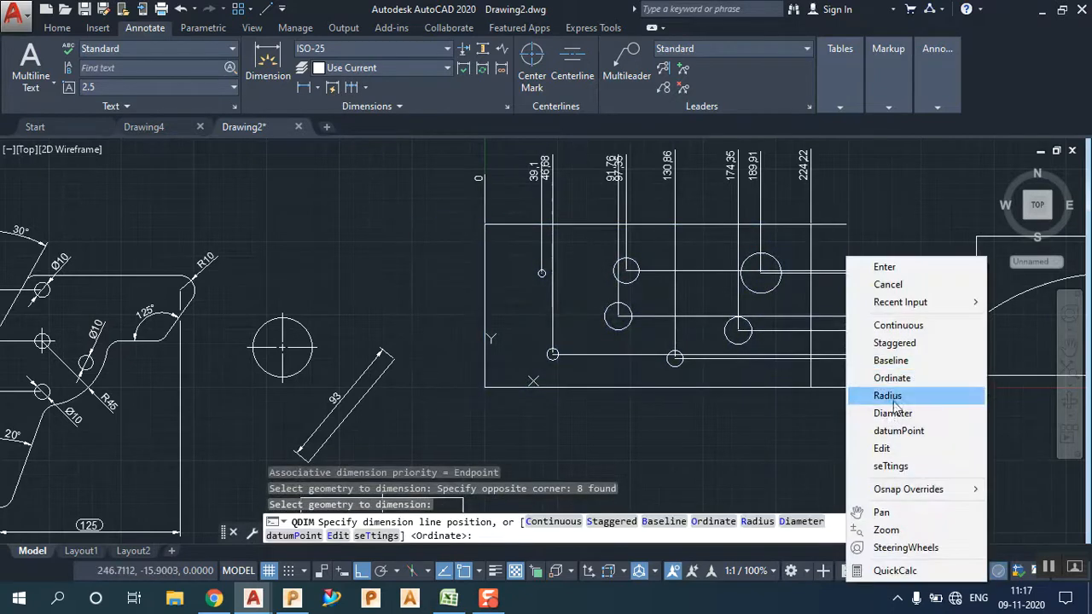
pyautogui.click(913, 377)
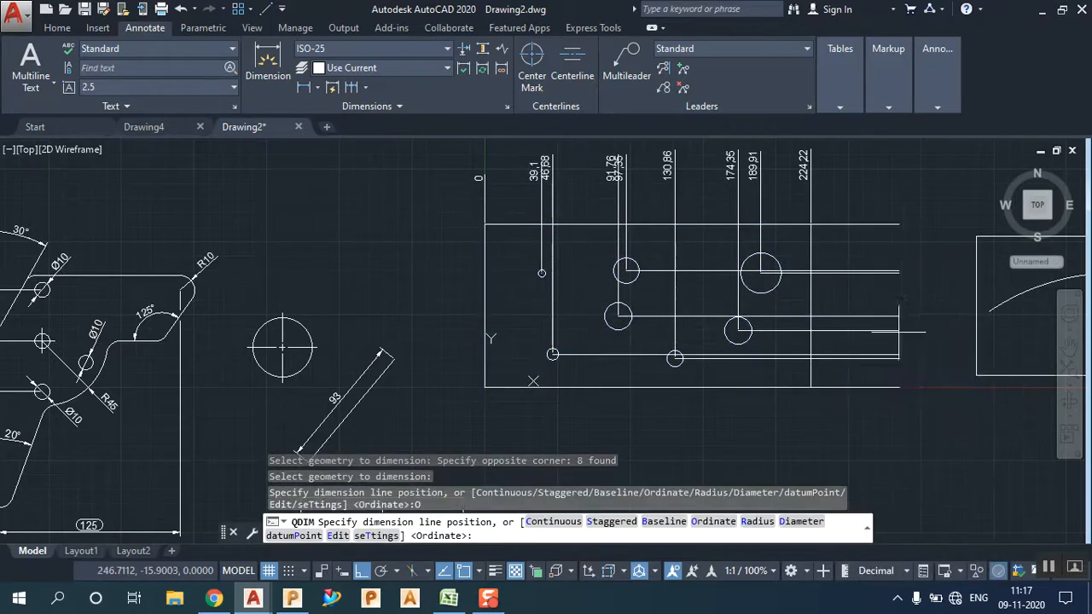
pyautogui.click(921, 381)
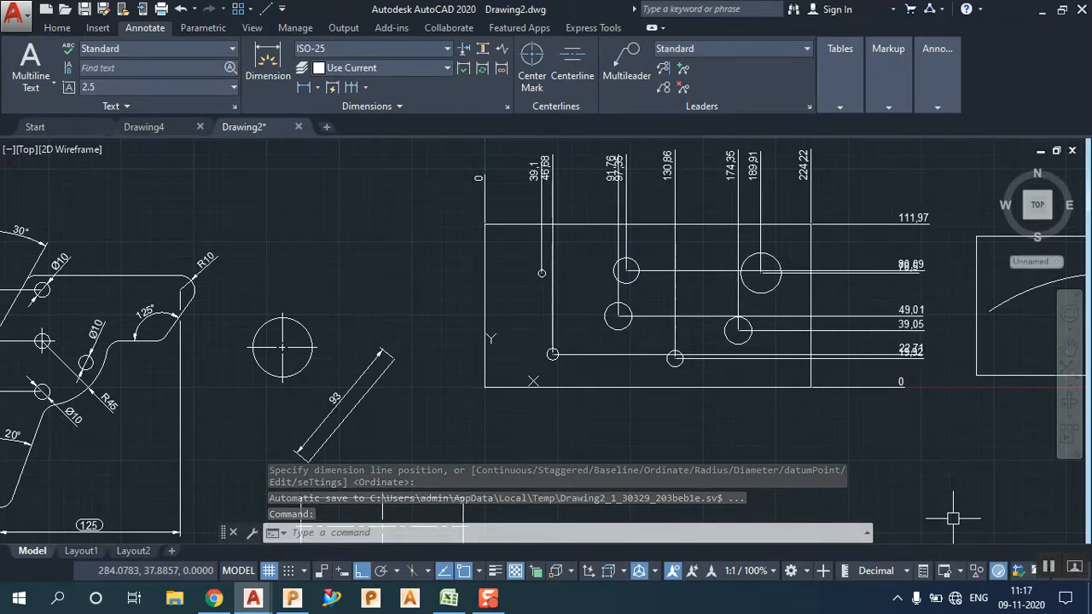
# Step: Erase all the ordinate dimensions above and to the right of the plate
pyautogui.click(944, 416)
pyautogui.click(854, 215)
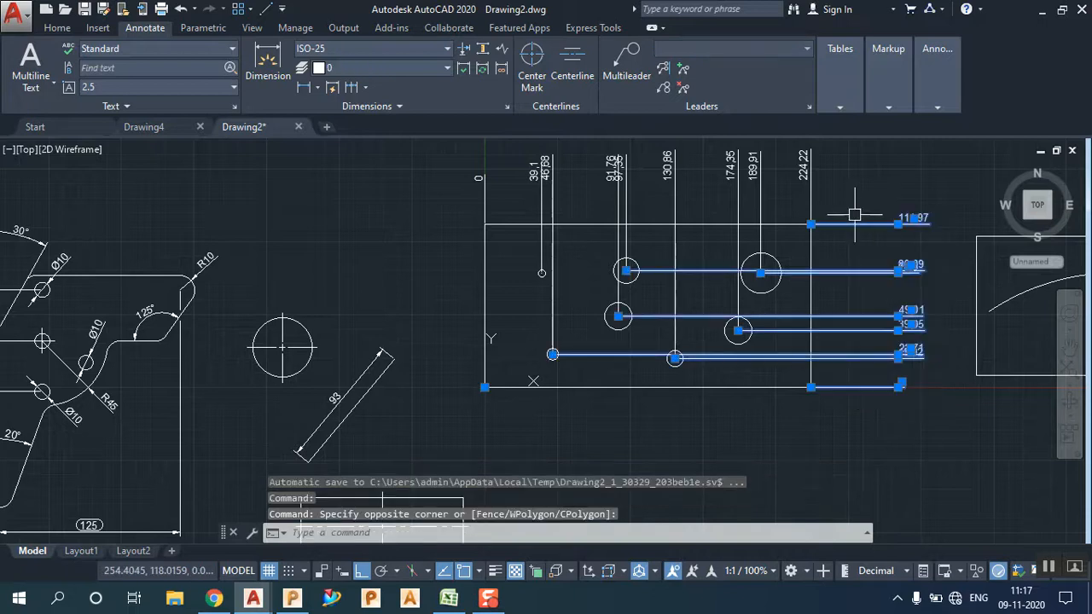
pyautogui.click(858, 183)
pyautogui.click(397, 195)
pyautogui.rightClick(424, 183)
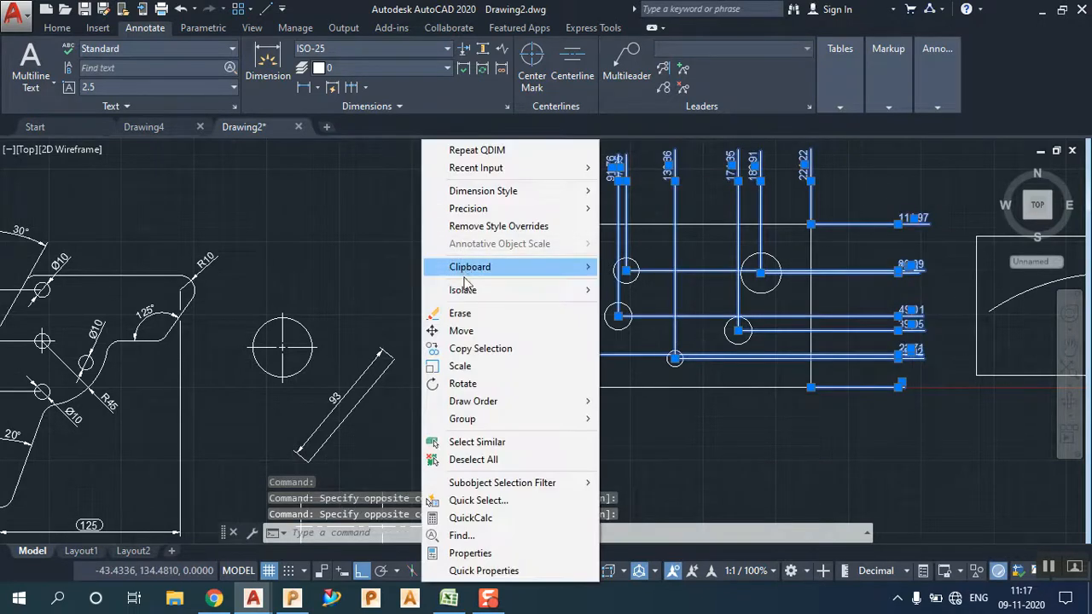
pyautogui.click(460, 314)
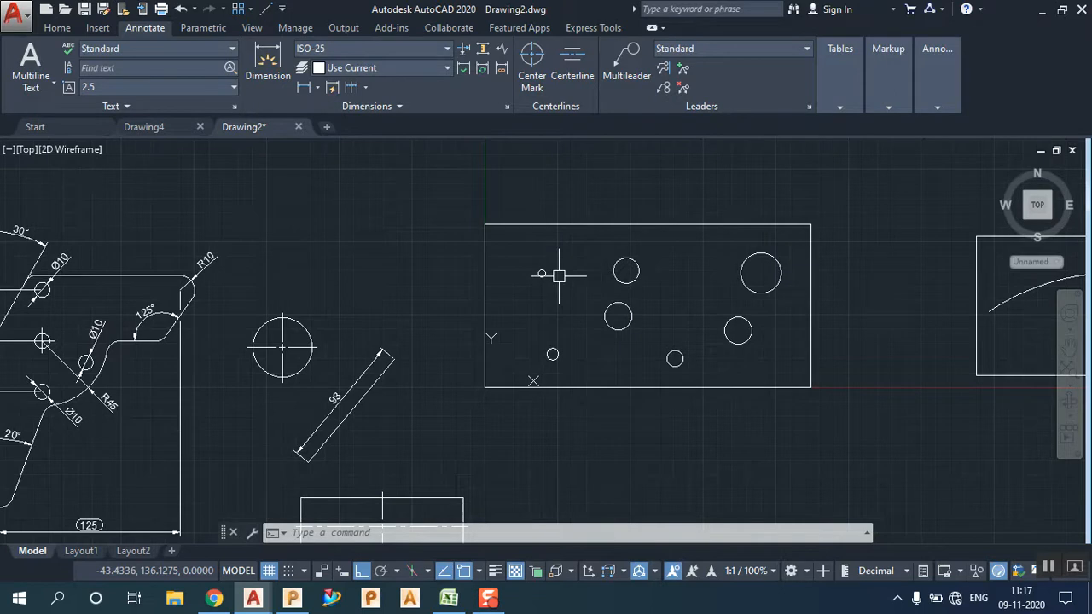
pyautogui.click(303, 89)
pyautogui.click(484, 224)
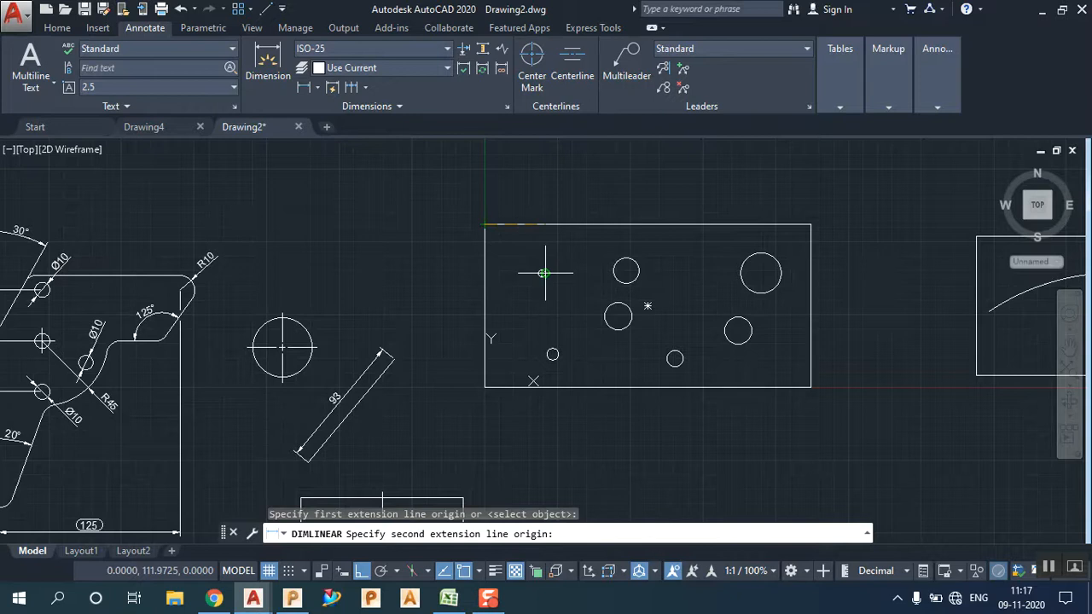
pyautogui.click(544, 273)
pyautogui.scroll(8, 535, 230)
pyautogui.scroll(-4, 468, 289)
# Step: Add a horizontal linear dimension from the plate's upper-left corner to the smallest circle's centre, placed above the plate
pyautogui.click(304, 87)
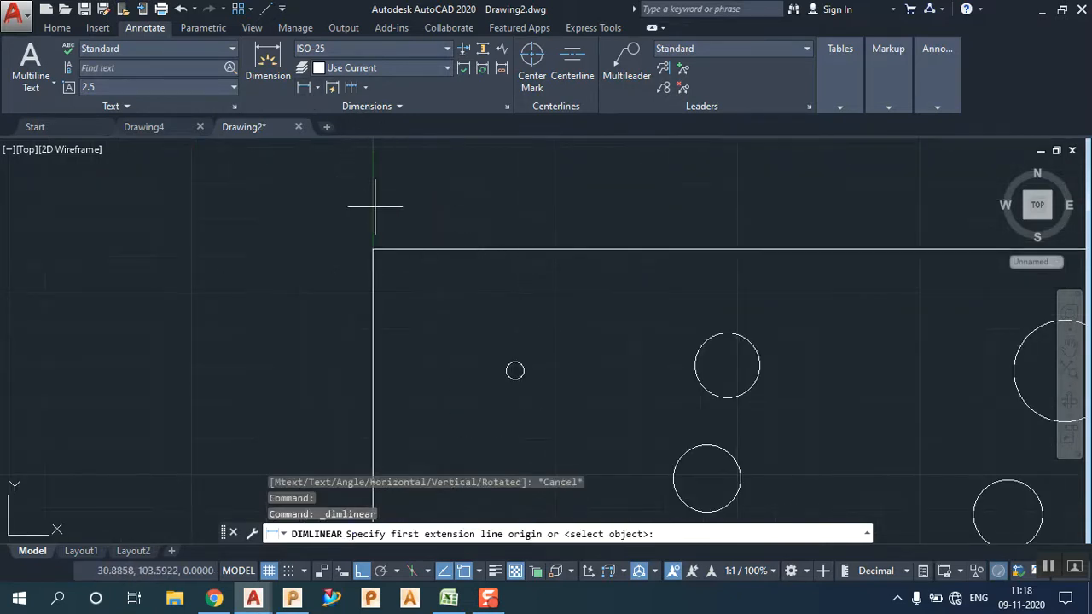
pyautogui.click(373, 250)
pyautogui.click(515, 370)
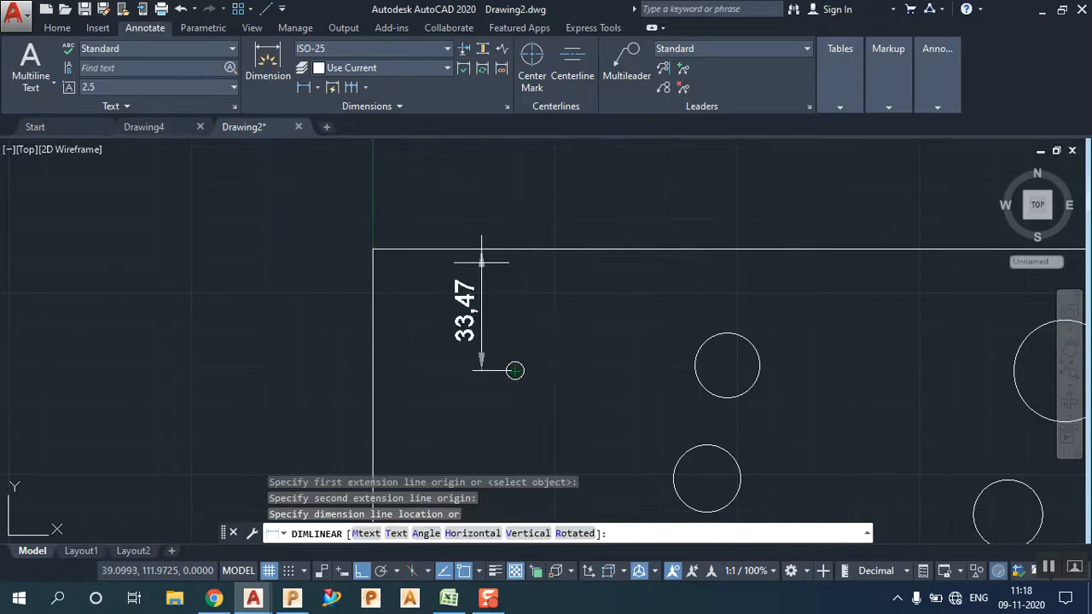
pyautogui.click(458, 213)
pyautogui.scroll(-2, 458, 212)
pyautogui.scroll(-2, 458, 213)
pyautogui.moveTo(450, 207); pyautogui.dragTo(429, 214, button='middle')
# Step: Continue the dimension chain through the upper-middle, lower-right small and largest circles' centres to the plate's upper-right corner
pyautogui.click(365, 88)
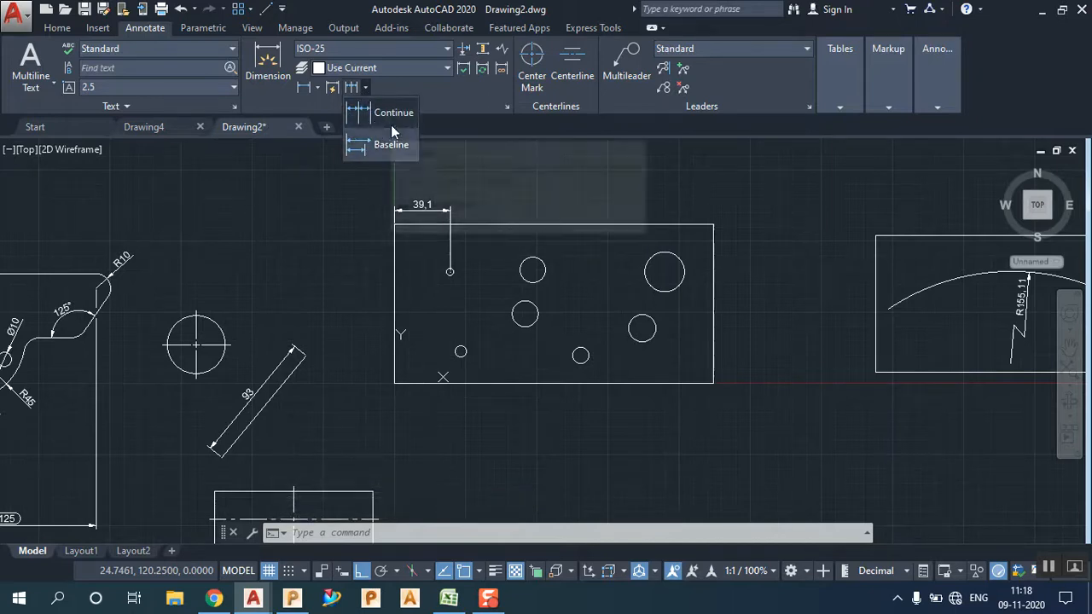
pyautogui.click(388, 116)
pyautogui.scroll(4, 533, 254)
pyautogui.click(525, 299)
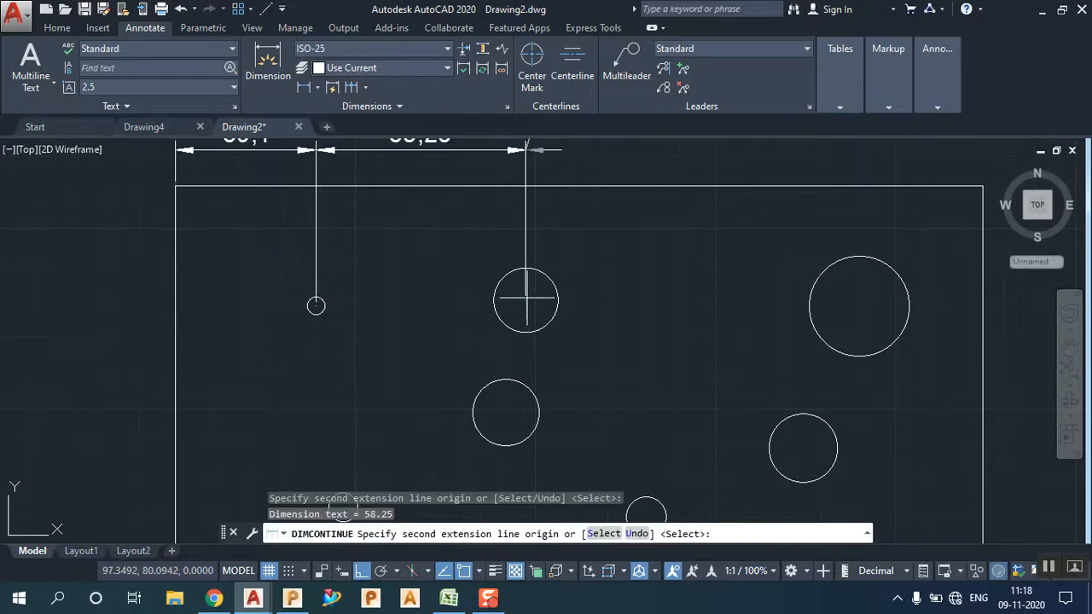
pyautogui.scroll(-2, 598, 286)
pyautogui.click(628, 430)
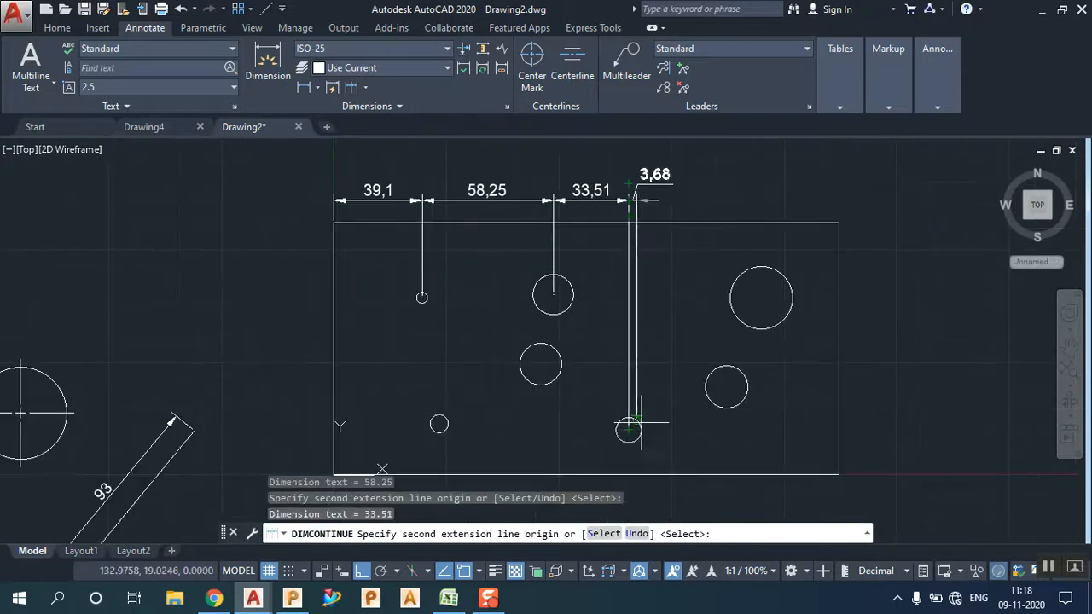
pyautogui.click(761, 297)
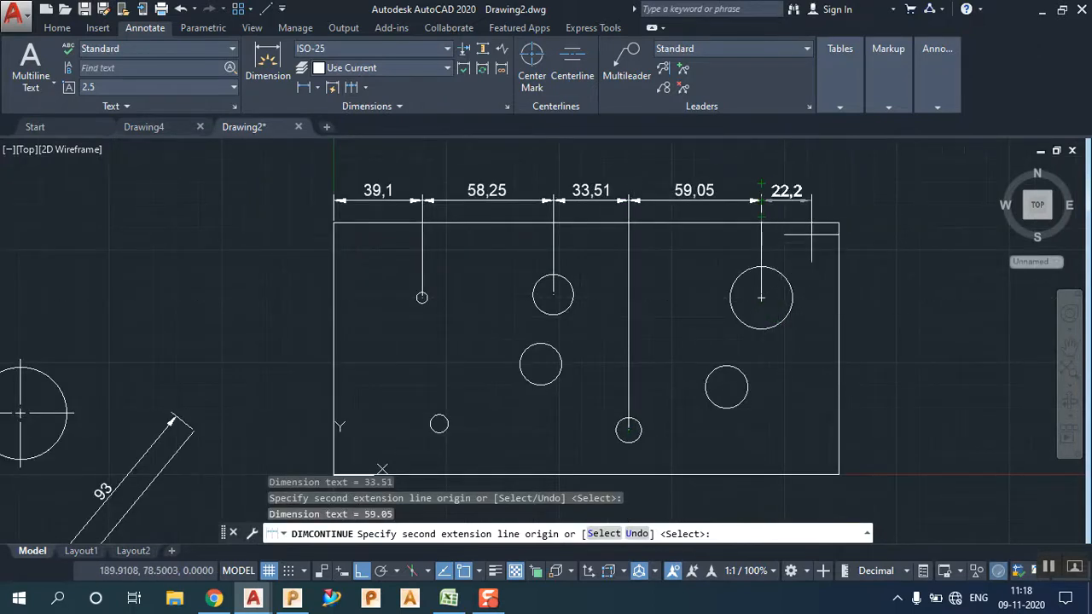
pyautogui.click(838, 223)
pyautogui.rightClick(836, 221)
pyautogui.click(853, 232)
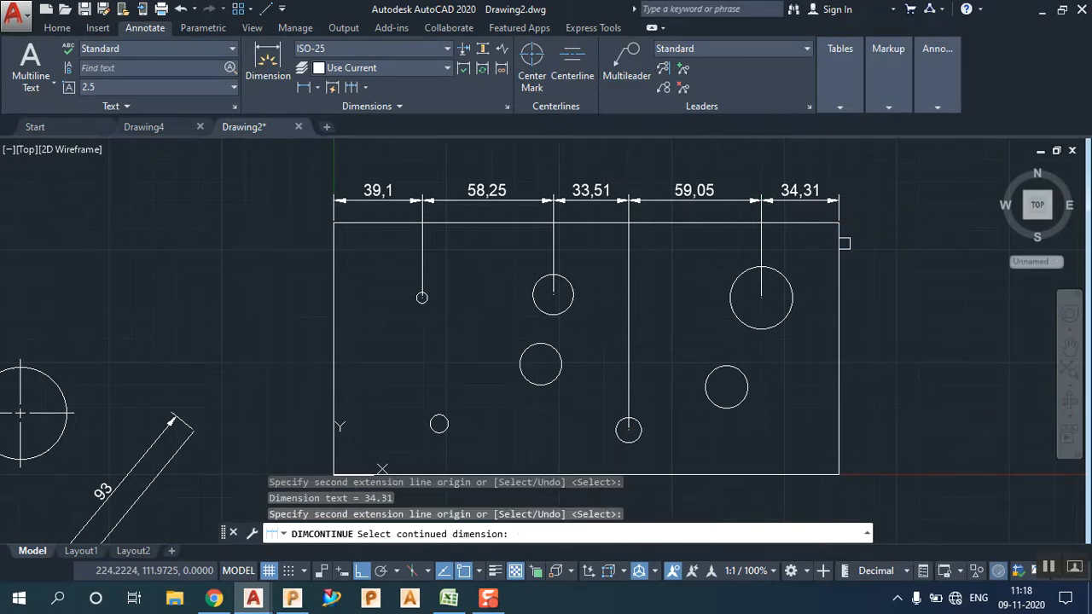
pyautogui.press('Return')
# Step: Erase the whole chain of continued dimensions above the plate
pyautogui.click(868, 196)
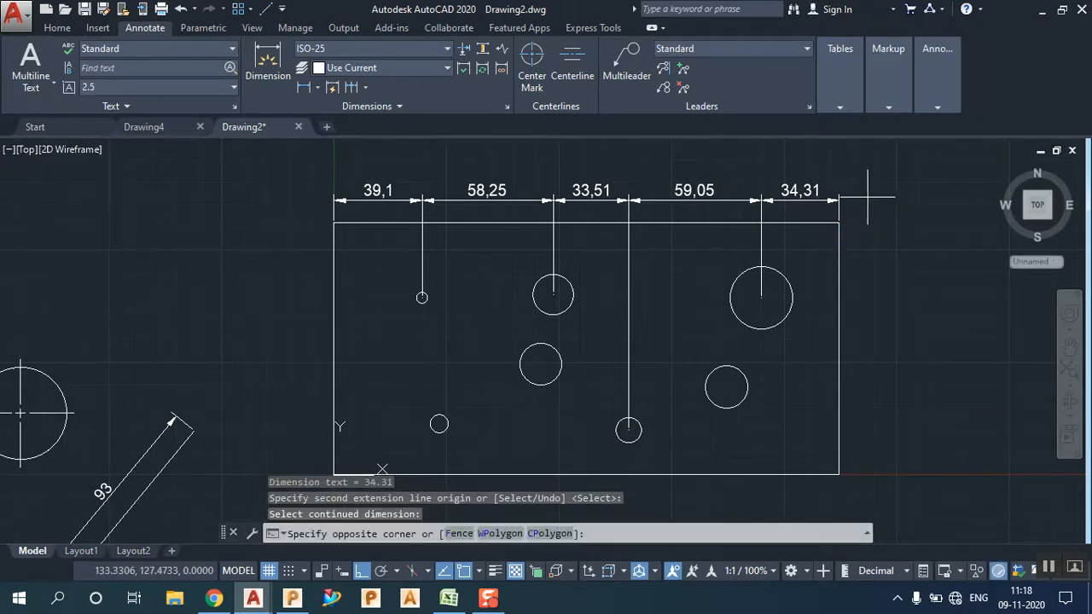
pyautogui.click(466, 154)
pyautogui.click(427, 176)
pyautogui.click(337, 203)
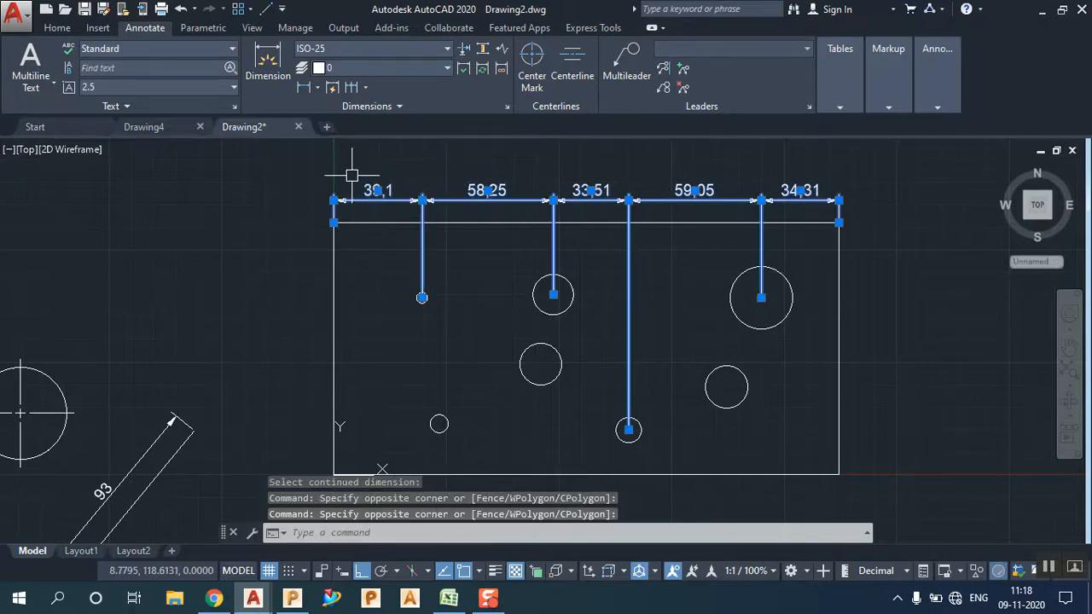
pyautogui.rightClick(353, 140)
pyautogui.click(391, 313)
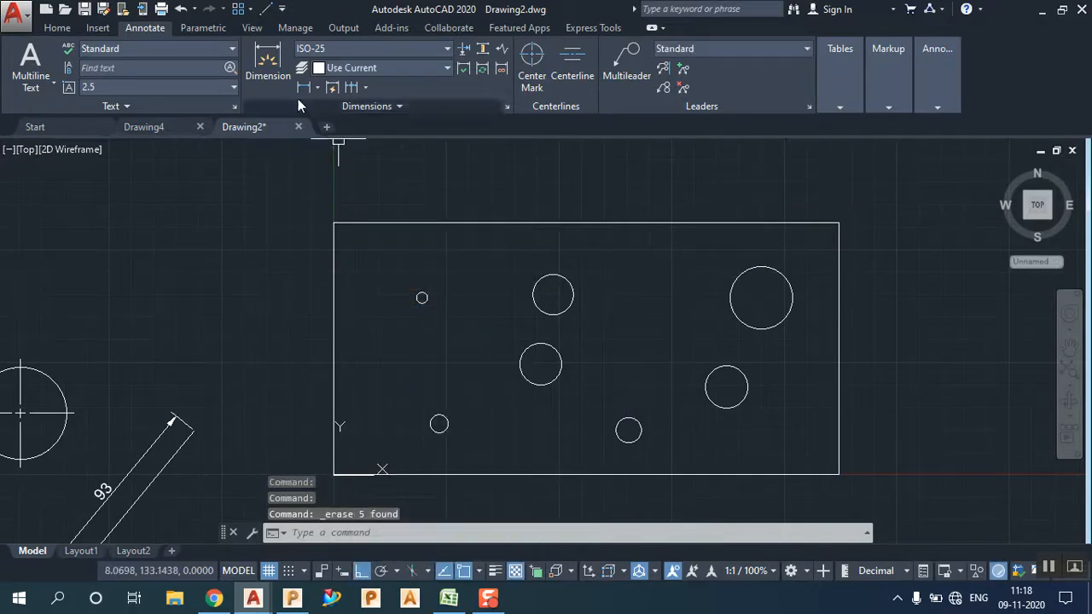
# Step: Place a new horizontal linear dimension above the plate, from its upper-left corner to the smallest circle's centre
pyautogui.click(304, 88)
pyautogui.click(334, 223)
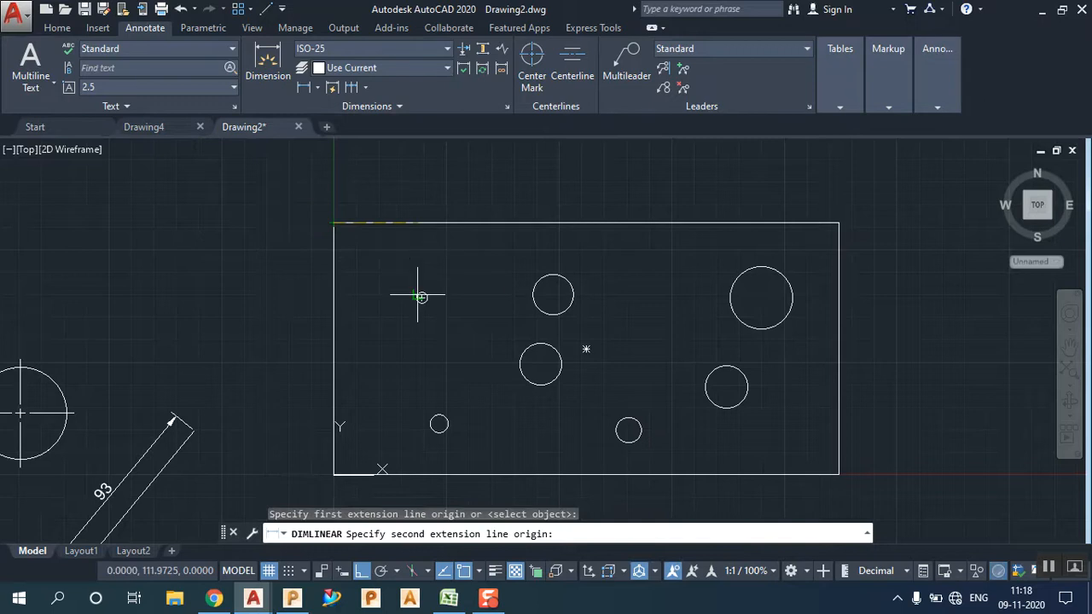
pyautogui.click(421, 297)
pyautogui.click(380, 200)
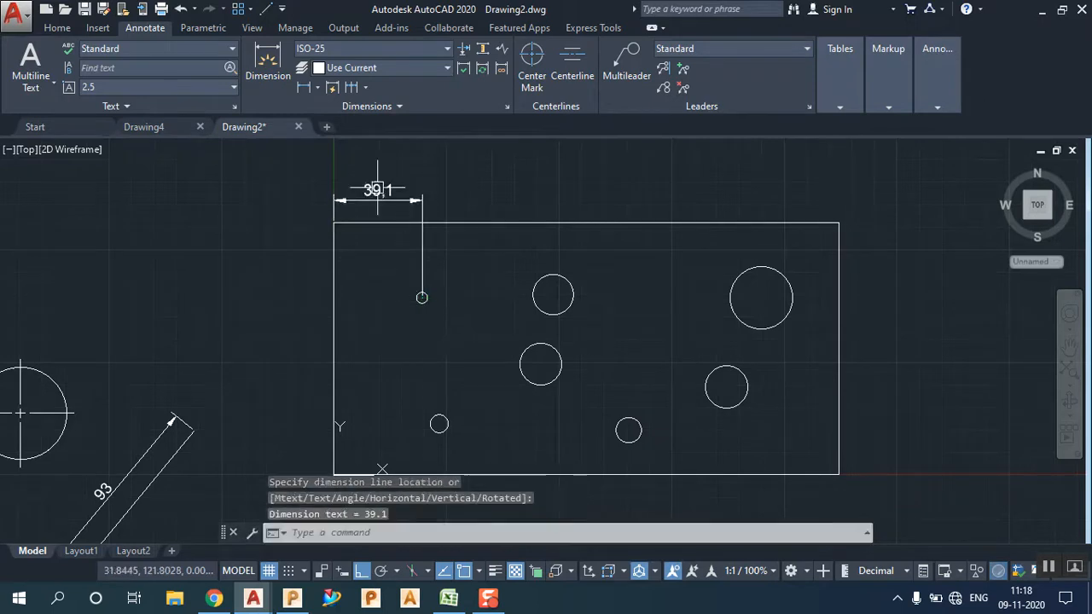
# Step: Add baseline dimensions from the plate's left edge to the centres of the upper-middle, lower-right small and largest circles
pyautogui.click(360, 87)
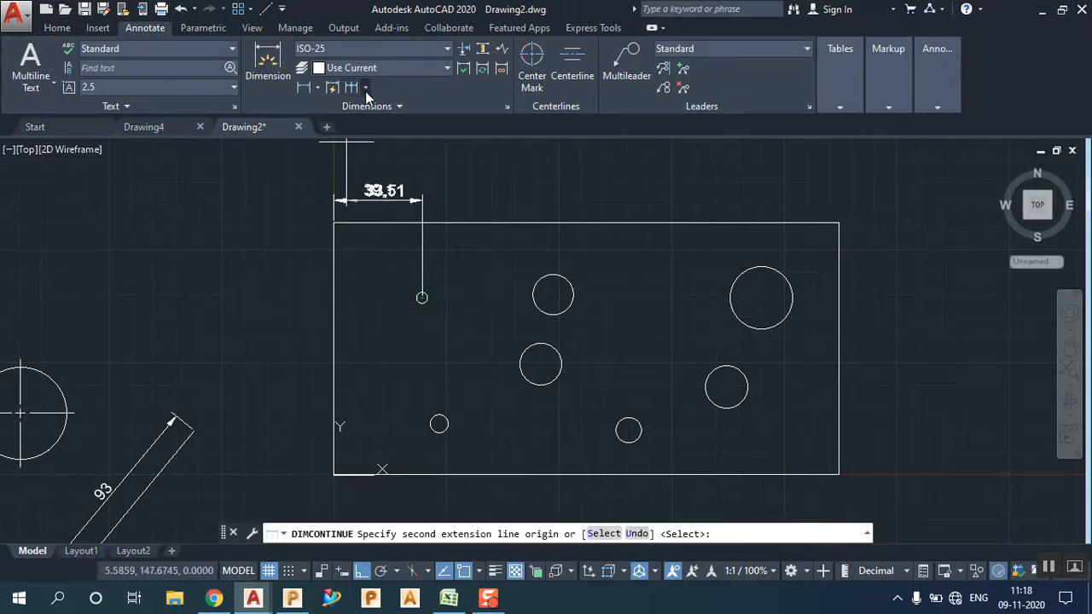
pyautogui.click(365, 88)
pyautogui.click(383, 145)
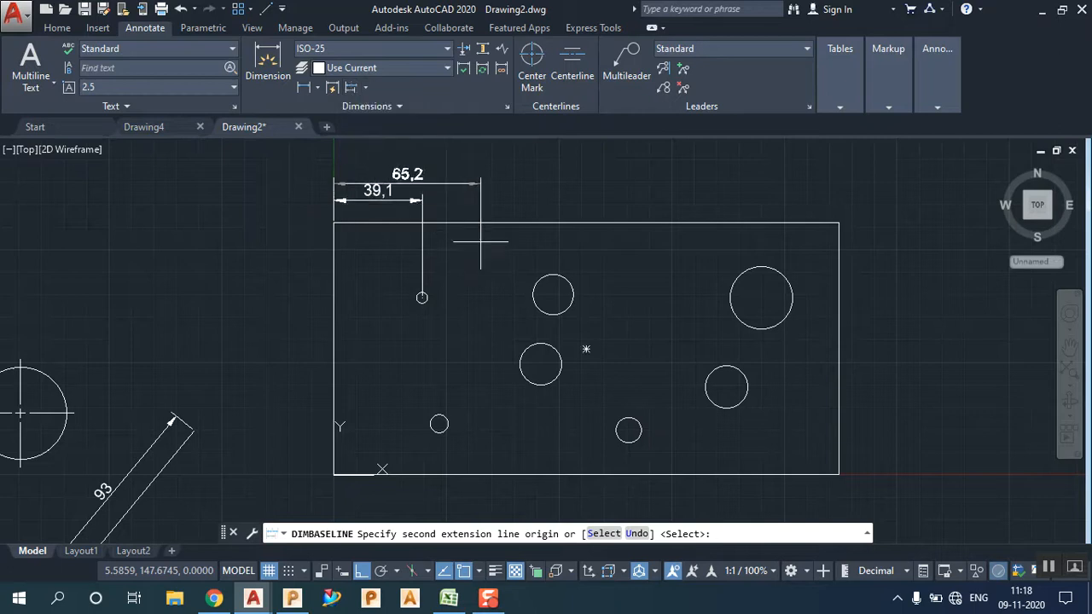
pyautogui.click(553, 295)
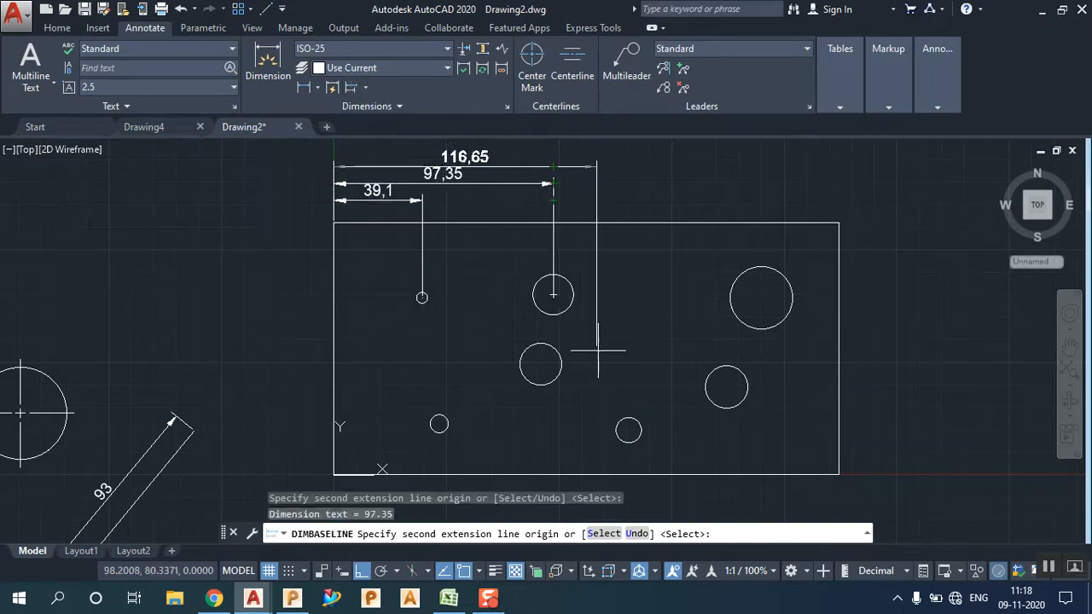
pyautogui.click(629, 429)
pyautogui.click(761, 299)
pyautogui.rightClick(761, 299)
pyautogui.click(778, 315)
pyautogui.moveTo(850, 368); pyautogui.dragTo(837, 412, button='middle')
pyautogui.press('Return')
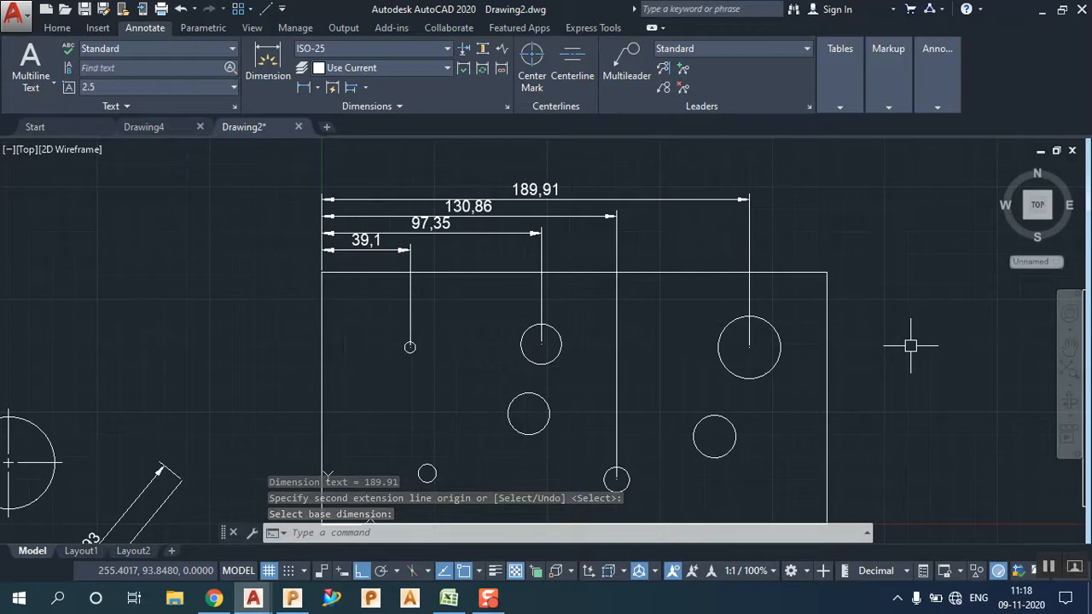
# Step: Erase the linear dimension and the stacked baseline dimensions above the plate
pyautogui.click(792, 231)
pyautogui.click(312, 248)
pyautogui.rightClick(475, 239)
pyautogui.click(512, 312)
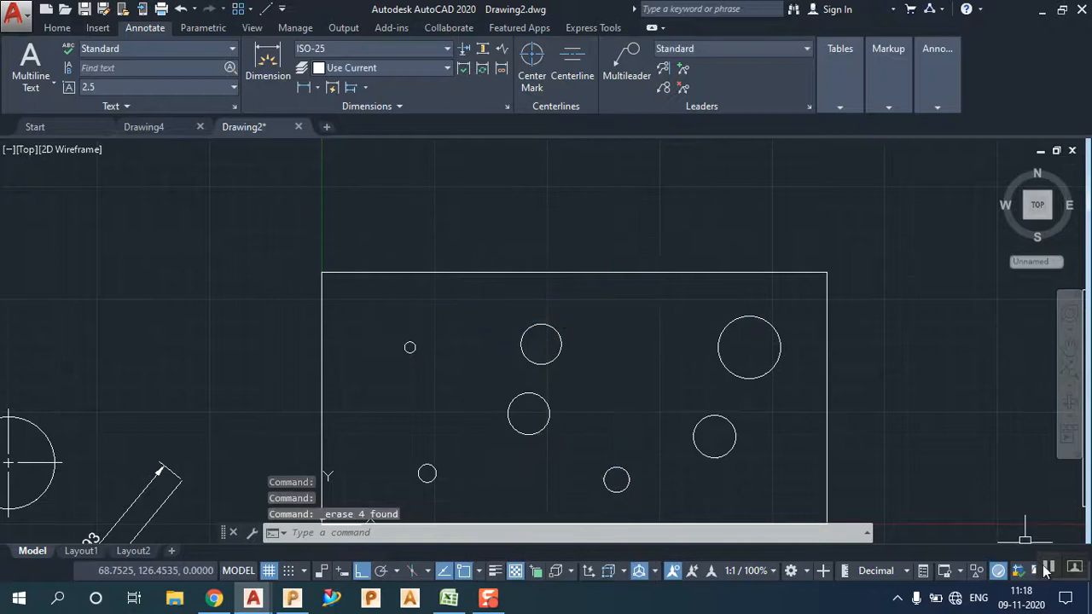
pyautogui.click(511, 318)
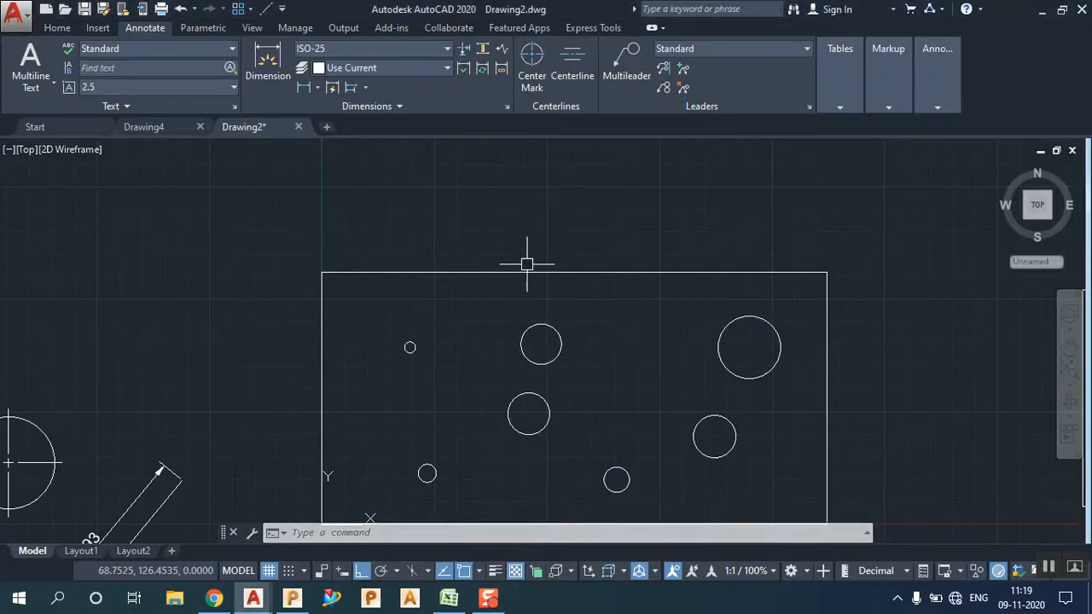
pyautogui.scroll(-4, 549, 232)
pyautogui.scroll(4, 560, 273)
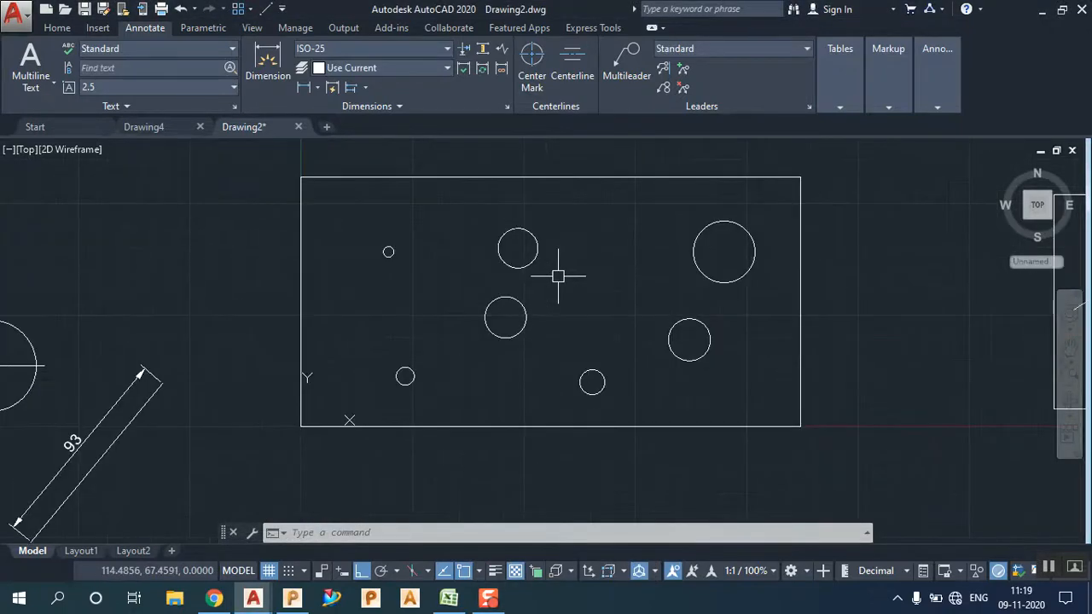
pyautogui.click(399, 108)
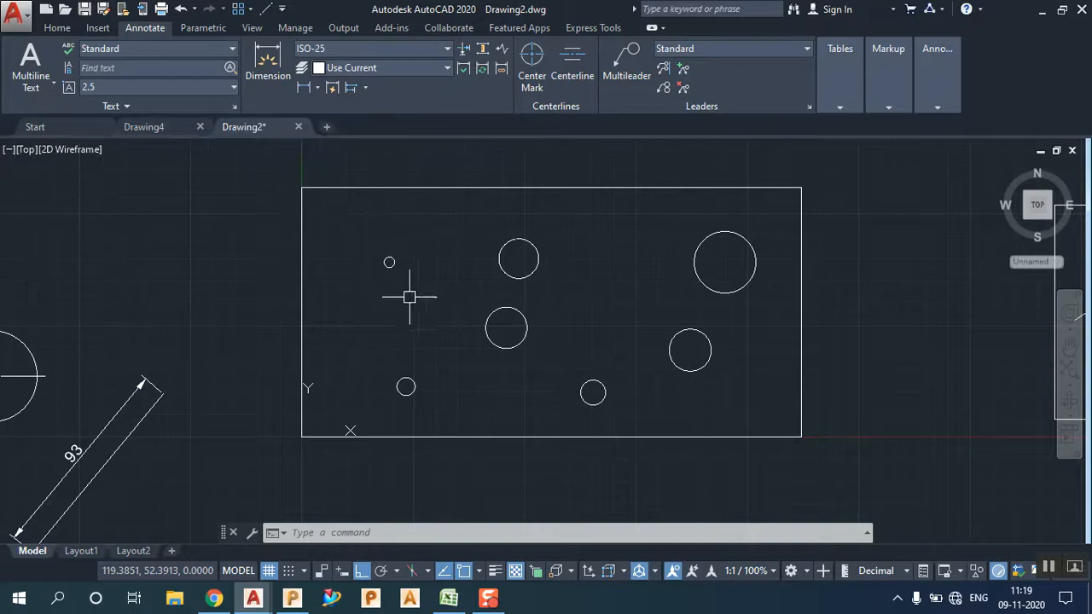
# Step: Bring the stepped profile into close view
pyautogui.scroll(-2, 943, 332)
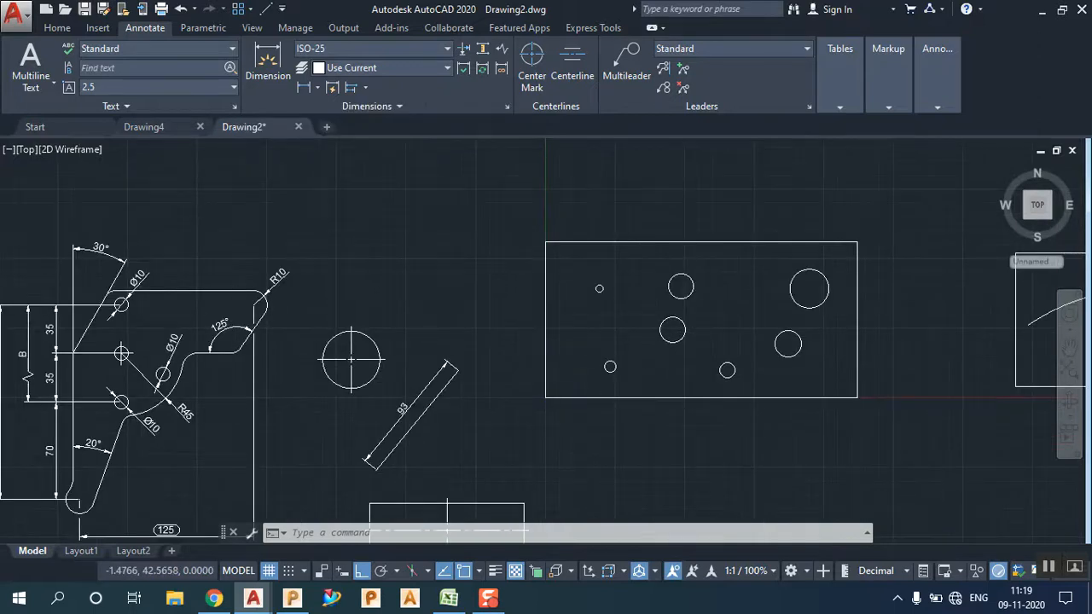
pyautogui.scroll(2, 342, 269)
pyautogui.moveTo(429, 227); pyautogui.dragTo(192, 446, button='middle')
pyautogui.scroll(-8, 348, 273)
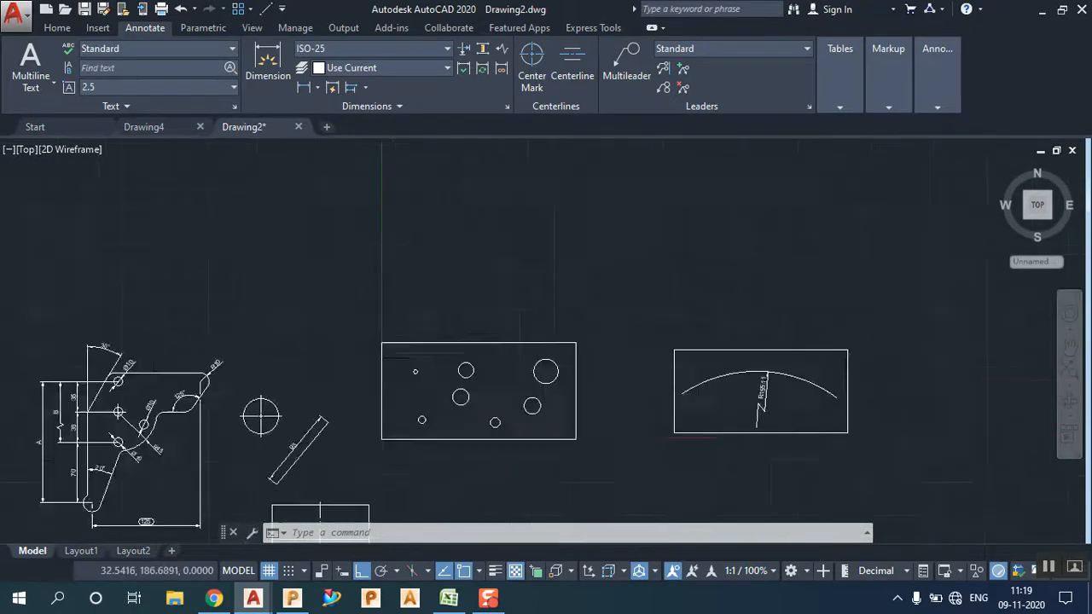
pyautogui.scroll(2, 183, 347)
pyautogui.scroll(5, 182, 347)
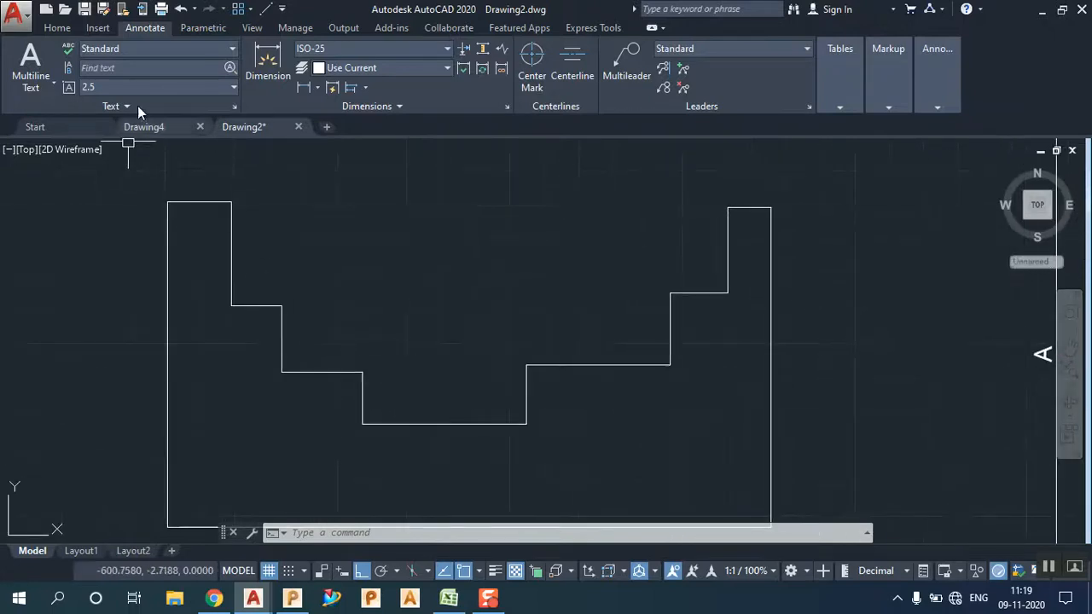
# Step: Add a linear dimension across the lowest step of the stepped profile, placing the dimension line above it
pyautogui.click(303, 88)
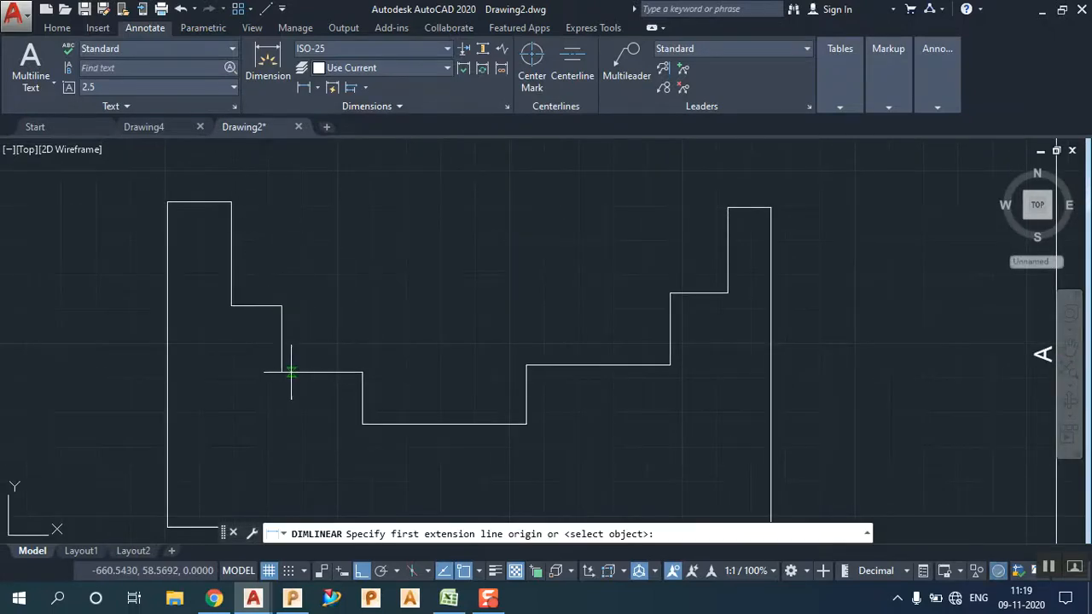
pyautogui.click(363, 423)
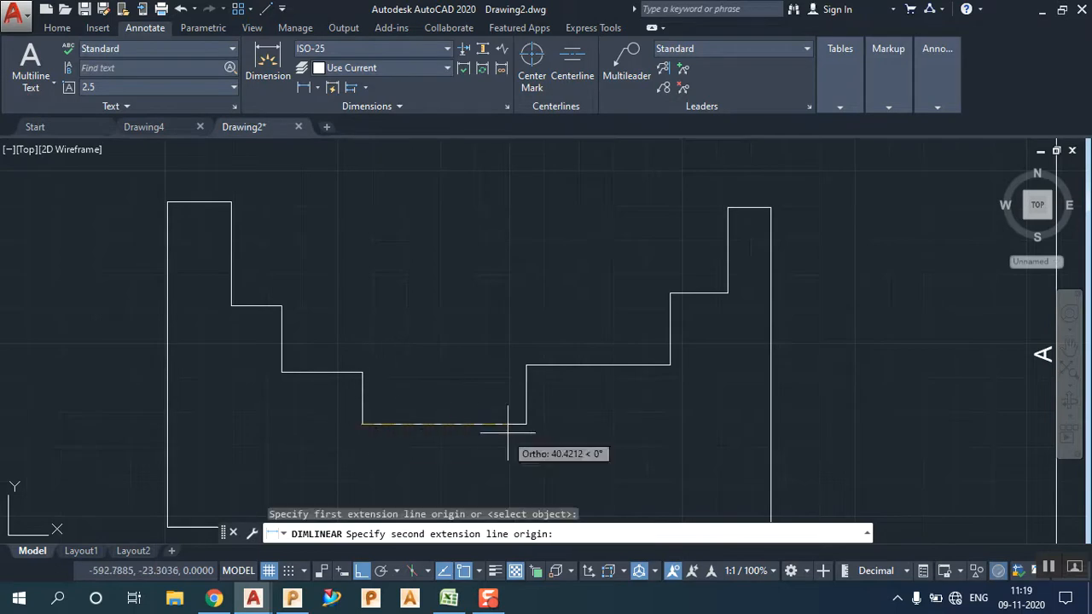
pyautogui.click(526, 423)
pyautogui.click(490, 326)
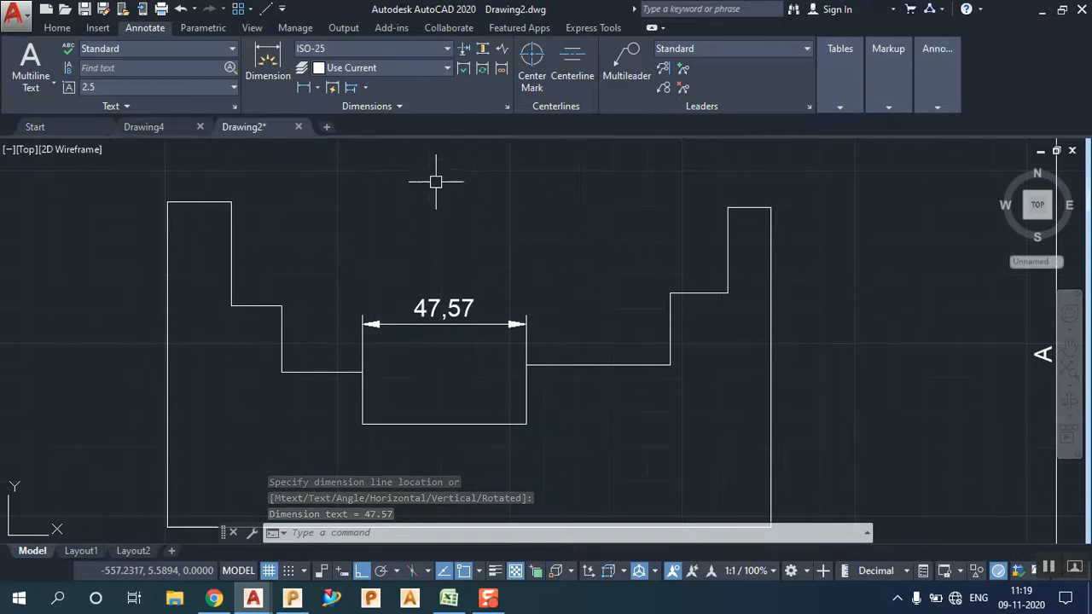
# Step: Oblique the extension lines of the recess width dimension to an angle of 80 degrees
pyautogui.click(372, 107)
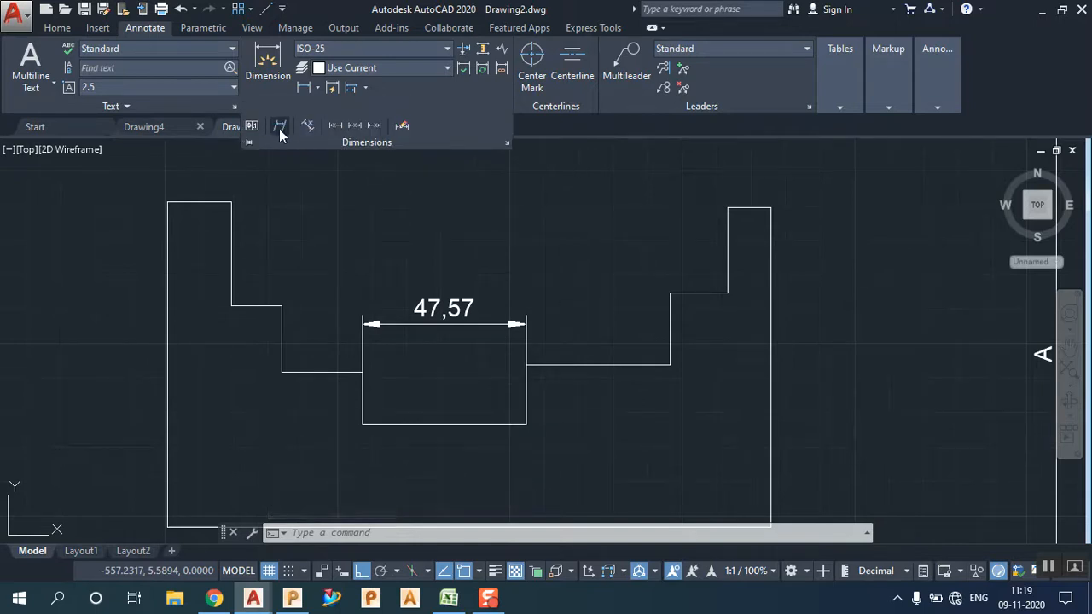
pyautogui.click(279, 128)
pyautogui.click(379, 321)
pyautogui.press('Return')
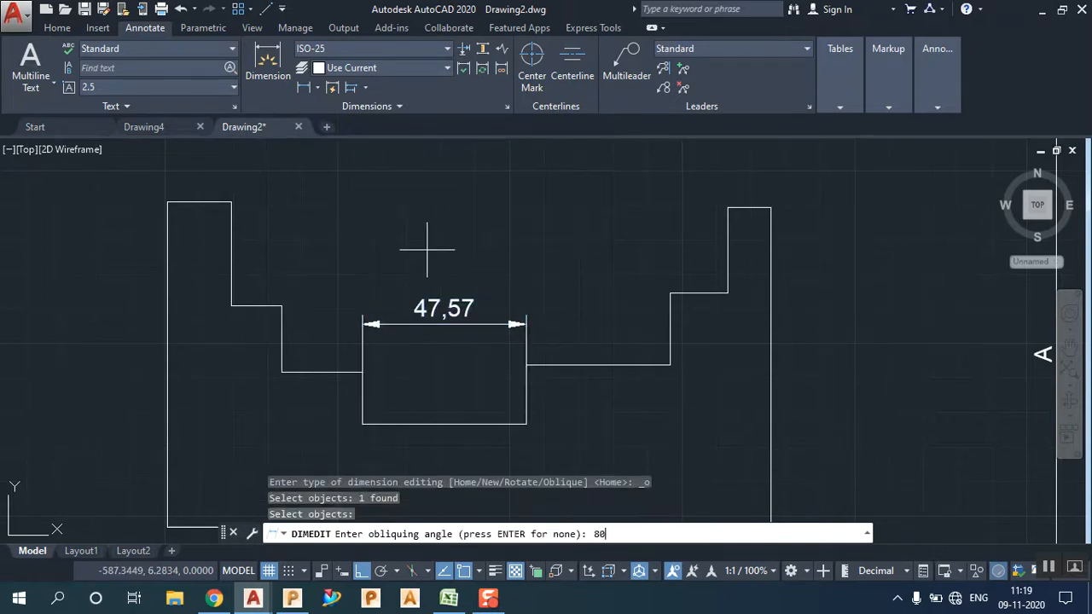
pyautogui.press('Return')
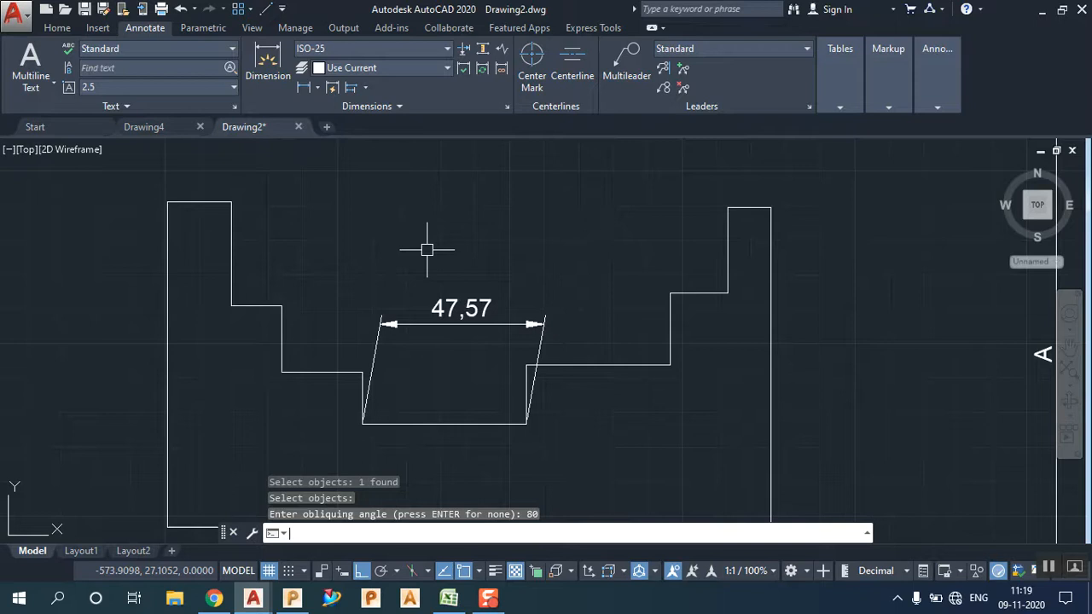
# Step: Examine the slanted extension lines against the recess's vertical edges by highlighting the dimension and the profile edge
pyautogui.scroll(4, 325, 387)
pyautogui.click(435, 353)
pyautogui.click(424, 365)
pyautogui.click(806, 360)
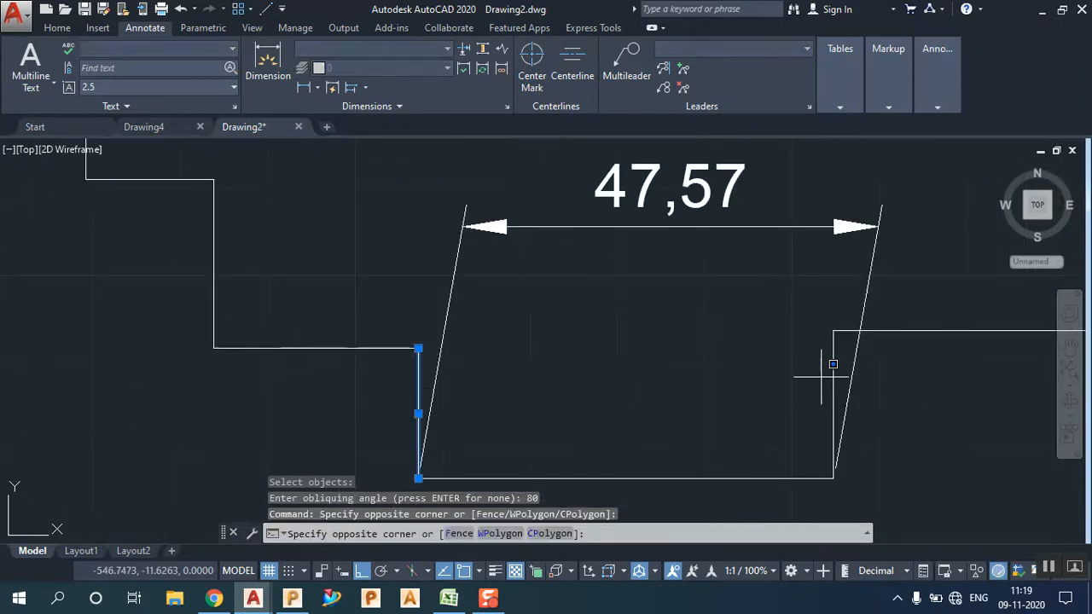
pyautogui.click(806, 358)
pyautogui.click(856, 358)
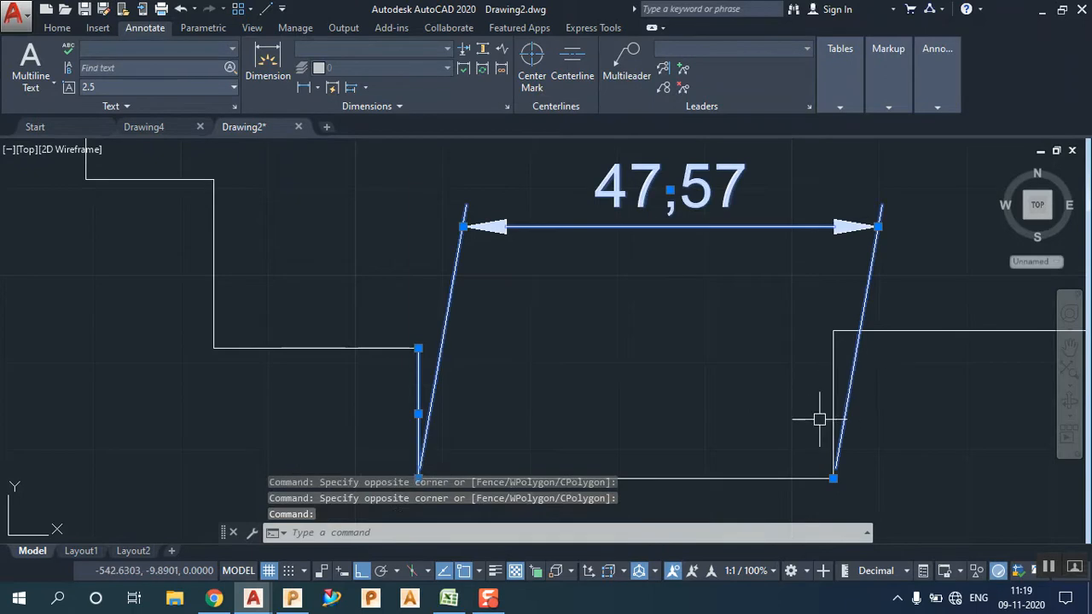
pyautogui.press('Escape')
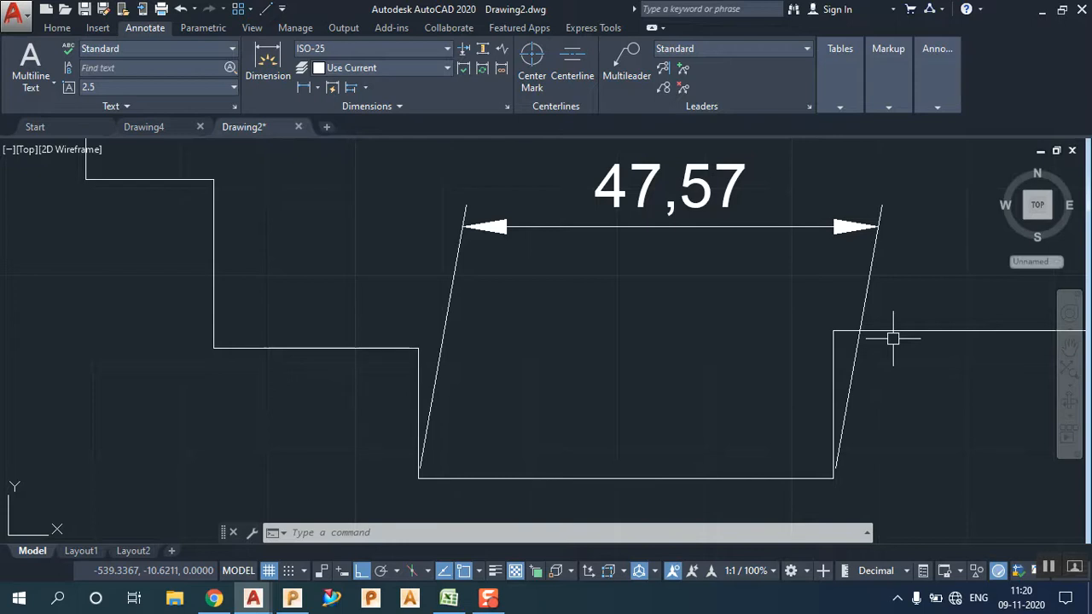
# Step: Erase the oblique dimension from the stepped profile's recess
pyautogui.click(682, 226)
pyautogui.click(671, 263)
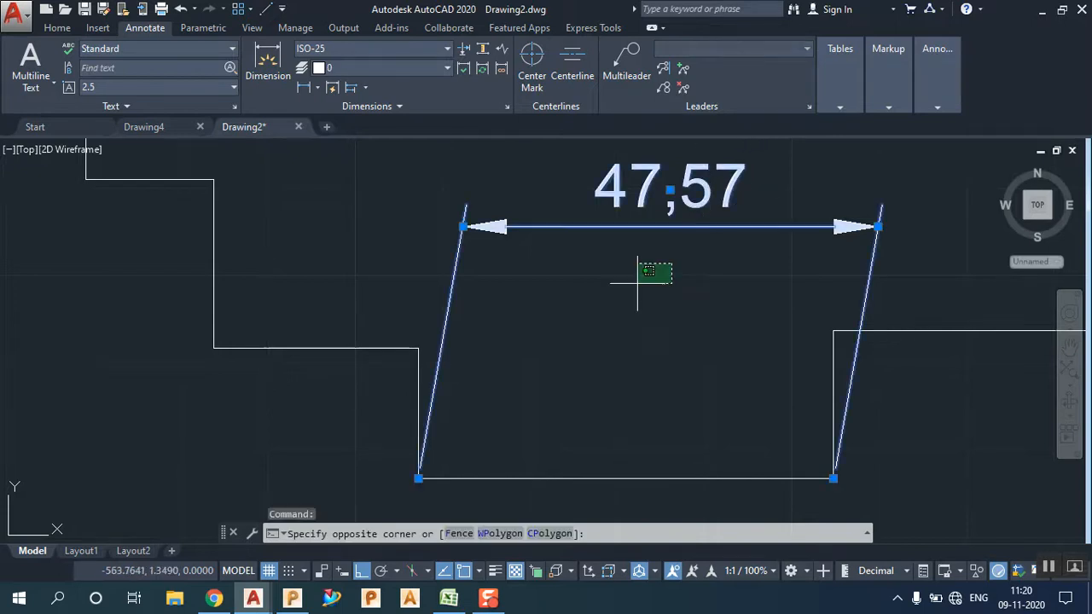
pyautogui.rightClick(637, 283)
pyautogui.click(676, 291)
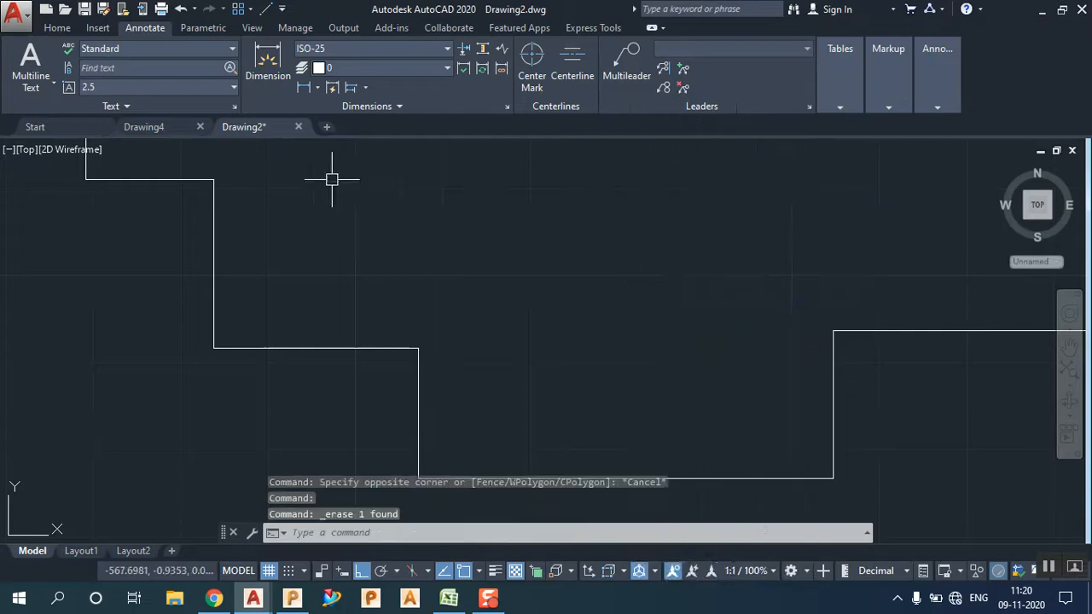
# Step: Place a new horizontal linear dimension between the two bottom corners of the recess, with its dimension line above the recess
pyautogui.click(305, 88)
pyautogui.moveTo(439, 405); pyautogui.dragTo(400, 416, button='middle')
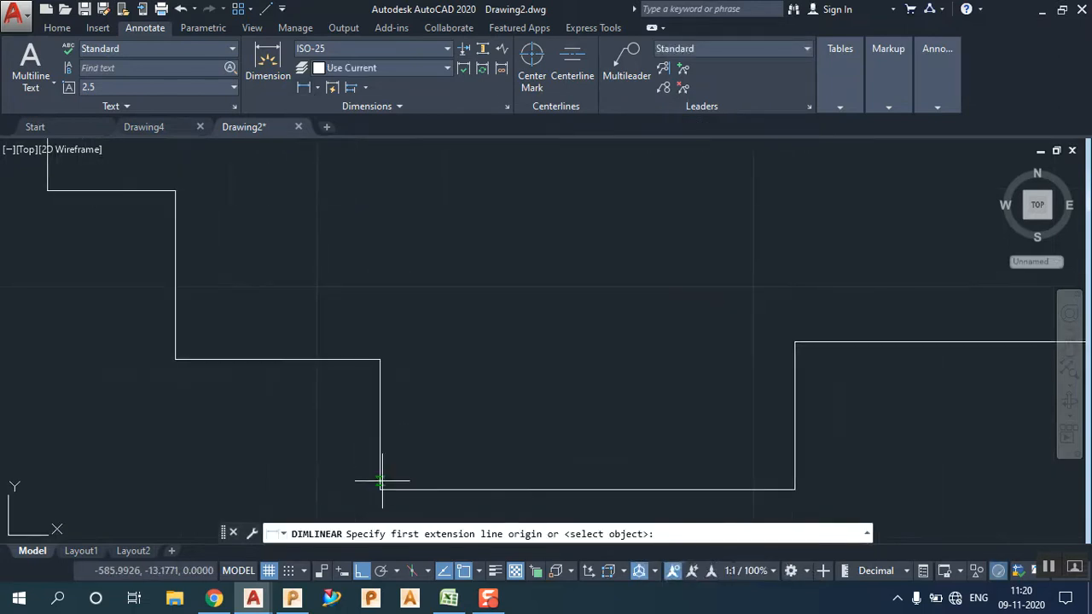
pyautogui.click(379, 489)
pyautogui.click(794, 489)
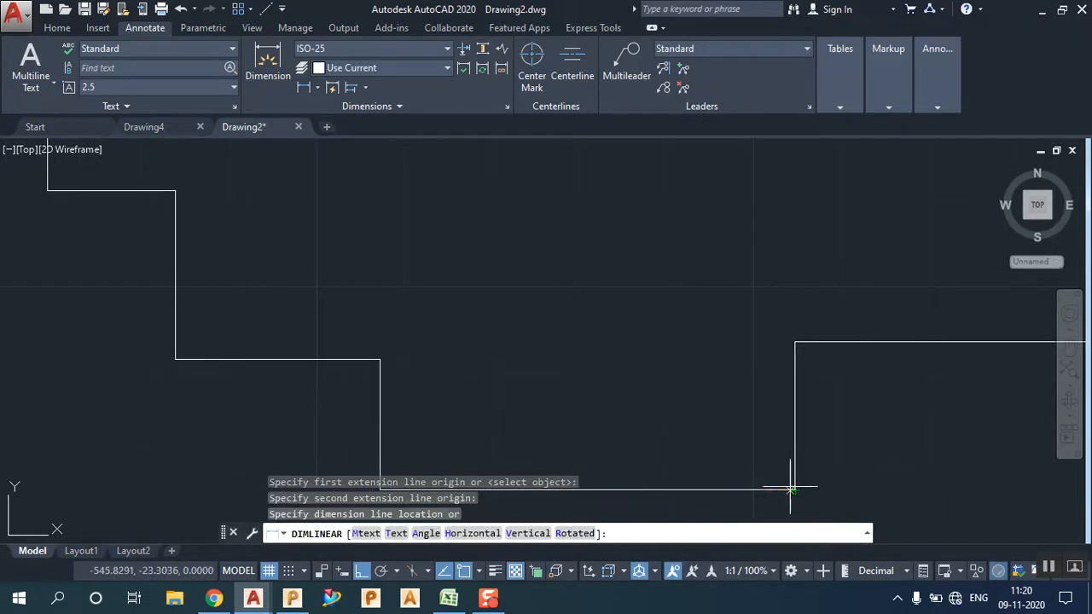
pyautogui.click(706, 256)
# Step: Run OVERKILL on the stepped profile, the dimensioned bracket and the neighbouring shapes, keeping the default duplicate-deletion settings
pyautogui.moveTo(424, 393)
pyautogui.mouseDown(button='middle')
pyautogui.moveTo(551, 233)
pyautogui.moveTo(504, 293)
pyautogui.mouseUp(button='middle')
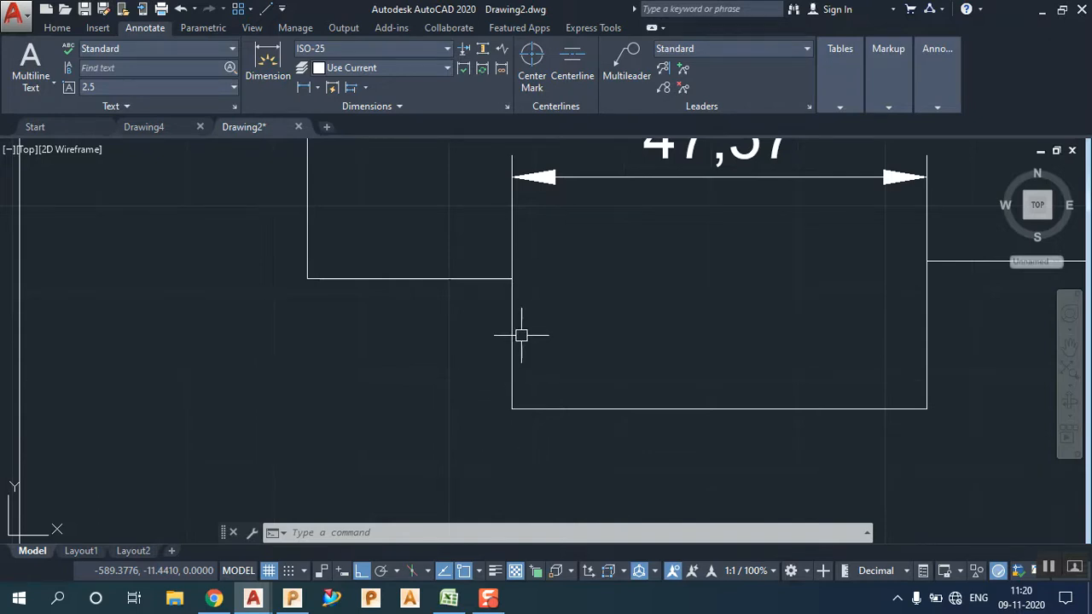
pyautogui.scroll(-6, 521, 335)
pyautogui.moveTo(516, 341)
pyautogui.mouseDown(button='middle')
pyautogui.moveTo(497, 361)
pyautogui.moveTo(416, 376)
pyautogui.mouseUp(button='middle')
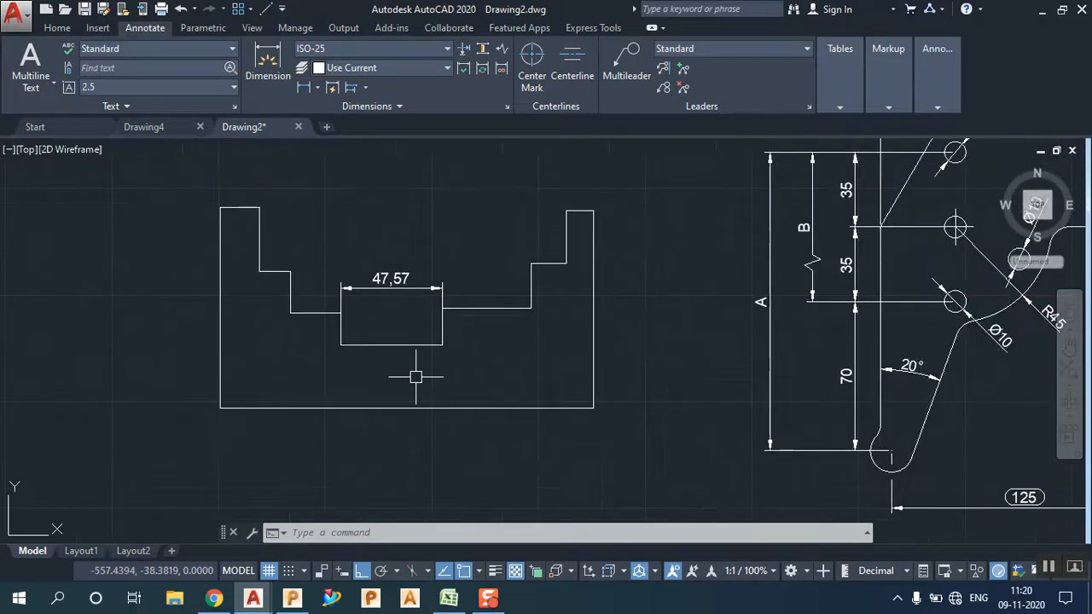
pyautogui.write('OVER')
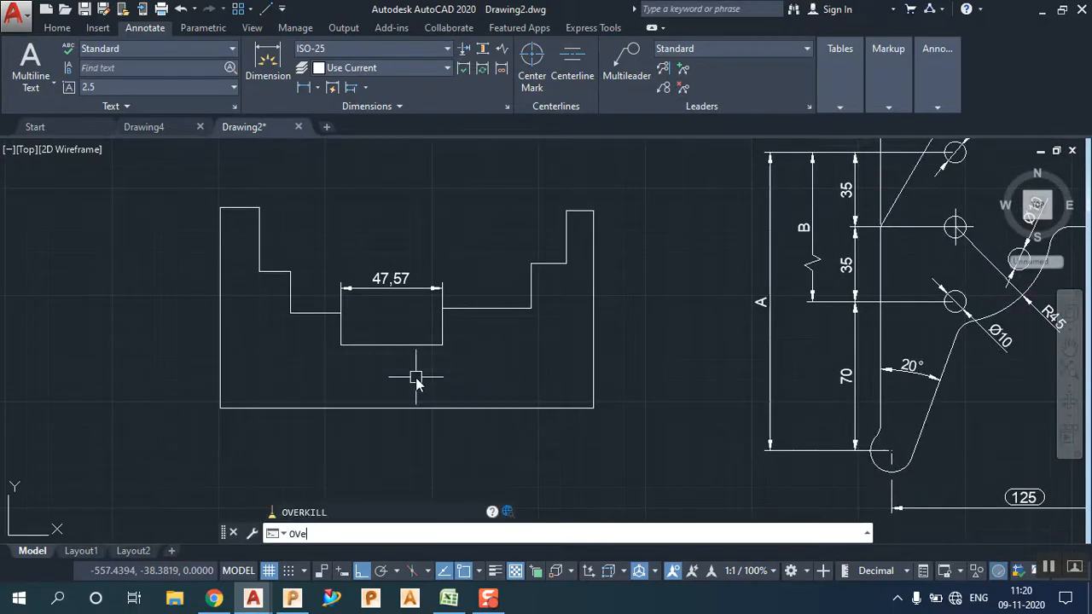
pyautogui.write('KILL')
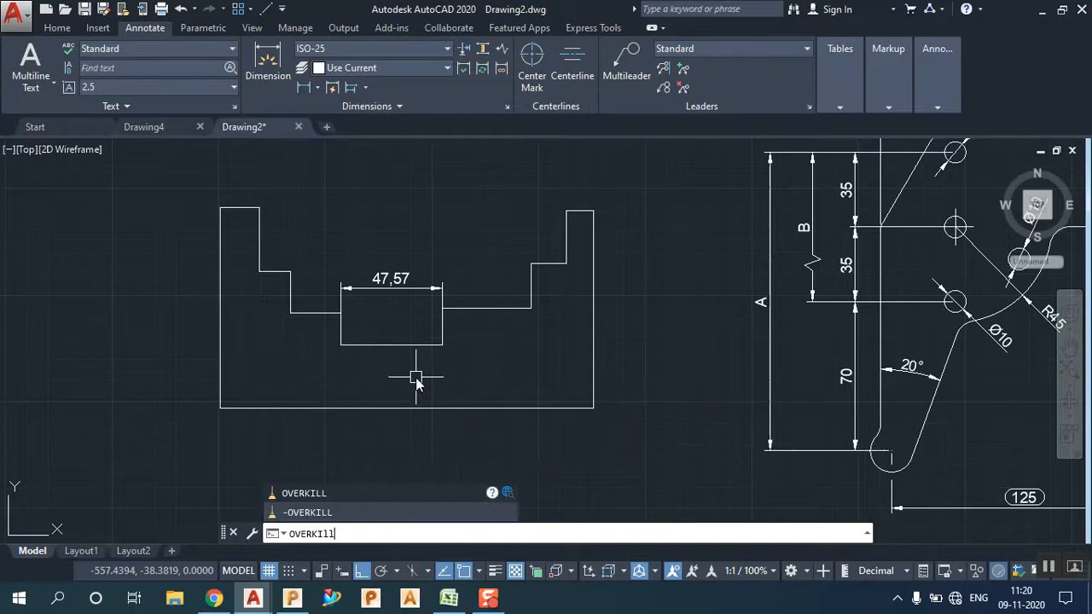
pyautogui.press('Return')
pyautogui.scroll(-4, 414, 378)
pyautogui.click(307, 246)
pyautogui.click(958, 473)
pyautogui.press('Return')
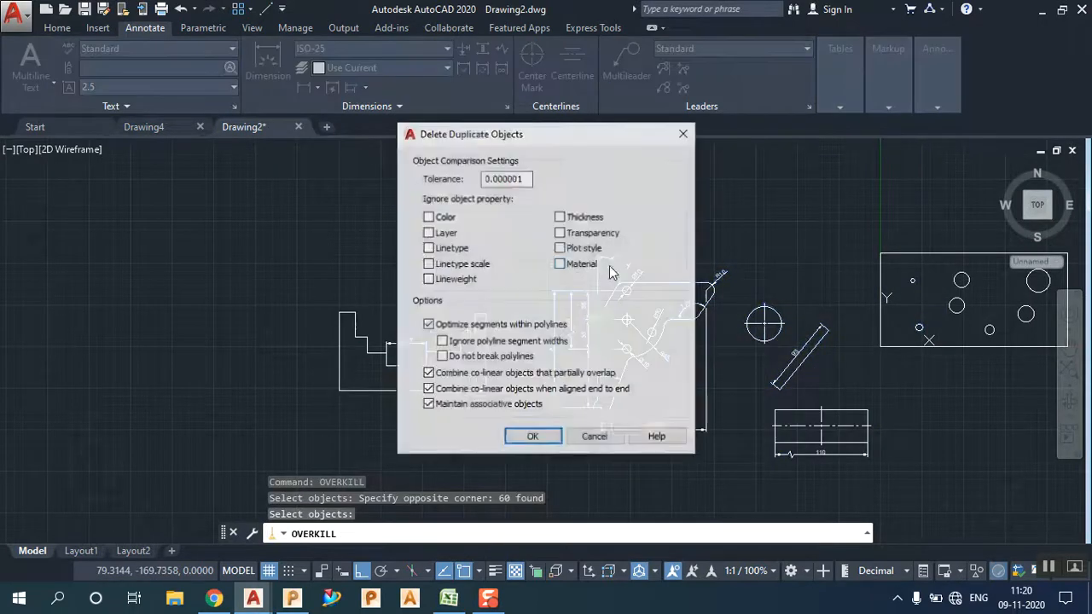
pyautogui.click(548, 442)
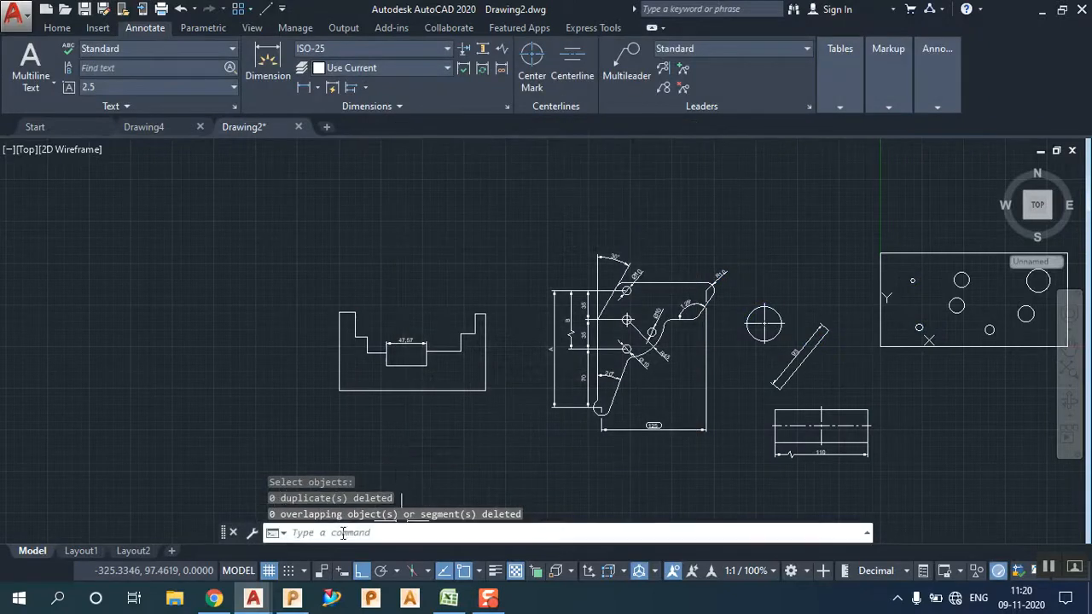
# Step: Draw three connected line segments overlapping the bottom edge of the stepped profile
pyautogui.scroll(2, 369, 483)
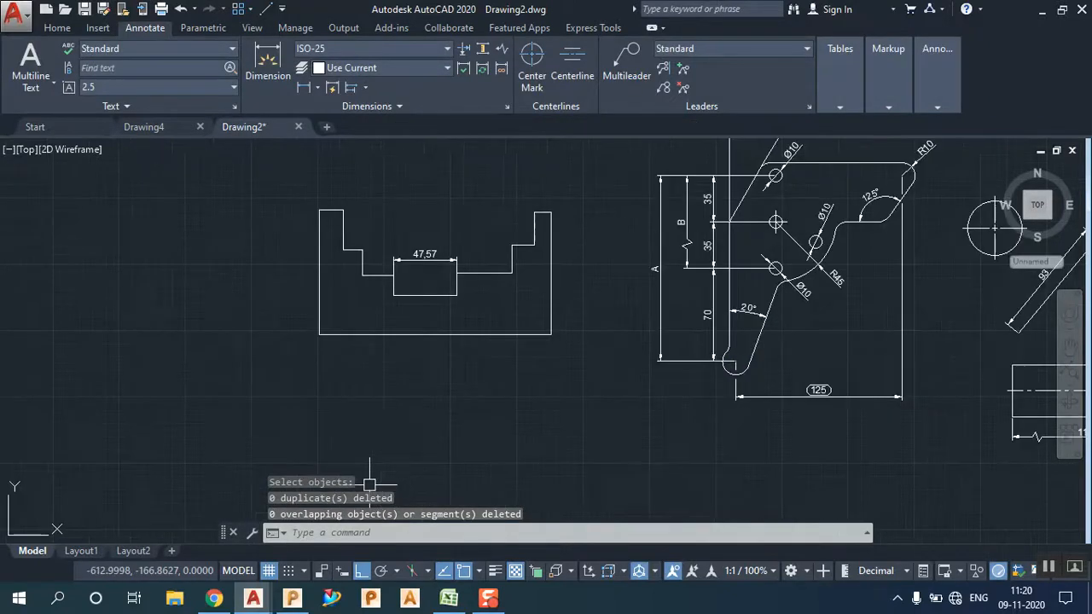
pyautogui.click(57, 28)
pyautogui.click(18, 60)
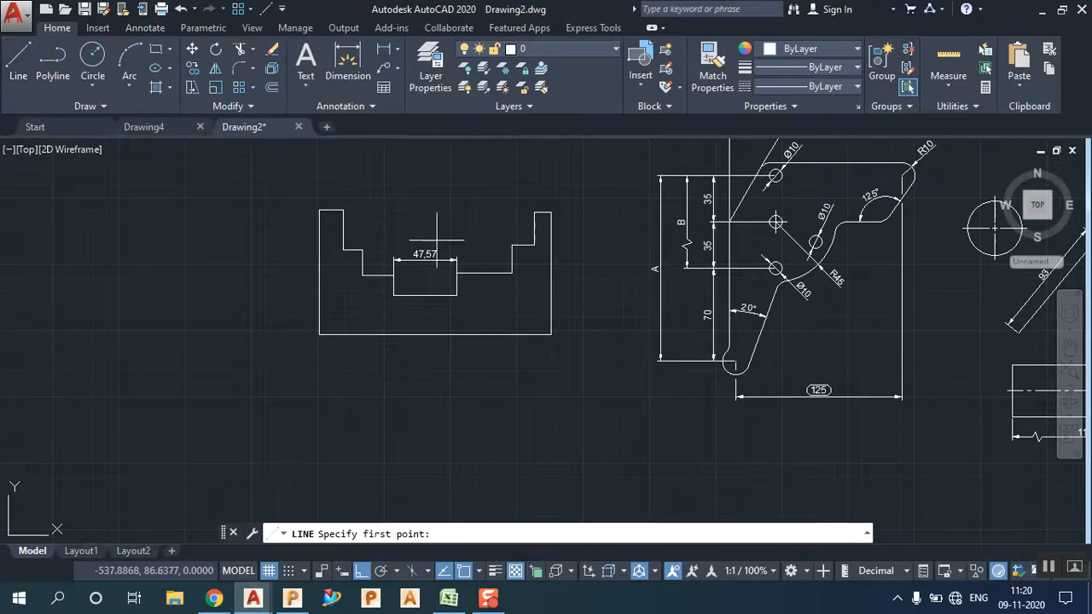
pyautogui.click(524, 334)
pyautogui.click(443, 334)
pyautogui.click(389, 333)
pyautogui.click(345, 333)
pyautogui.rightClick(345, 333)
pyautogui.click(370, 344)
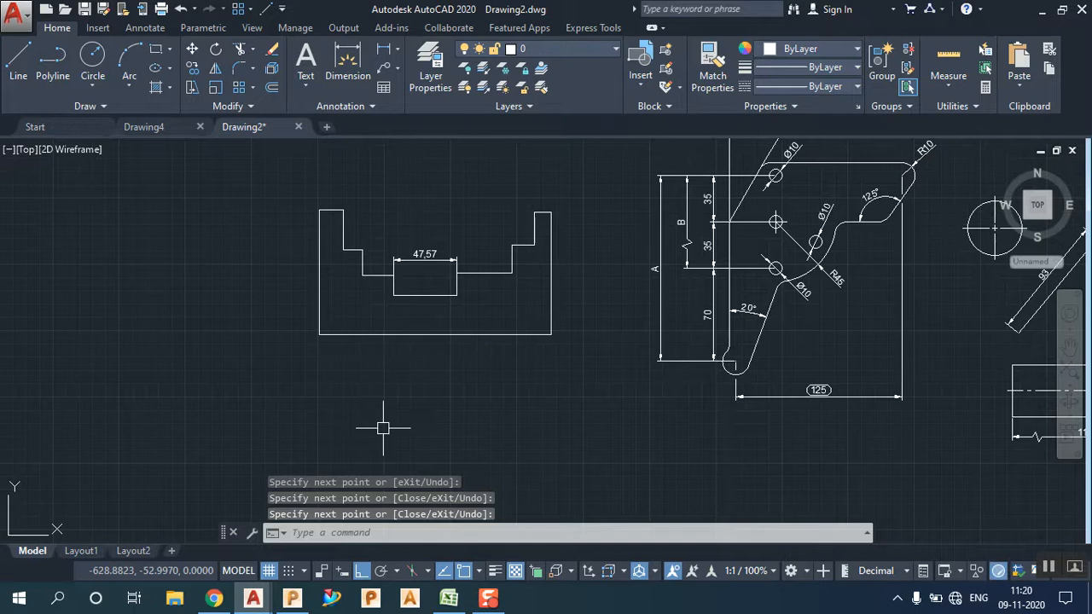
# Step: Run OVERKILL on the whole stepped profile to delete the overlapping lines, using the default settings
pyautogui.write('OVERKILL')
pyautogui.press('Return')
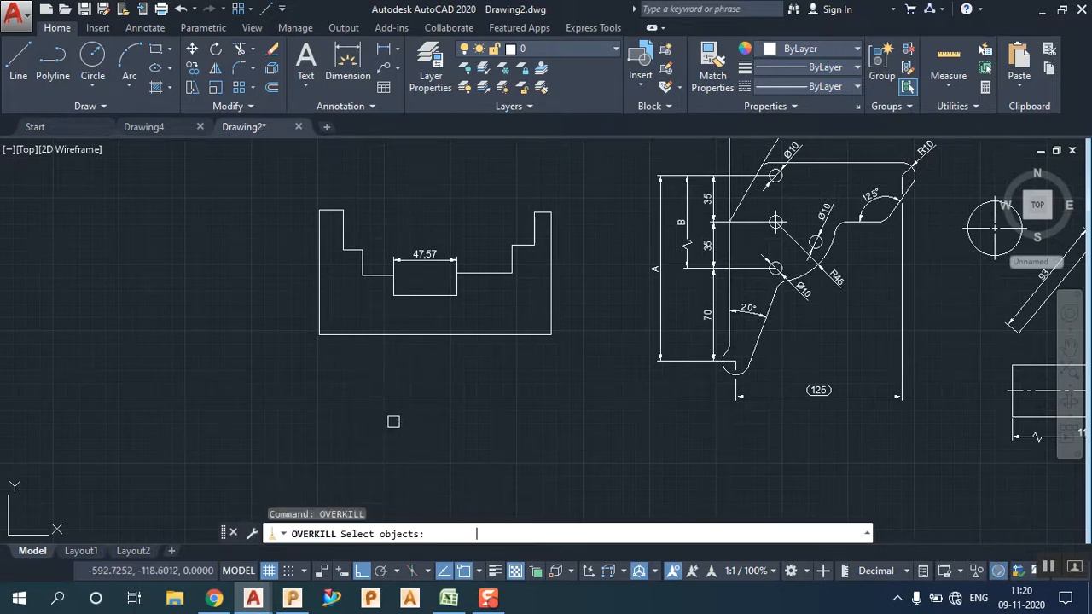
pyautogui.click(285, 152)
pyautogui.click(600, 351)
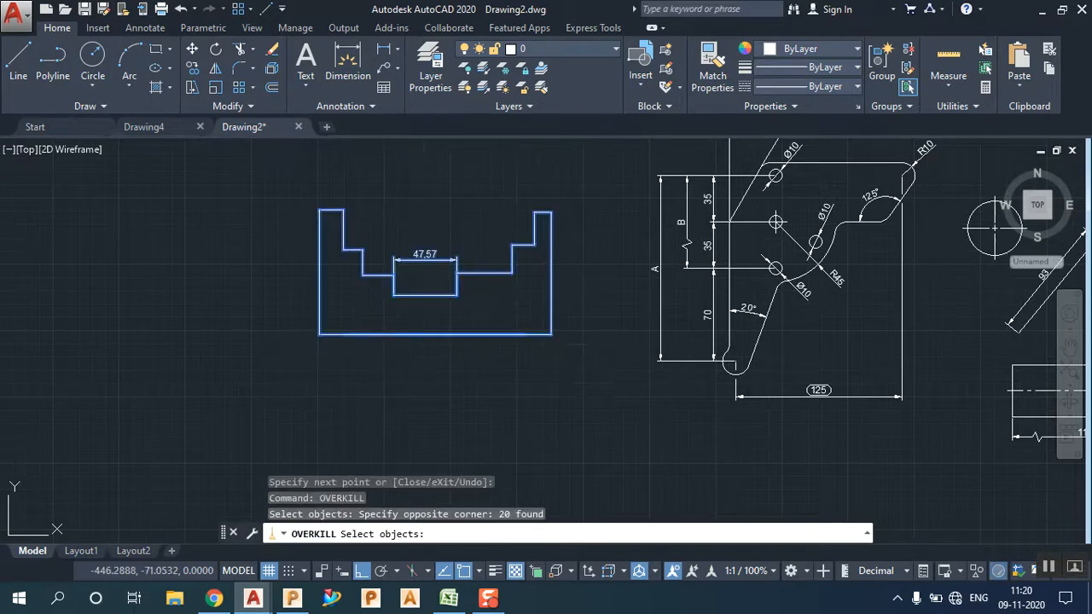
pyautogui.press('Return')
pyautogui.click(527, 437)
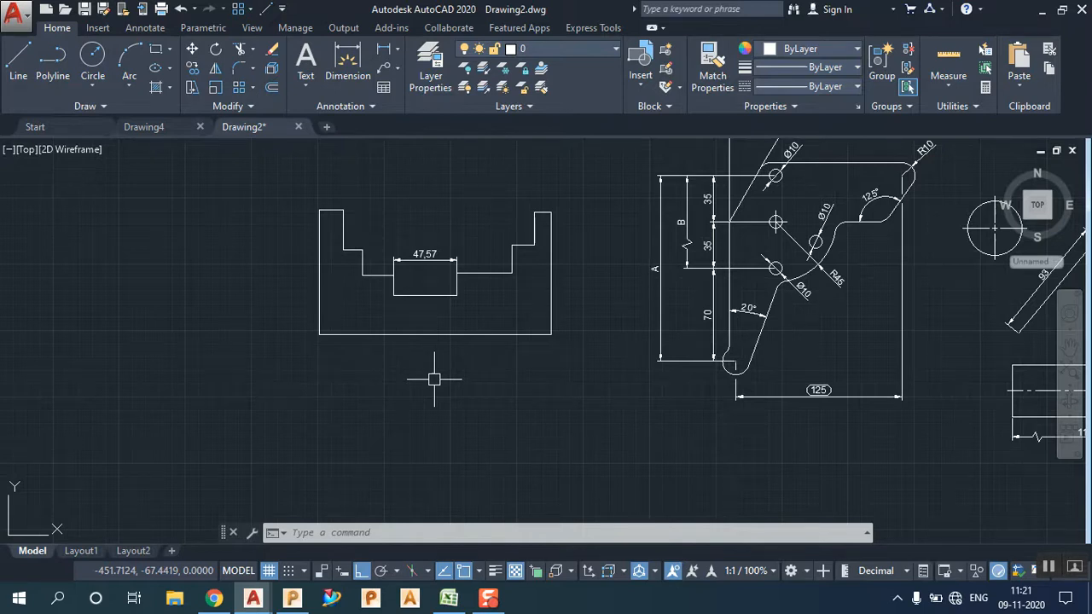
# Step: Rotate the text of the bracket's upper 35 dimension to an angle of 90 degrees
pyautogui.moveTo(719, 390)
pyautogui.mouseDown(button='middle')
pyautogui.moveTo(704, 383)
pyautogui.moveTo(397, 446)
pyautogui.moveTo(314, 442)
pyautogui.mouseUp(button='middle')
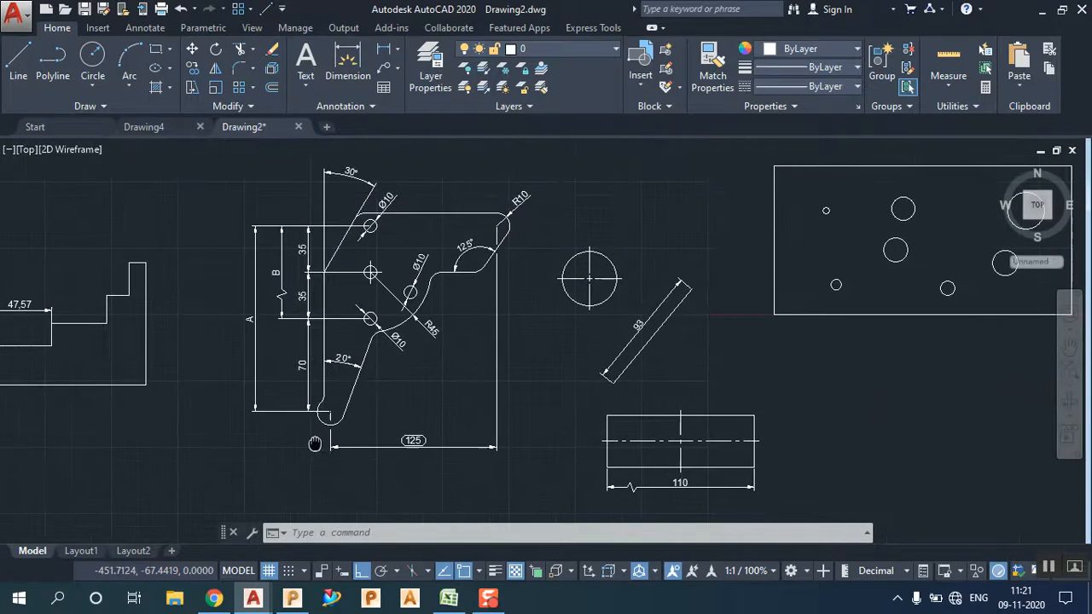
pyautogui.scroll(3, 523, 337)
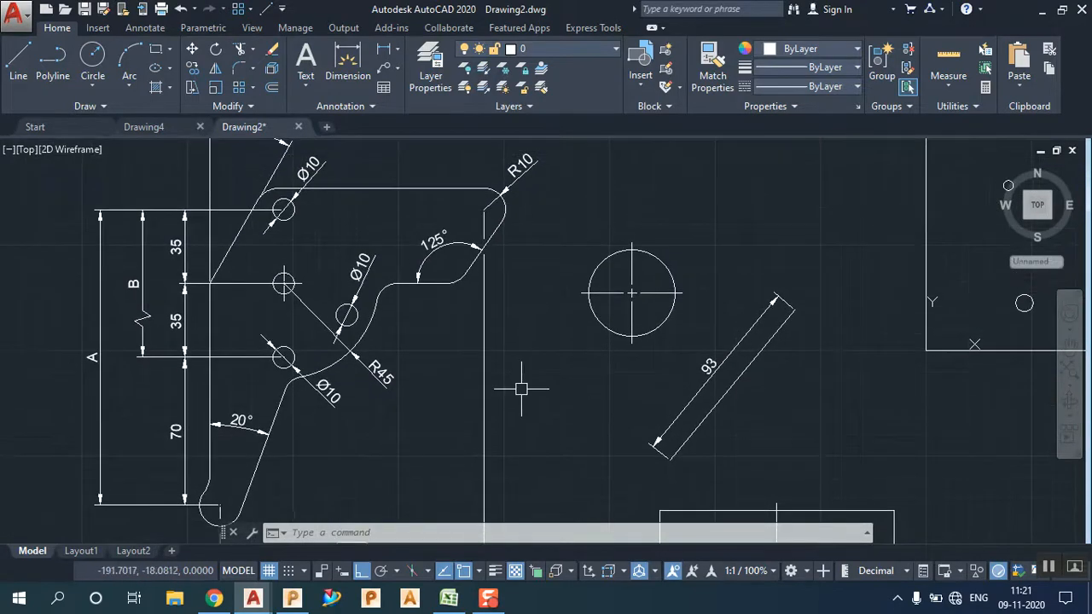
pyautogui.scroll(-2, 527, 342)
pyautogui.moveTo(531, 314); pyautogui.dragTo(461, 274, button='middle')
pyautogui.scroll(2, 402, 300)
pyautogui.moveTo(390, 306)
pyautogui.mouseDown(button='middle')
pyautogui.moveTo(447, 308)
pyautogui.moveTo(445, 328)
pyautogui.mouseUp(button='middle')
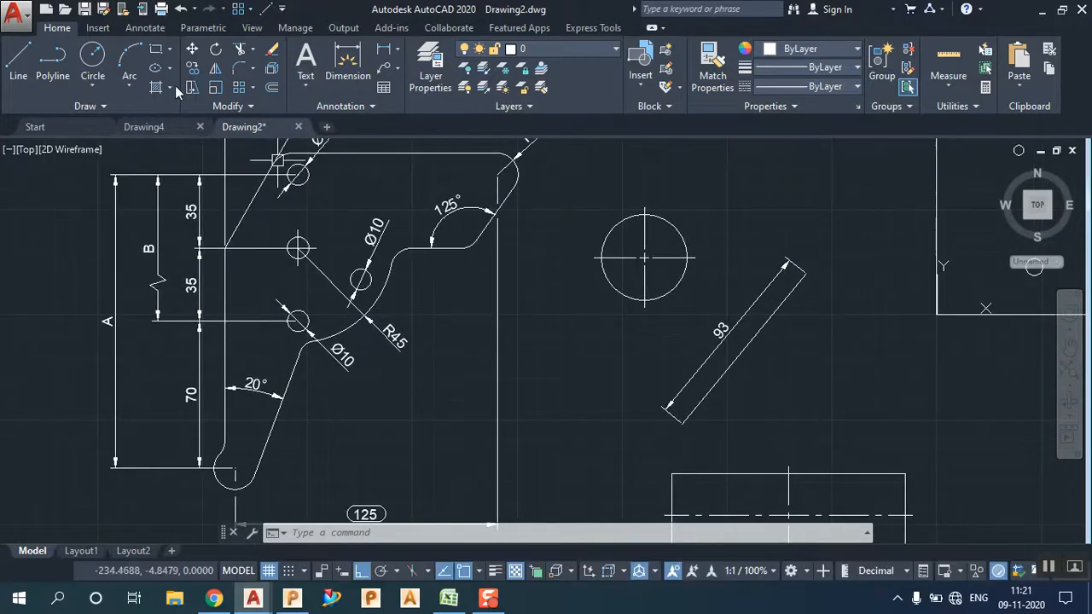
pyautogui.click(145, 28)
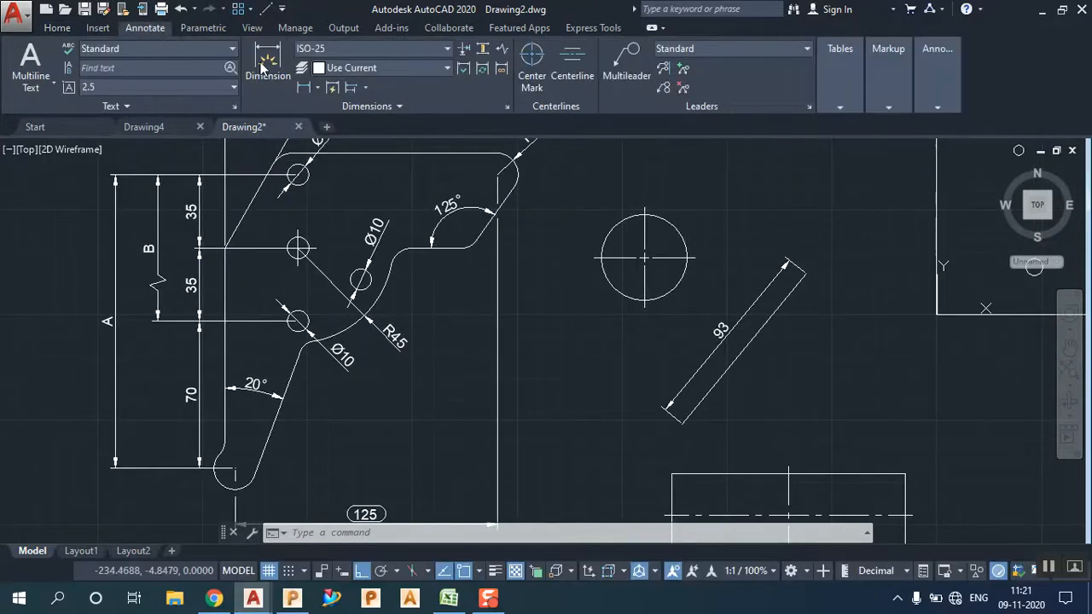
pyautogui.click(363, 106)
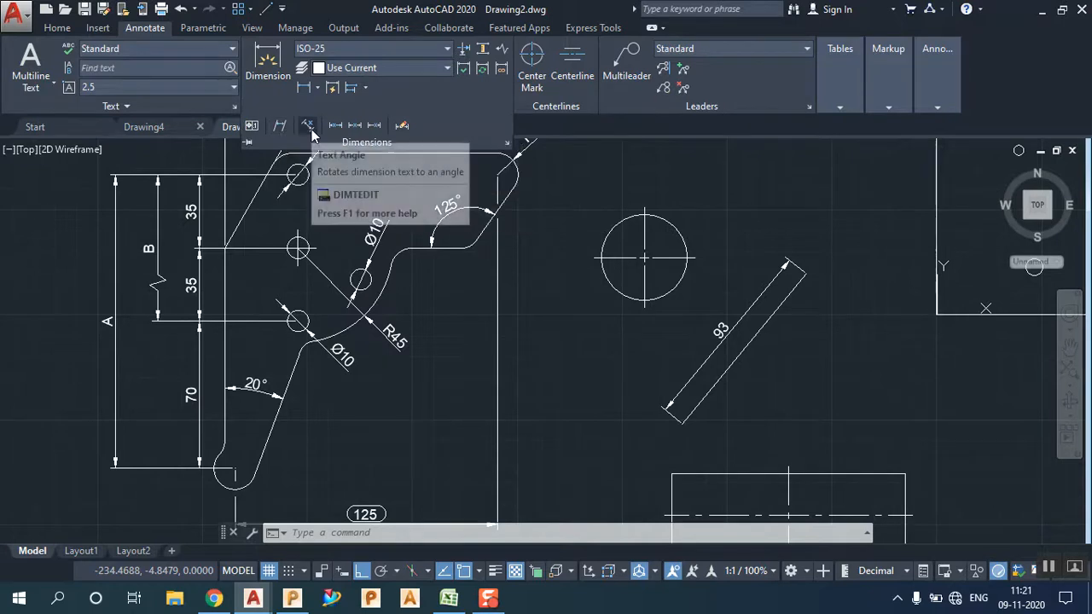
pyautogui.click(310, 128)
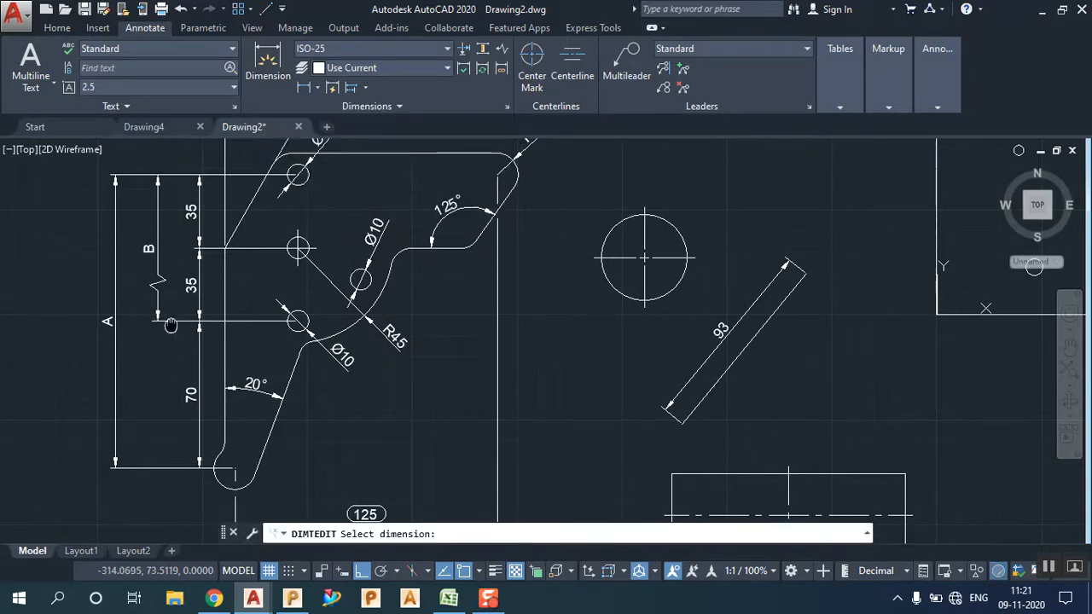
pyautogui.scroll(3, 171, 326)
pyautogui.moveTo(360, 309)
pyautogui.mouseDown(button='middle')
pyautogui.moveTo(340, 453)
pyautogui.moveTo(350, 424)
pyautogui.moveTo(400, 420)
pyautogui.mouseUp(button='middle')
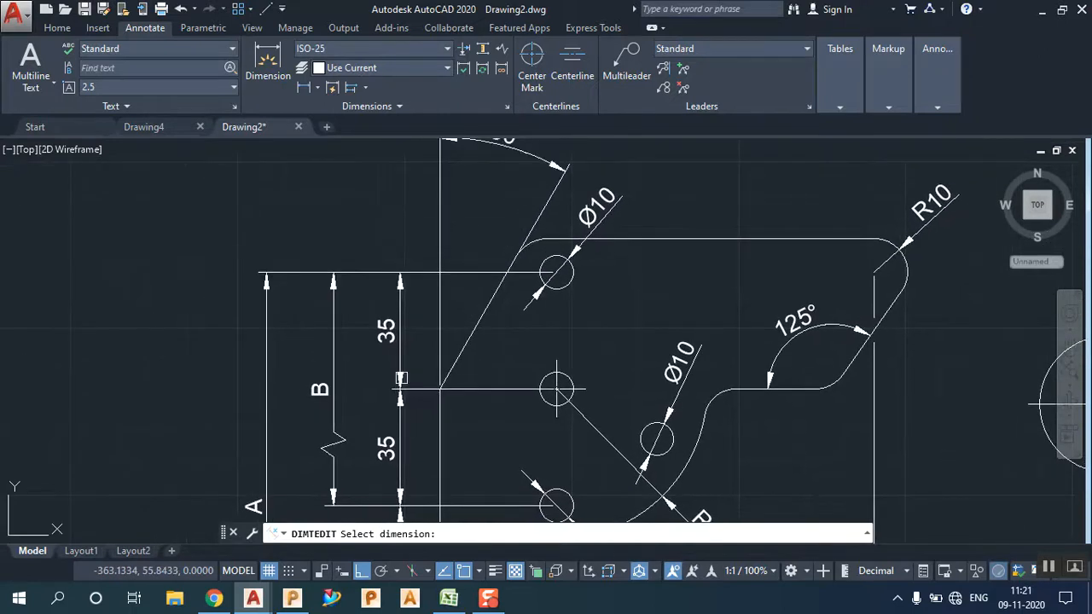
pyautogui.click(390, 338)
pyautogui.write('a')
pyautogui.press('Return')
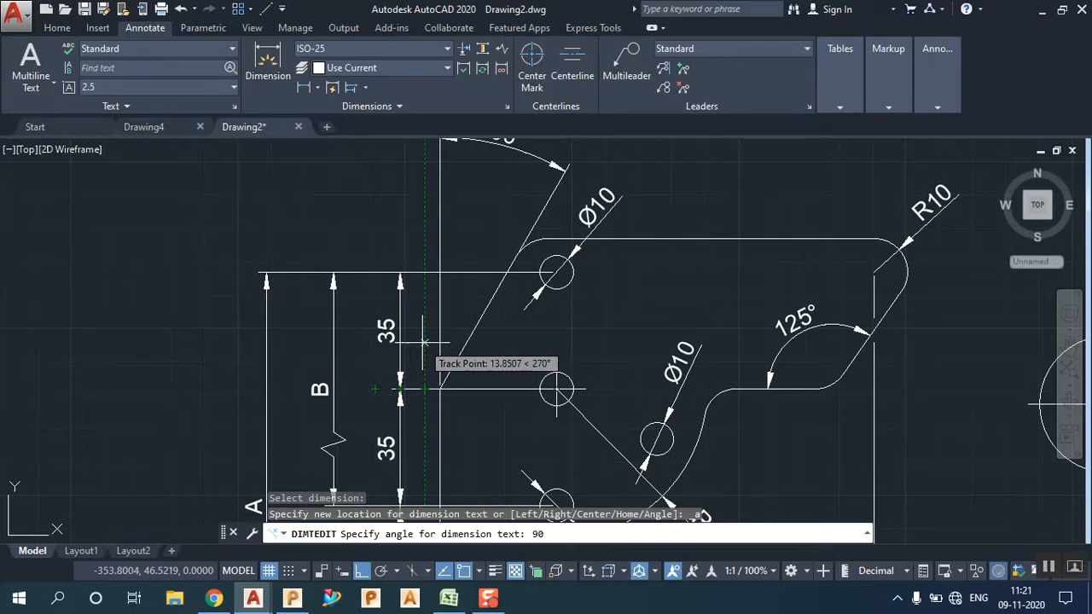
pyautogui.press('Return')
# Step: Rotate the text of the bracket's bottom 125 dimension to an angle of 30 degrees
pyautogui.moveTo(431, 391)
pyautogui.mouseDown(button='middle')
pyautogui.moveTo(554, 315)
pyautogui.moveTo(582, 316)
pyautogui.mouseUp(button='middle')
pyautogui.click(337, 107)
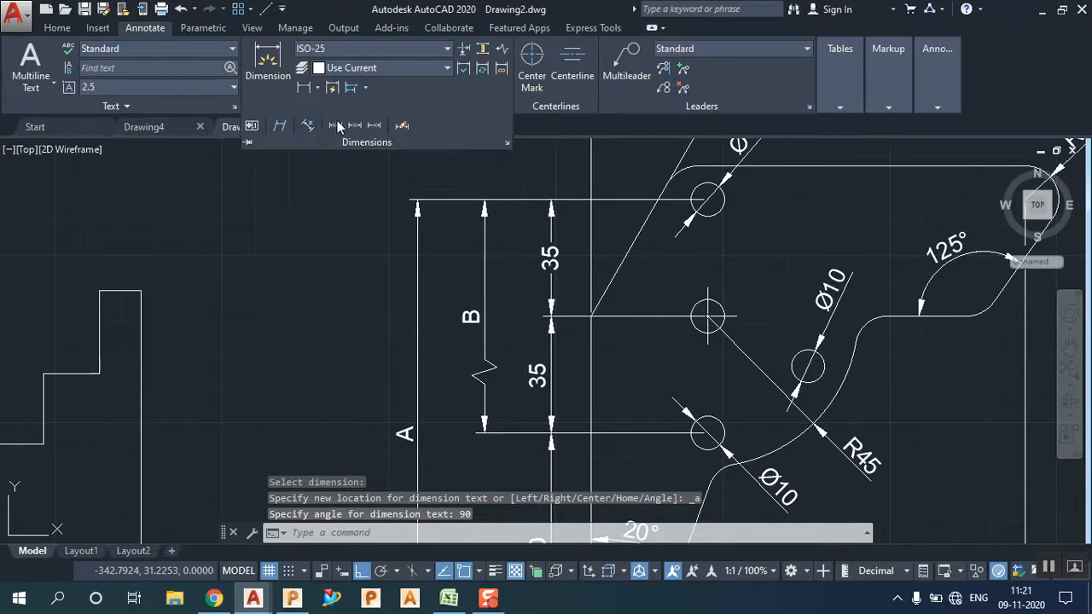
pyautogui.click(336, 125)
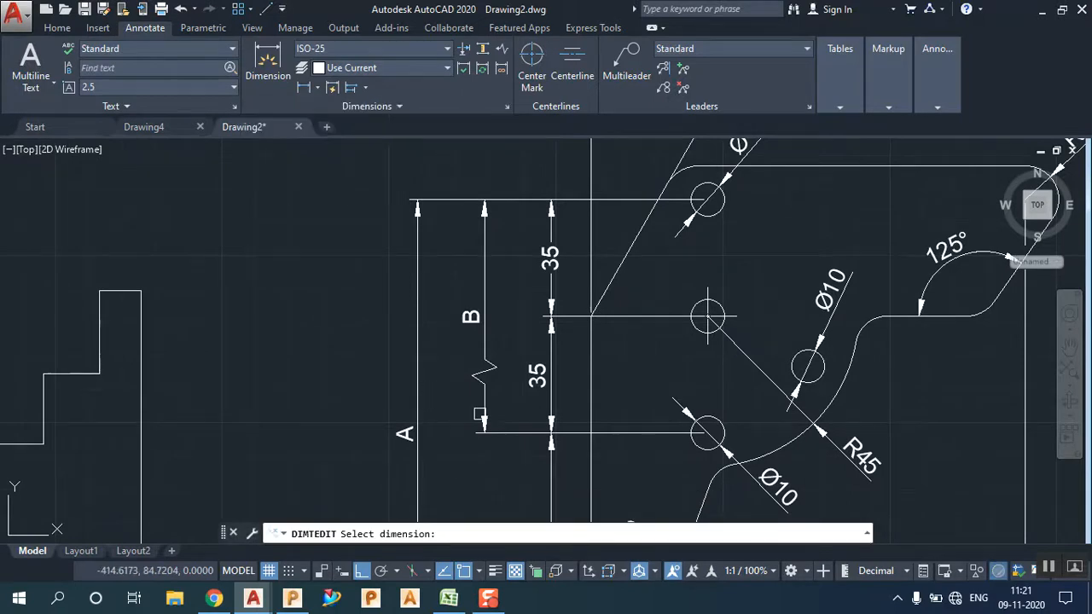
pyautogui.scroll(-4, 553, 412)
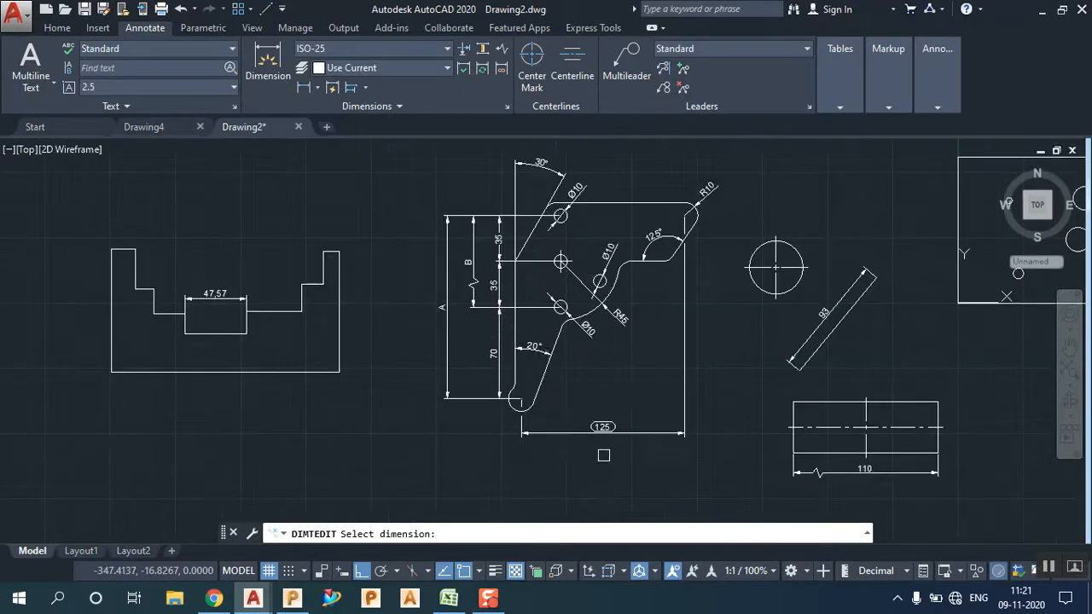
pyautogui.scroll(5, 603, 455)
pyautogui.click(576, 357)
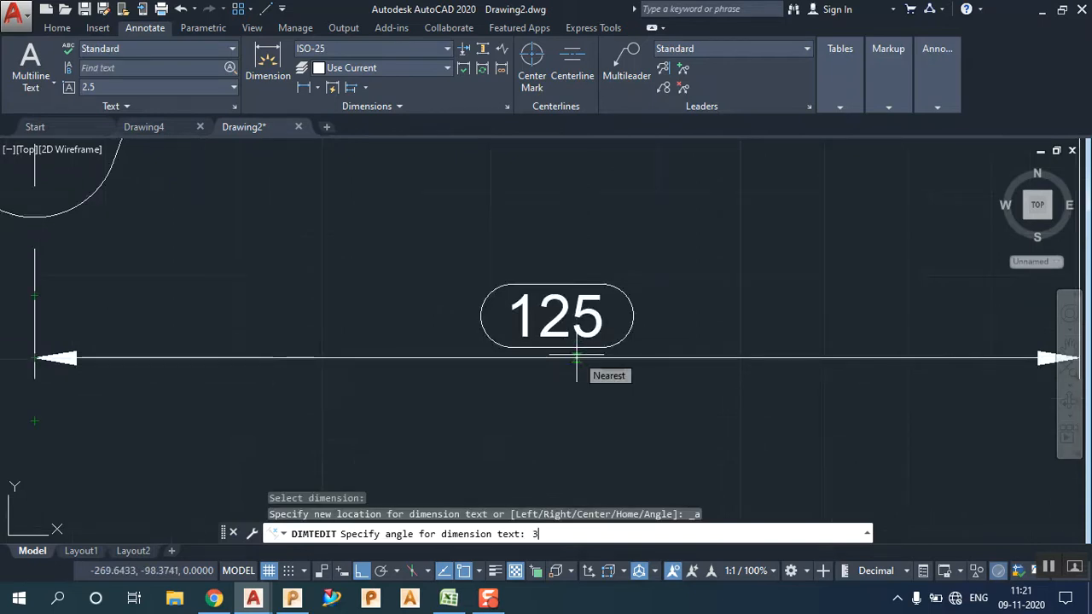
pyautogui.press('Return')
pyautogui.scroll(-5, 731, 276)
pyautogui.moveTo(731, 276); pyautogui.dragTo(410, 457, button='middle')
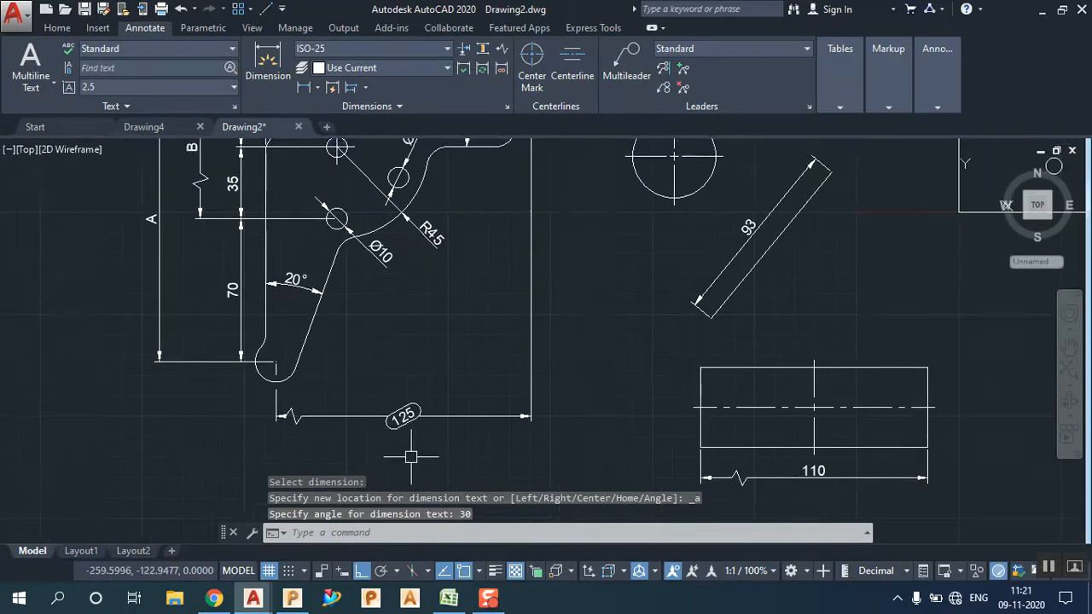
# Step: Rotate the text of the aligned 93 dimension on the slanted strip to an angle of -30 degrees
pyautogui.scroll(8, 750, 247)
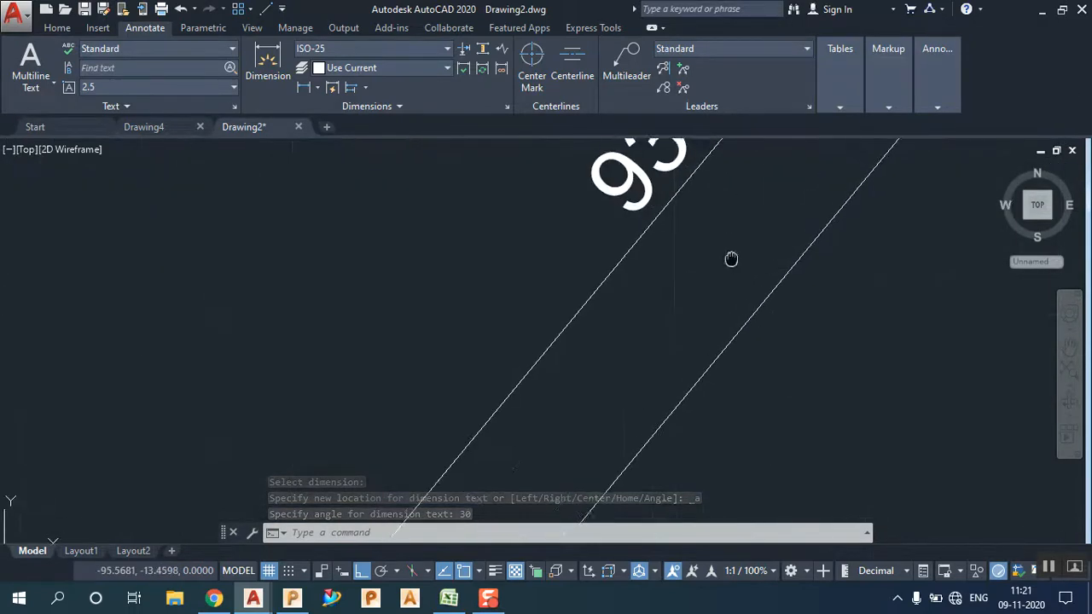
pyautogui.click(372, 106)
pyautogui.click(304, 126)
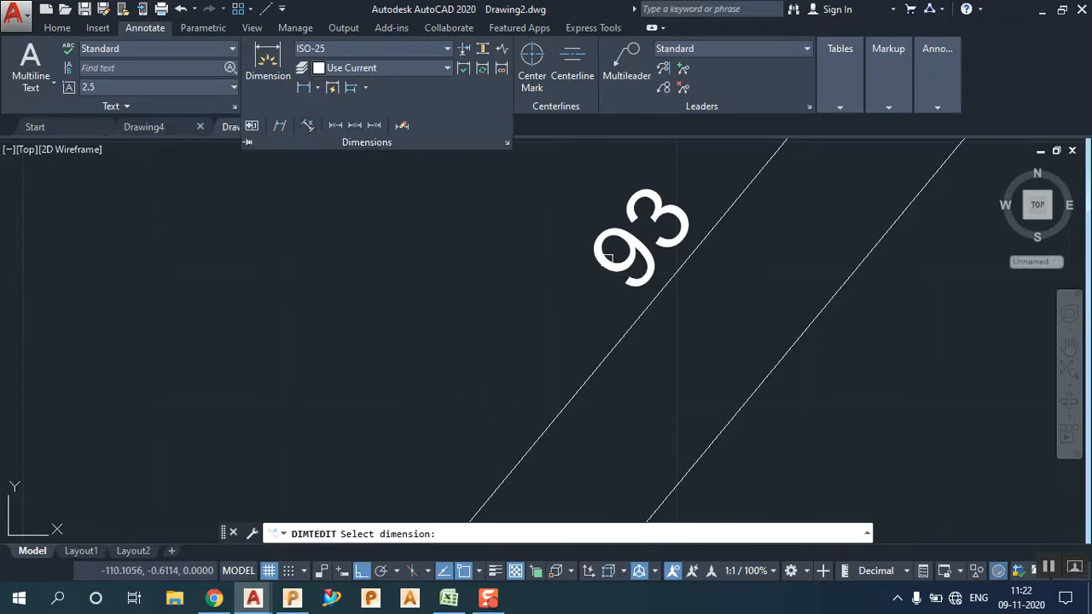
pyautogui.click(650, 296)
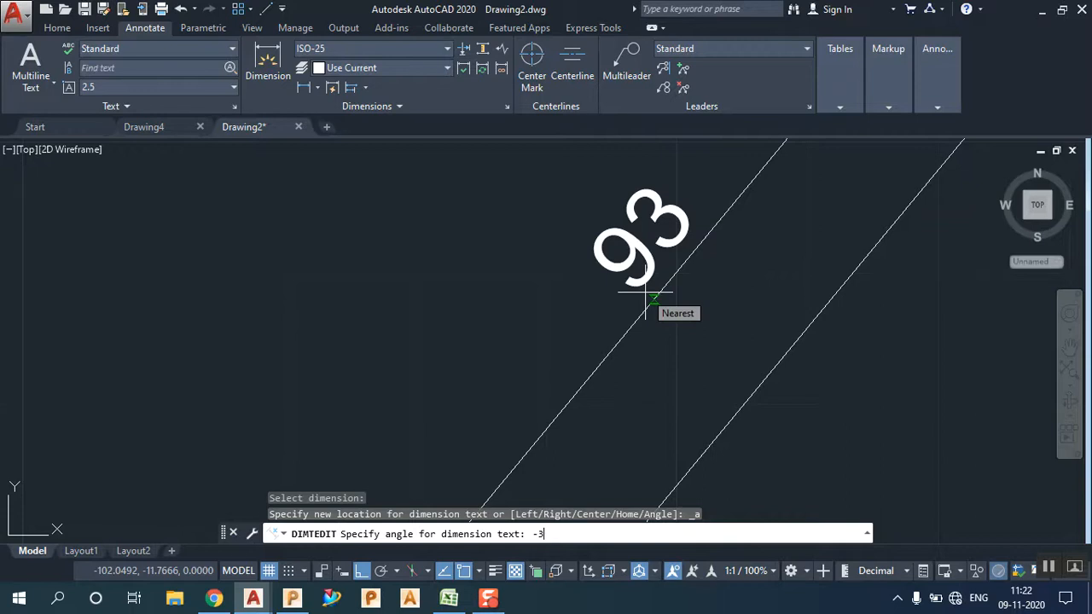
pyautogui.press('Return')
pyautogui.scroll(-8, 712, 205)
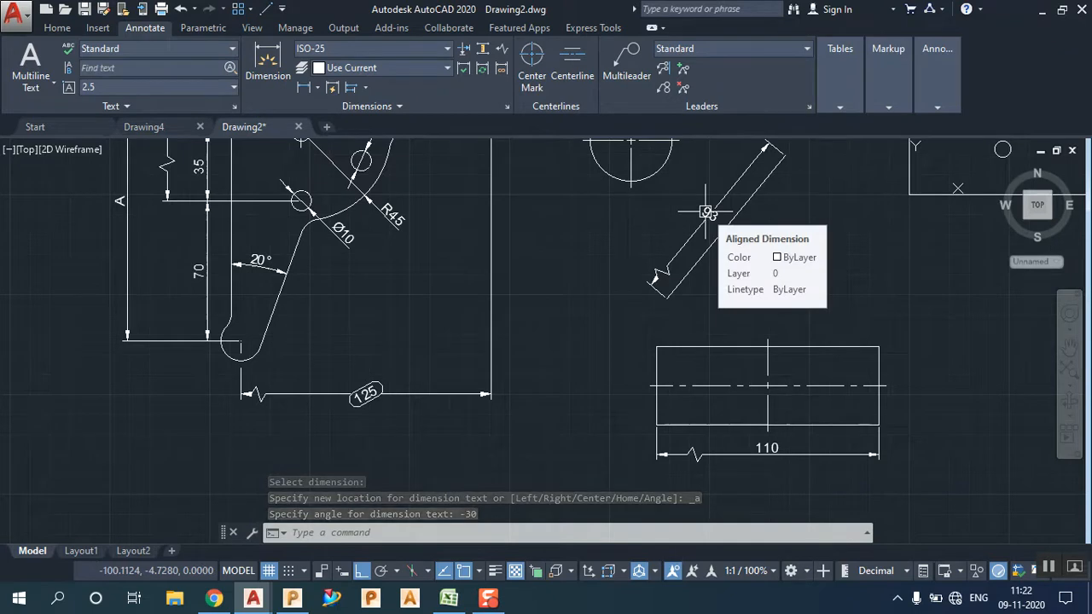
# Step: Relocate the bracket's overall A dimension slightly further outward, placing its text near the upper end of the dimension line
pyautogui.scroll(-3, 623, 379)
pyautogui.moveTo(647, 366); pyautogui.dragTo(694, 398, button='middle')
pyautogui.scroll(4, 482, 279)
pyautogui.moveTo(473, 276)
pyautogui.mouseDown(button='middle')
pyautogui.moveTo(473, 342)
pyautogui.moveTo(449, 298)
pyautogui.mouseUp(button='middle')
pyautogui.scroll(-3, 473, 342)
pyautogui.click(400, 105)
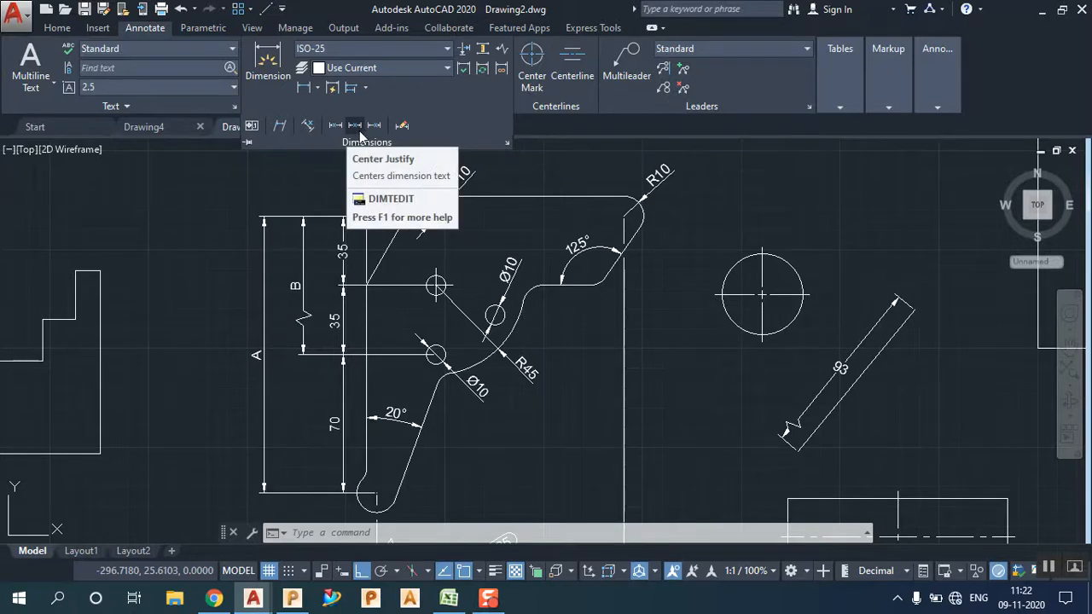
pyautogui.click(373, 125)
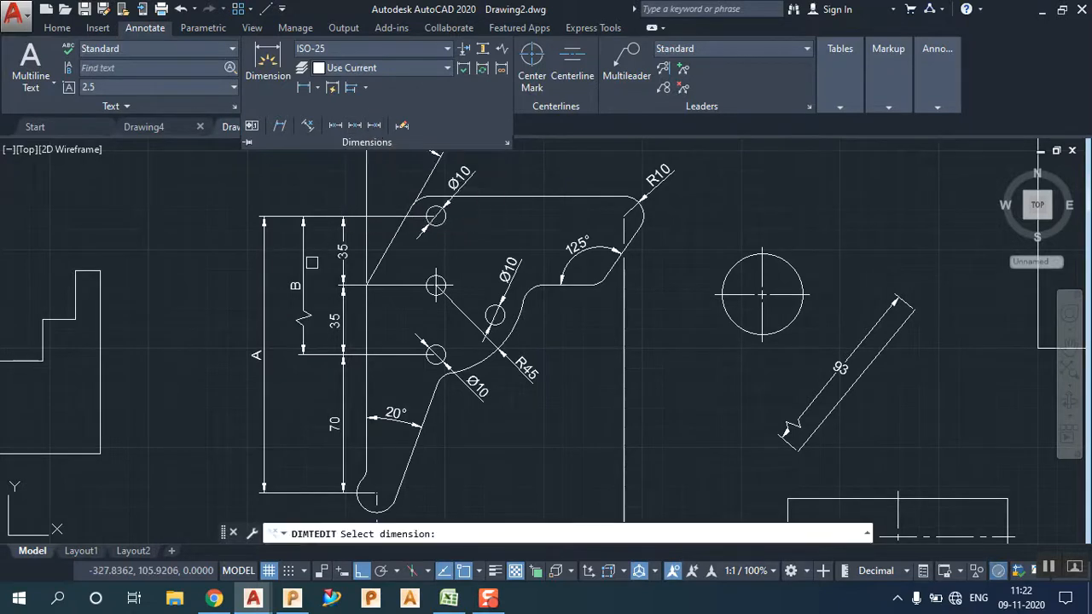
pyautogui.click(272, 350)
pyautogui.click(265, 355)
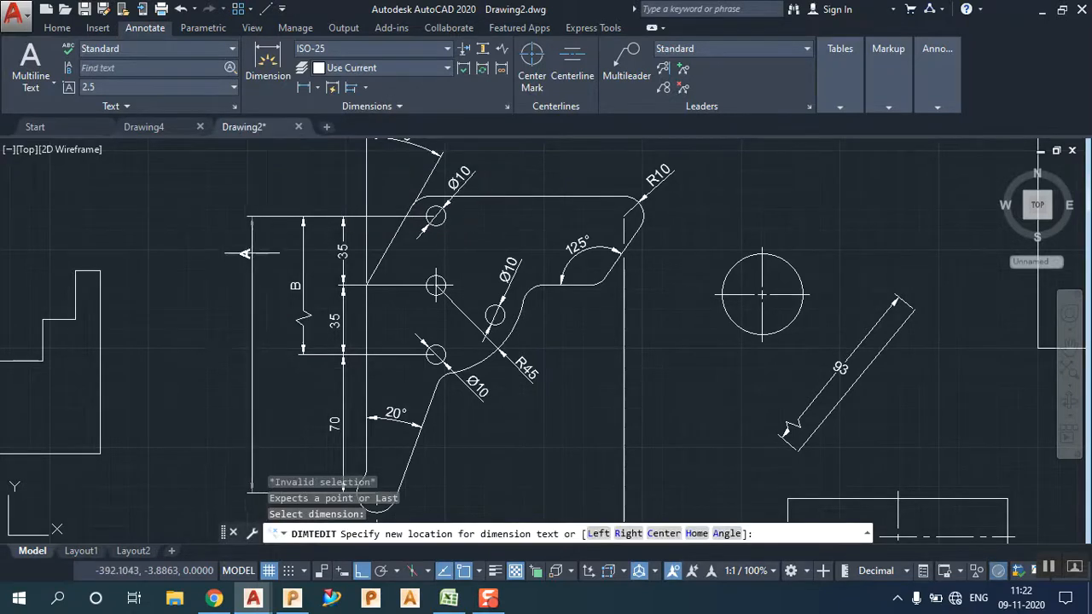
pyautogui.click(244, 251)
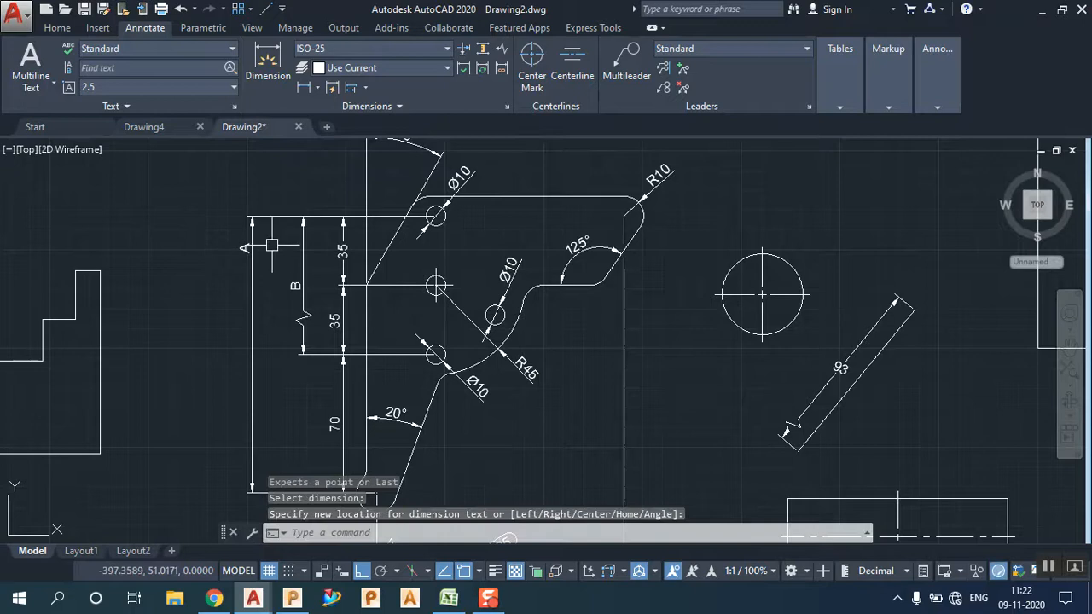
# Step: Center-justify the text of the bracket's overall A dimension and follow with left justification
pyautogui.click(368, 105)
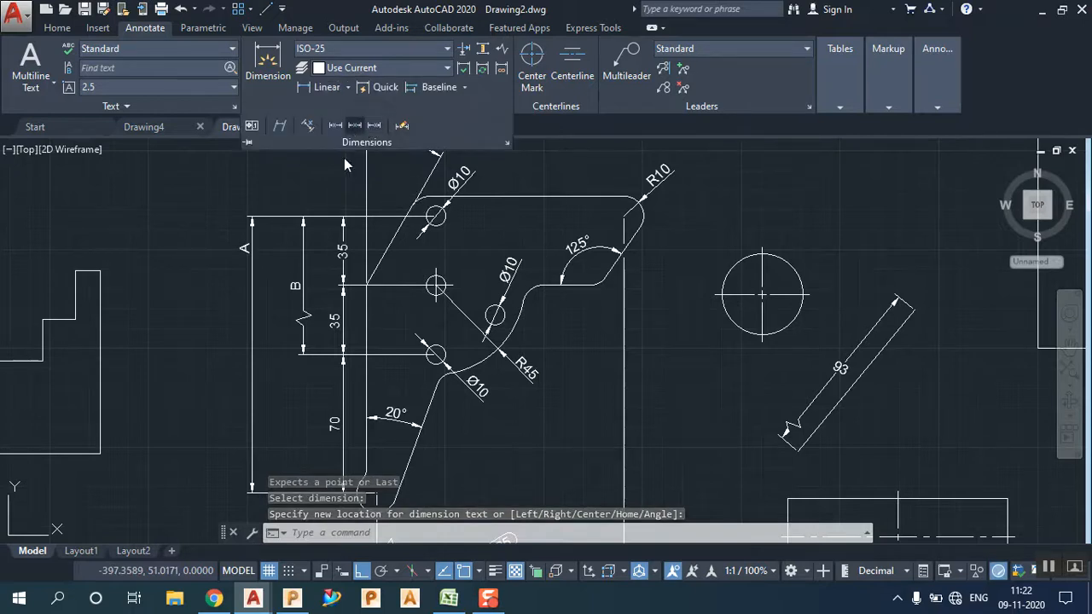
pyautogui.click(355, 125)
pyautogui.click(251, 302)
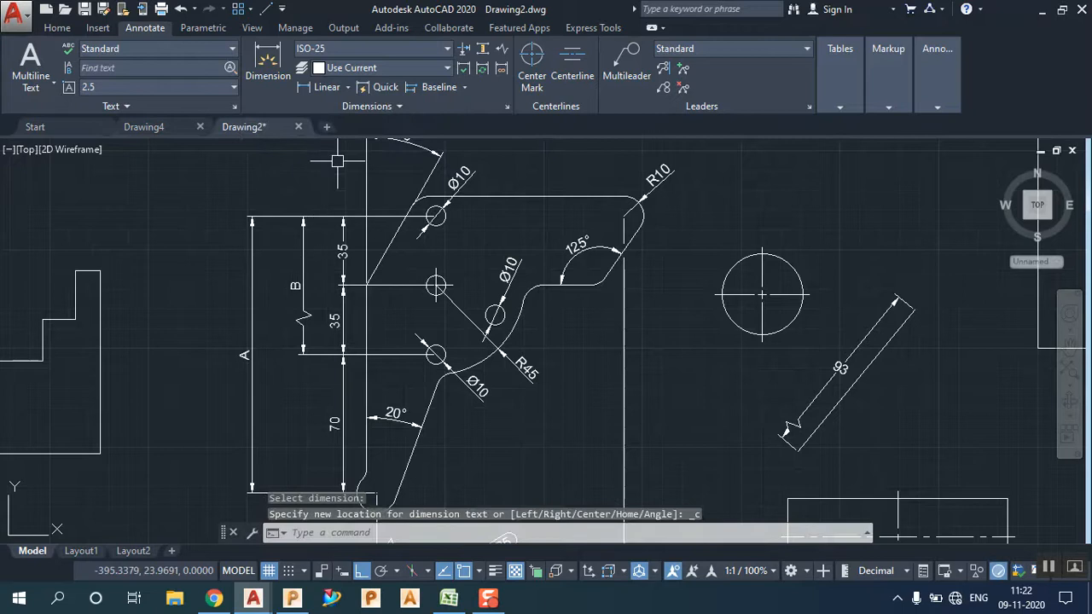
pyautogui.click(371, 102)
pyautogui.click(338, 126)
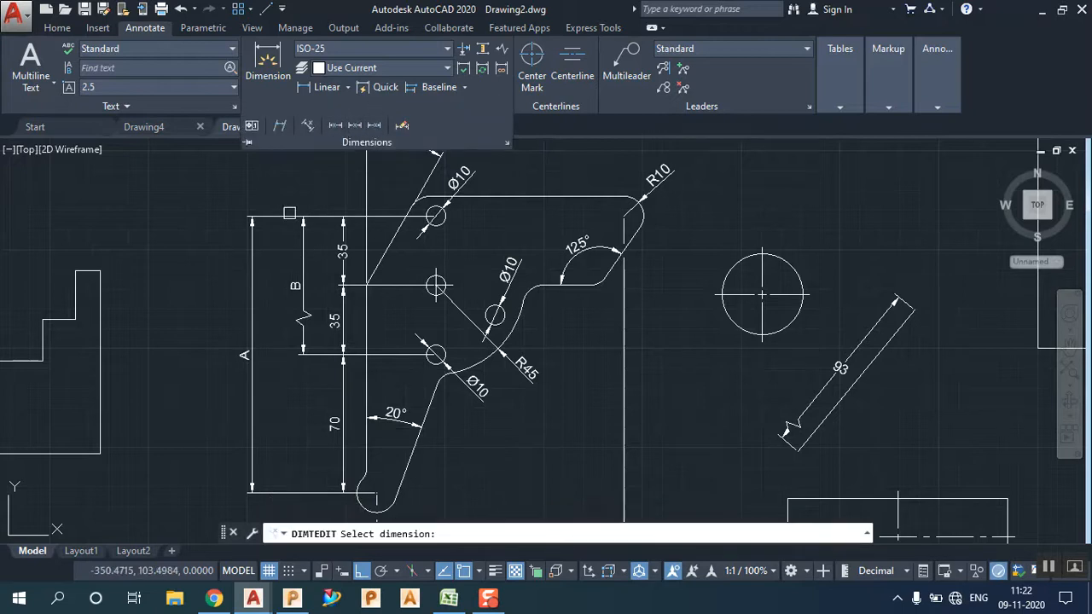
pyautogui.click(254, 255)
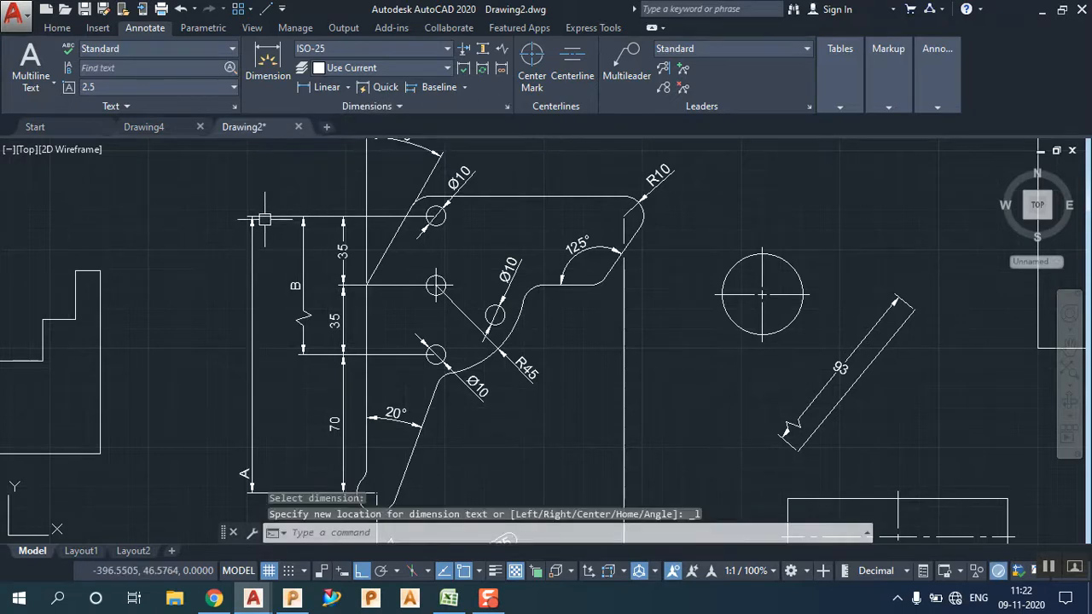
pyautogui.moveTo(264, 219)
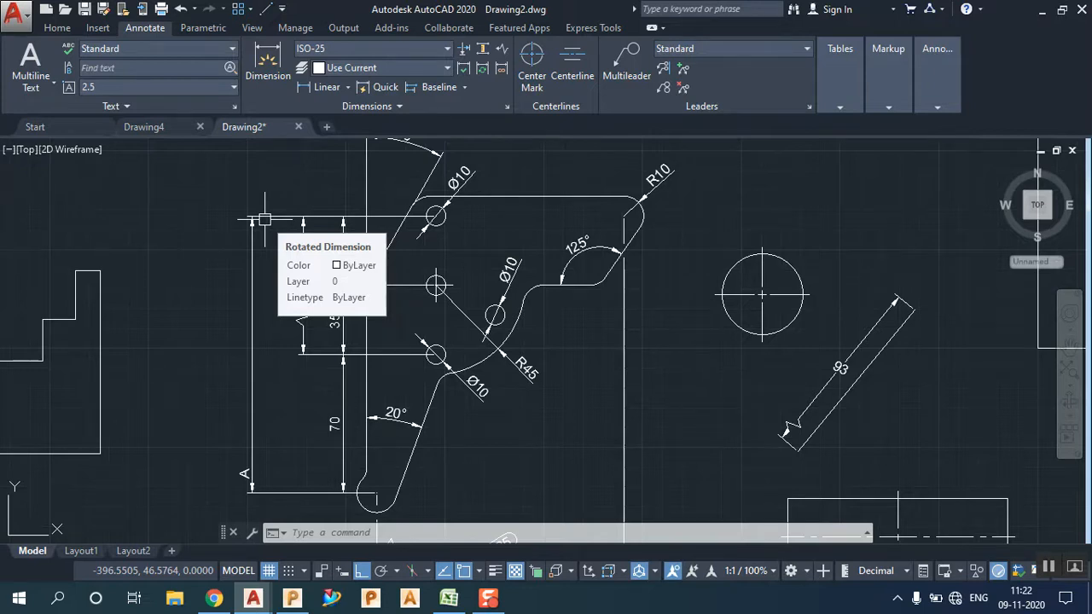
# Step: Swing the Ø10 dimension of the small hole beside the R45 arc so its text sits to the right of the hole
pyautogui.scroll(6, 482, 335)
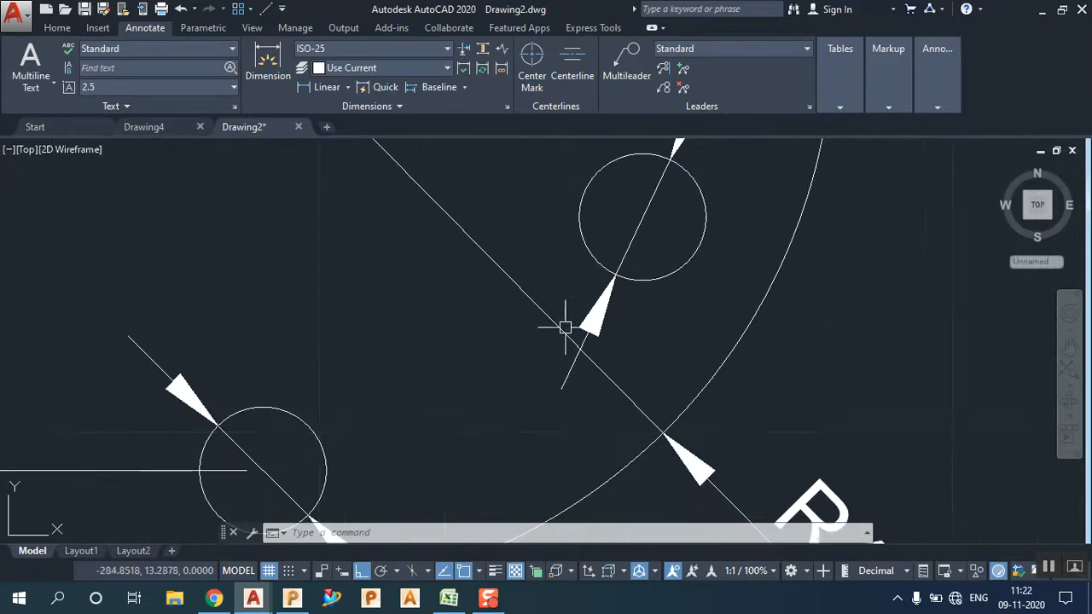
pyautogui.scroll(-6, 571, 342)
pyautogui.scroll(6, 594, 314)
pyautogui.click(587, 316)
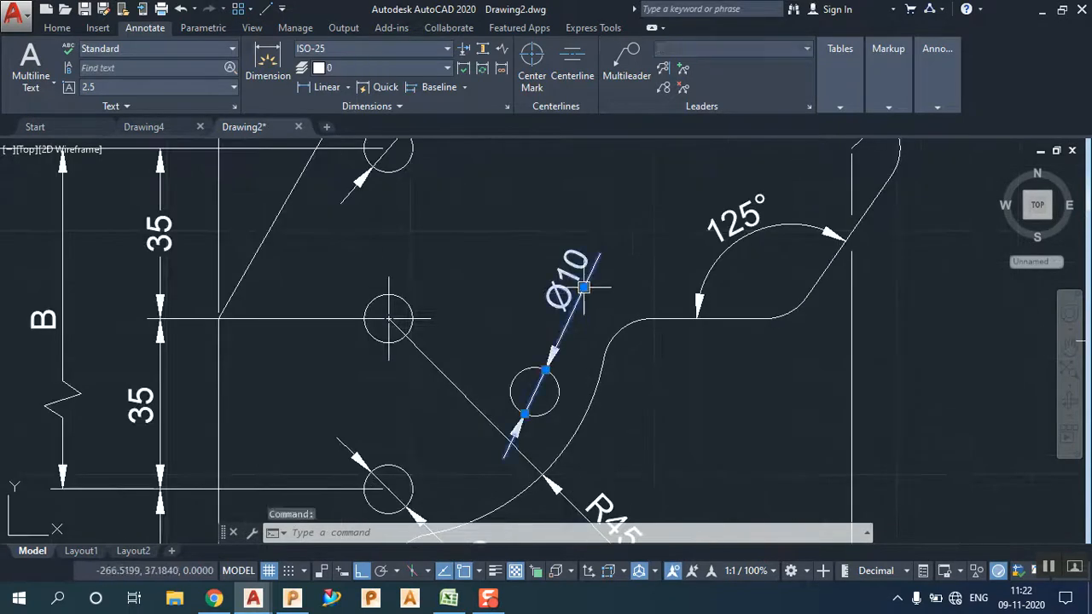
pyautogui.click(591, 307)
pyautogui.click(650, 396)
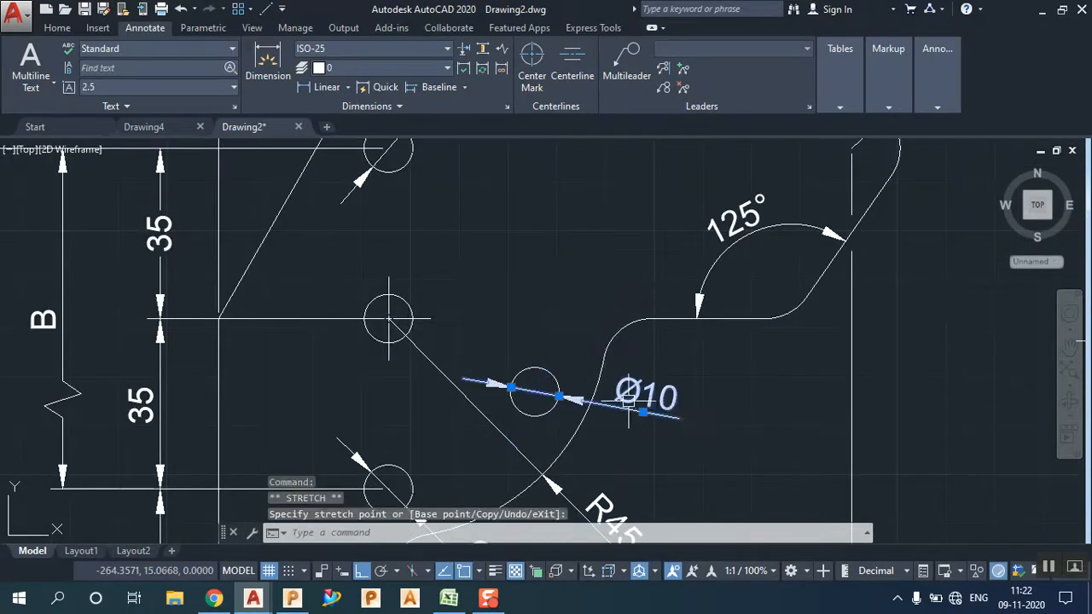
pyautogui.press('Escape')
pyautogui.scroll(-6, 601, 307)
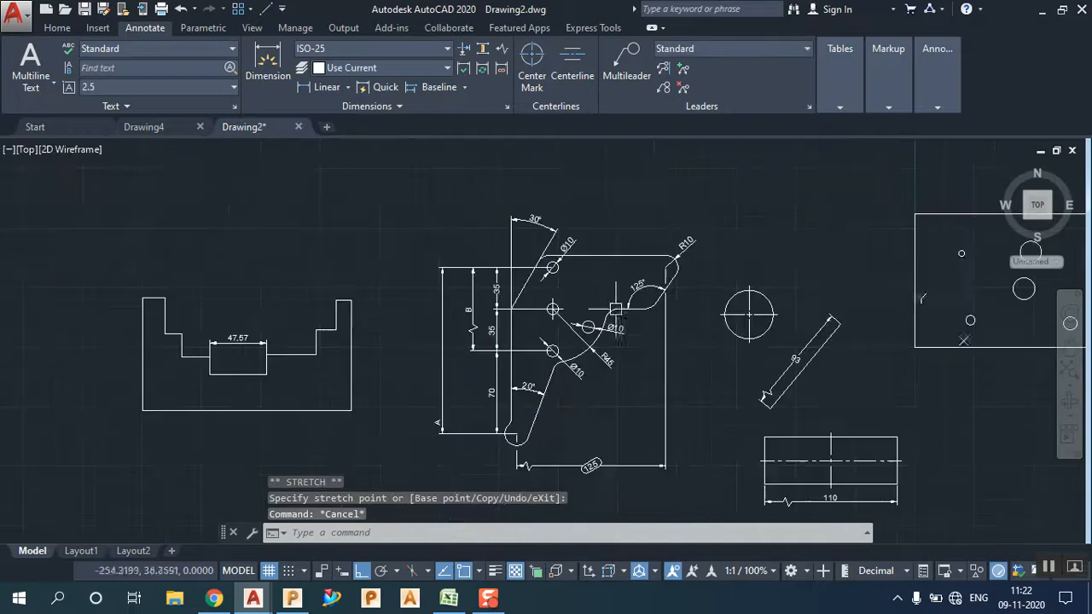
# Step: Erase the Ø10 dimensions of the bracket's lower-left hole and the small hole beside the R45 arc
pyautogui.scroll(2, 635, 360)
pyautogui.moveTo(636, 361); pyautogui.dragTo(610, 373, button='middle')
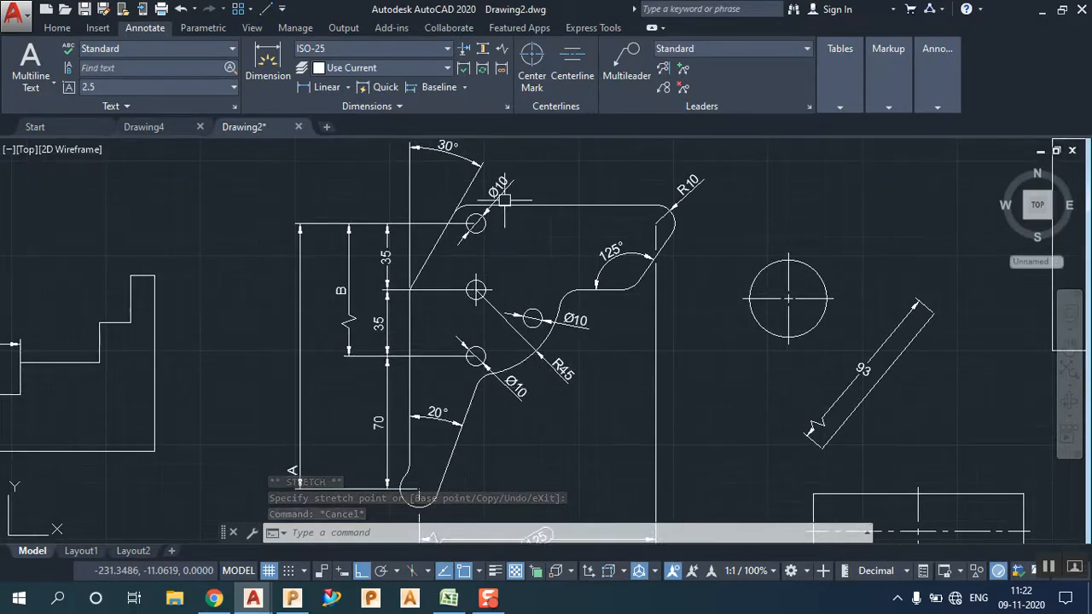
pyautogui.click(558, 321)
pyautogui.click(513, 379)
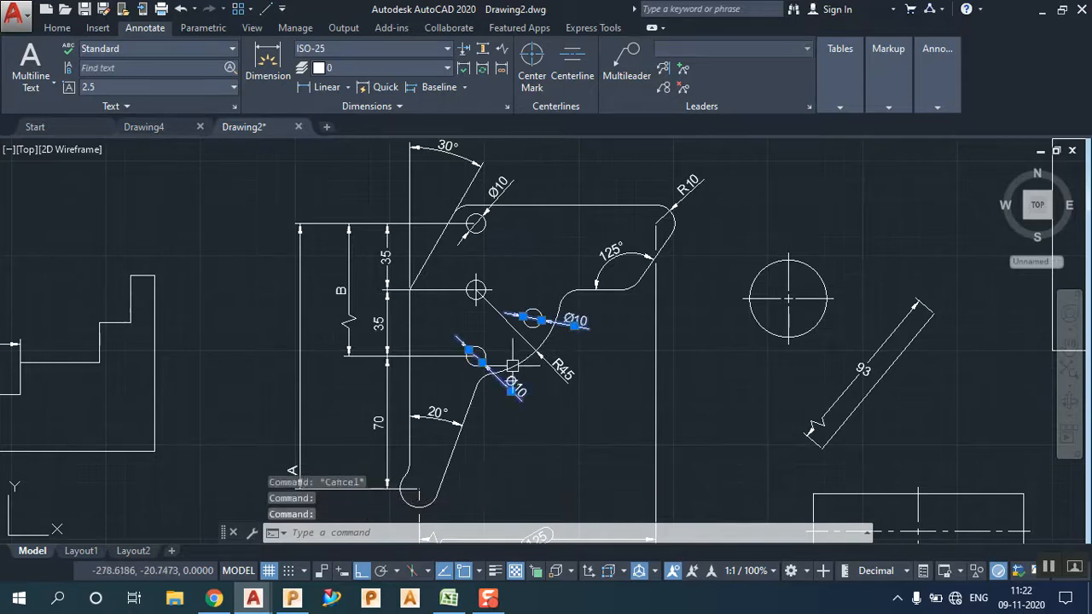
pyautogui.rightClick(585, 229)
pyautogui.click(608, 314)
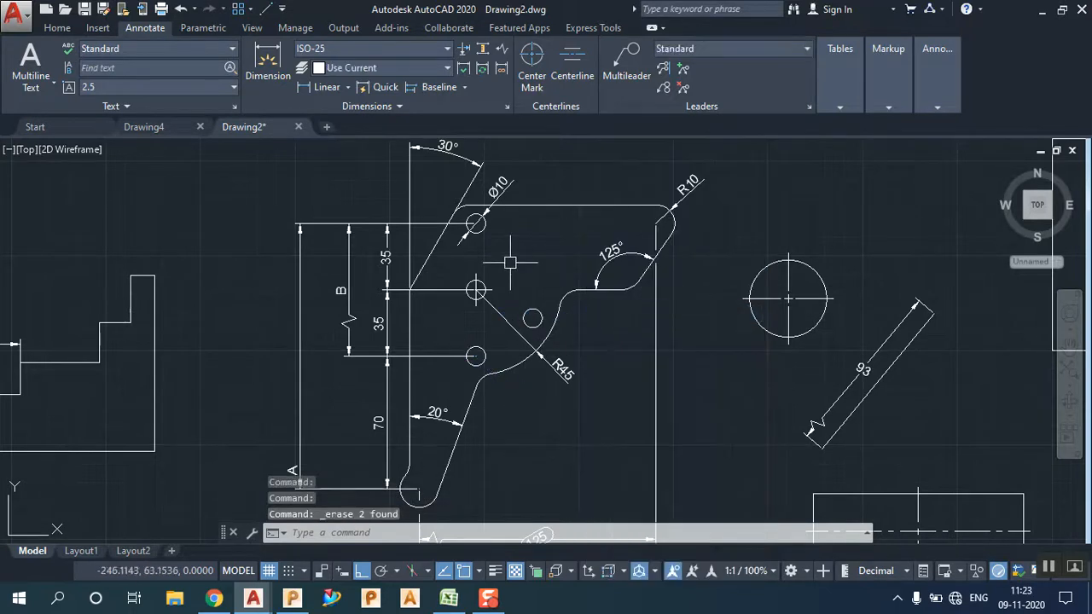
# Step: Prefix the text of the bracket's upper hole diameter dimension with TYP so it reads TYP Ø10, and finish text editing
pyautogui.scroll(5, 505, 194)
pyautogui.click(494, 232)
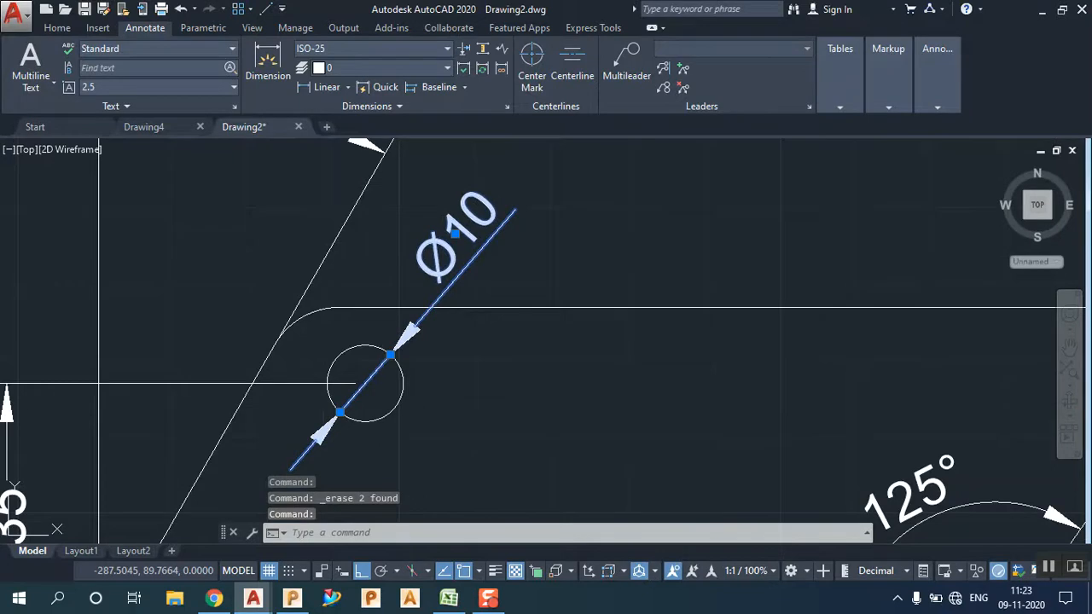
pyautogui.doubleClick(456, 235)
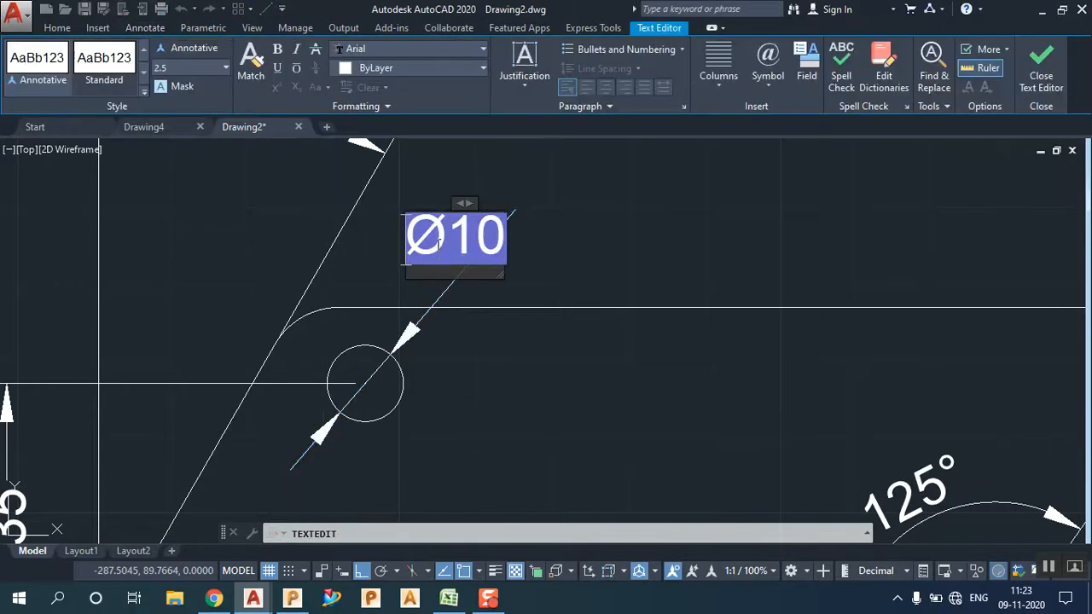
pyautogui.write('typ')
pyautogui.press('BackSpace')
pyautogui.press('BackSpace')
pyautogui.press('BackSpace')
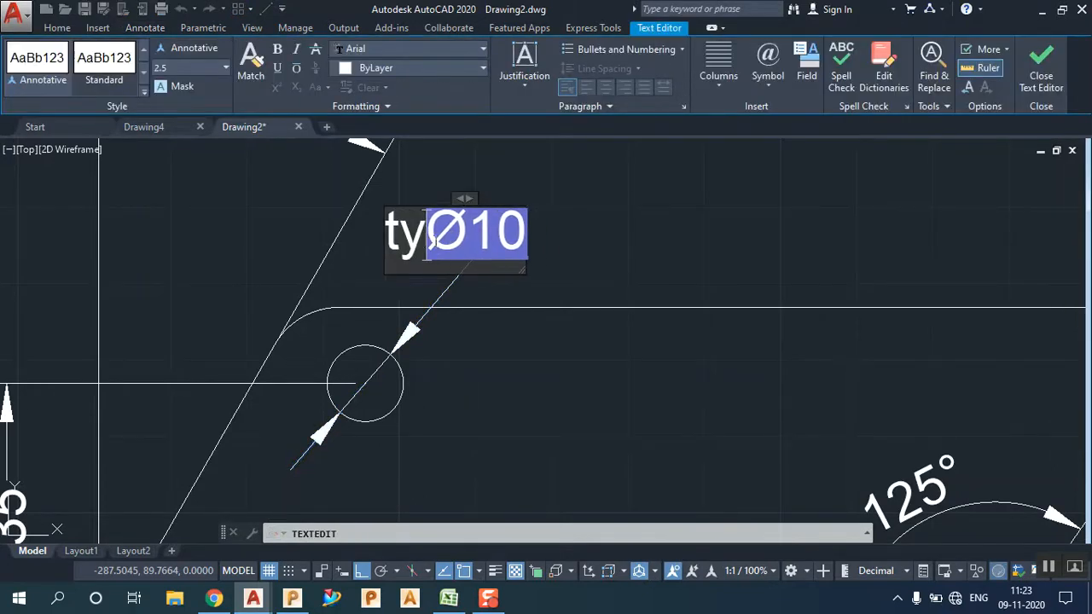
pyautogui.write('TYP')
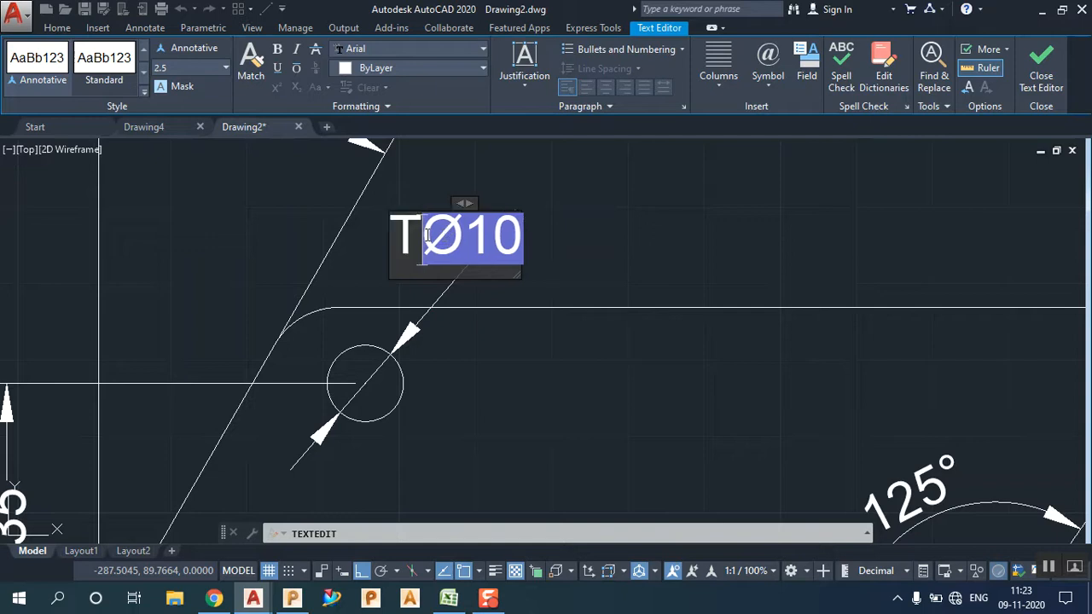
pyautogui.click(614, 310)
pyautogui.scroll(-5, 597, 281)
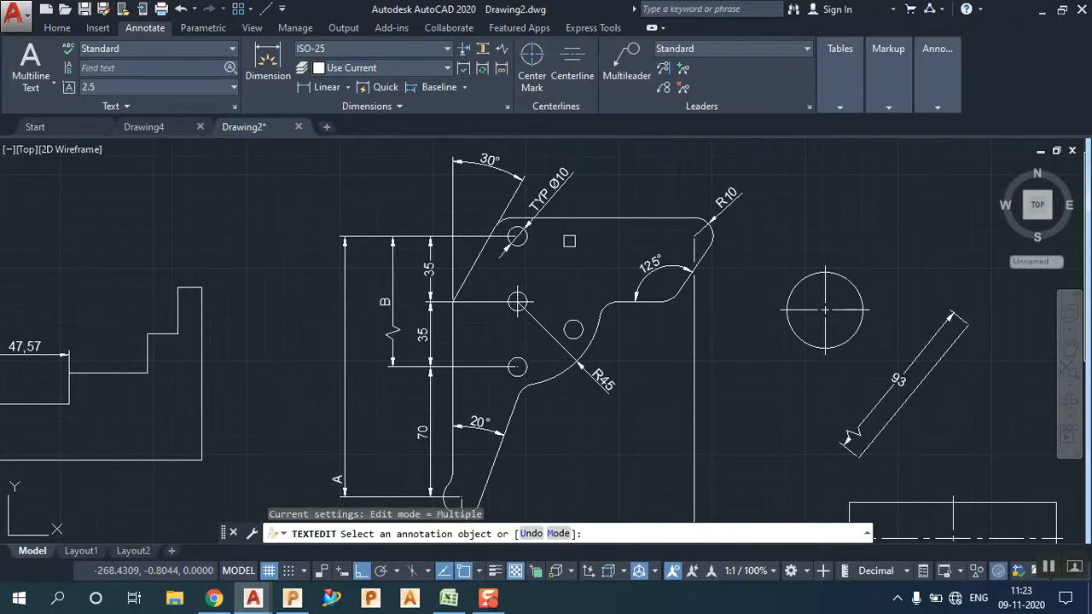
pyautogui.moveTo(713, 230); pyautogui.dragTo(588, 230, button='middle')
pyautogui.rightClick(604, 236)
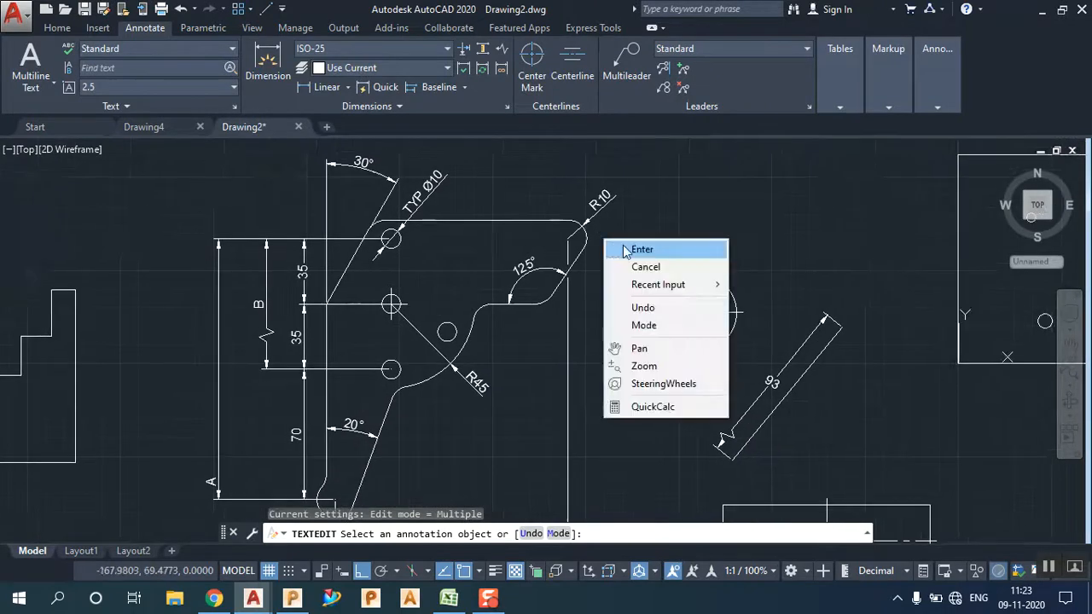
pyautogui.click(642, 251)
pyautogui.moveTo(643, 254); pyautogui.dragTo(916, 167, button='middle')
pyautogui.moveTo(546, 211); pyautogui.dragTo(802, 230, button='middle')
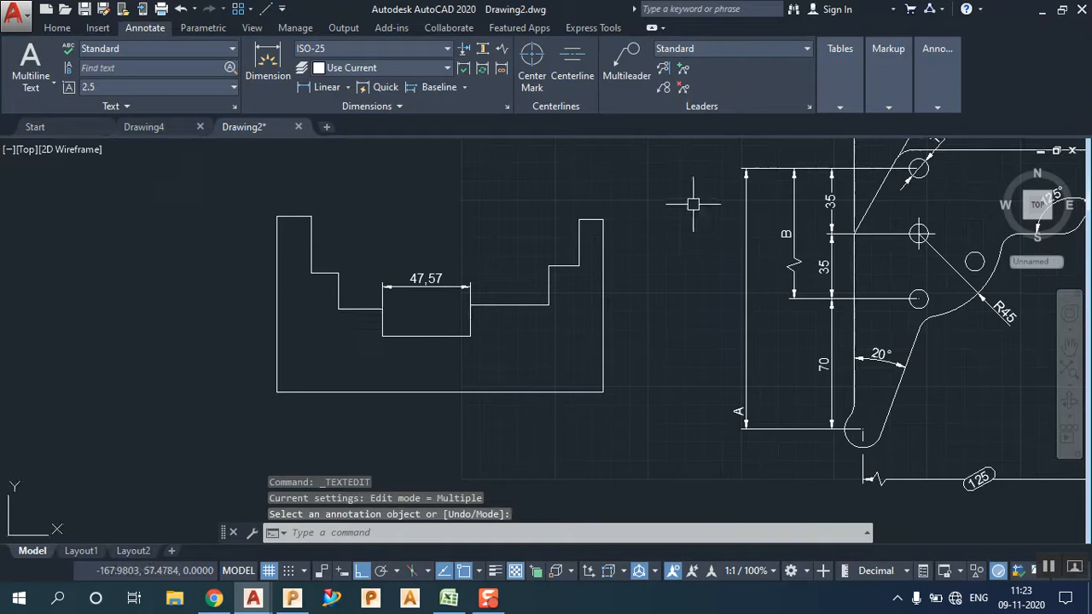
pyautogui.scroll(2, 693, 204)
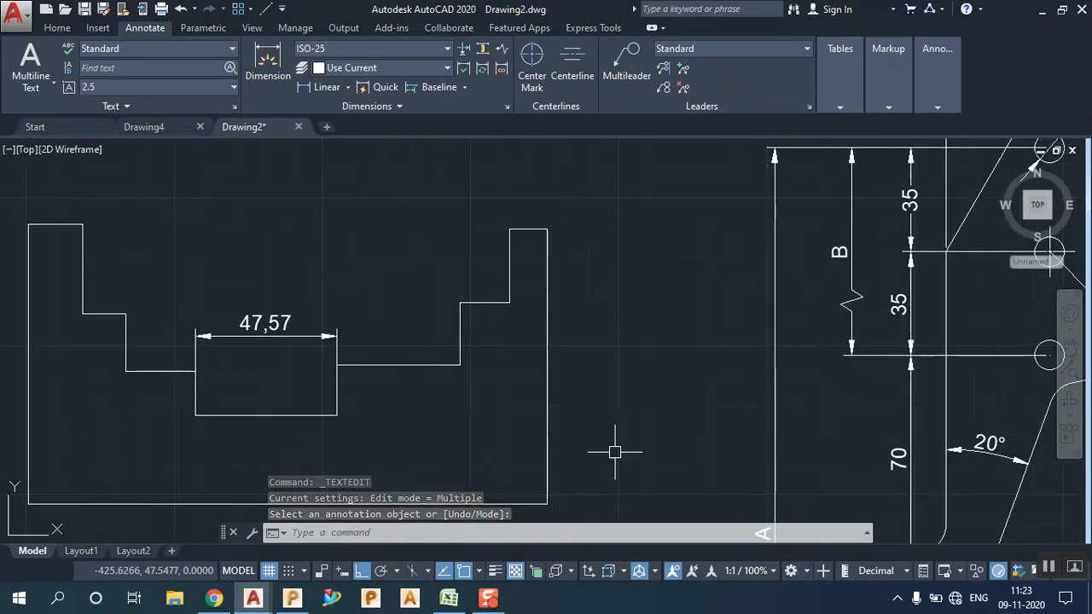
pyautogui.scroll(-6, 707, 378)
pyautogui.scroll(4, 872, 397)
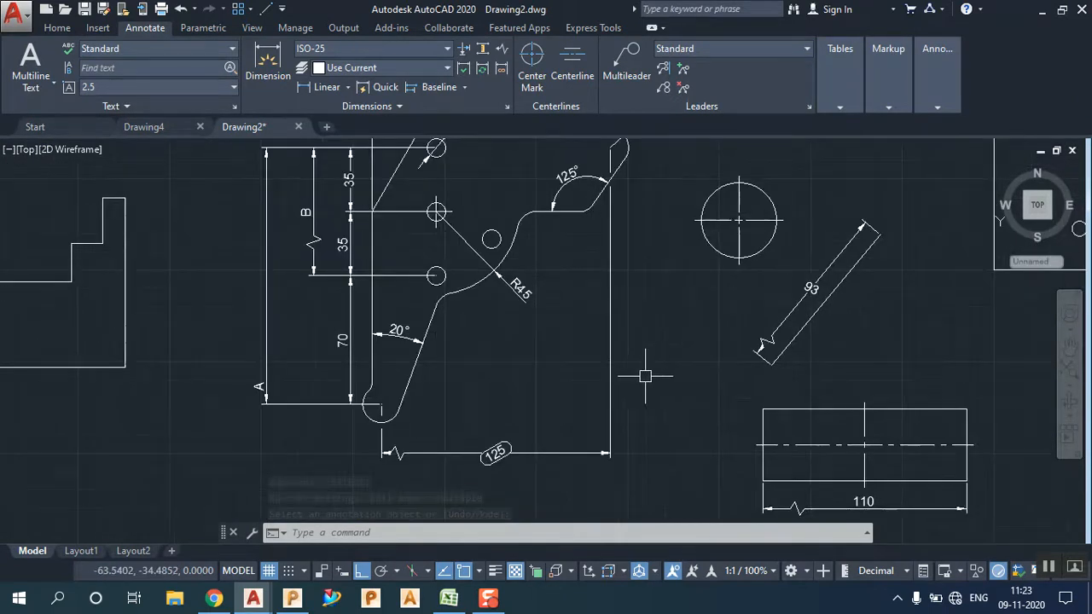
pyautogui.moveTo(340, 398); pyautogui.dragTo(669, 398, button='middle')
pyautogui.click(669, 341)
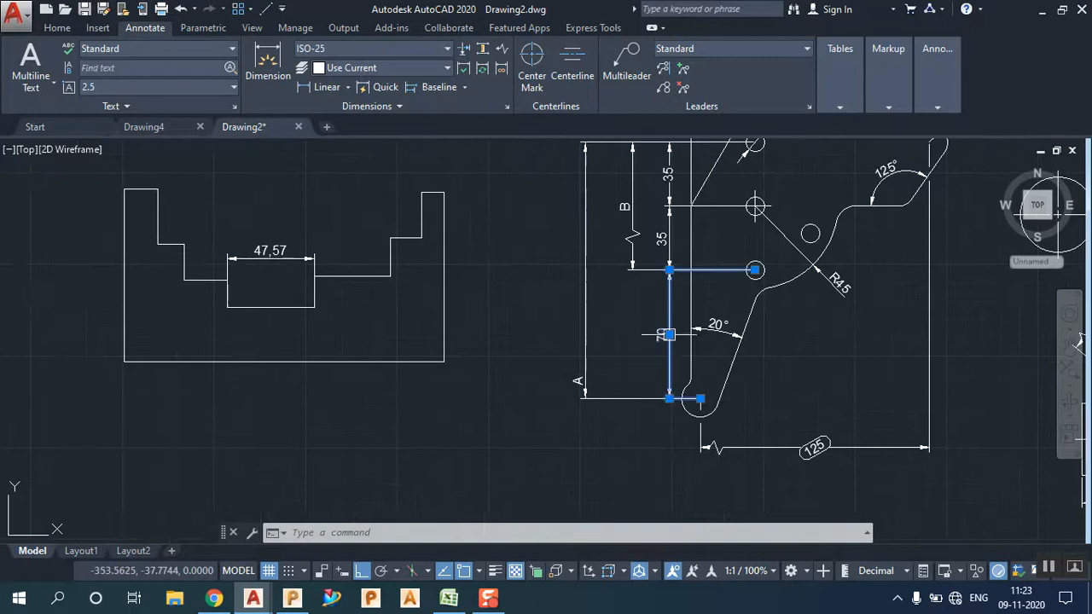
pyautogui.doubleClick(661, 335)
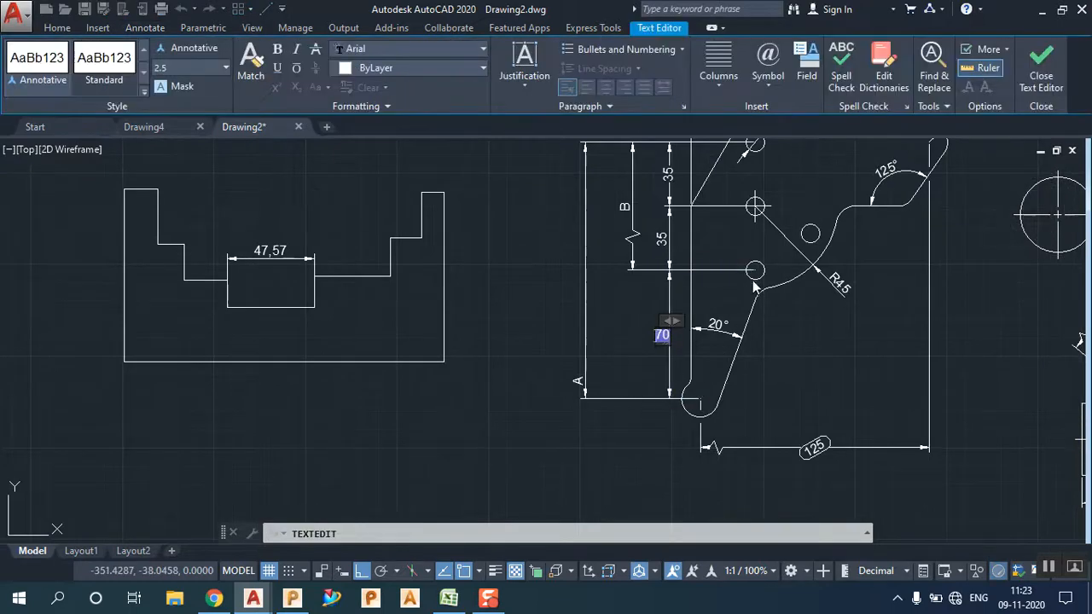
pyautogui.click(769, 354)
# Step: Draw a circle to the right of the 110-wide rectangle, centered level with its horizontal centerline and roughly as large as the rectangle's height
pyautogui.moveTo(790, 372)
pyautogui.mouseDown(button='middle')
pyautogui.moveTo(458, 371)
pyautogui.moveTo(117, 418)
pyautogui.mouseUp(button='middle')
pyautogui.moveTo(599, 365)
pyautogui.mouseDown(button='middle')
pyautogui.moveTo(671, 353)
pyautogui.moveTo(415, 225)
pyautogui.mouseUp(button='middle')
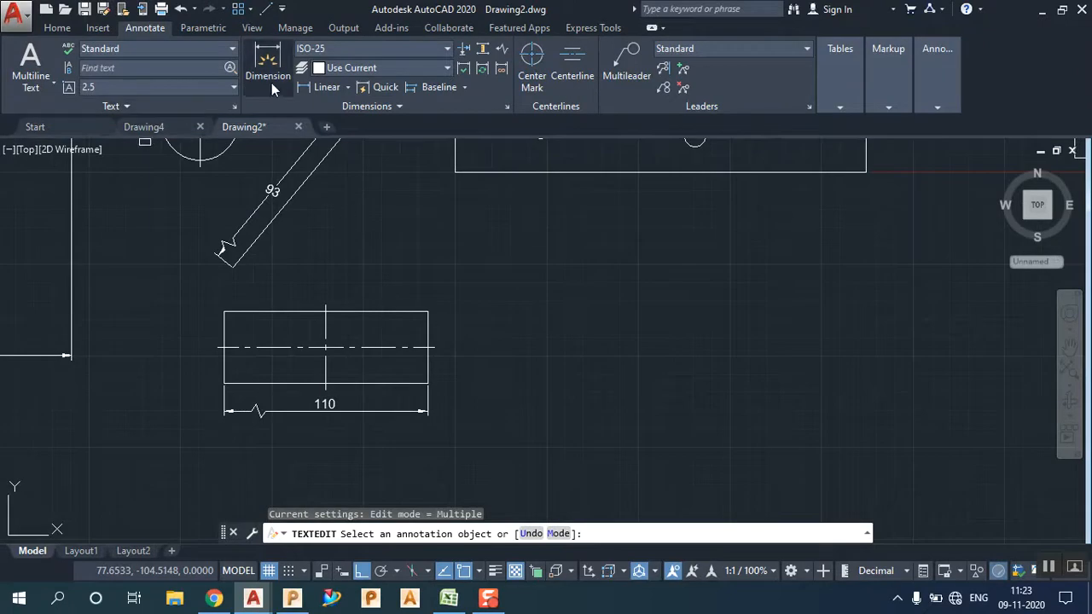
pyautogui.click(51, 28)
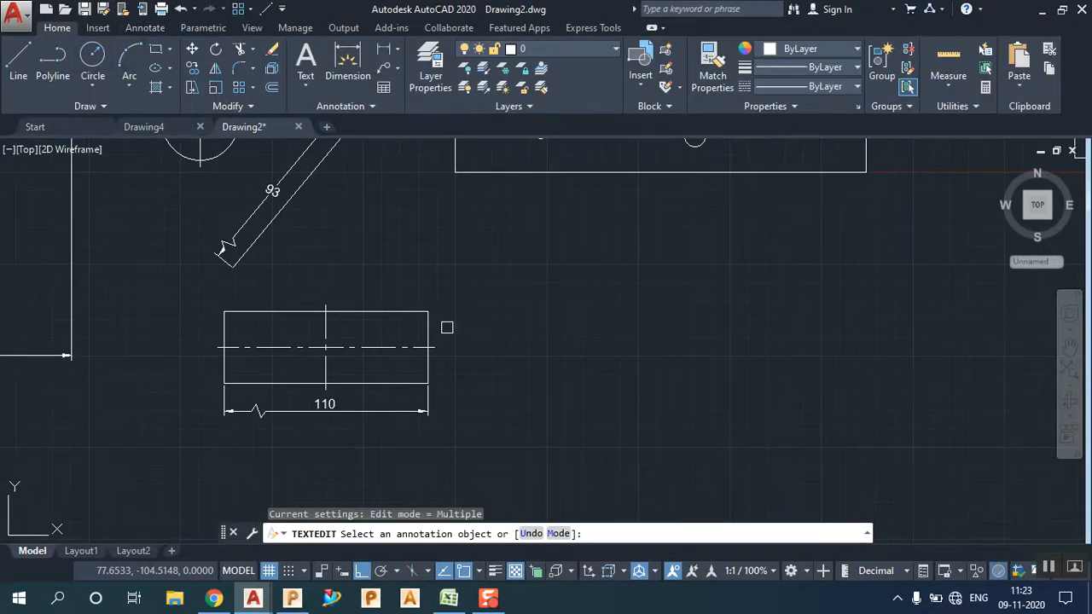
pyautogui.click(93, 56)
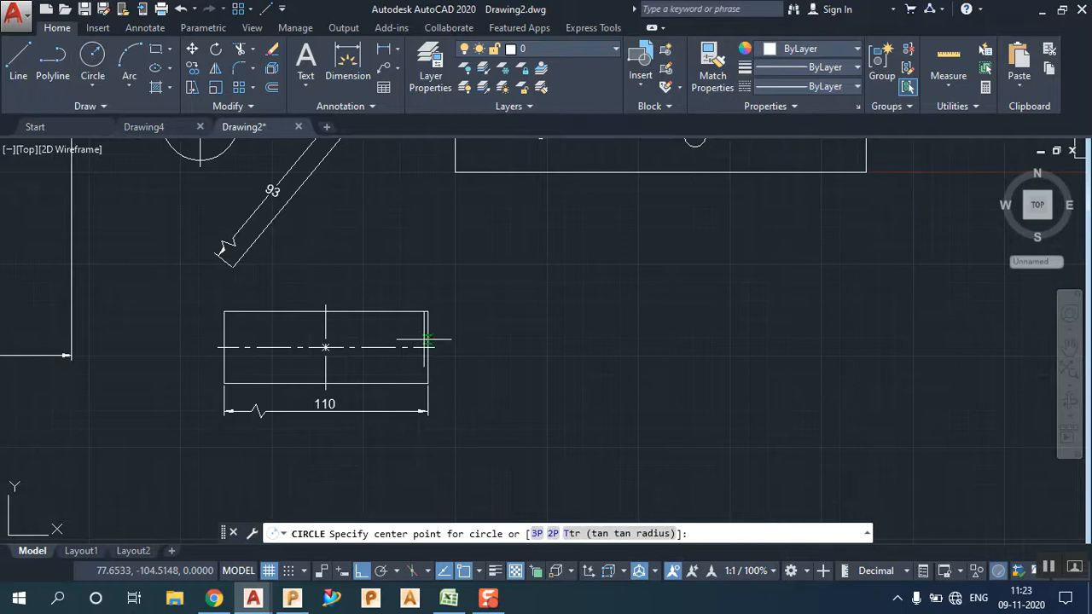
pyautogui.click(534, 348)
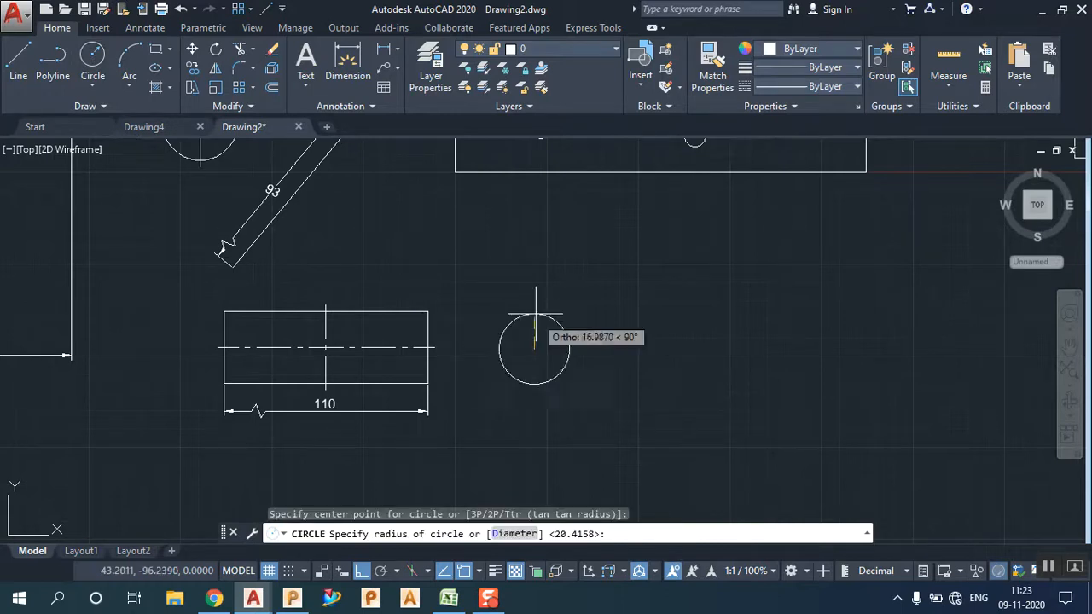
pyautogui.click(501, 307)
# Step: Add a vertical linear dimension for the height of the rectangle, placed outside its left edge
pyautogui.moveTo(385, 301); pyautogui.dragTo(660, 279, button='middle')
pyautogui.scroll(2, 612, 303)
pyautogui.moveTo(568, 292); pyautogui.dragTo(527, 274, button='middle')
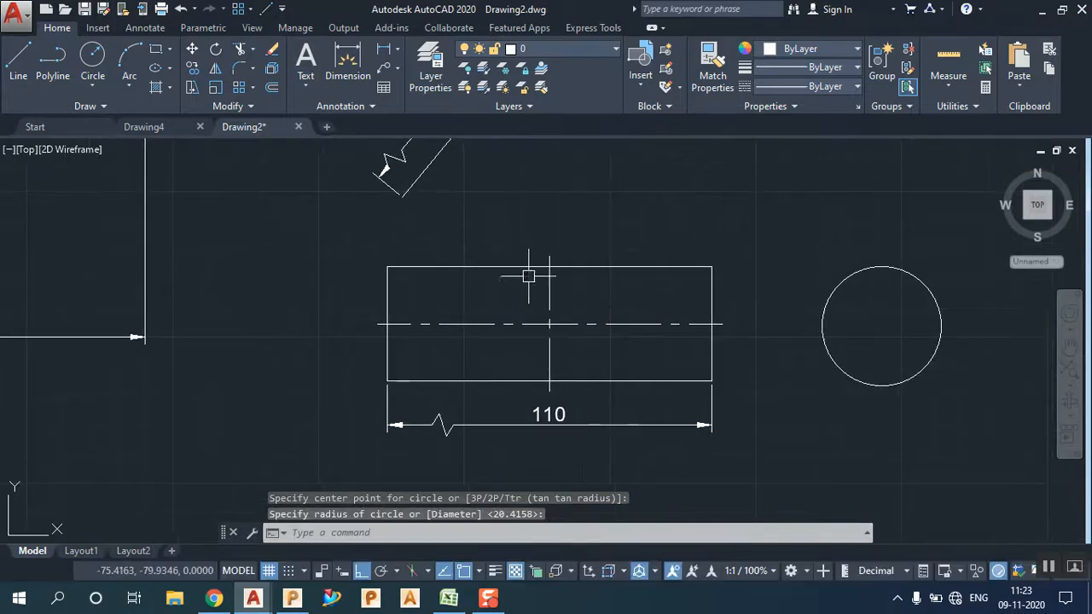
pyautogui.click(365, 58)
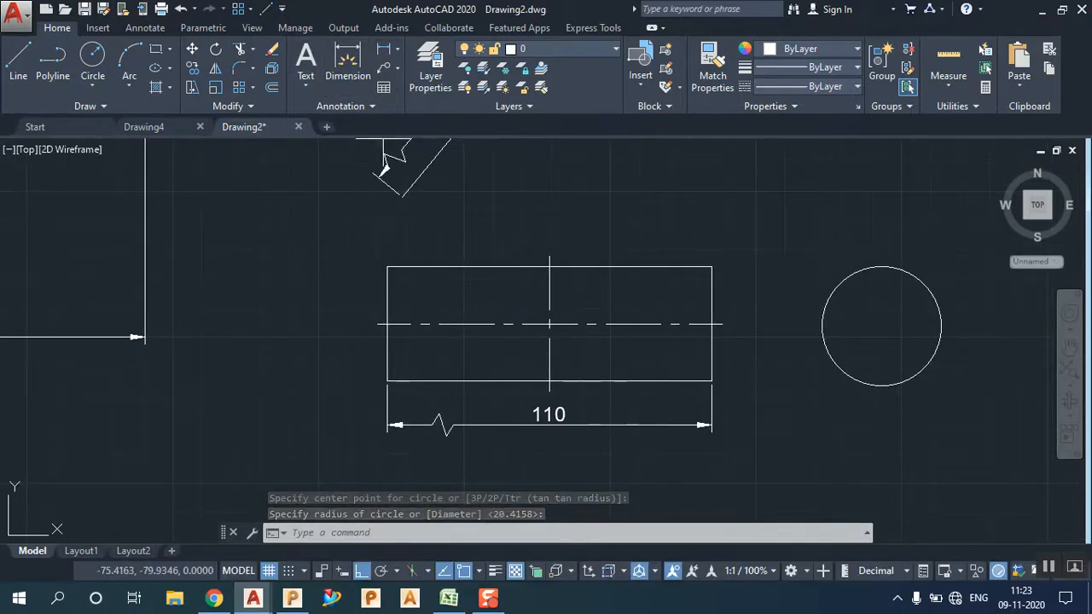
pyautogui.click(387, 267)
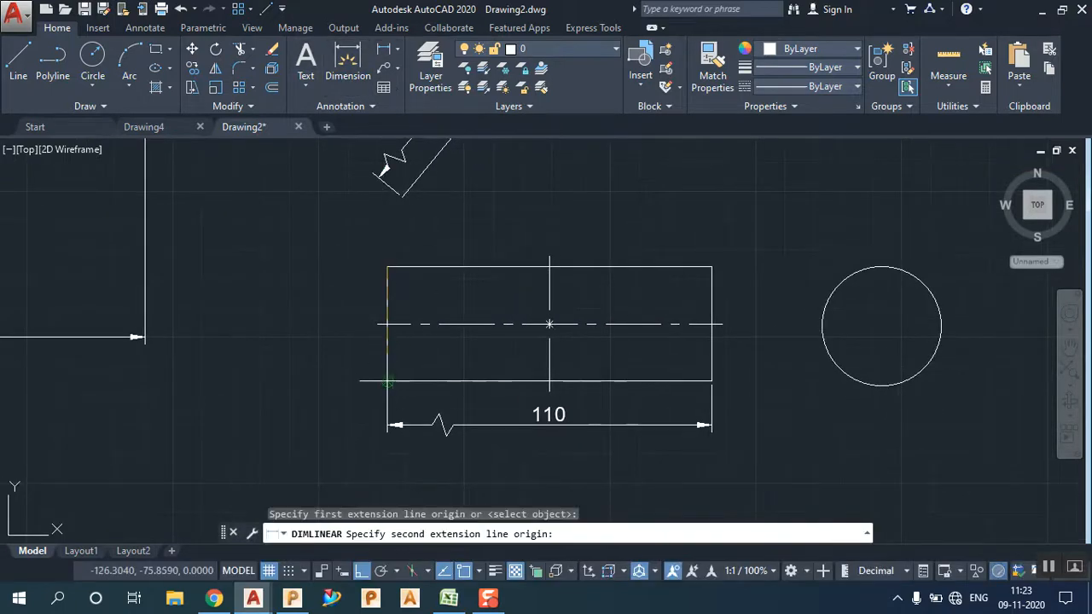
pyautogui.click(387, 380)
pyautogui.click(345, 341)
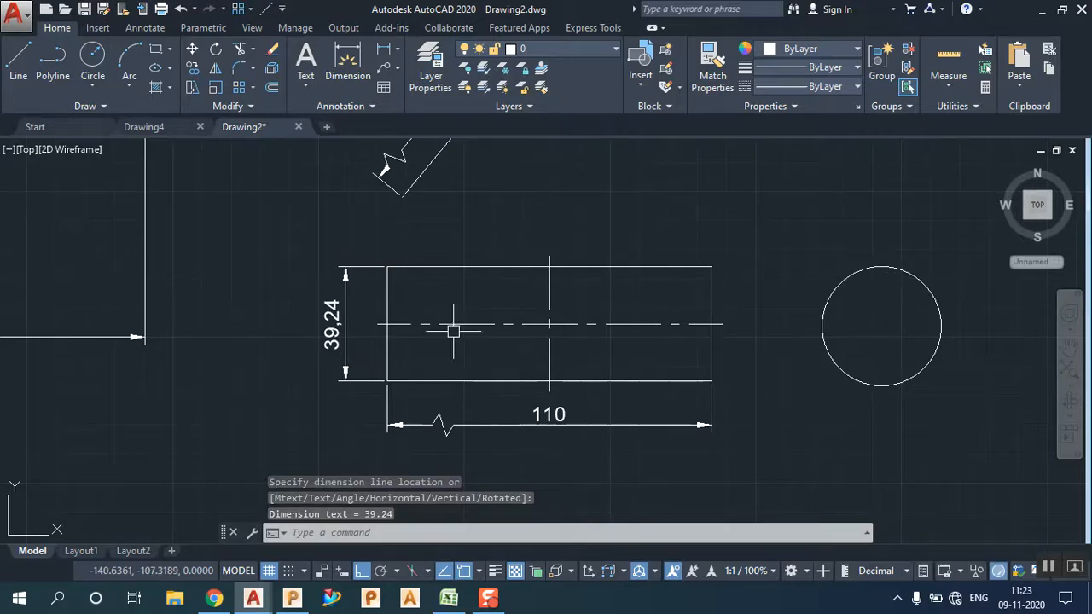
# Step: Prefix the rectangle's height dimension text with the diameter symbol Ø and finish text editing
pyautogui.click(333, 346)
pyautogui.doubleClick(334, 368)
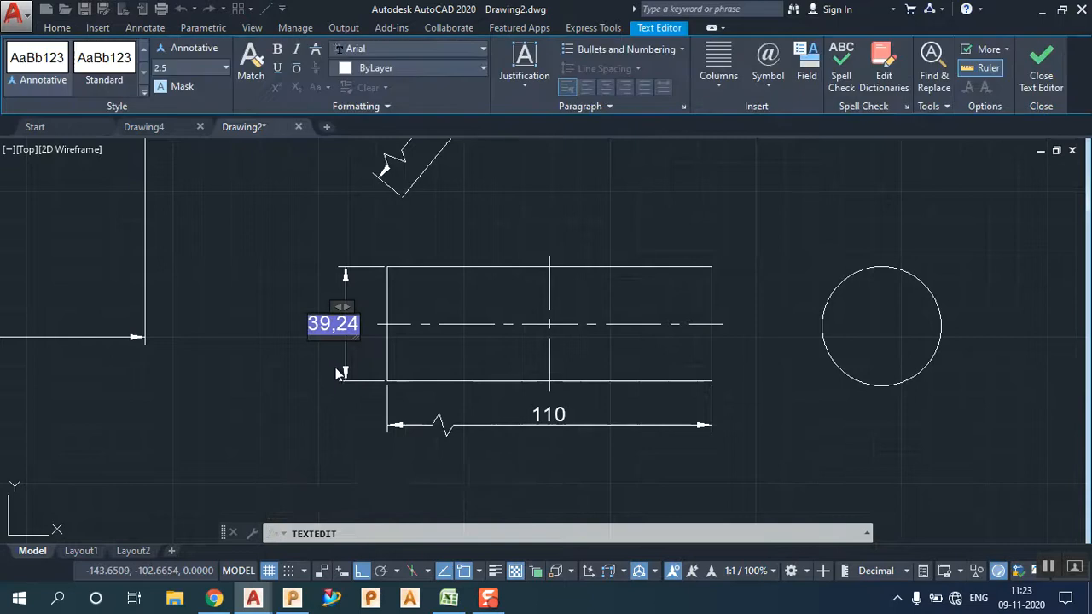
pyautogui.click(758, 81)
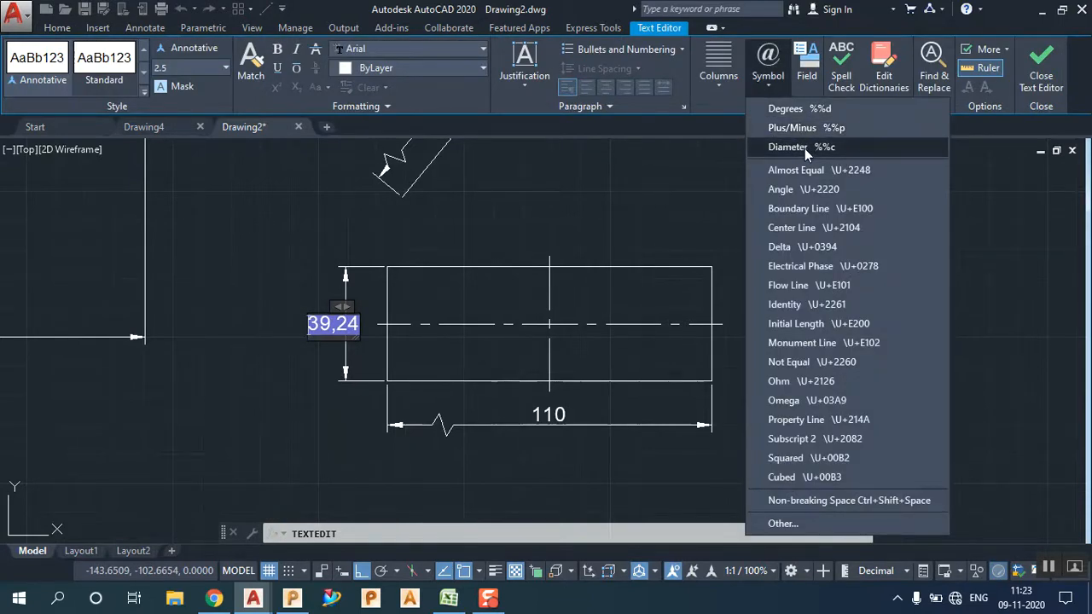
pyautogui.click(802, 147)
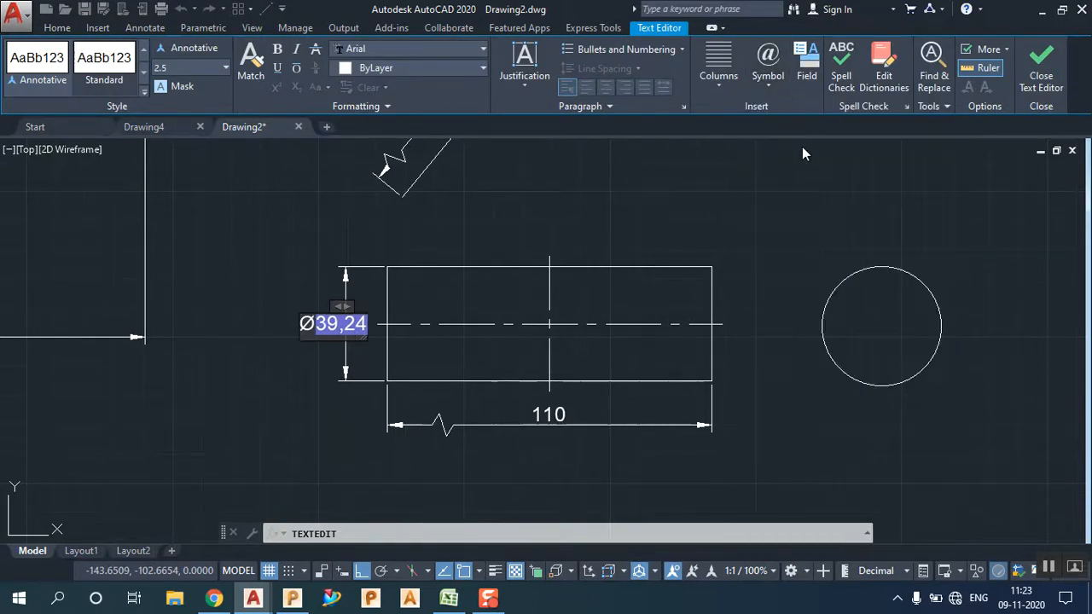
pyautogui.click(1041, 76)
pyautogui.rightClick(894, 215)
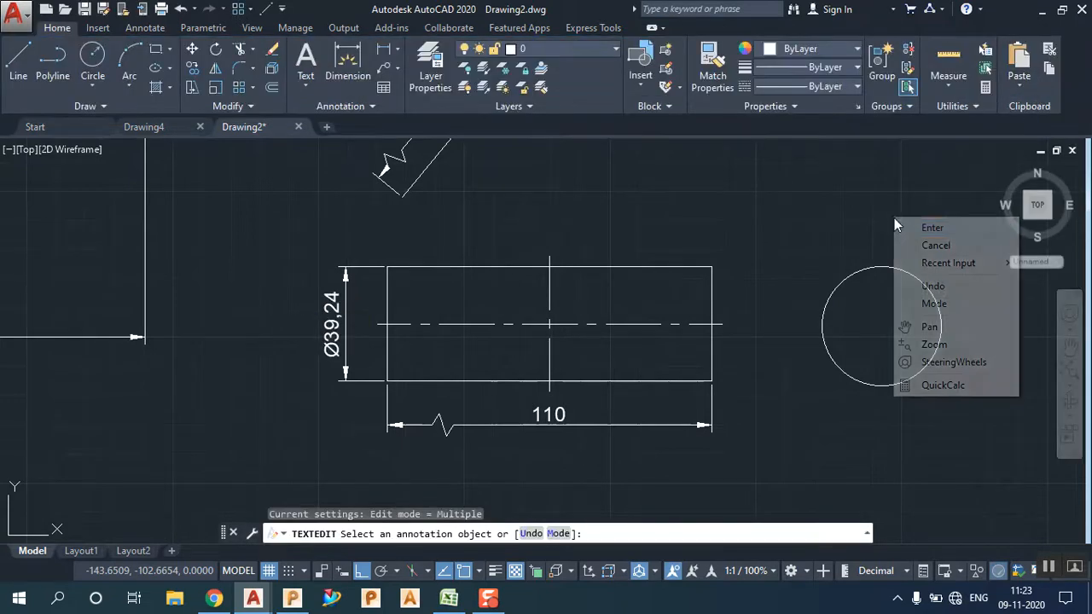
pyautogui.click(932, 245)
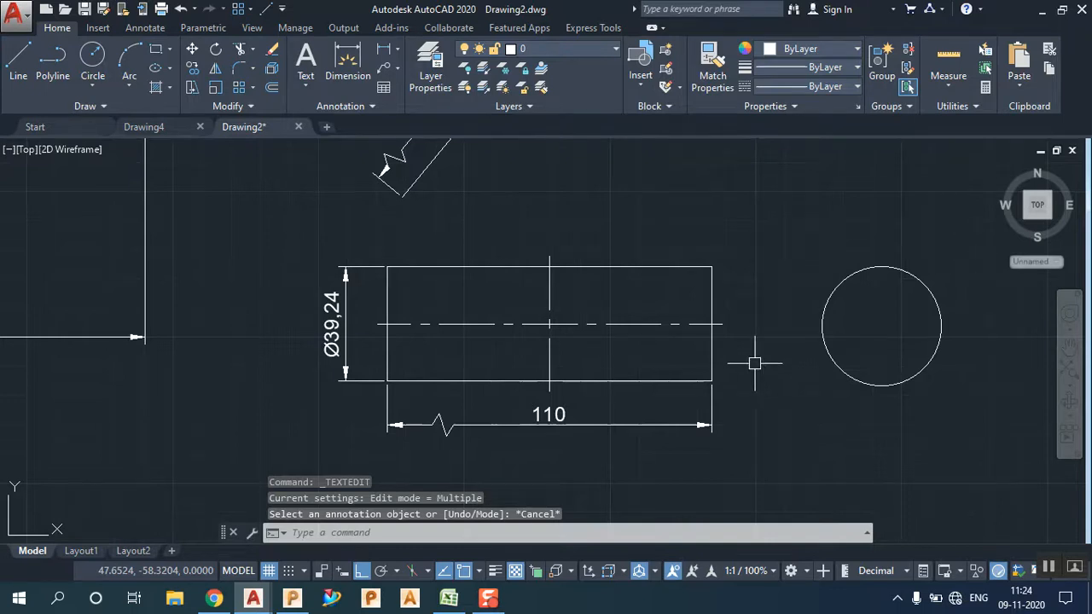
# Step: Append the degree symbol to the rectangle's 110 length dimension text and finish text editing
pyautogui.scroll(3, 578, 397)
pyautogui.click(587, 397)
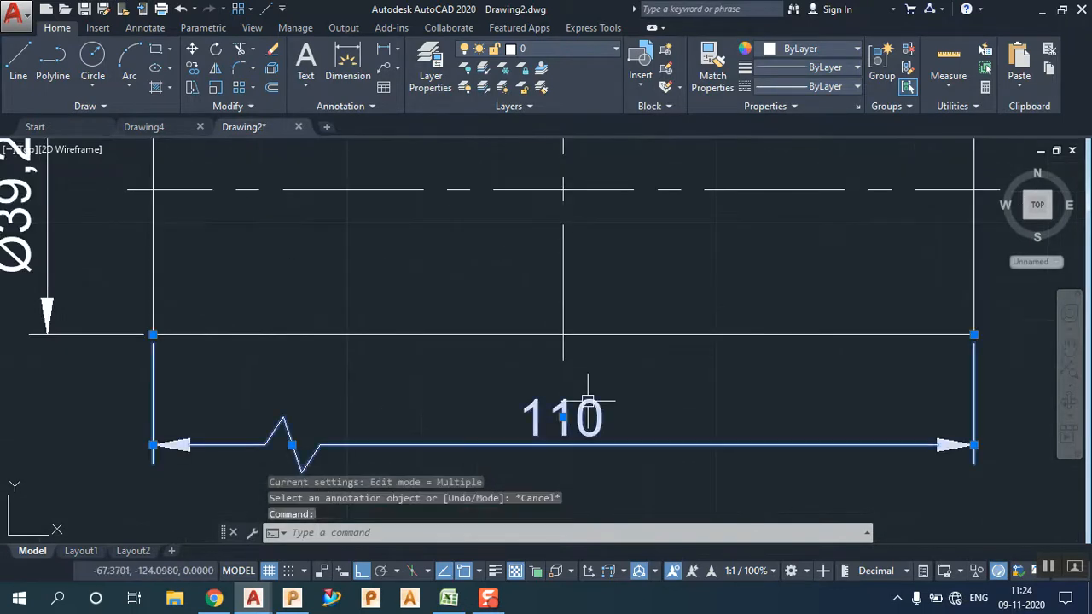
pyautogui.doubleClick(597, 414)
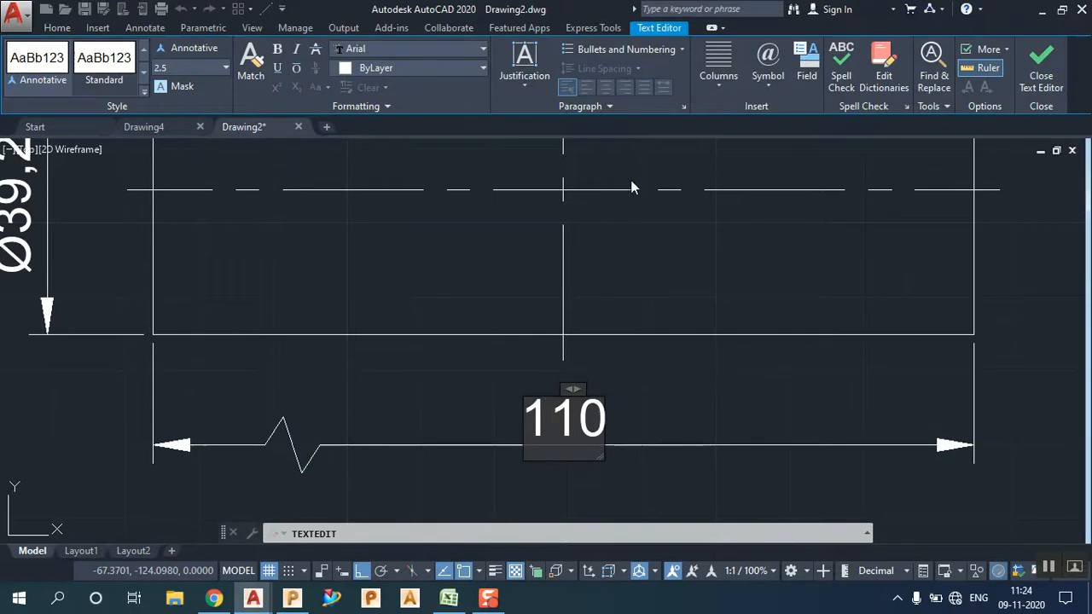
pyautogui.click(761, 80)
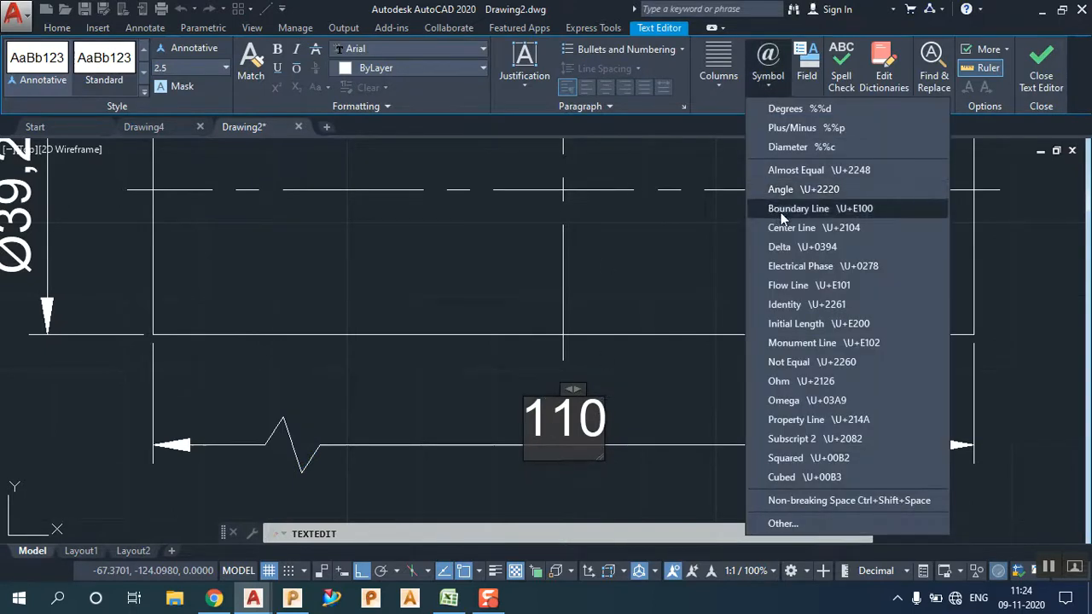
pyautogui.click(802, 108)
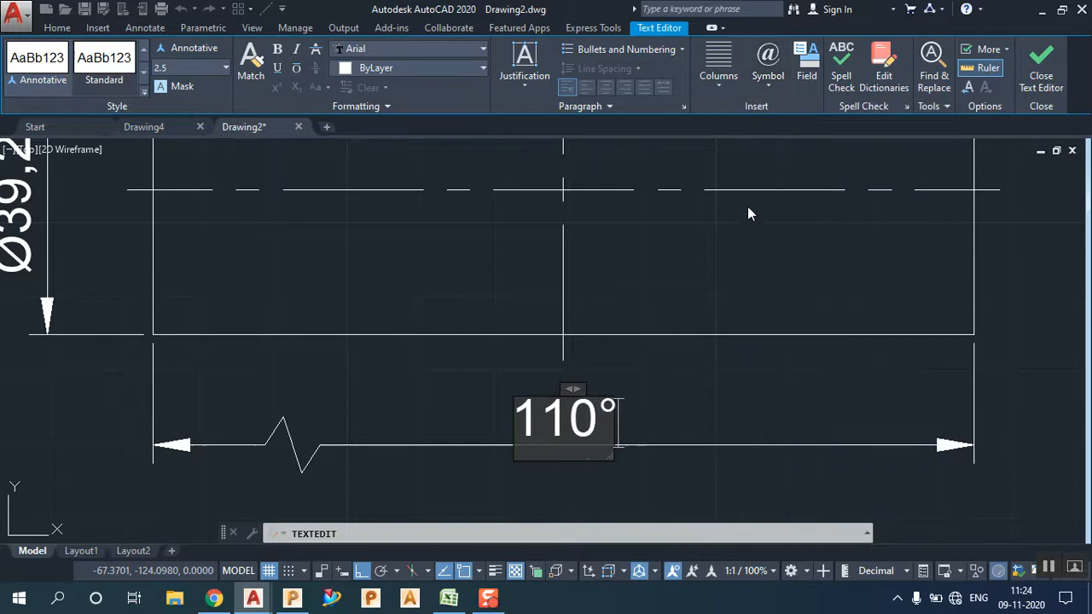
pyautogui.click(702, 324)
pyautogui.rightClick(707, 325)
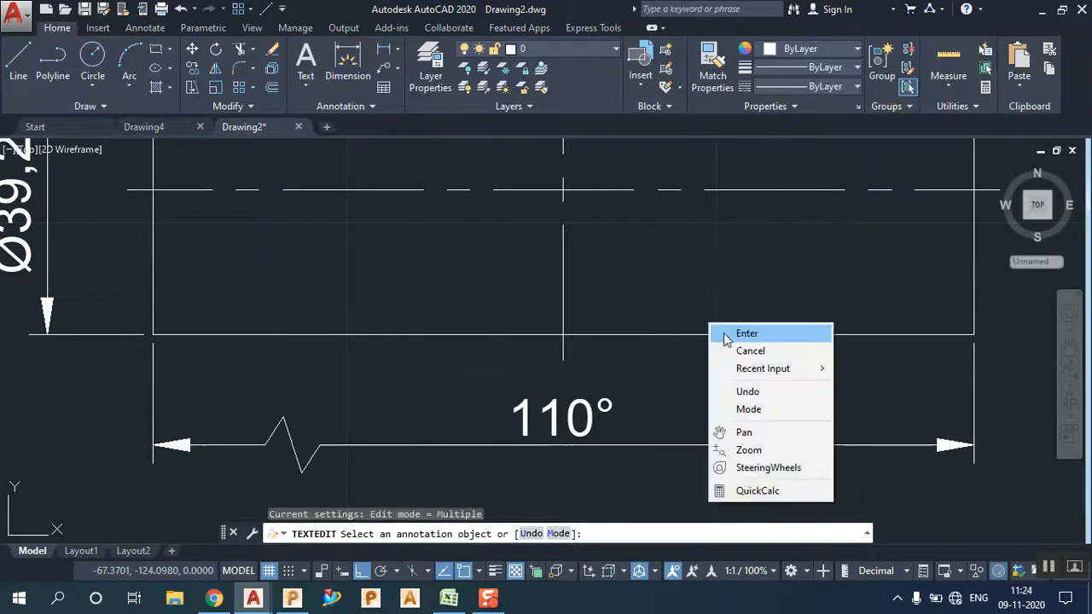
pyautogui.click(721, 331)
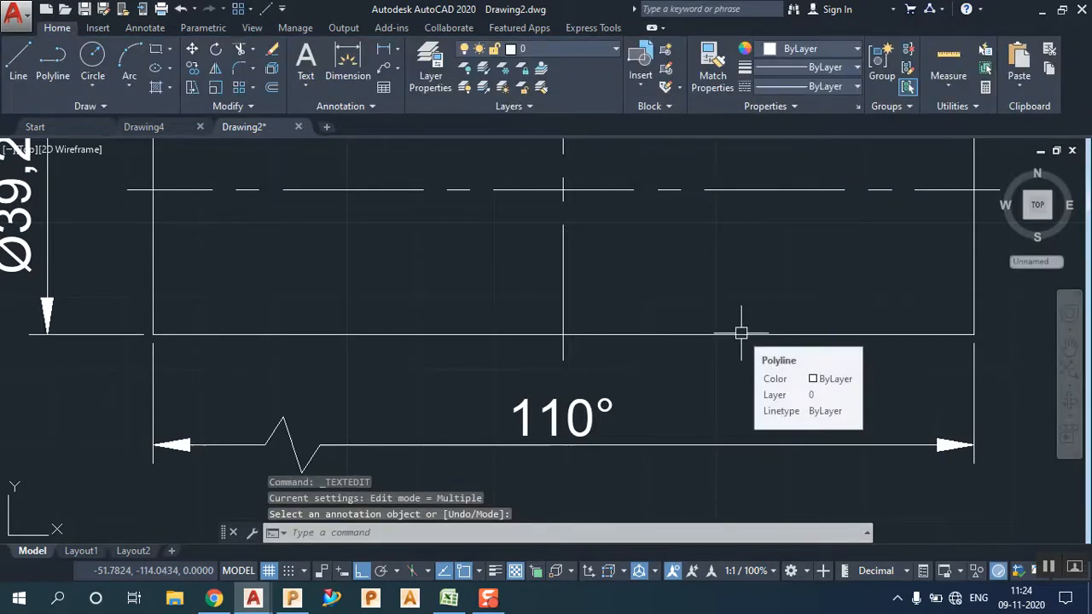
# Step: Look over the additional dimension tools, including the description of the geometric Tolerance tool
pyautogui.scroll(-6, 740, 333)
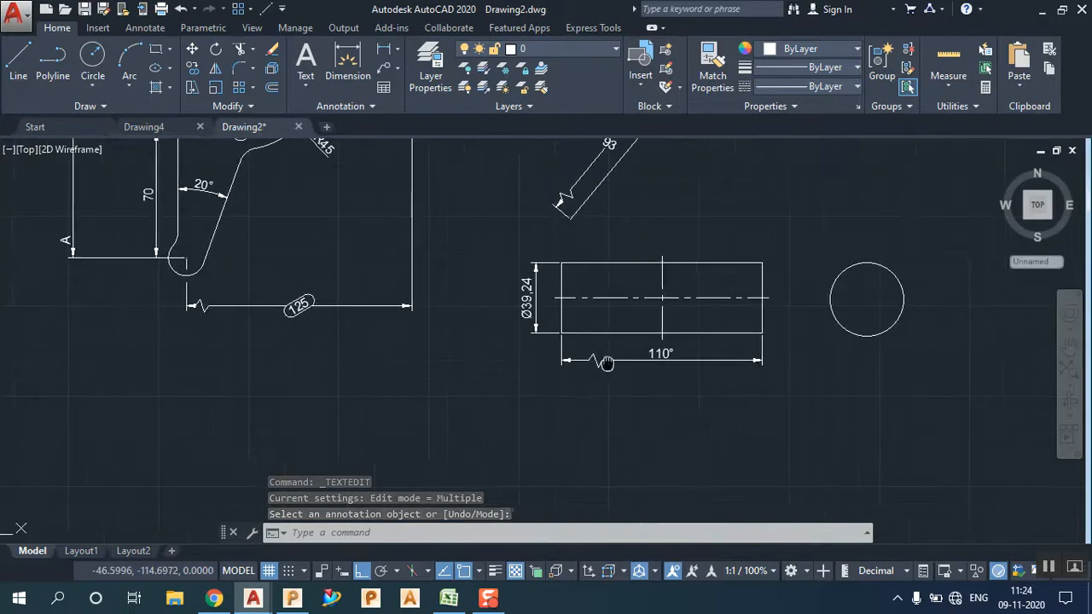
pyautogui.moveTo(748, 317)
pyautogui.mouseDown(button='middle')
pyautogui.moveTo(762, 389)
pyautogui.moveTo(852, 485)
pyautogui.moveTo(916, 500)
pyautogui.mouseUp(button='middle')
pyautogui.moveTo(626, 335); pyautogui.dragTo(657, 354, button='middle')
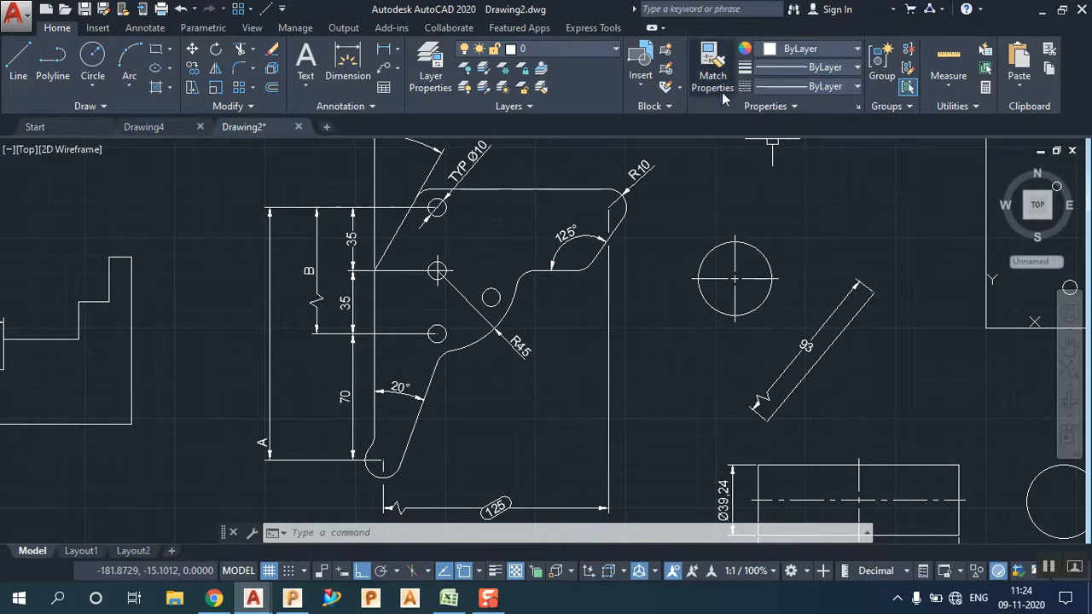
pyautogui.click(145, 27)
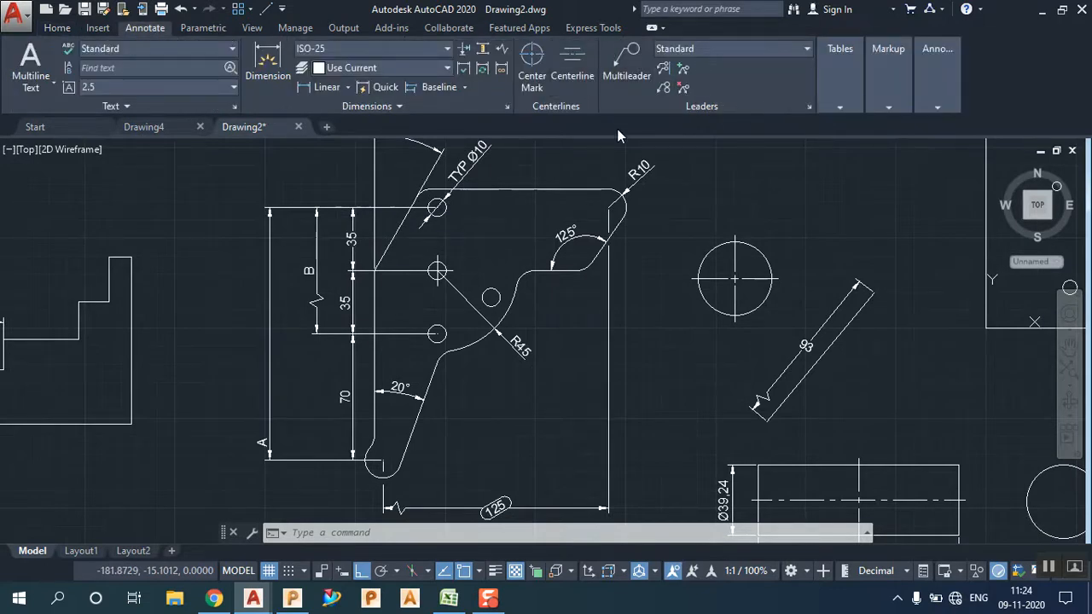
pyautogui.click(390, 107)
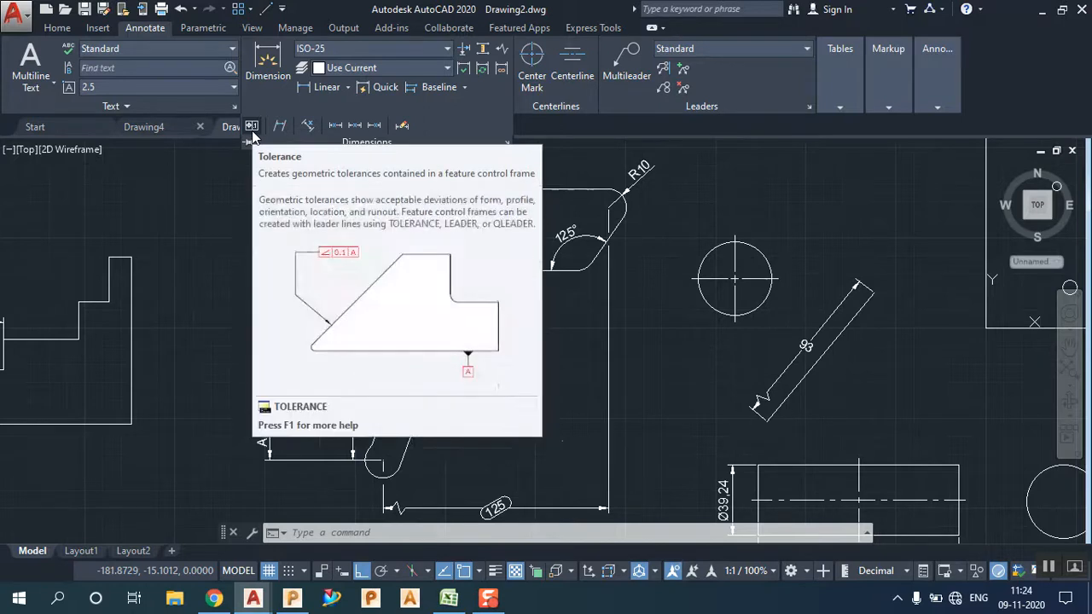
pyautogui.click(616, 200)
# Step: Review the ISO-25 dimension style's alternate units, primary units, fit, text, symbols and arrows, and lines settings, and close without changes
pyautogui.click(508, 107)
pyautogui.click(713, 259)
pyautogui.click(600, 122)
pyautogui.click(546, 123)
pyautogui.click(485, 121)
pyautogui.click(457, 121)
pyautogui.click(396, 121)
pyautogui.click(352, 121)
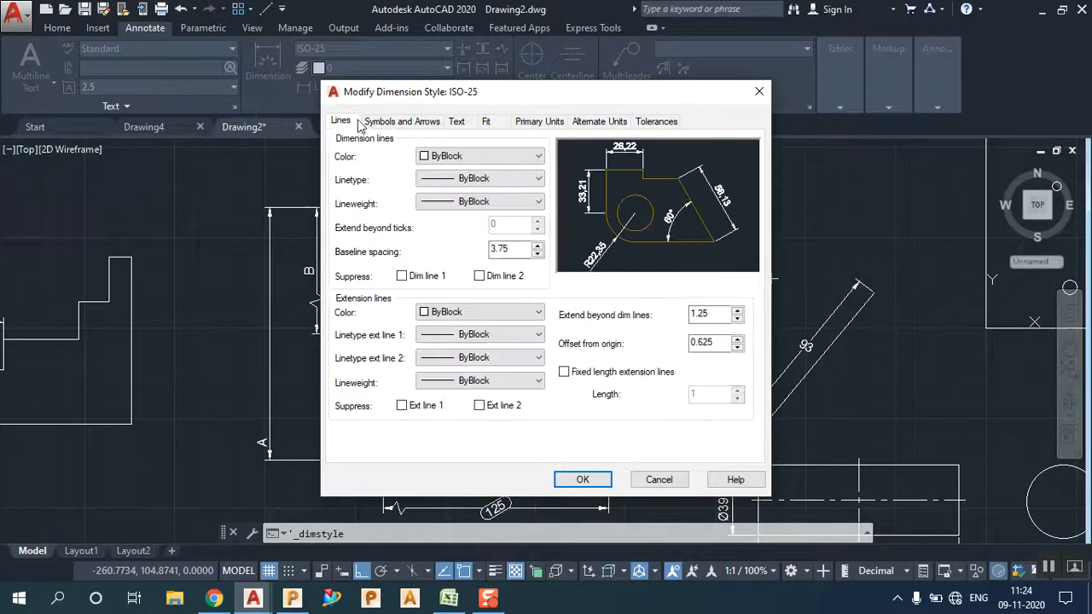
pyautogui.click(757, 91)
pyautogui.click(644, 420)
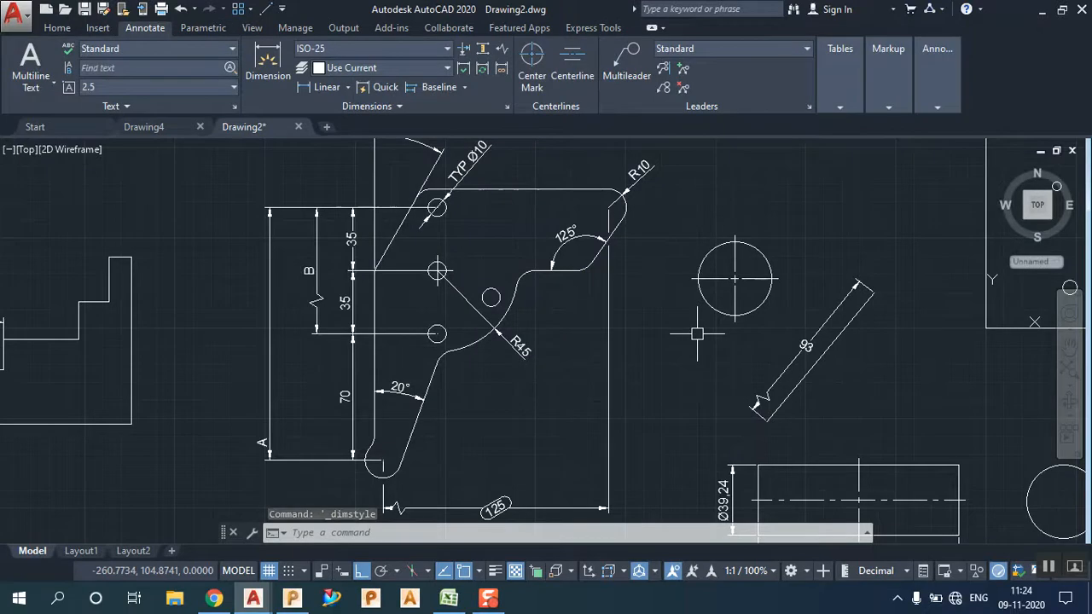
# Step: Examine the whole annotated drawing and the bracket's dimensions up close
pyautogui.scroll(-3, 763, 259)
pyautogui.moveTo(636, 270); pyautogui.dragTo(438, 293, button='middle')
pyautogui.scroll(2, 464, 288)
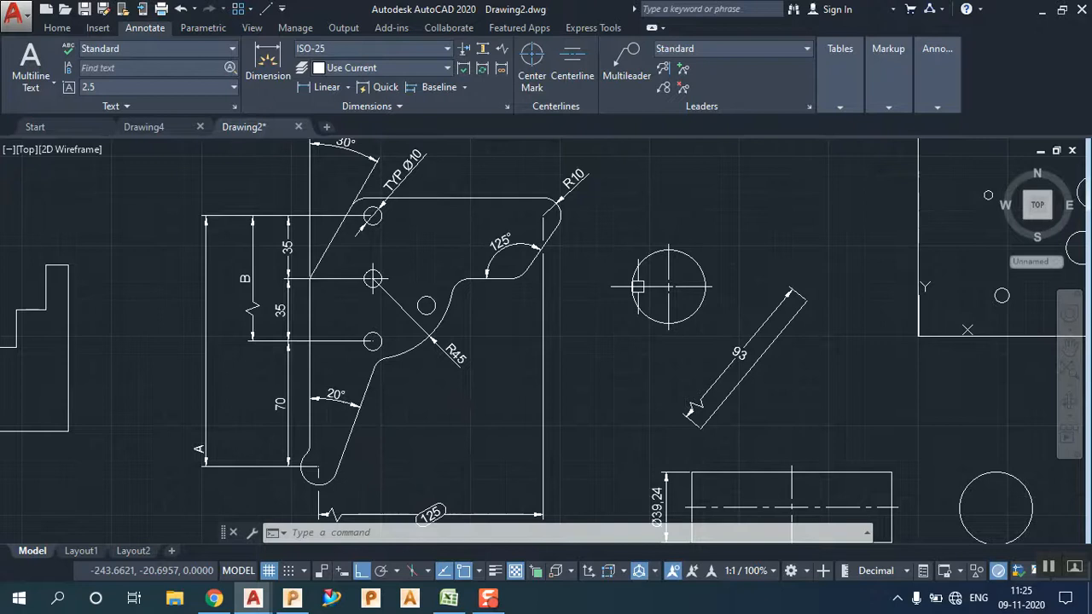
pyautogui.scroll(-2, 623, 299)
pyautogui.scroll(1, 565, 302)
pyautogui.scroll(1, 478, 294)
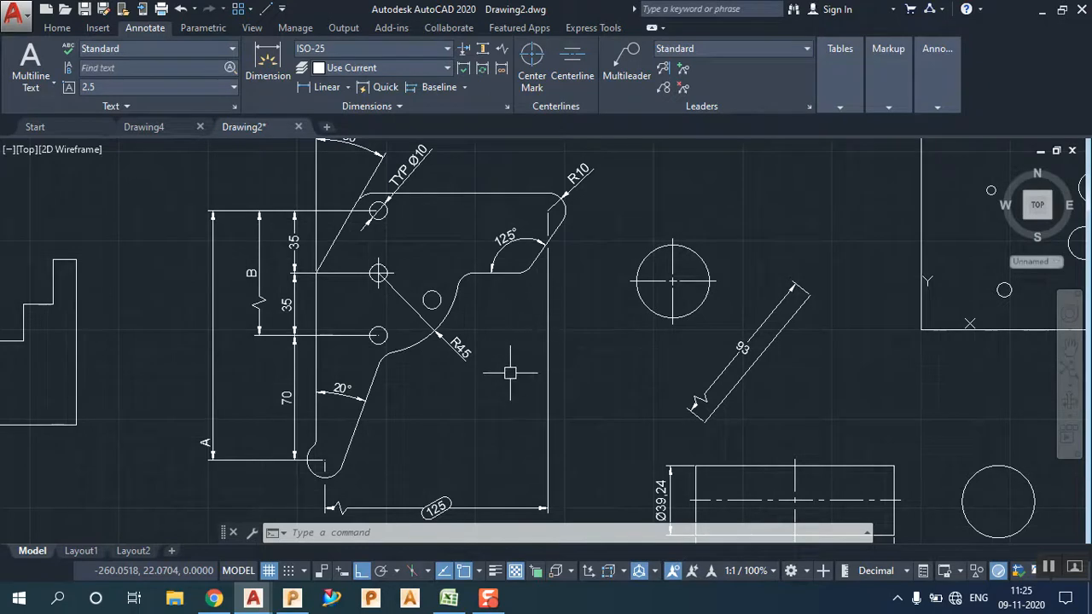
pyautogui.moveTo(500, 376); pyautogui.dragTo(476, 369, button='middle')
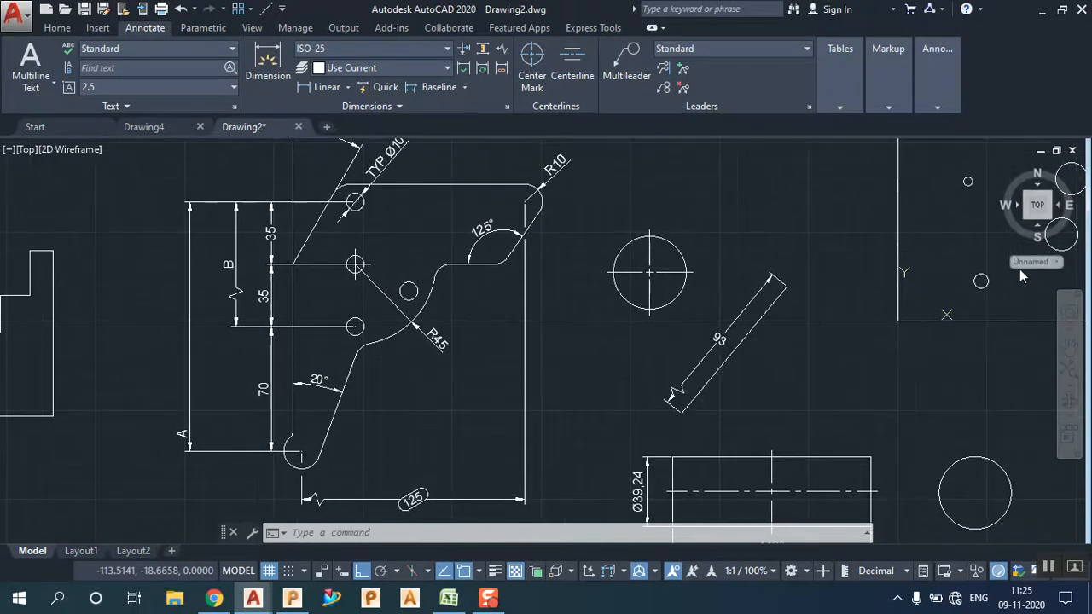
pyautogui.middleClick(177, 391)
pyautogui.middleClick(177, 391)
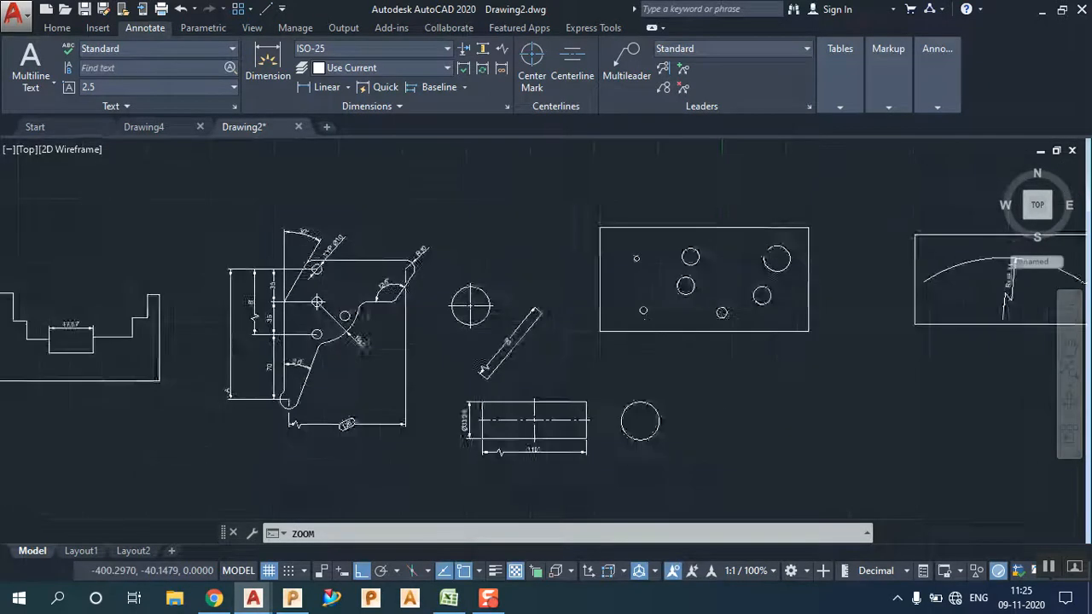
pyautogui.scroll(2, 203, 401)
pyautogui.scroll(2, 269, 335)
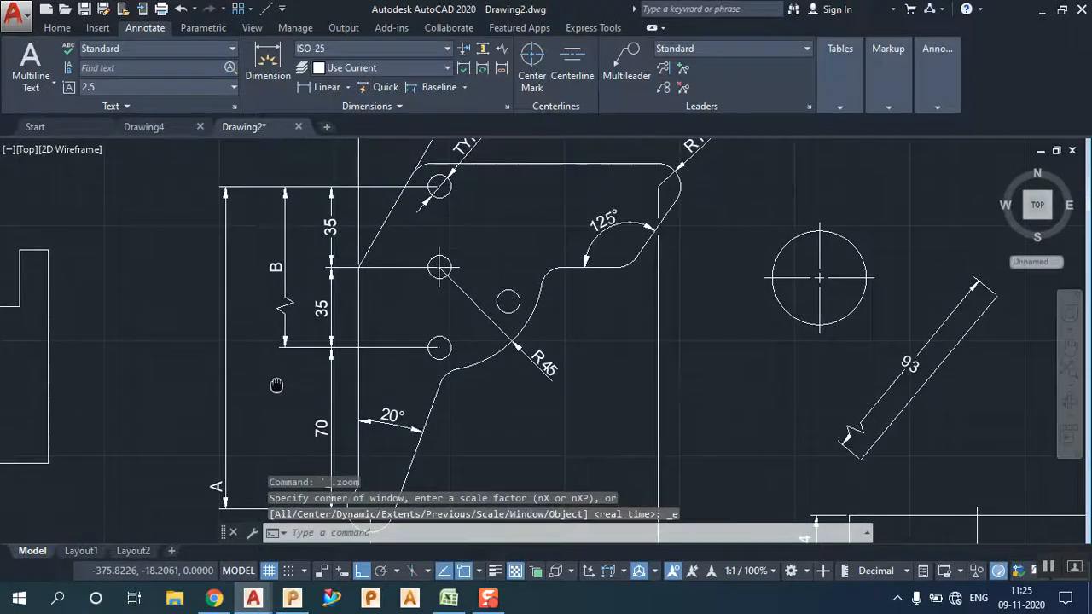
pyautogui.scroll(1, 276, 373)
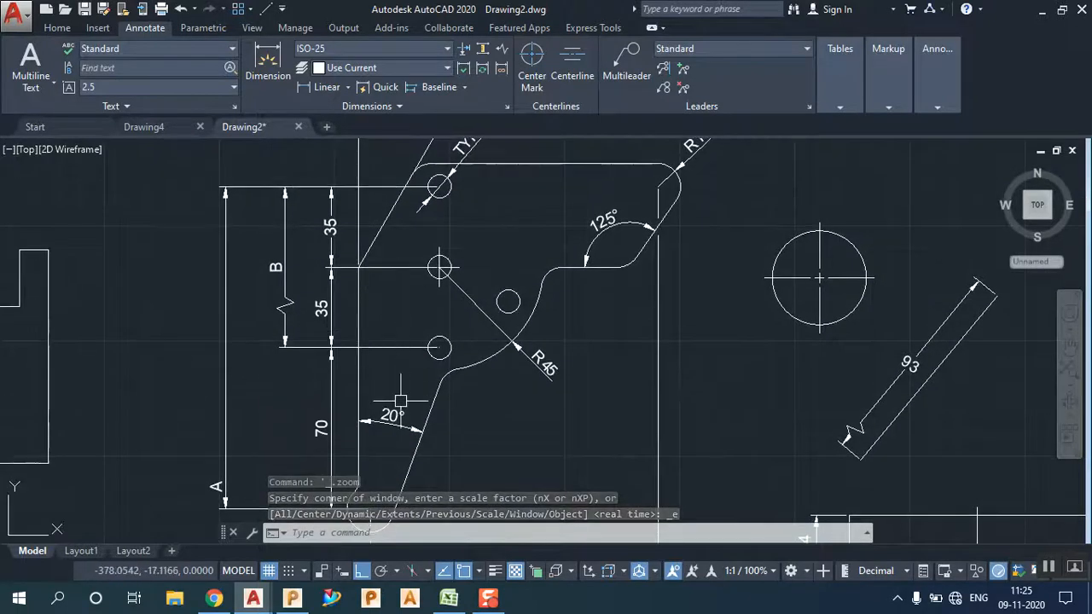
pyautogui.scroll(-2, 389, 358)
pyautogui.scroll(2, 413, 300)
pyautogui.moveTo(389, 346); pyautogui.dragTo(392, 383, button='middle')
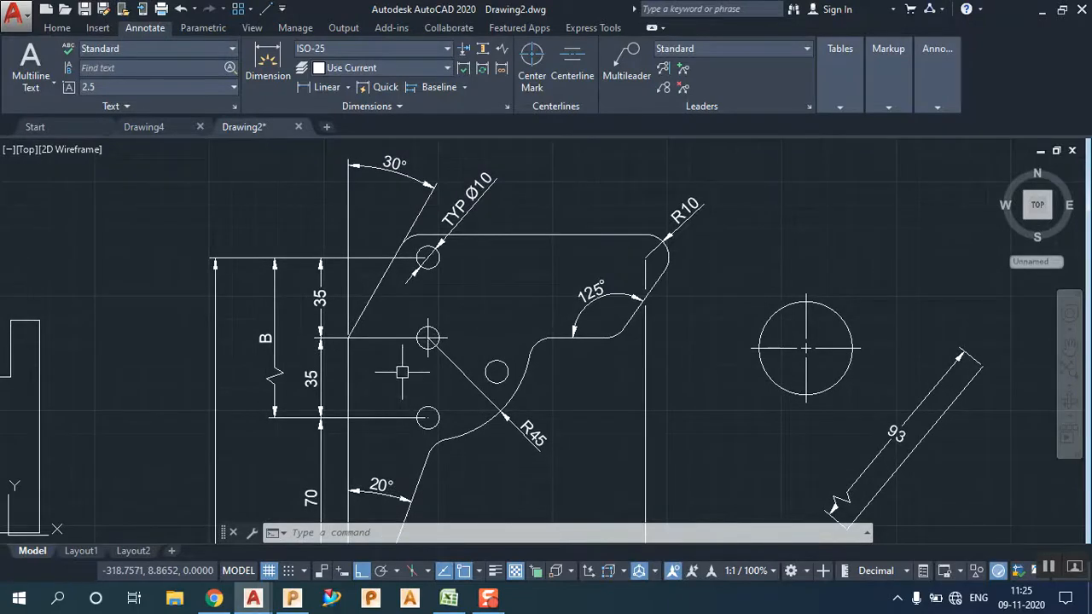